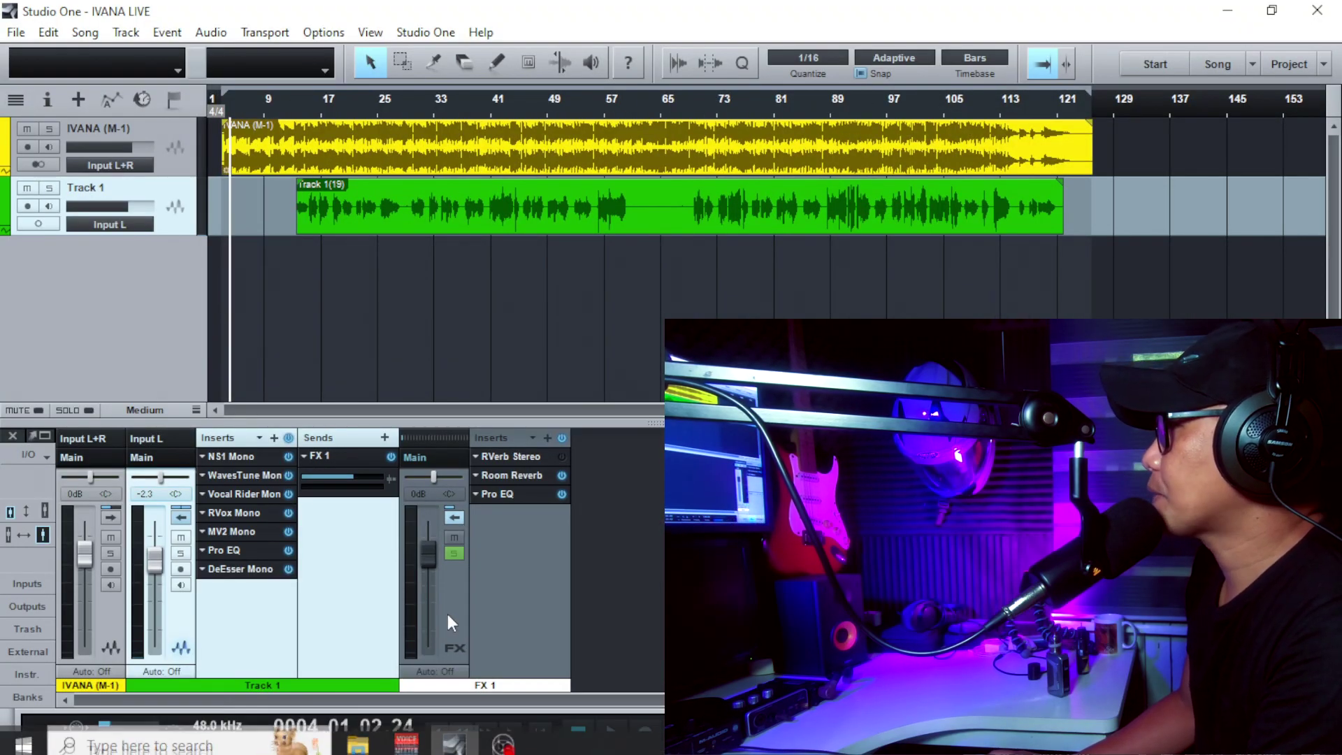
Play the full mix from bar 12, just before the vocal clip on Track 1 begins, and stop at about bar 21
{"action": "left_click", "coordinate": [436, 732]}
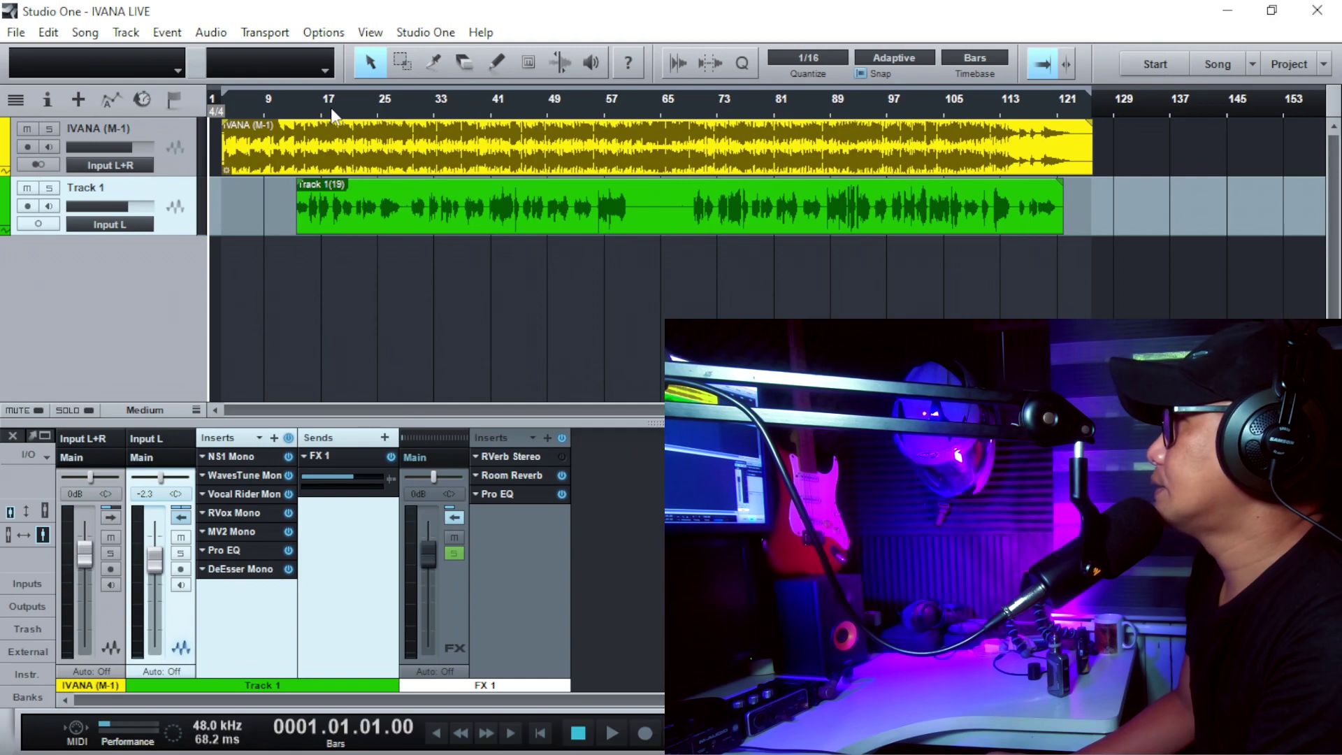
{"action": "left_click", "coordinate": [227, 103]}
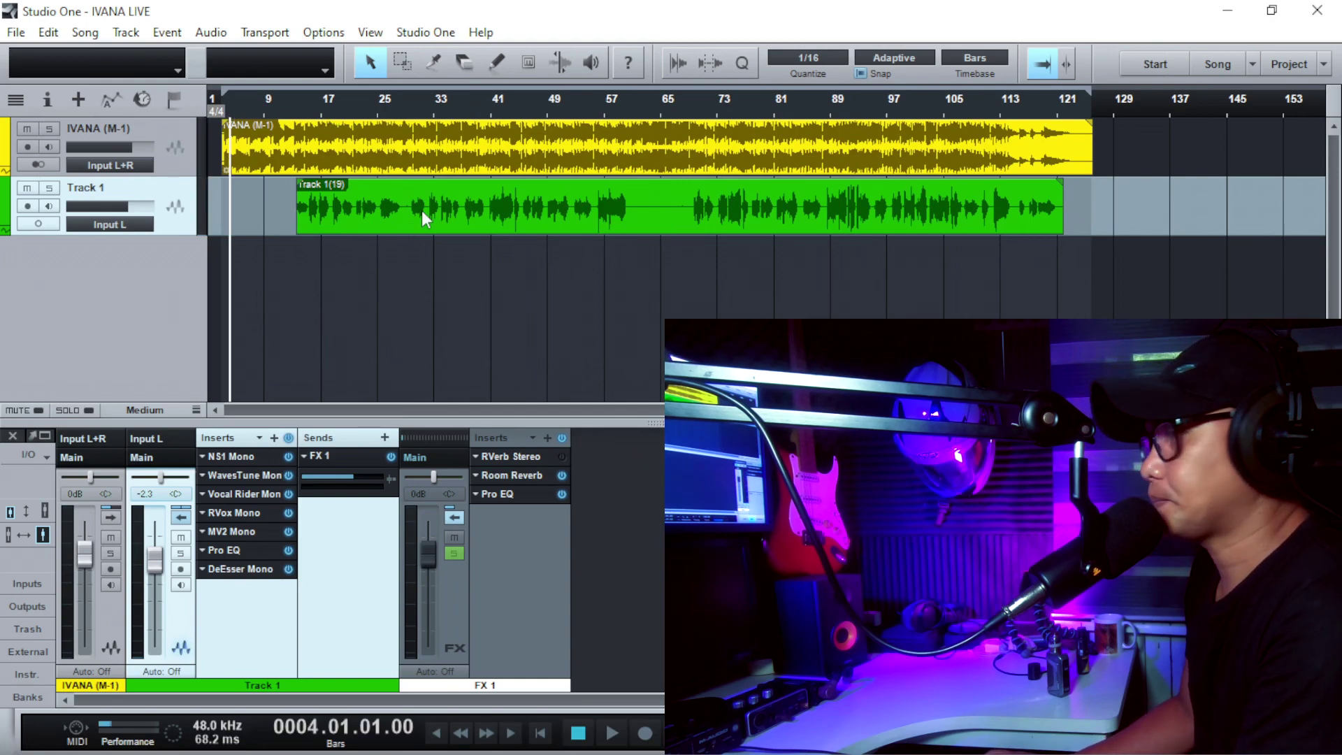
{"action": "left_click", "coordinate": [299, 105]}
{"action": "key", "text": "e"}
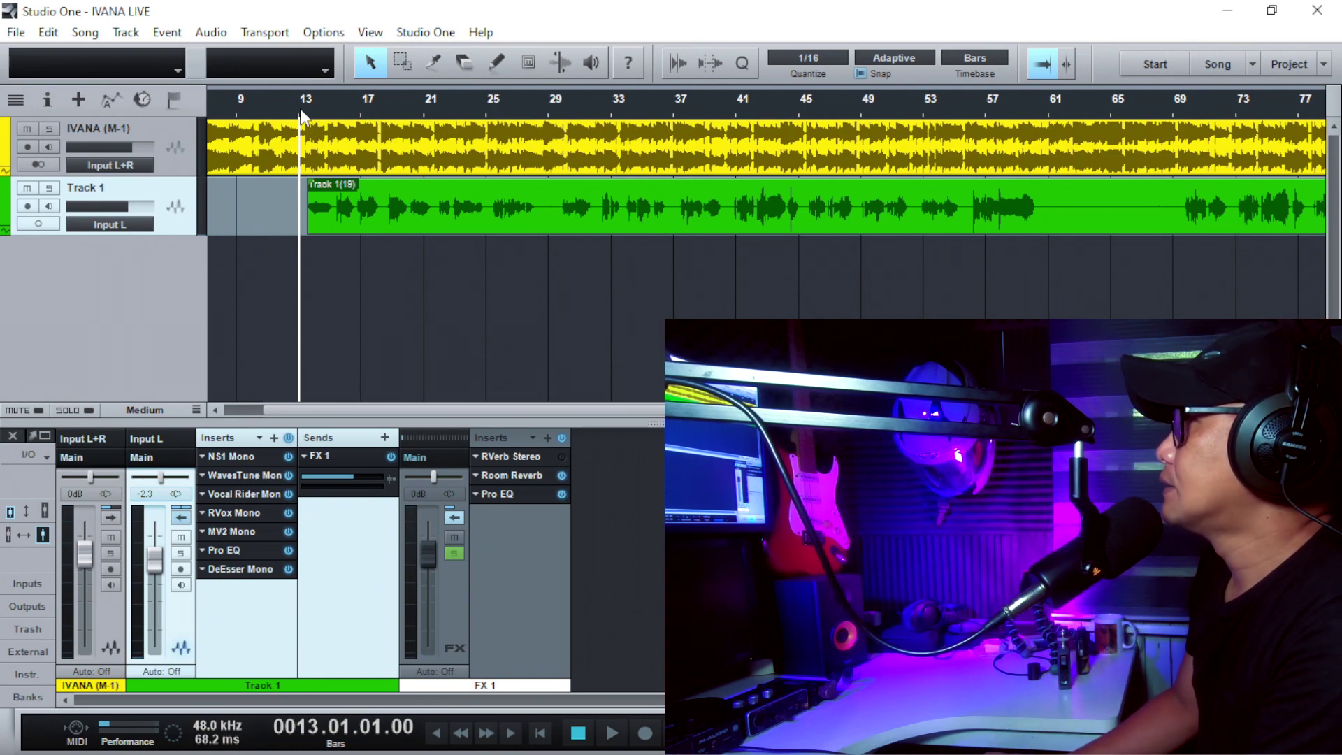
{"action": "key", "text": "e"}
{"action": "key", "text": "e"}
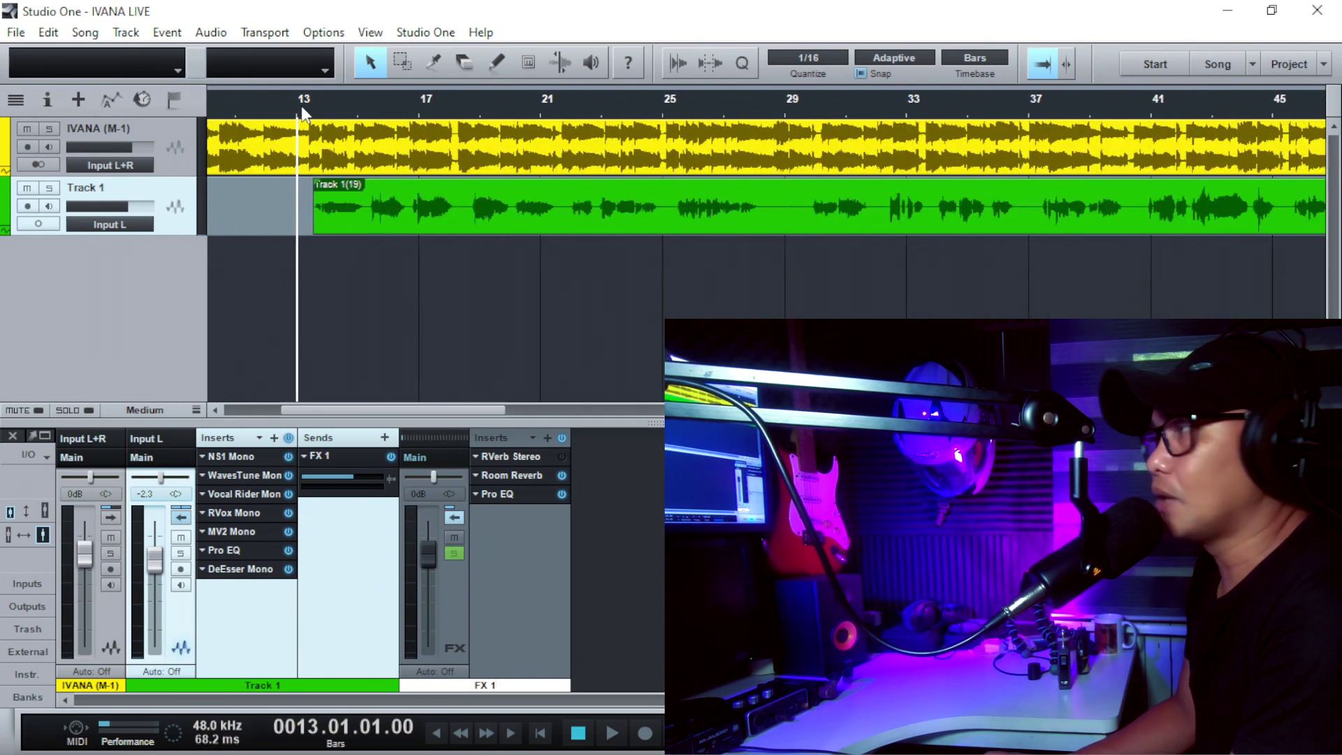
{"action": "key", "text": "w"}
{"action": "key", "text": "w"}
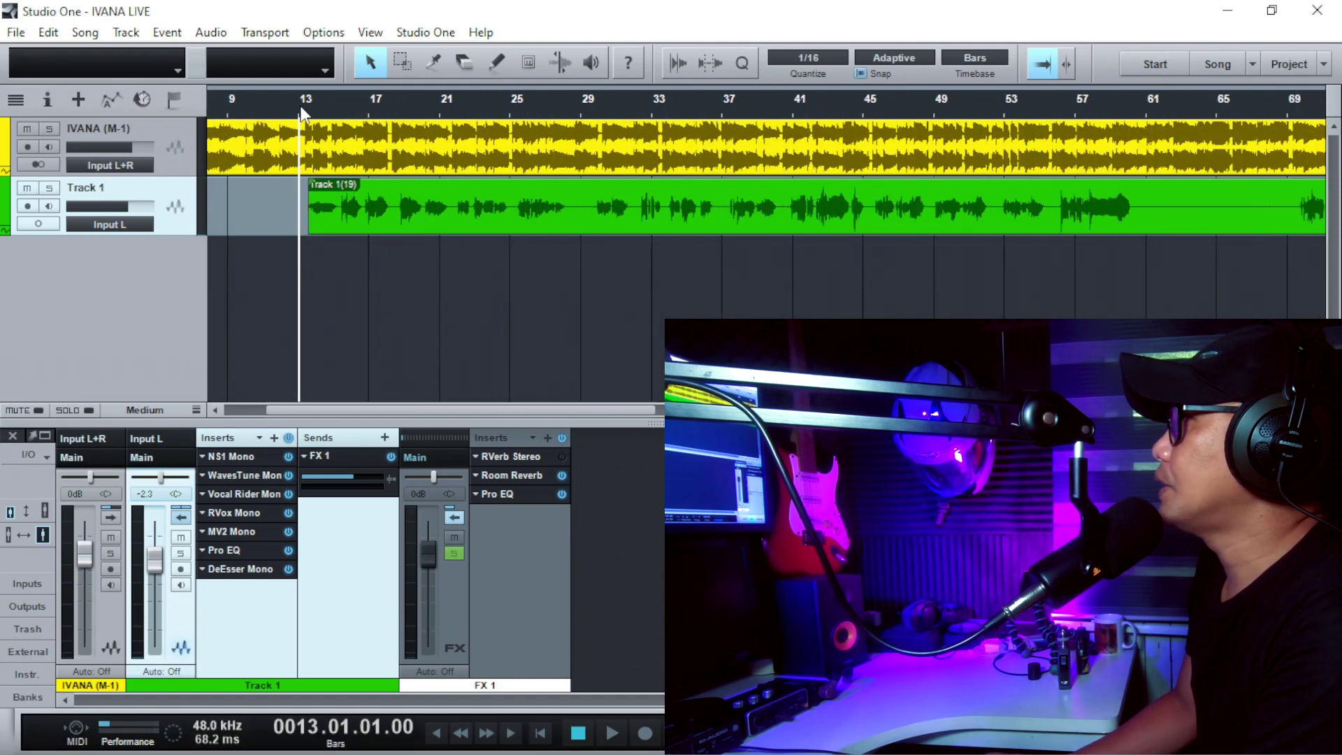
{"action": "left_click", "coordinate": [286, 112]}
{"action": "key", "text": "space"}
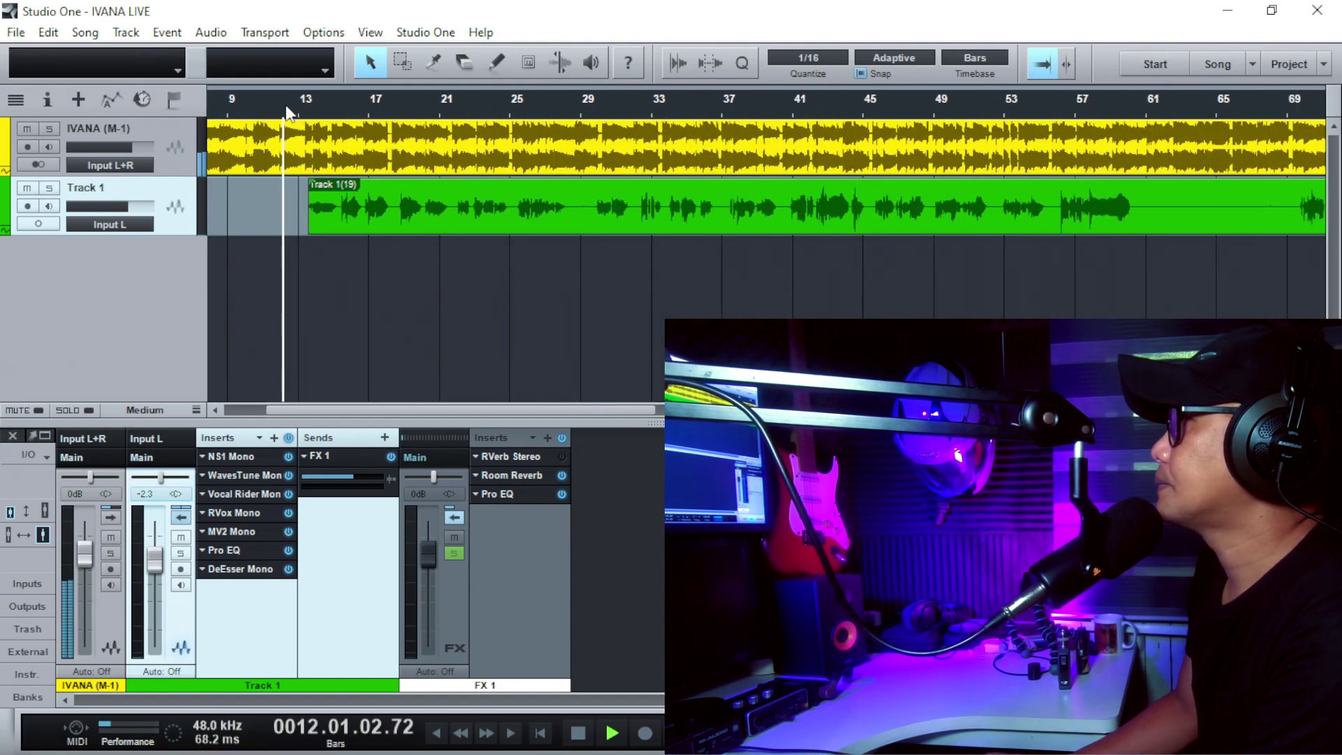
{"action": "key", "text": "w"}
{"action": "key", "text": "w"}
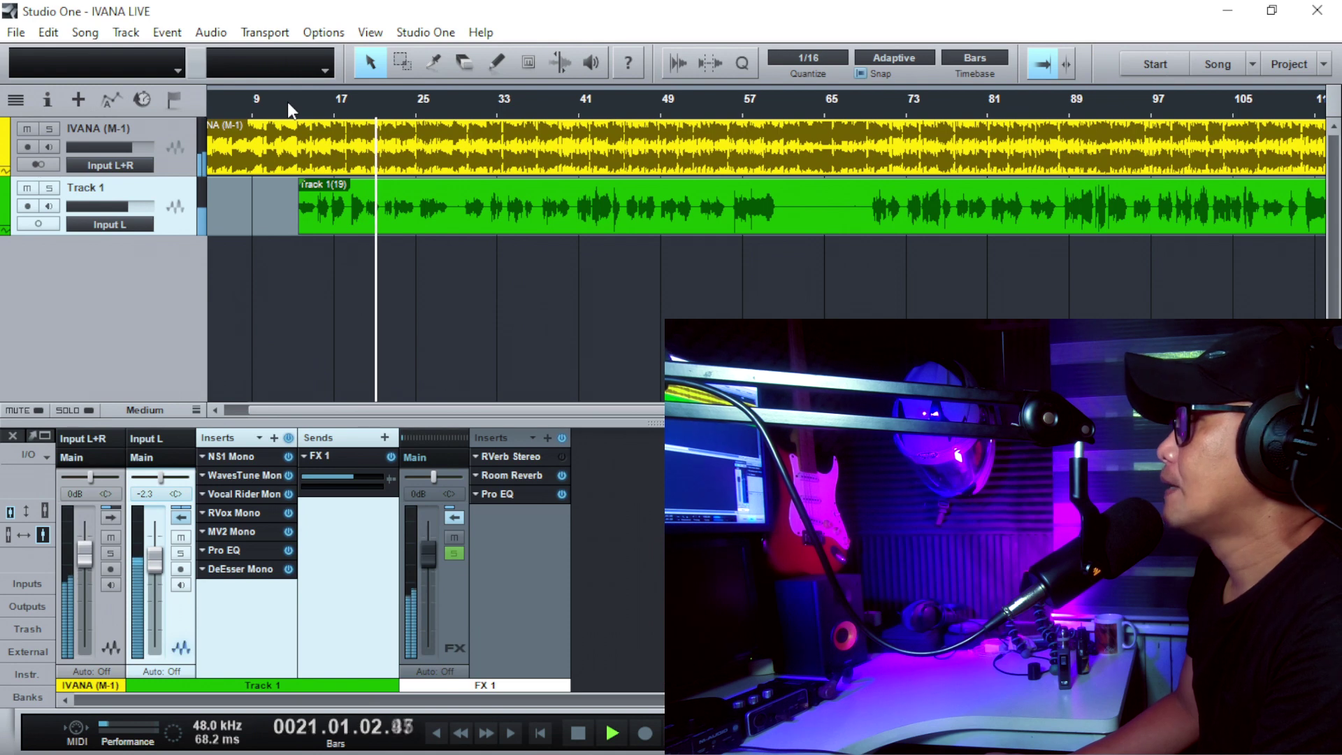
{"action": "key", "text": "space"}
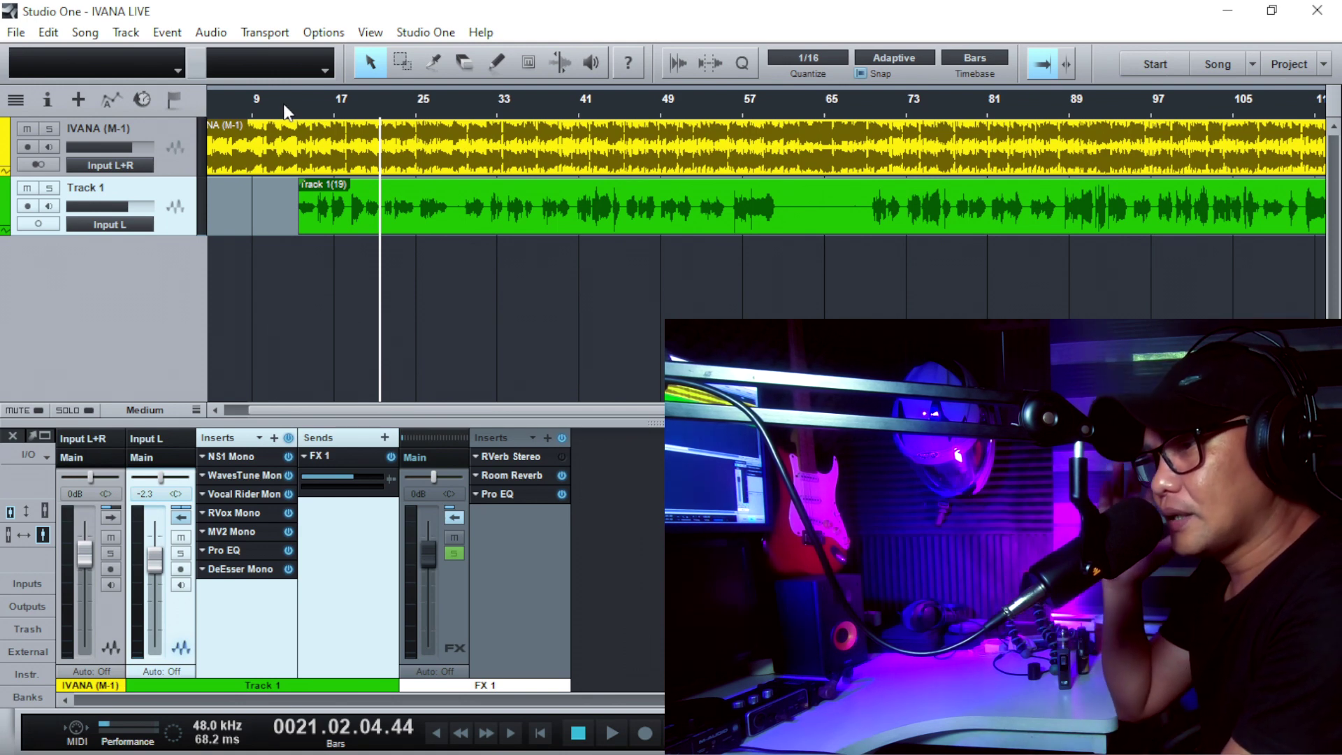
Play the mix from the start of the vocal clip, solo Track 1 during playback, and stop at about bar 18
{"action": "left_click_drag", "start_coordinate": [287, 111], "coordinate": [301, 110]}
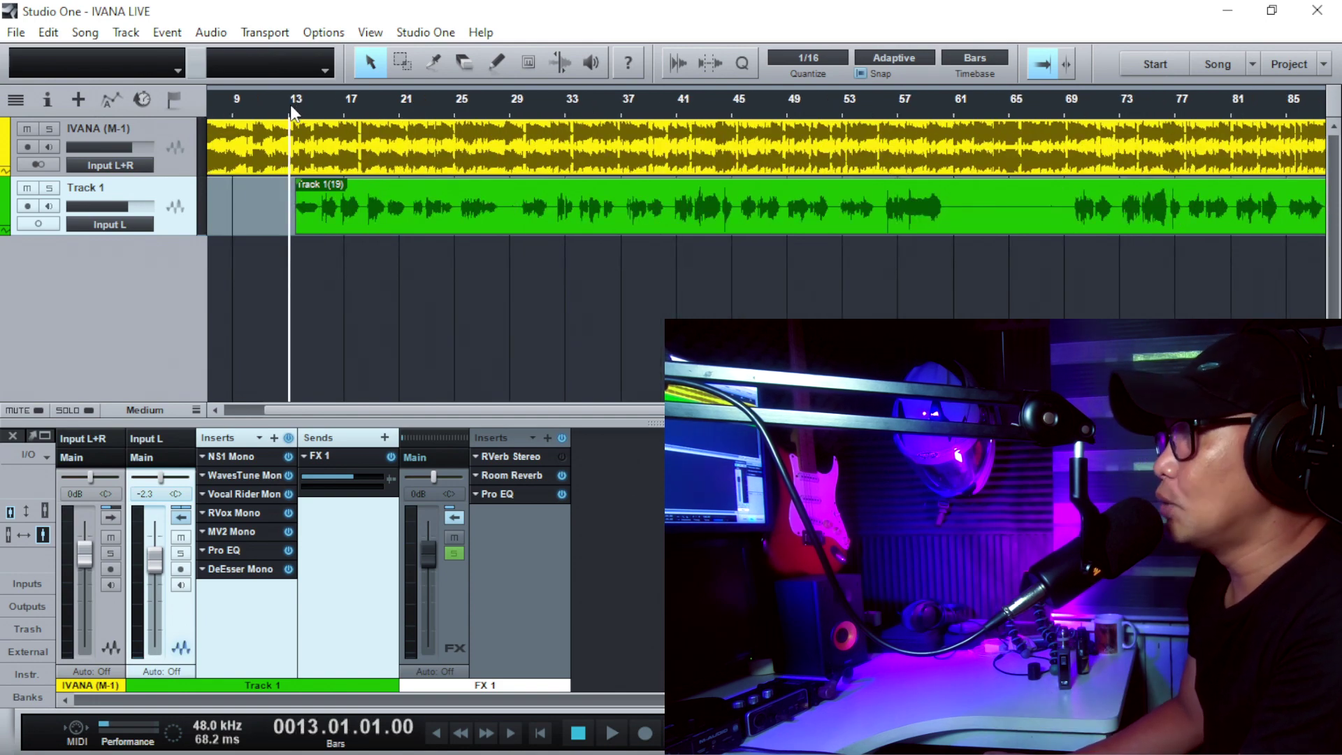
{"action": "left_click_drag", "start_coordinate": [293, 112], "coordinate": [312, 112]}
{"action": "left_click", "coordinate": [326, 110]}
{"action": "key", "text": "space"}
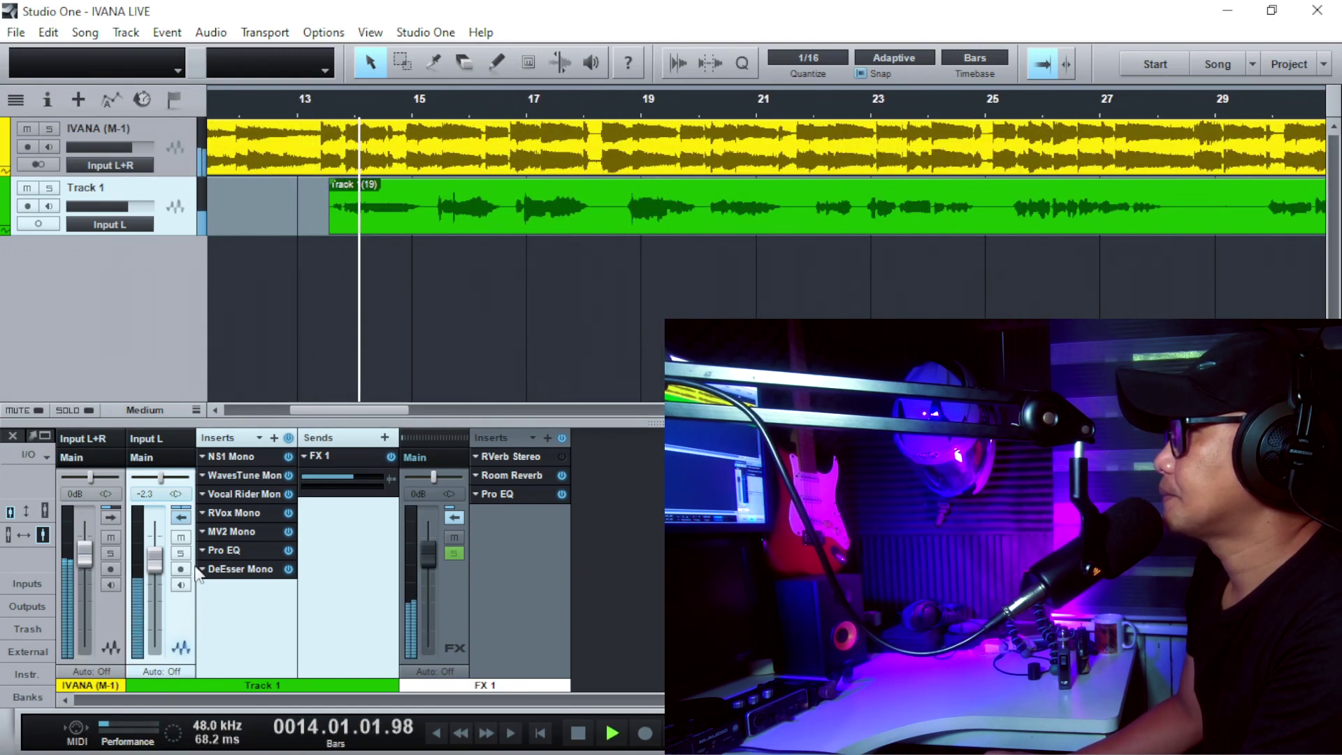
{"action": "key", "text": "s"}
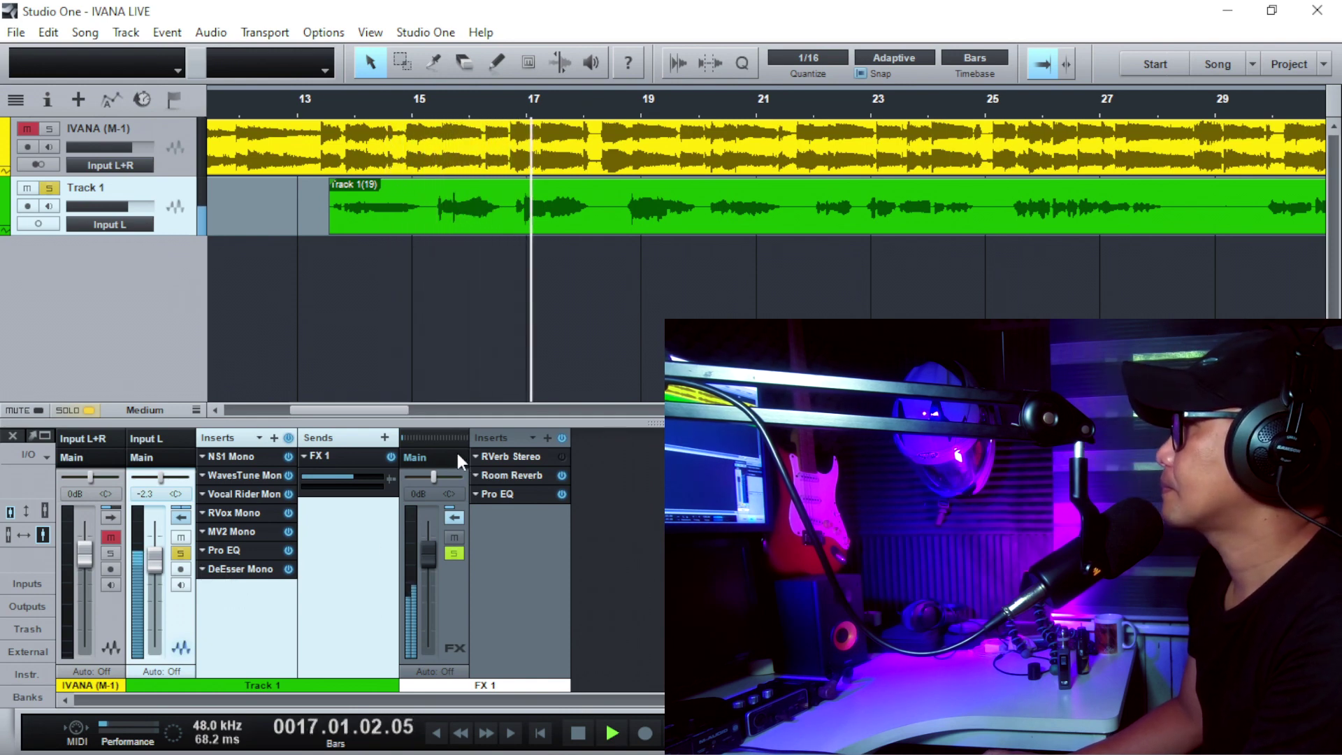
{"action": "key", "text": "space"}
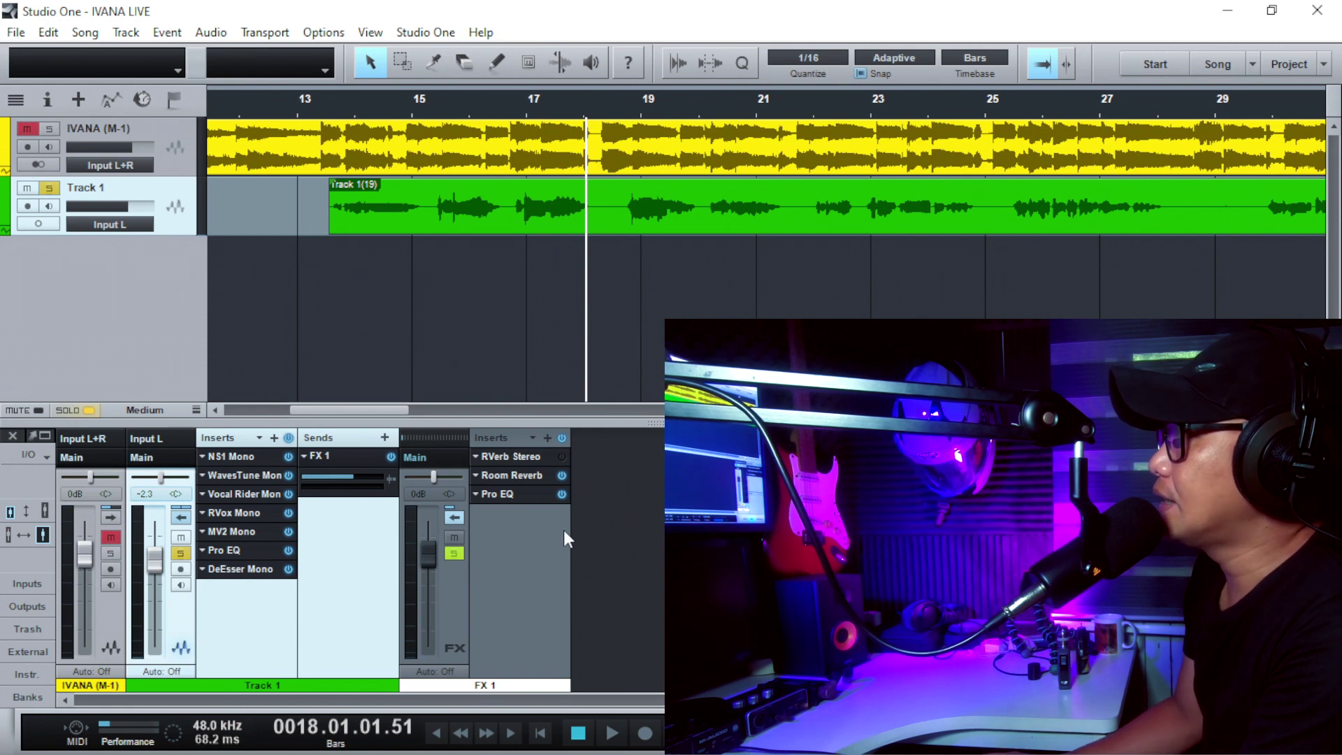
Bypass all inserts on Track 1 and on FX 1, and play the soloed dry vocal from its start in bar 13
{"action": "left_click", "coordinate": [288, 437]}
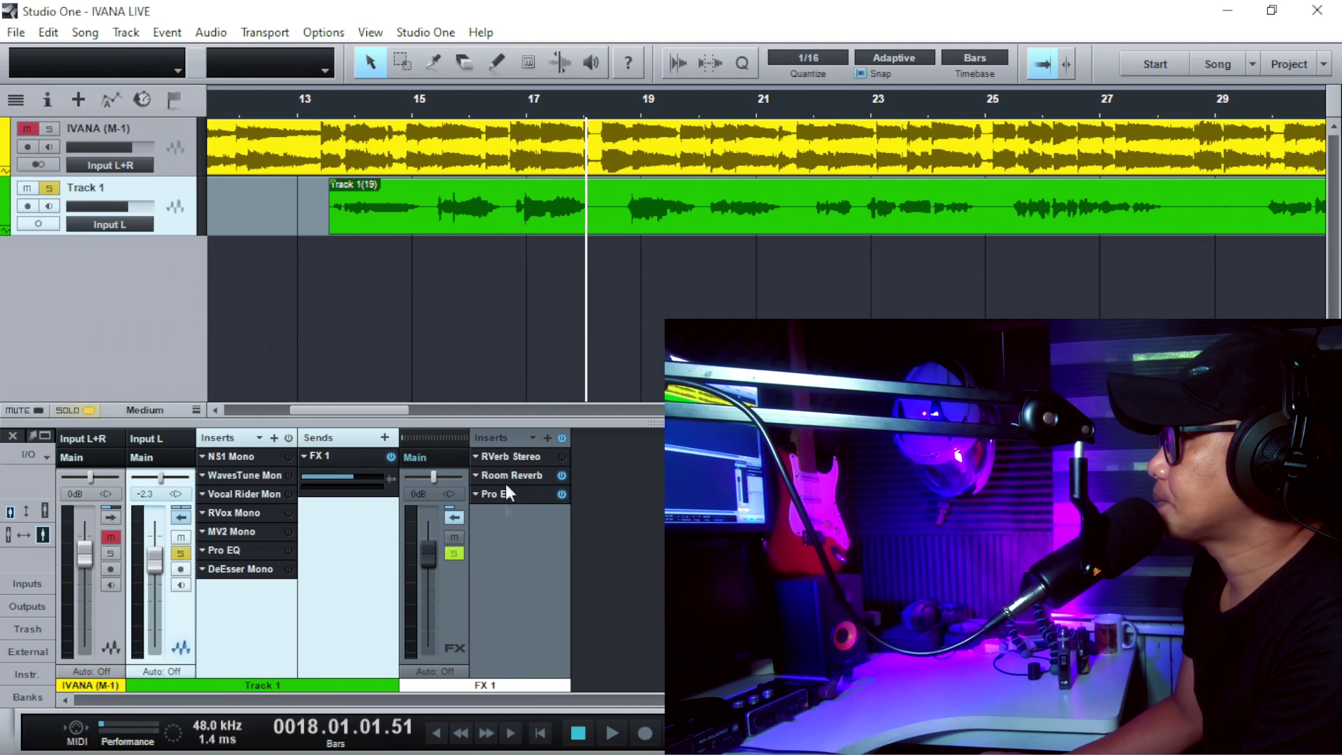
{"action": "left_click", "coordinate": [562, 438]}
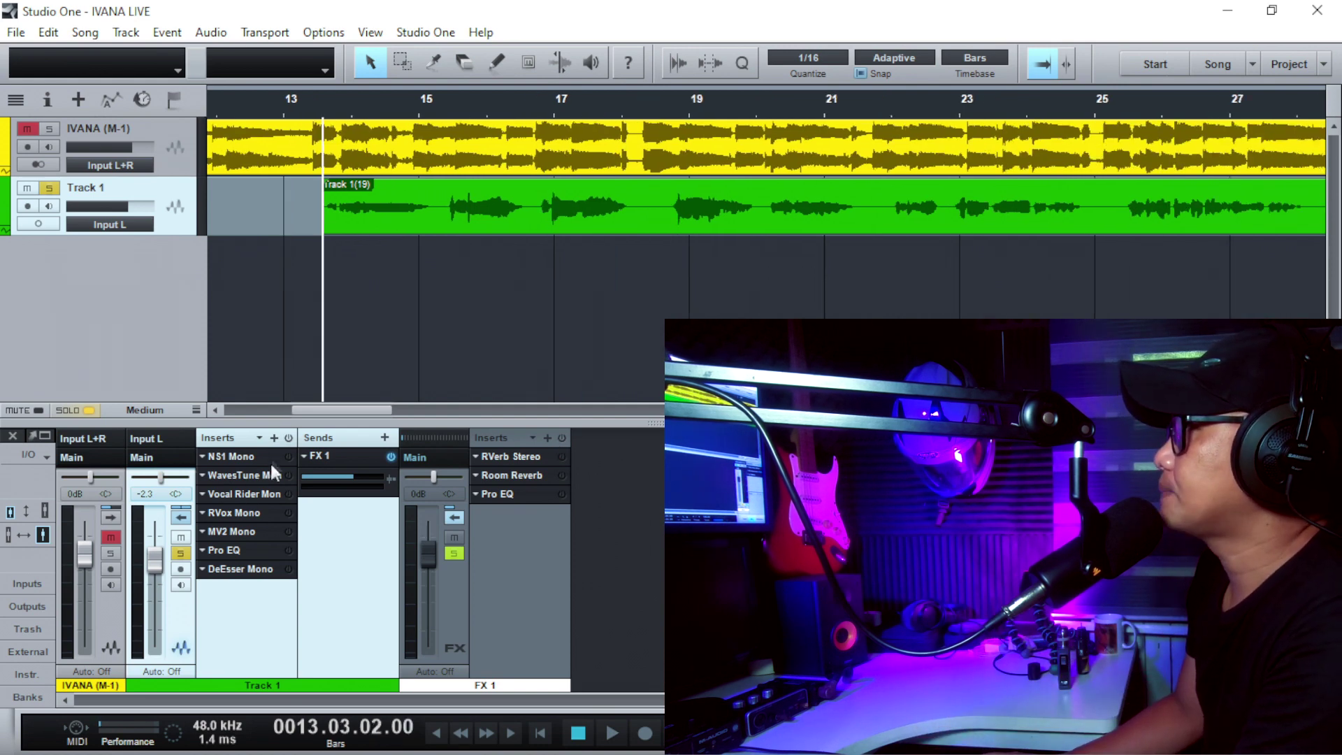
{"action": "key", "text": "space"}
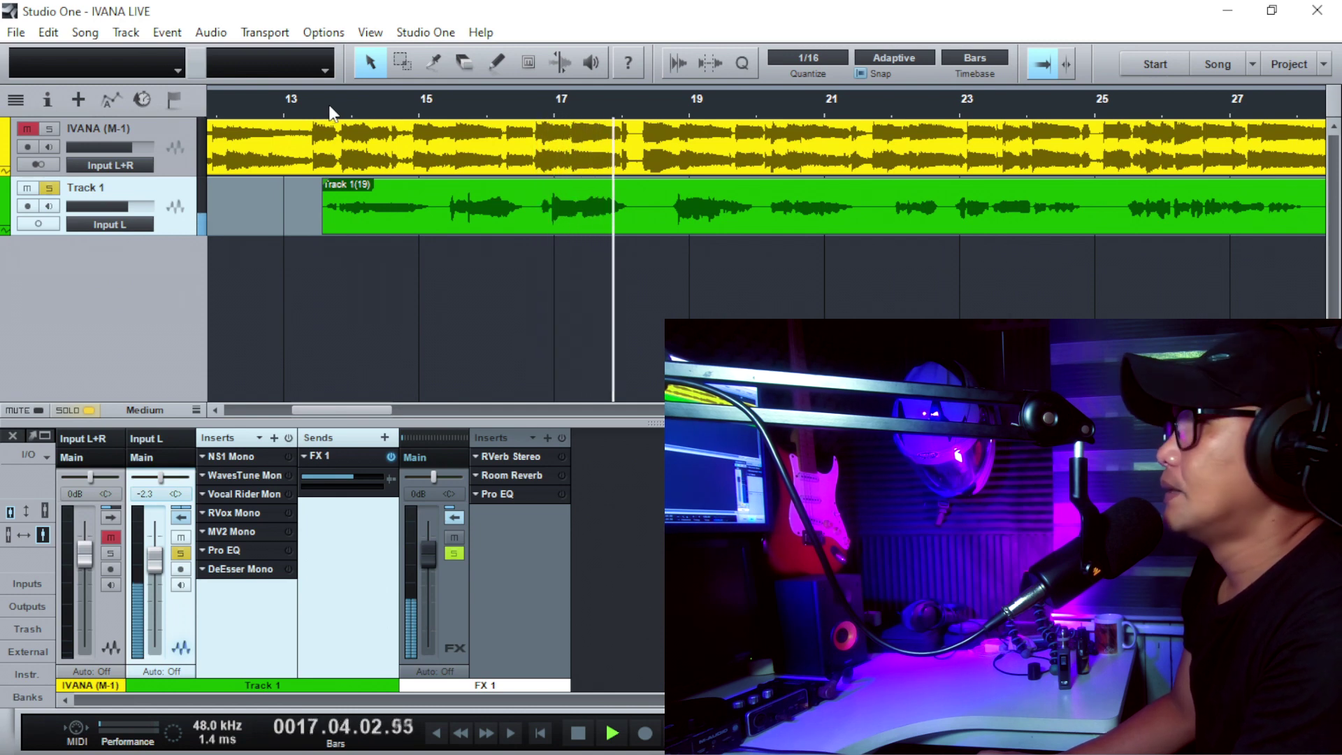
{"action": "key", "text": "space"}
{"action": "key", "text": "w"}
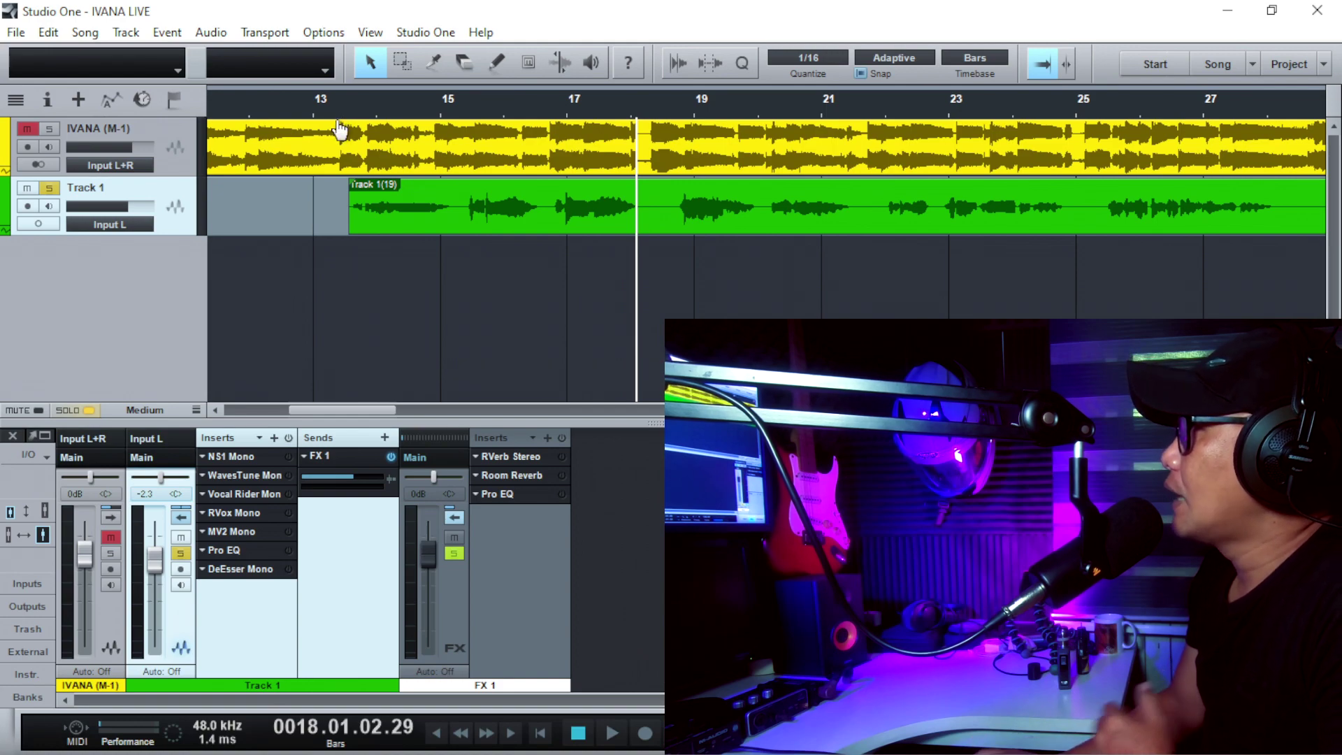
Play the soloed Track 1 from bar 60, in the gap between vocal phrases, to listen for background noise
{"action": "scroll", "coordinate": [338, 112], "scroll_direction": "down", "scroll_amount": 3}
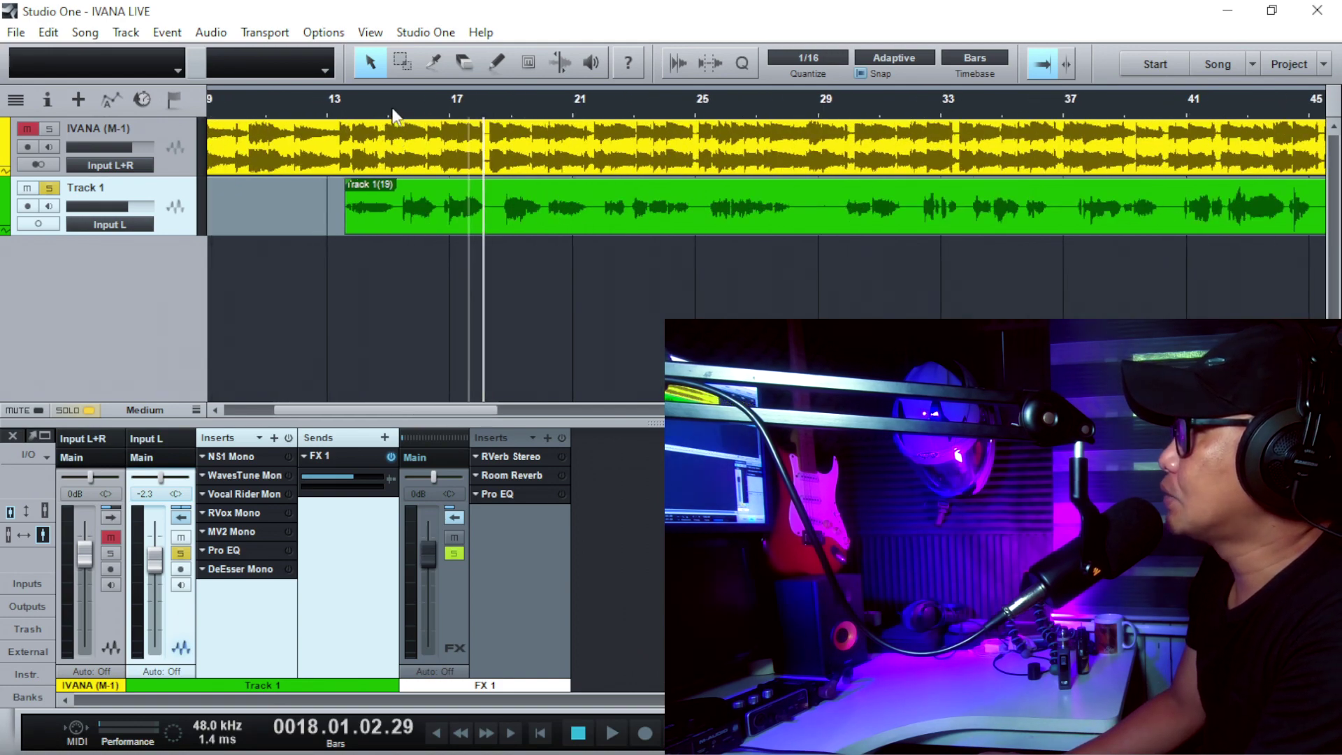
{"action": "scroll", "coordinate": [395, 115], "scroll_direction": "down", "scroll_amount": 5}
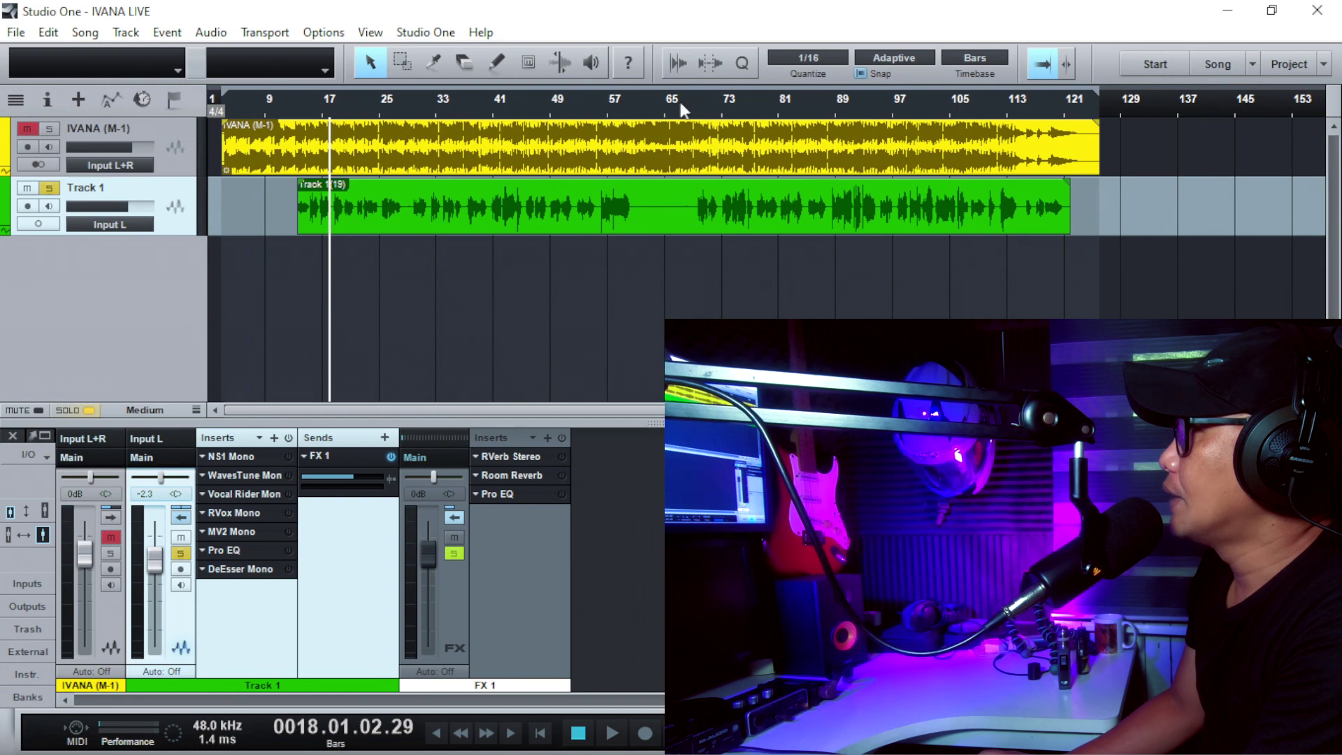
{"action": "scroll", "coordinate": [678, 106], "scroll_direction": "up", "scroll_amount": 5}
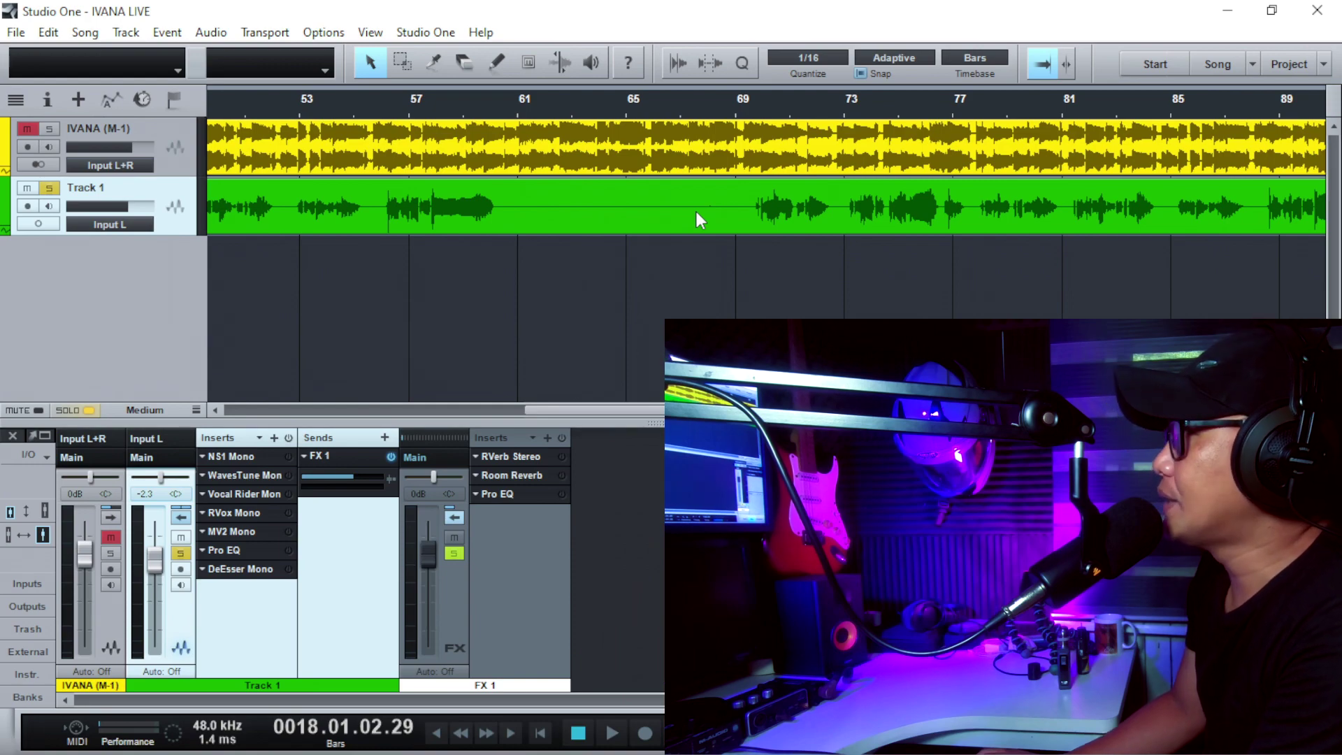
{"action": "left_click", "coordinate": [500, 104]}
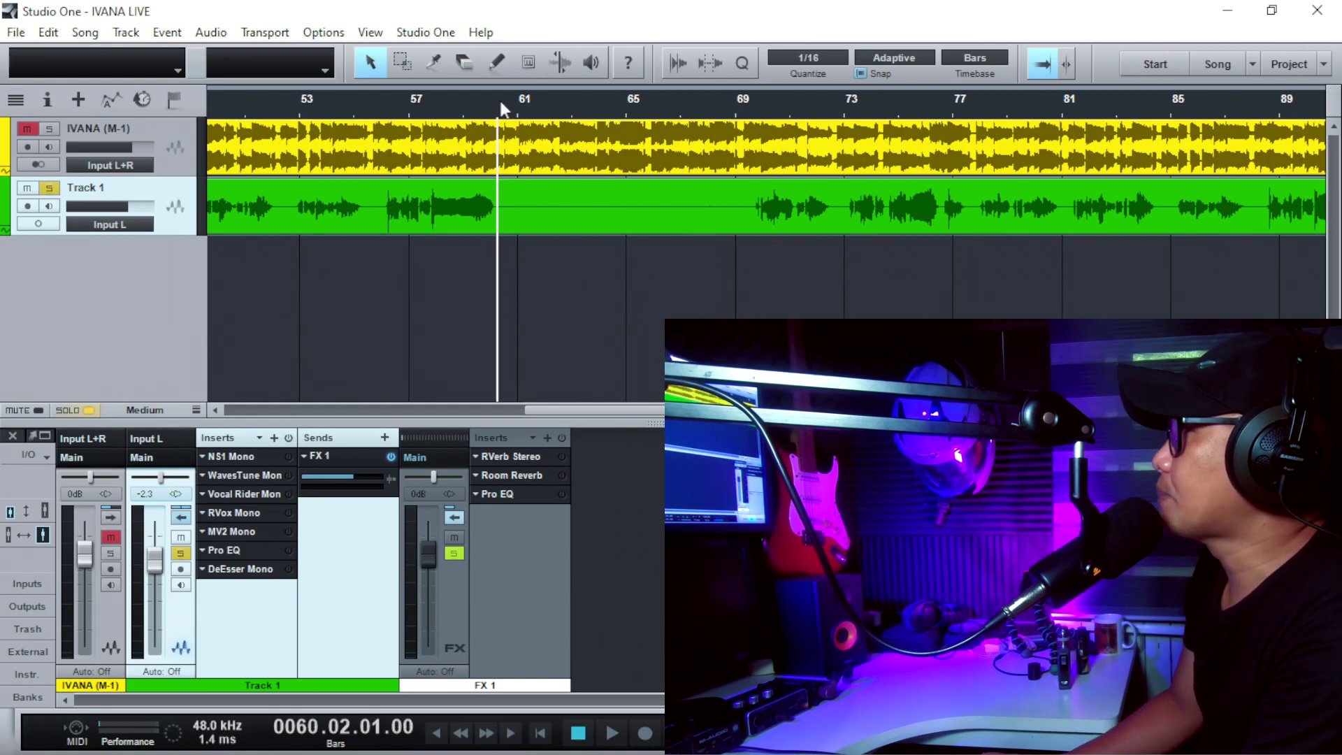
{"action": "key", "text": "e"}
{"action": "key", "text": "space"}
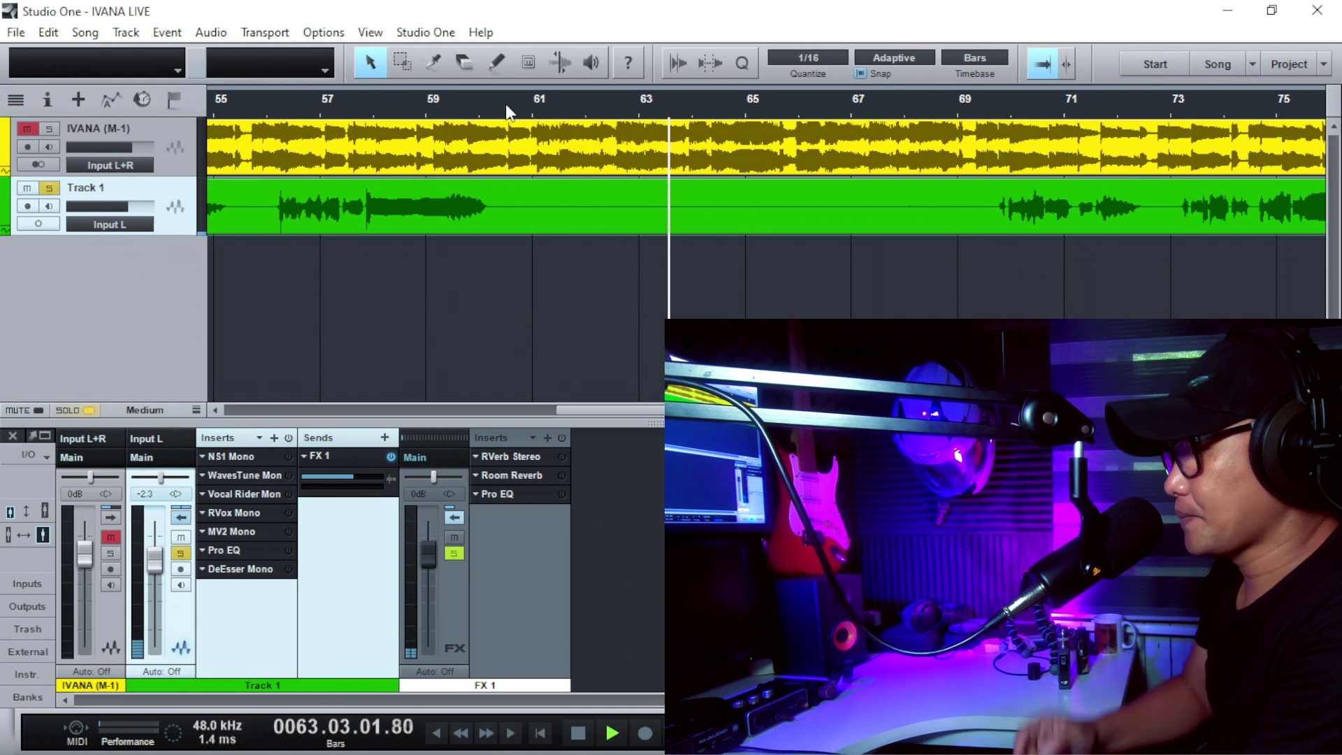
{"action": "key", "text": "space"}
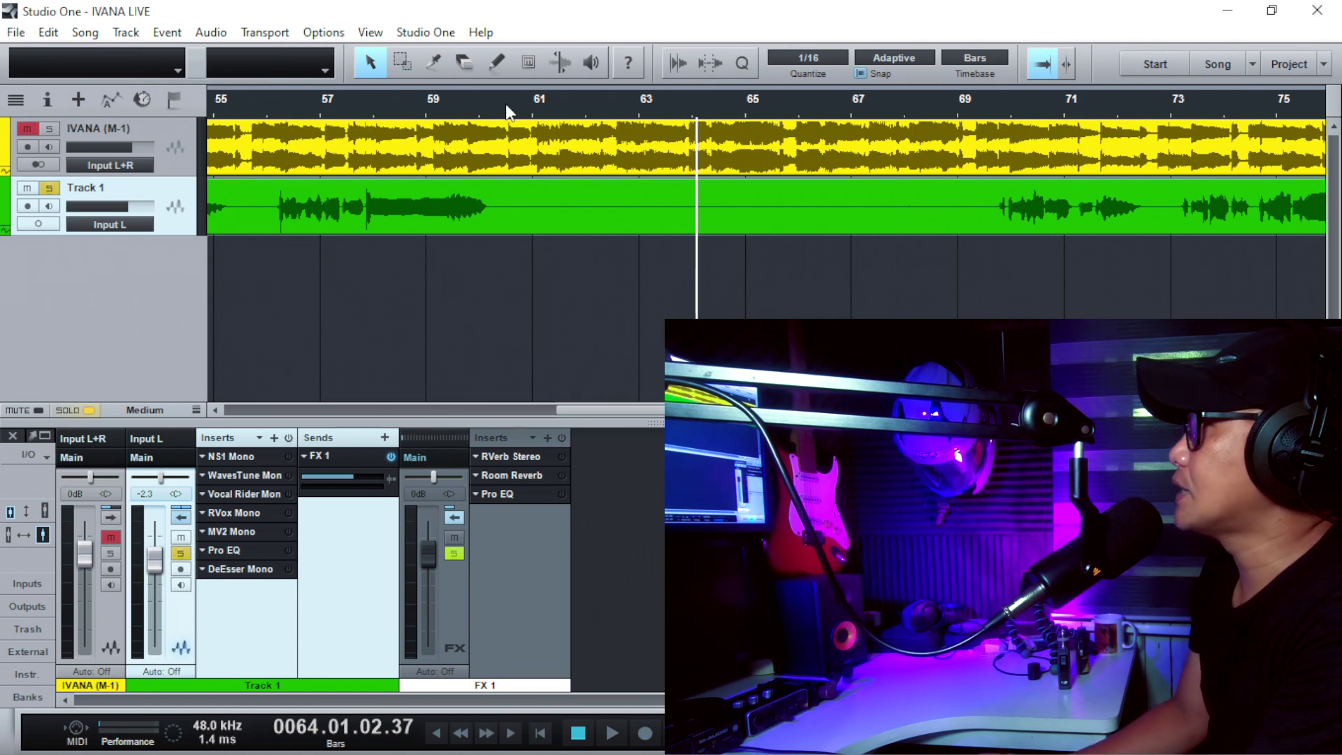
Play the vocal gap from bar 61 and the sung phrase starting at about bar 56 to compare noise with voice
{"action": "left_click", "coordinate": [530, 100]}
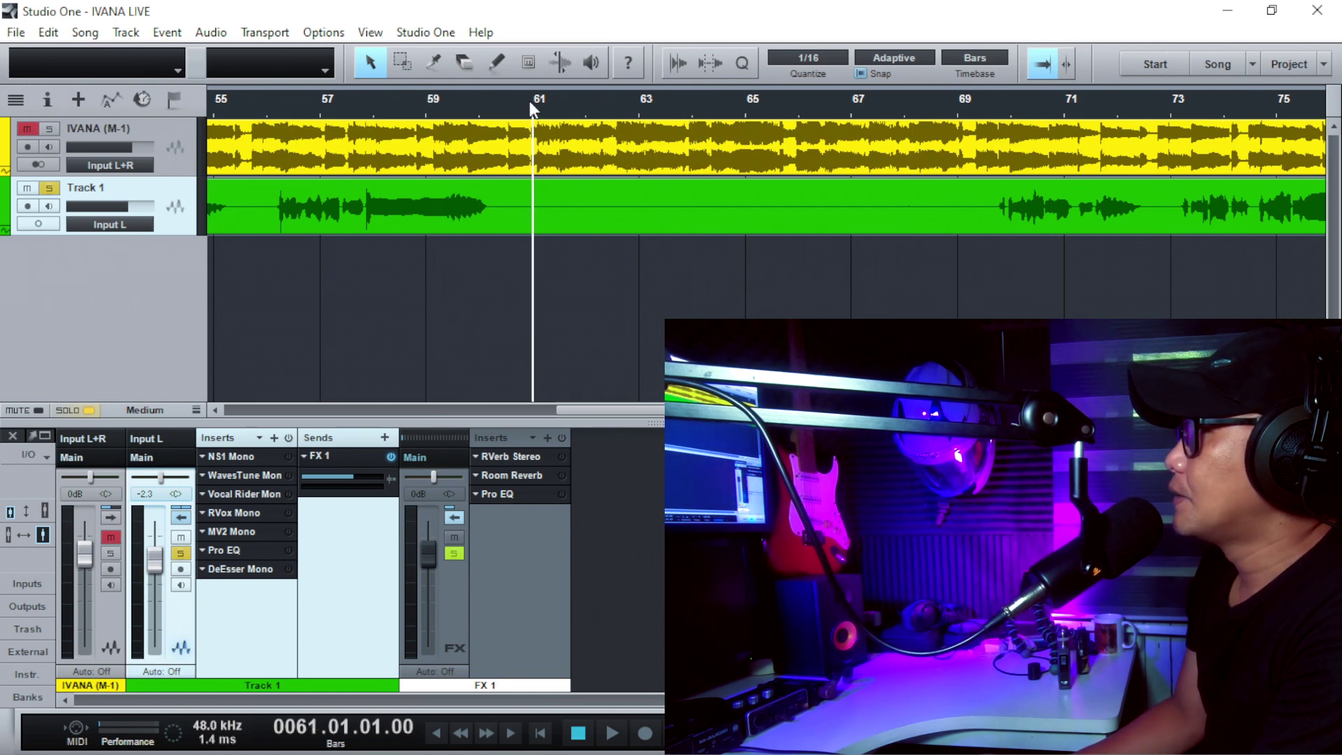
{"action": "key", "text": "space"}
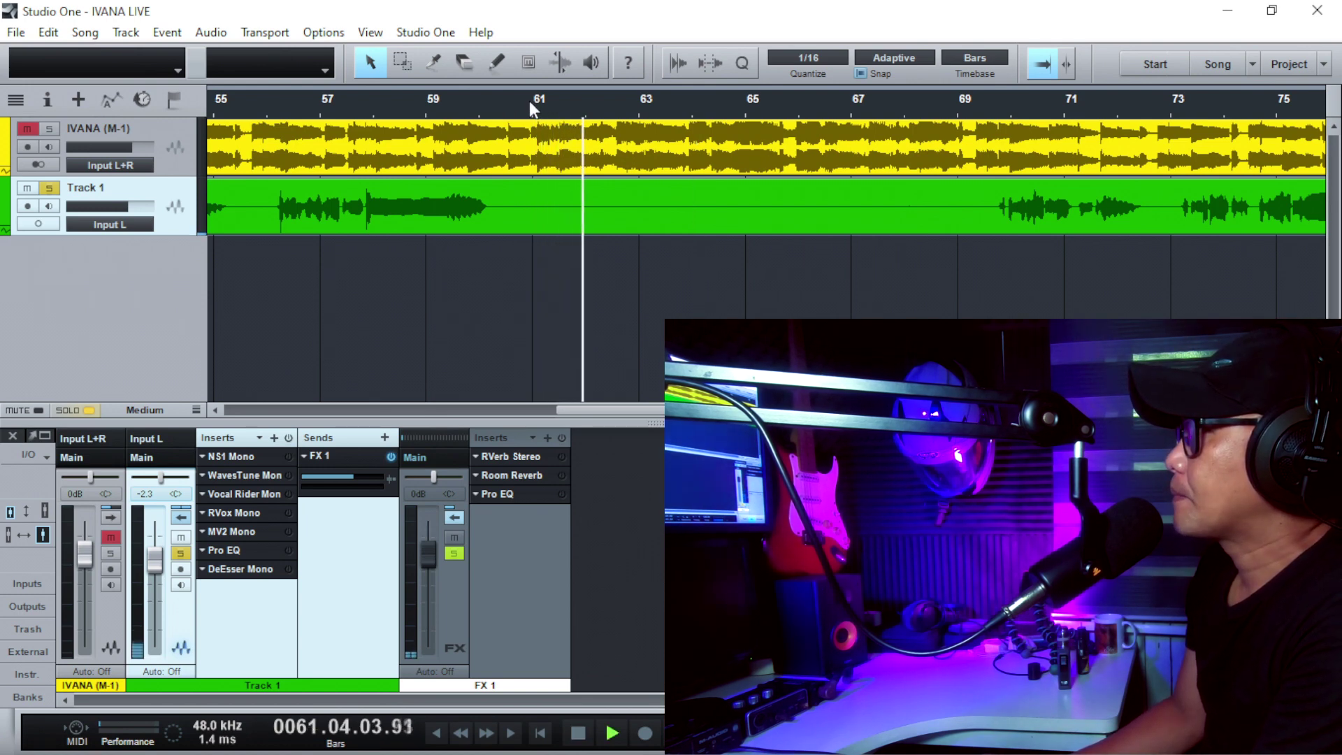
{"action": "key", "text": "space"}
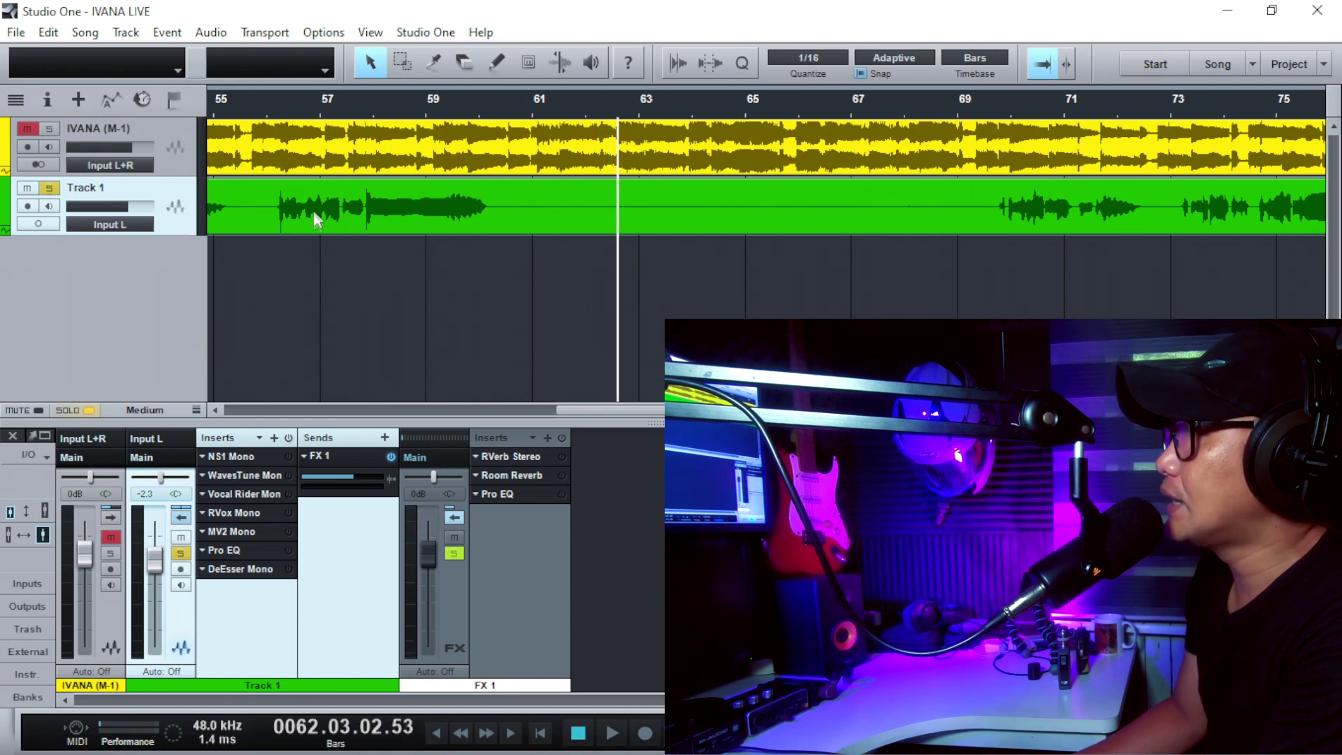
{"action": "left_click", "coordinate": [275, 102]}
{"action": "key", "text": "space"}
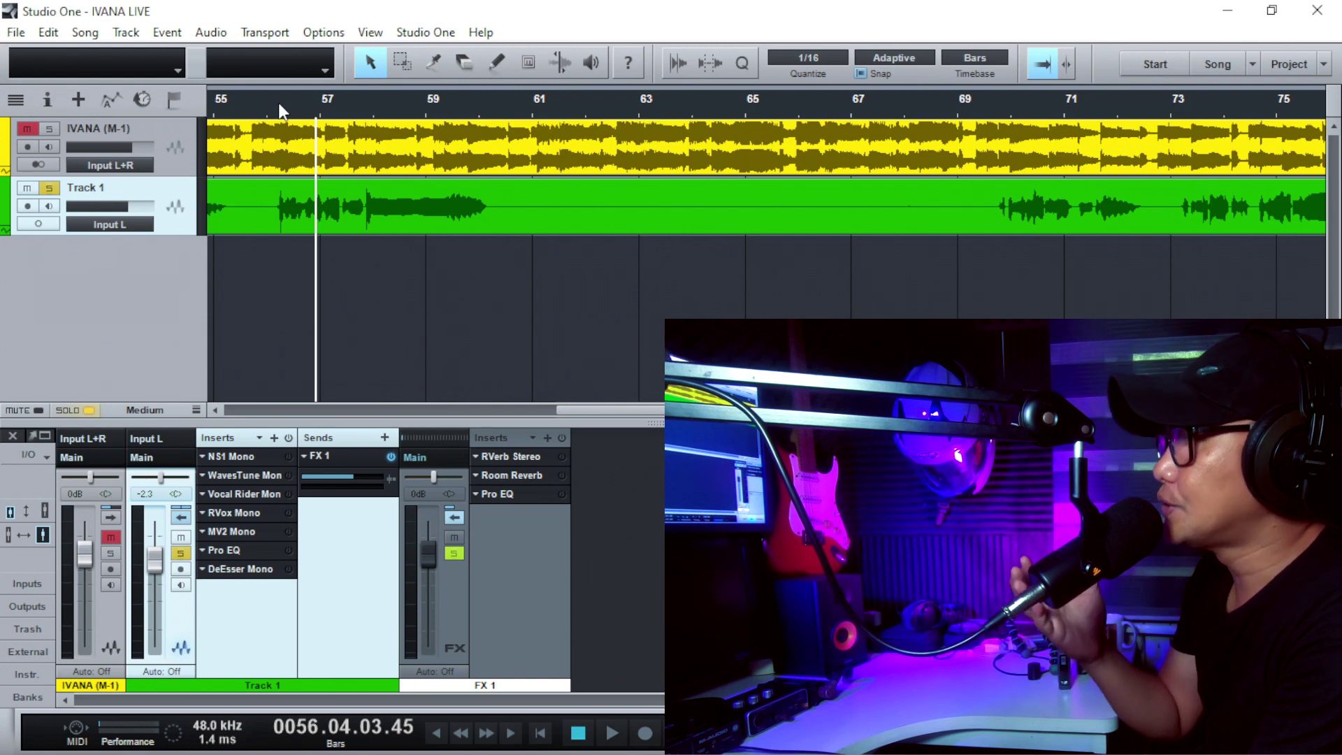
Replay the gap in the dry vocal from just after bar 61 and stop at about bar 65
{"action": "key", "text": "w"}
{"action": "left_click", "coordinate": [507, 115]}
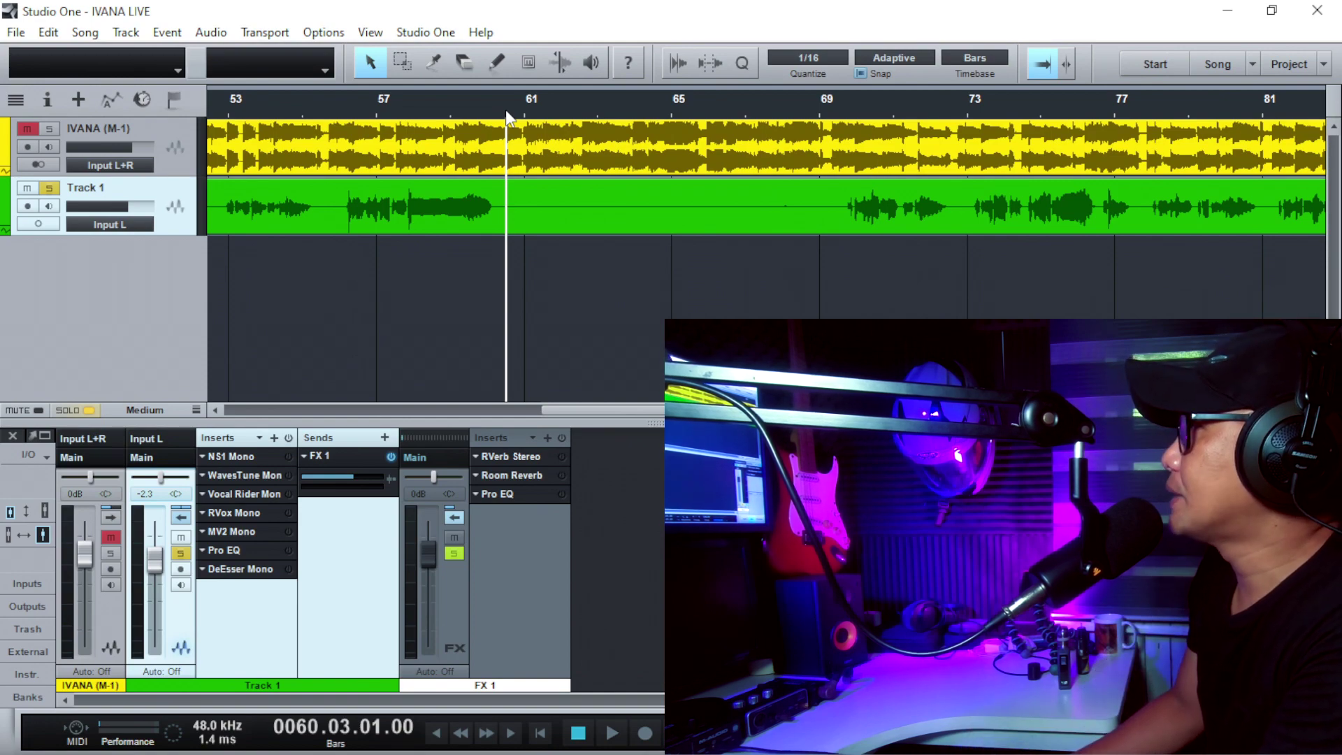
{"action": "scroll", "coordinate": [503, 114], "scroll_direction": "down", "scroll_amount": 1}
{"action": "scroll", "coordinate": [504, 114], "scroll_direction": "down", "scroll_amount": 2}
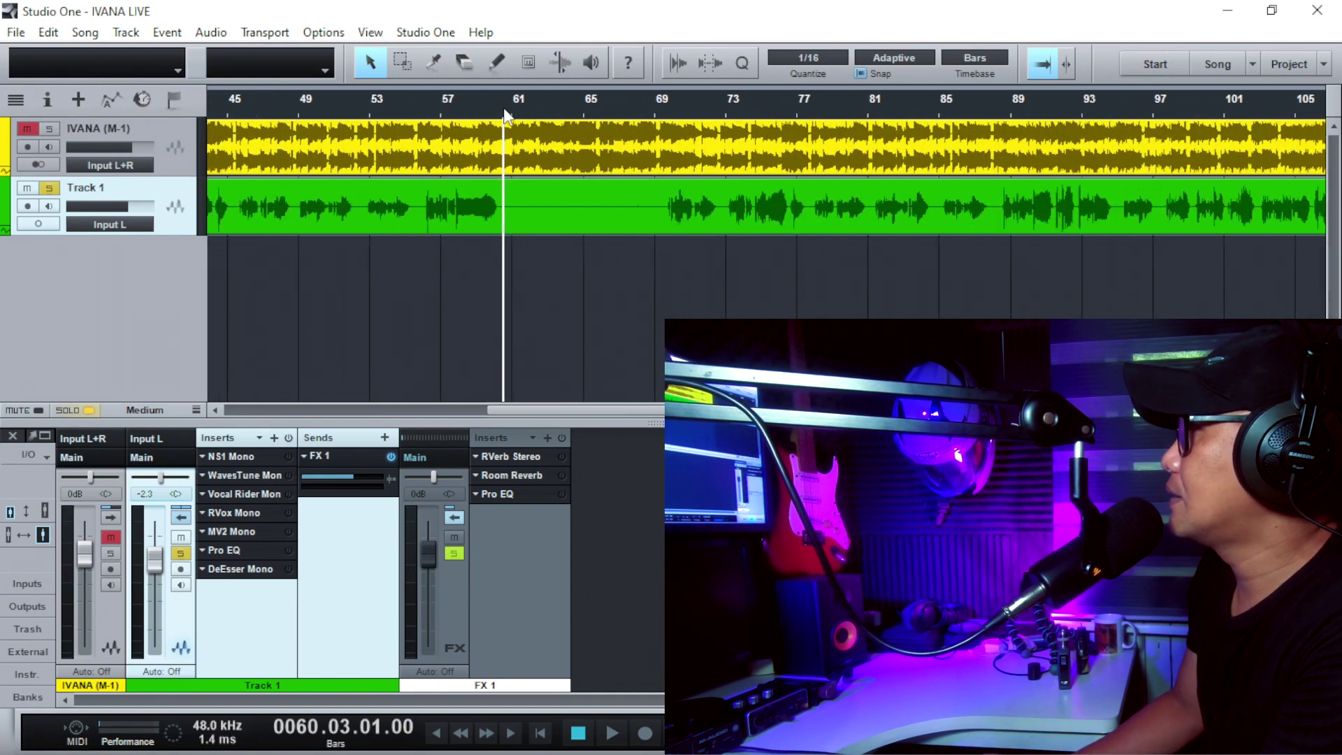
{"action": "scroll", "coordinate": [512, 115], "scroll_direction": "up", "scroll_amount": 1}
{"action": "scroll", "coordinate": [514, 118], "scroll_direction": "up", "scroll_amount": 1}
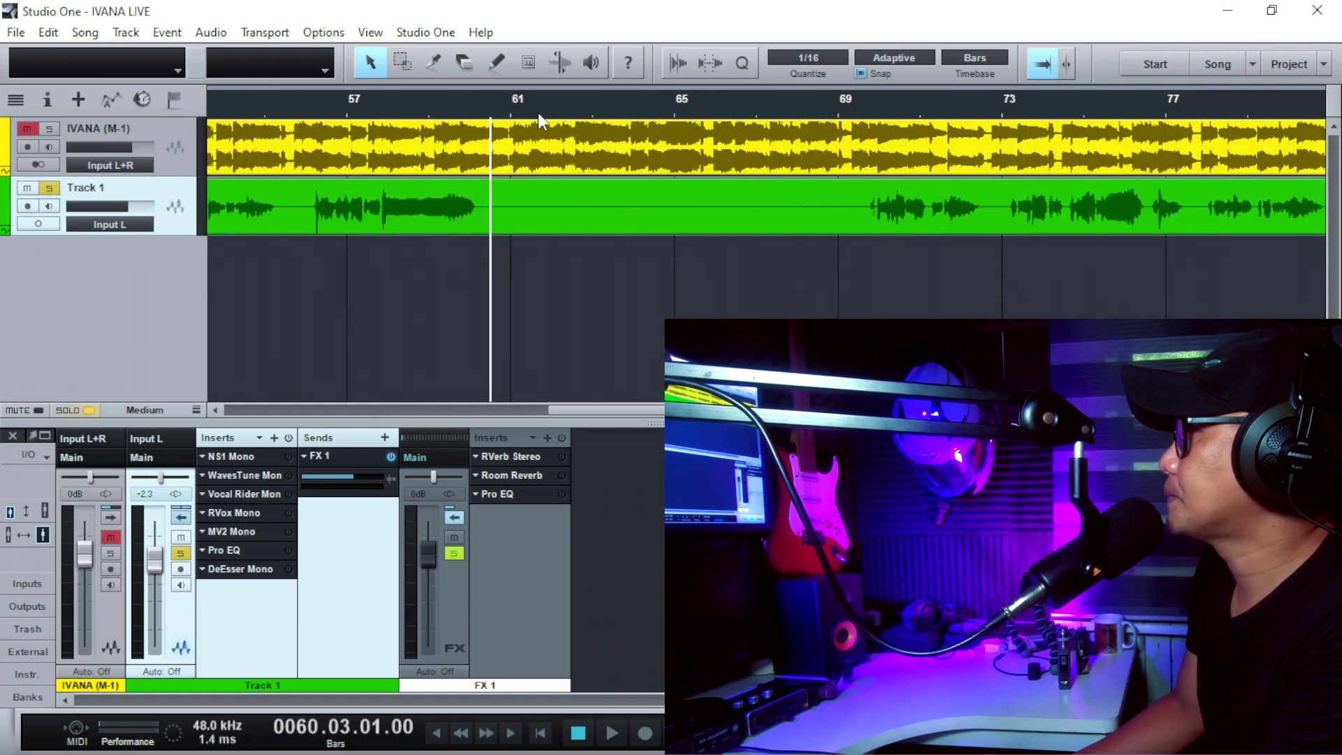
{"action": "left_click", "coordinate": [543, 110]}
{"action": "key", "text": "space"}
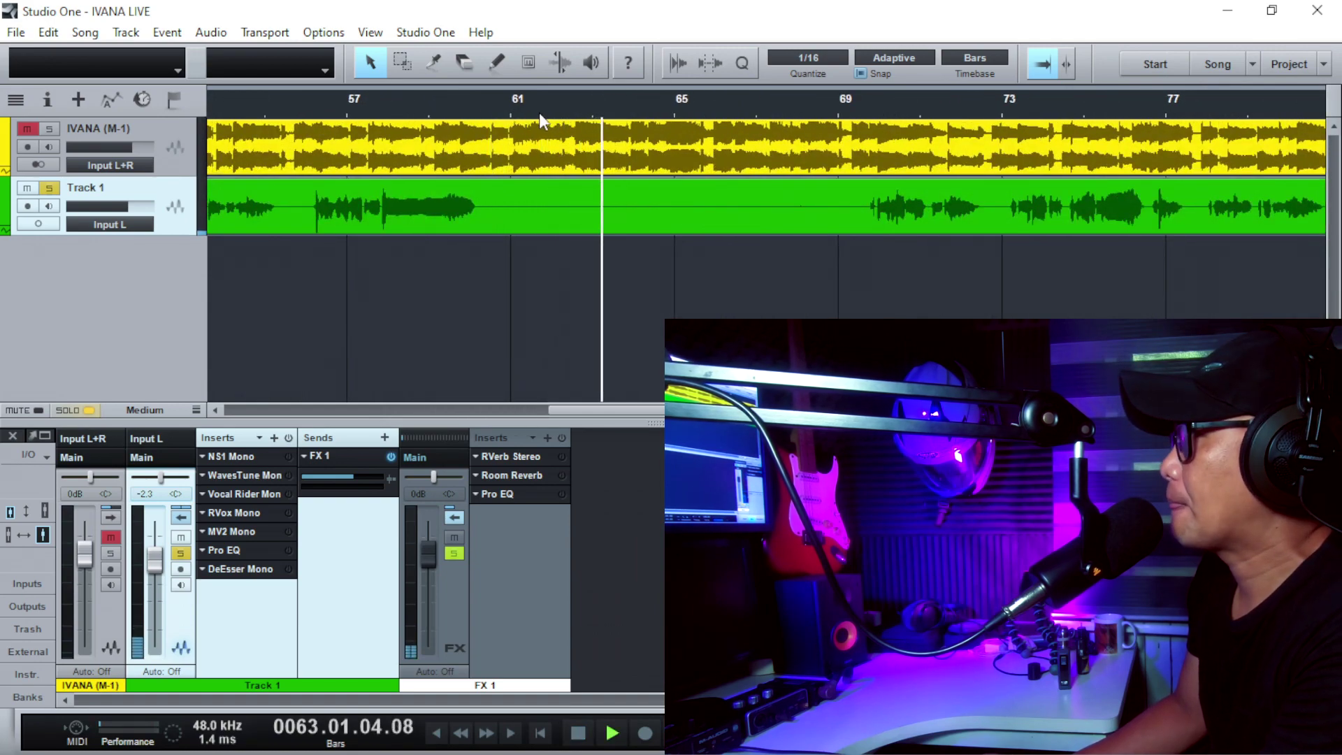
{"action": "scroll", "coordinate": [538, 112], "scroll_direction": "down", "scroll_amount": 3}
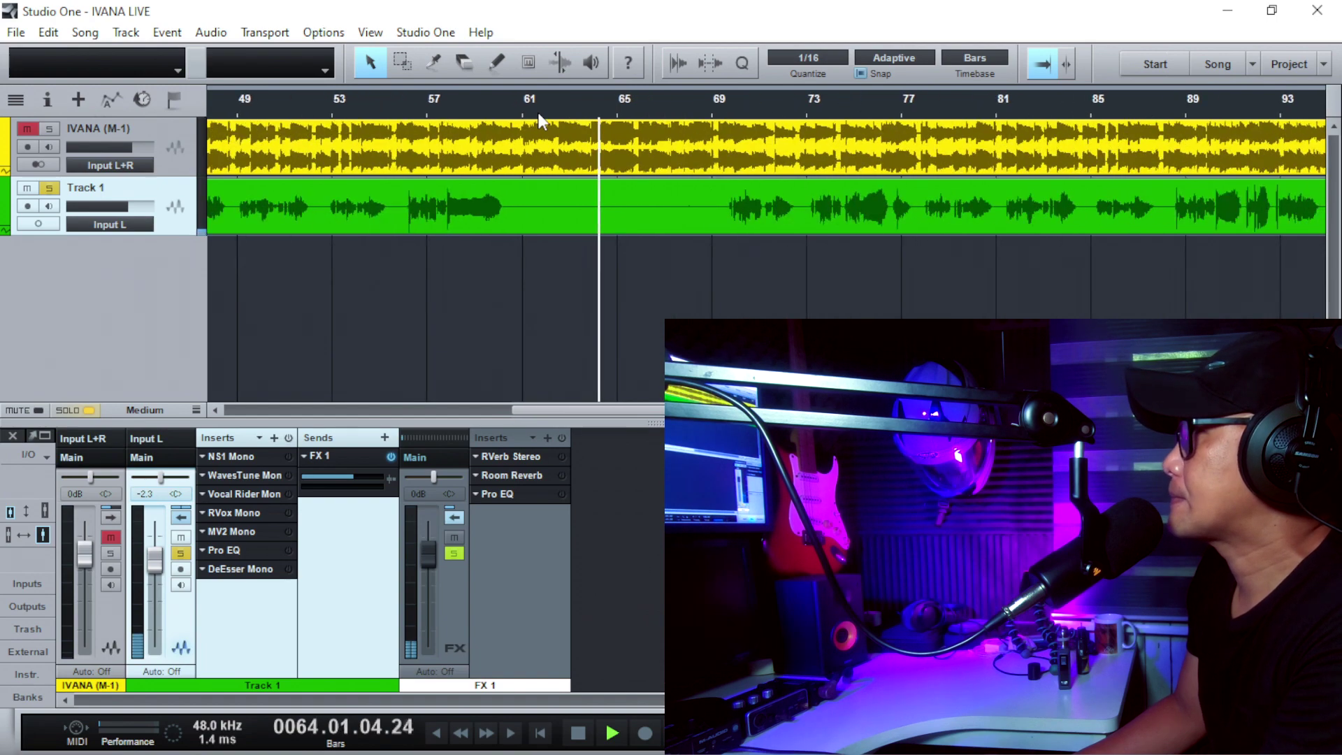
{"action": "key", "text": "space"}
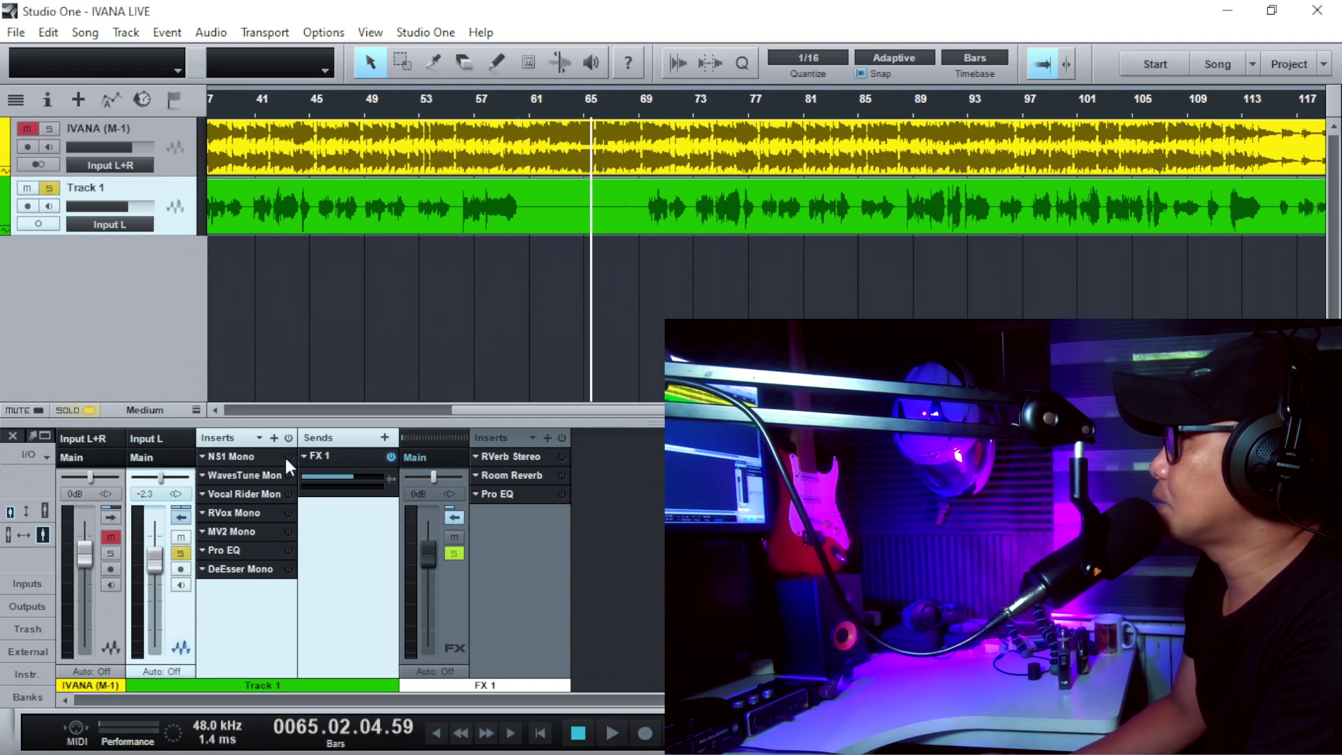
Open NS1 on Track 1, move its window clear of the vocal gap, and play from about bar 61 with NS1 bypassed
{"action": "left_click", "coordinate": [530, 101]}
{"action": "scroll", "coordinate": [529, 100], "scroll_direction": "up", "scroll_amount": 2}
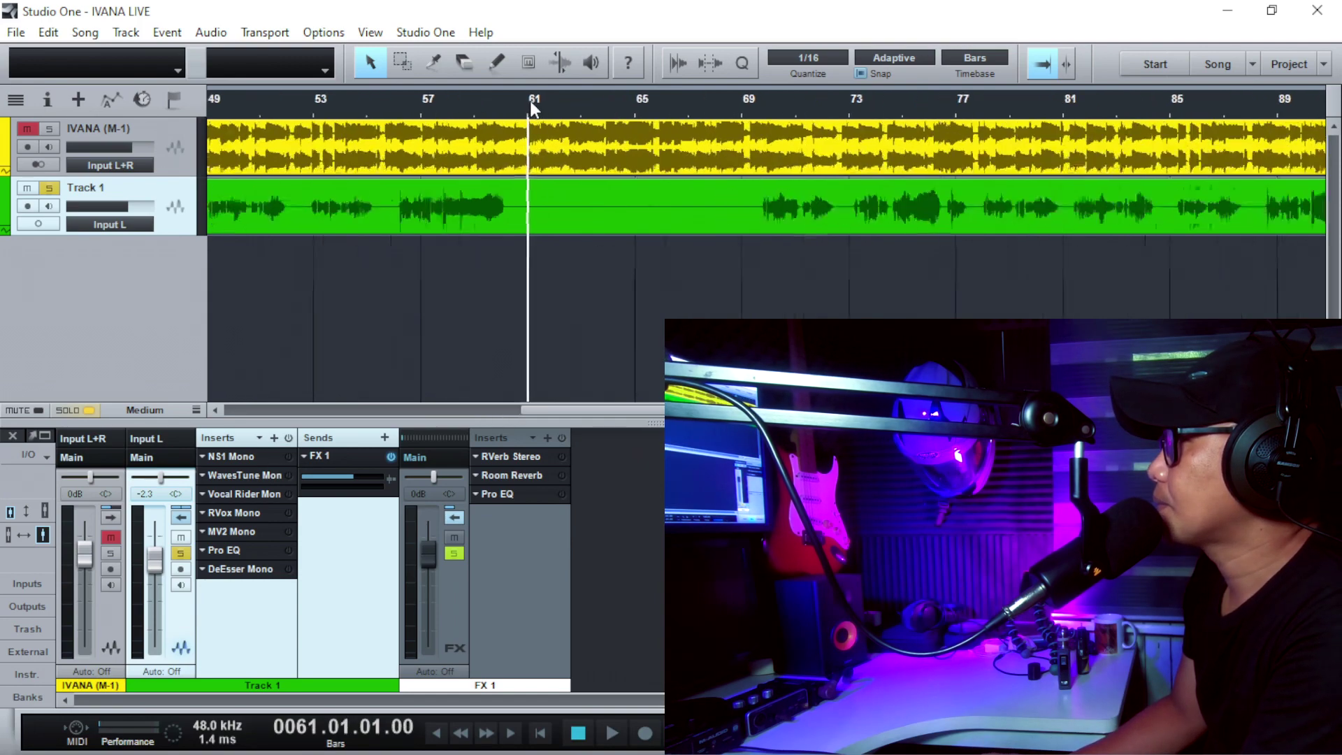
{"action": "left_click", "coordinate": [262, 457]}
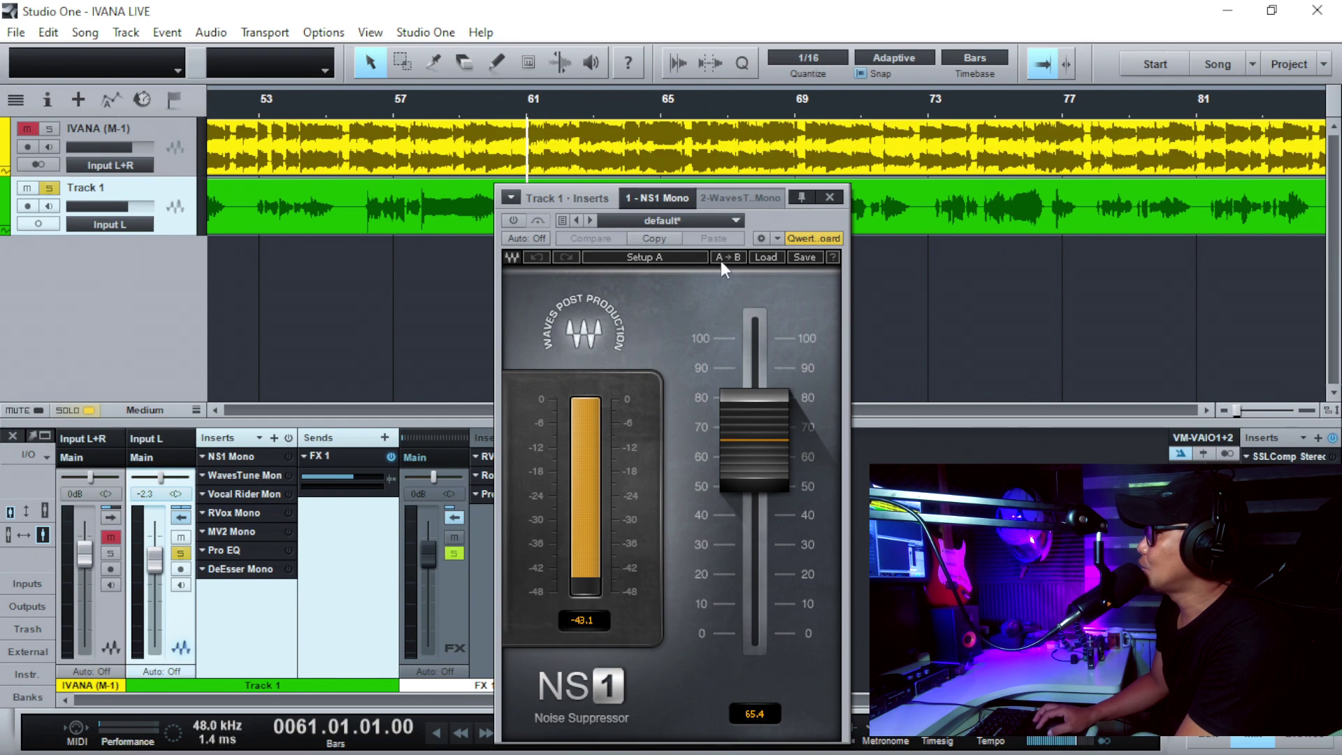
{"action": "left_click_drag", "start_coordinate": [766, 198], "coordinate": [913, 305]}
{"action": "left_click", "coordinate": [509, 112]}
{"action": "key", "text": "space"}
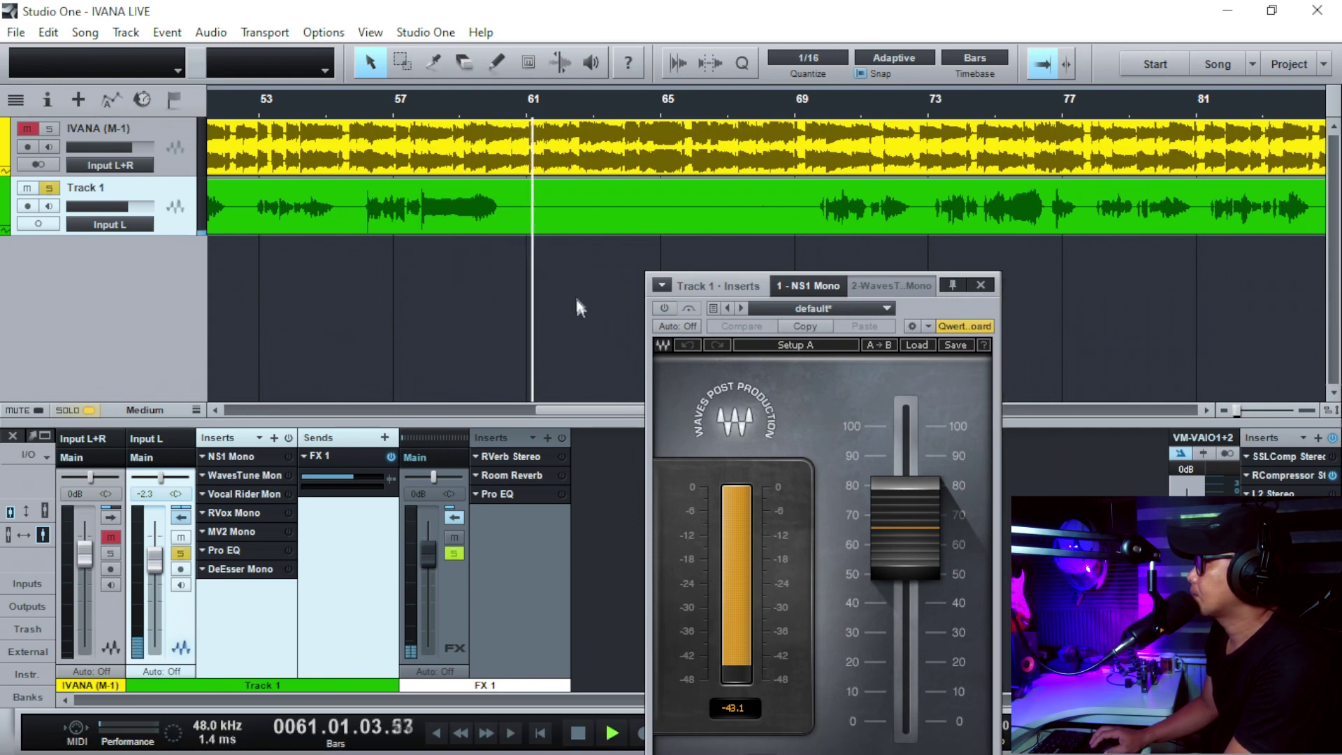
{"action": "key", "text": "space"}
Activate NS1 on Track 1 and play the vocal gap from bar 62 to hear the noise suppression
{"action": "left_click", "coordinate": [564, 110]}
{"action": "left_click", "coordinate": [665, 310]}
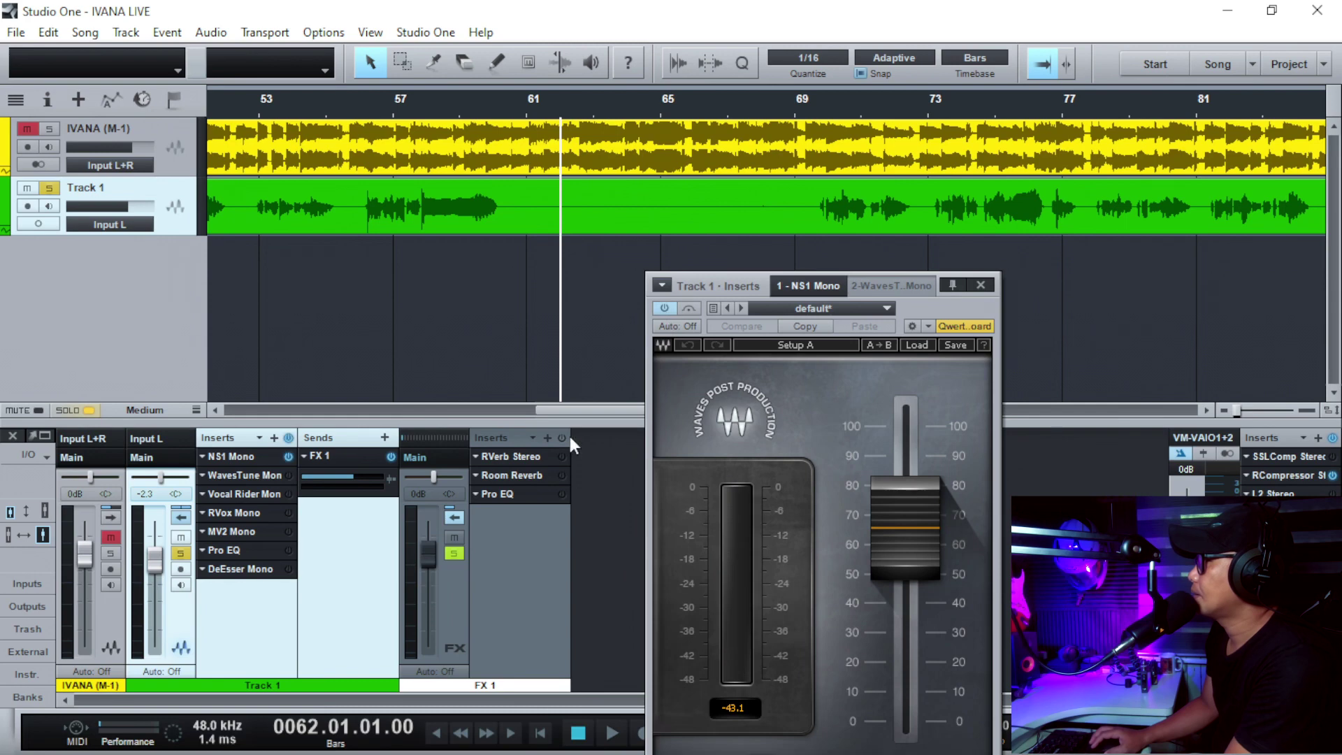
{"action": "key", "text": "space"}
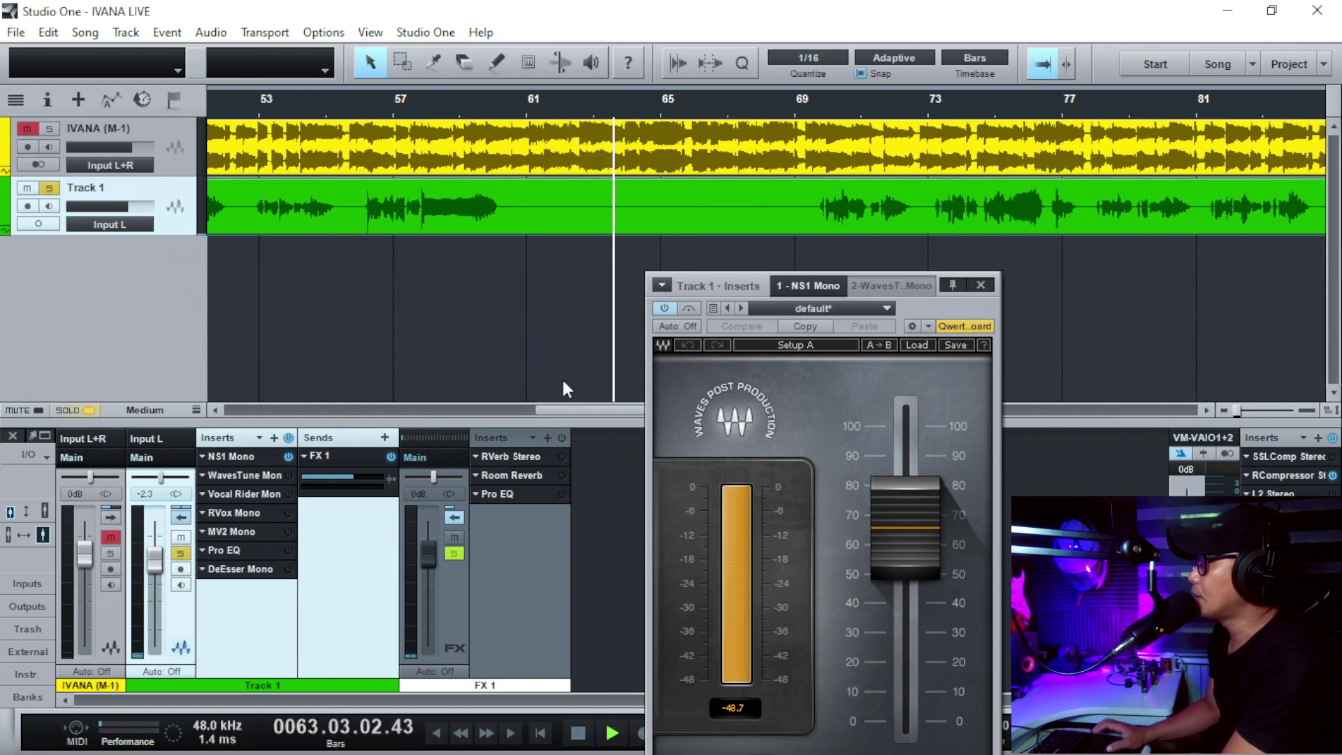
{"action": "key", "text": "space"}
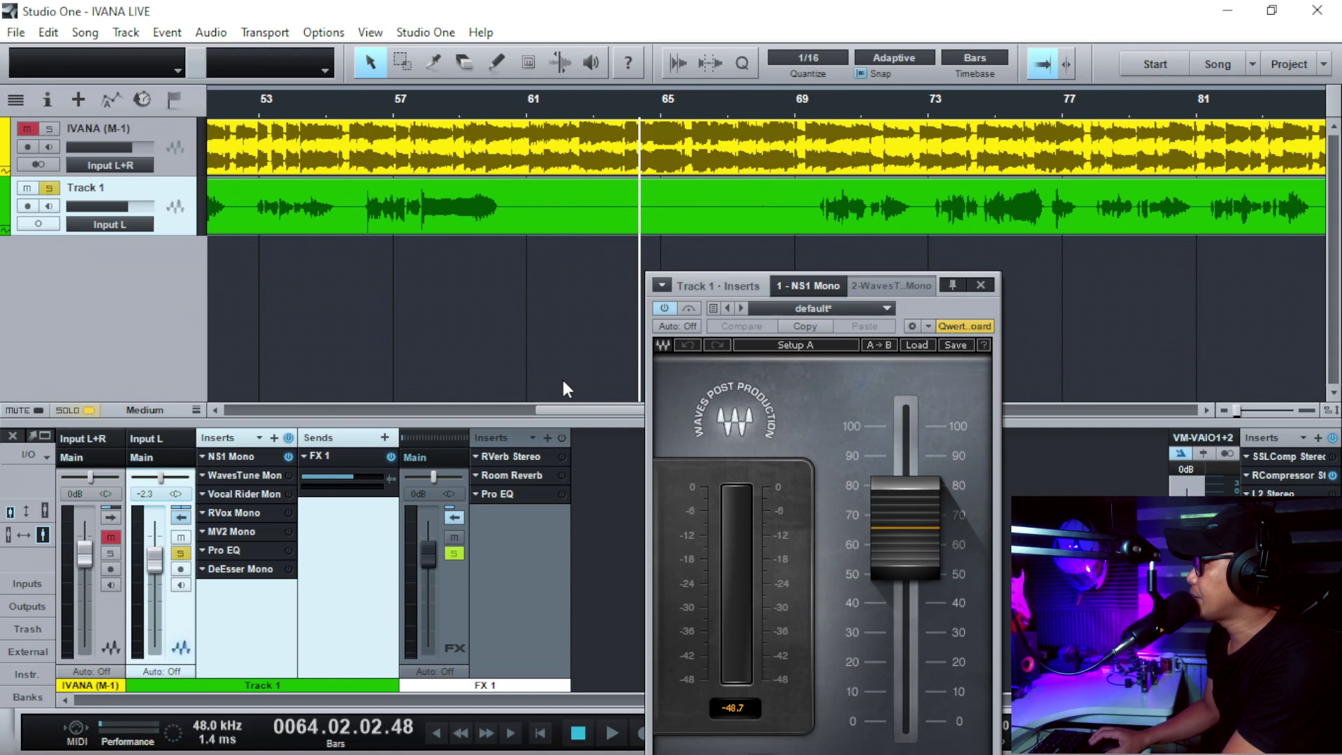
Lower the NS1 suppression amount to 0.1 and play the vocal gap around bar 62 for comparison
{"action": "left_click_drag", "start_coordinate": [916, 535], "coordinate": [916, 717]}
{"action": "left_click_drag", "start_coordinate": [906, 671], "coordinate": [906, 681]}
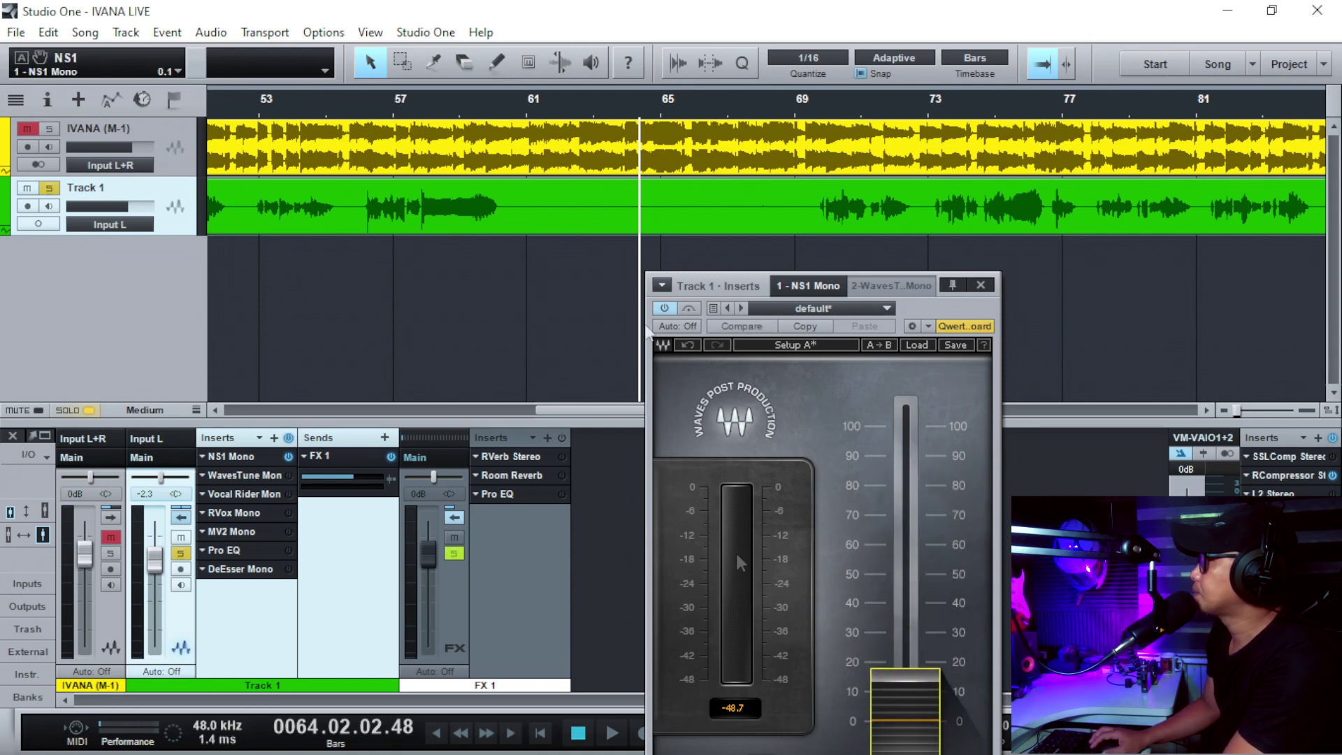
{"action": "left_click", "coordinate": [520, 99]}
{"action": "key", "text": "space"}
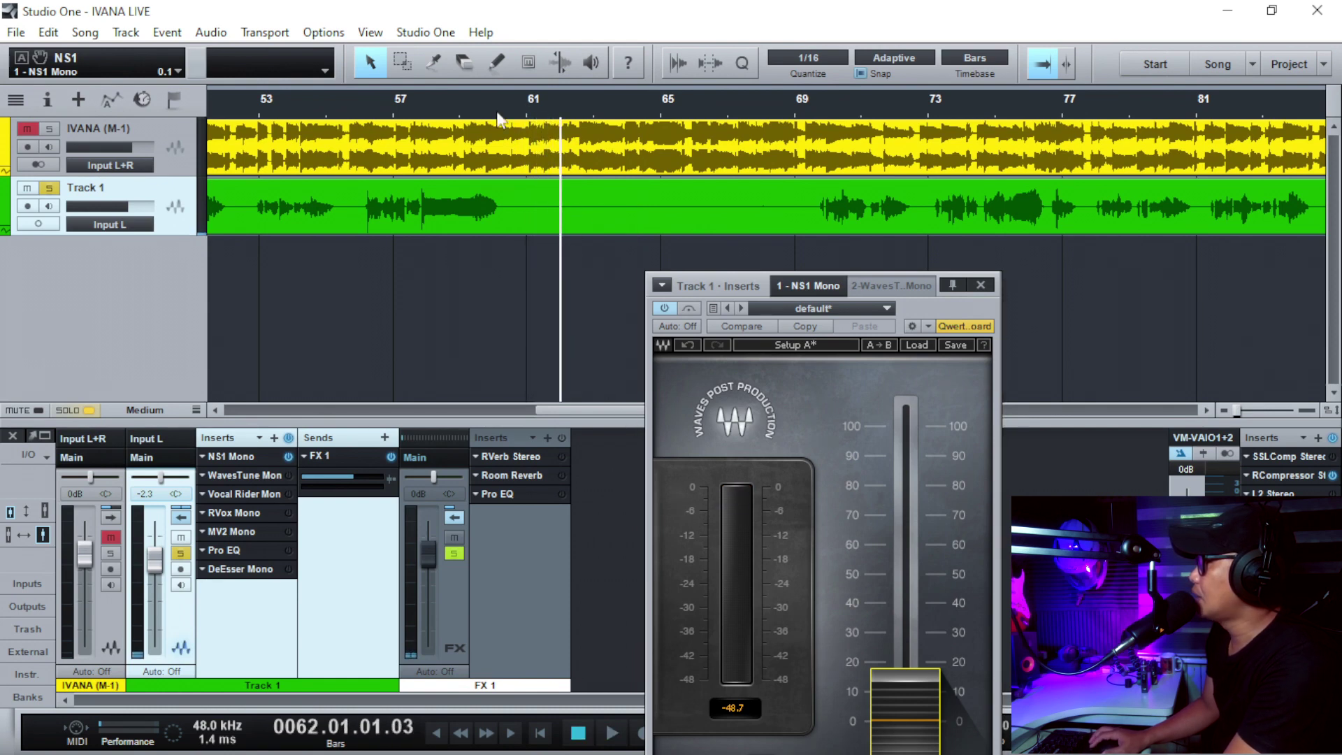
Play the vocal gap from 60.02 while raising the NS1 suppression to 59.6, and close the plug-in window
{"action": "left_click", "coordinate": [502, 114]}
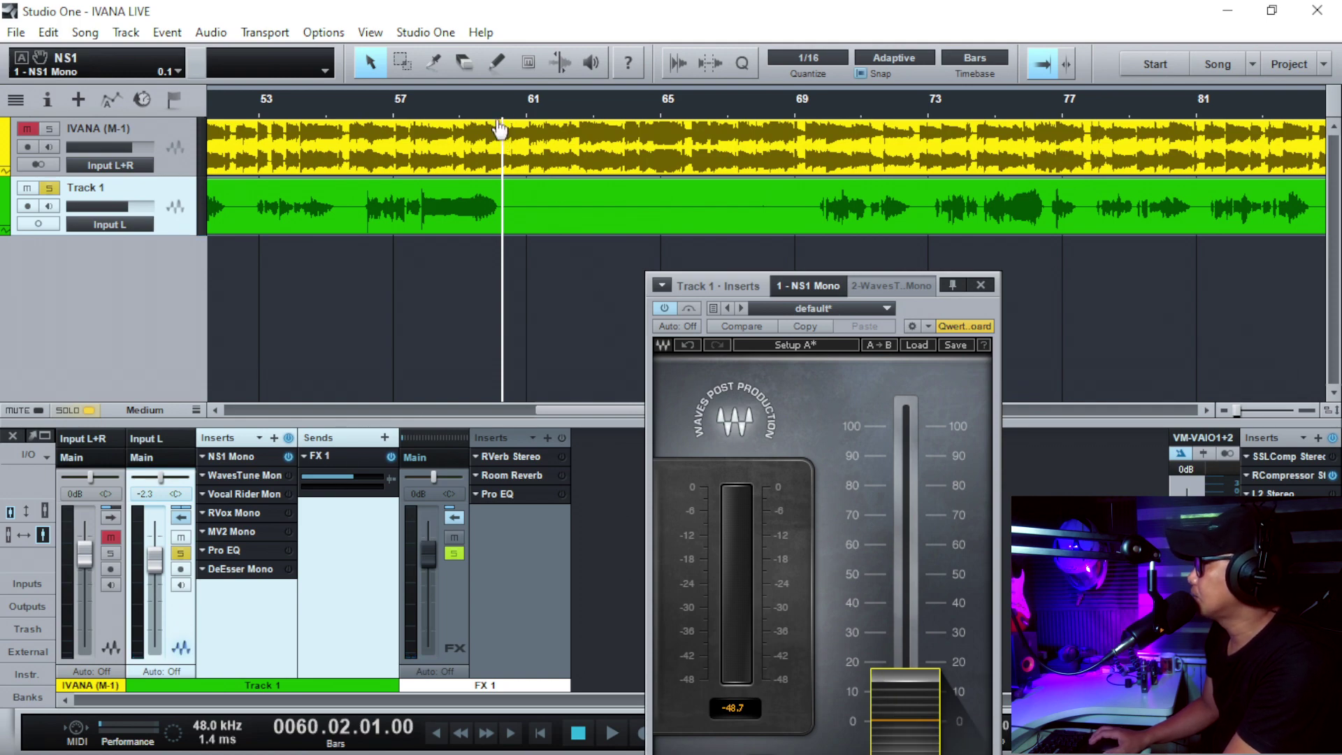
{"action": "scroll", "coordinate": [500, 129], "scroll_direction": "up", "scroll_amount": 2}
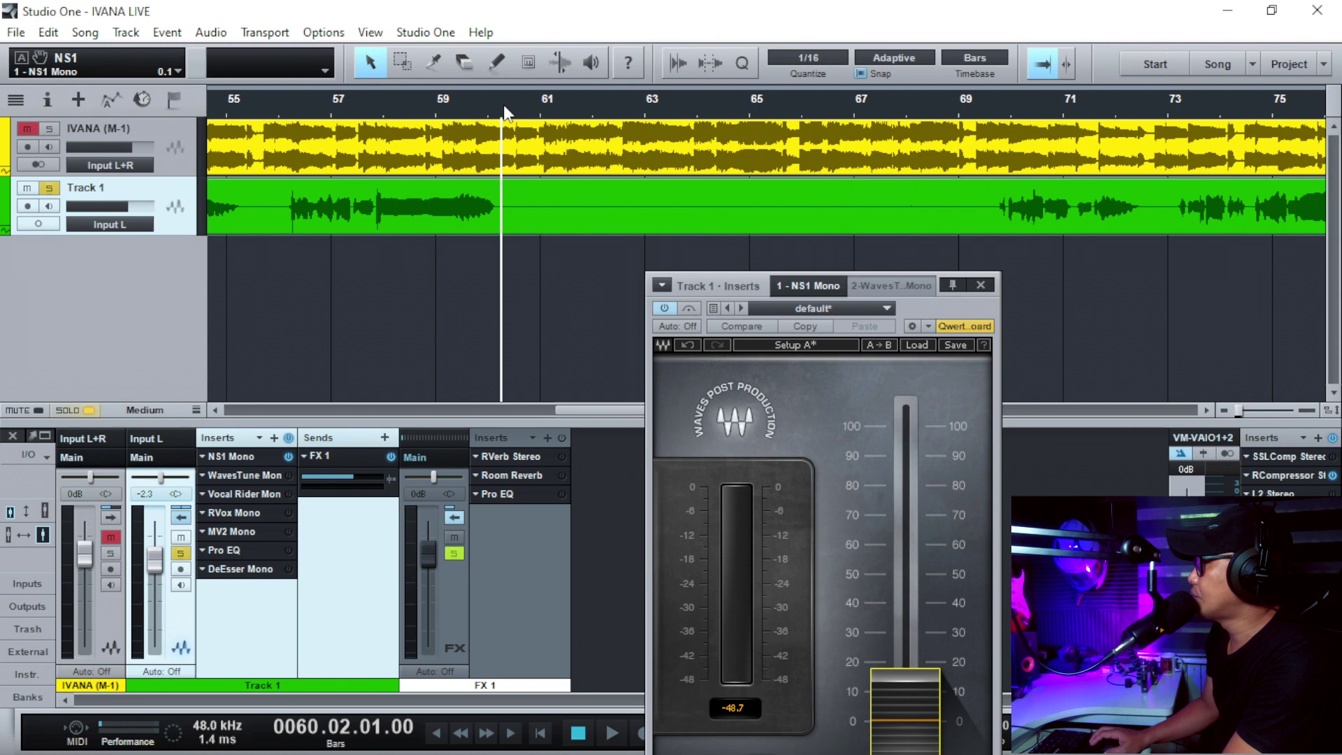
{"action": "key", "text": "space"}
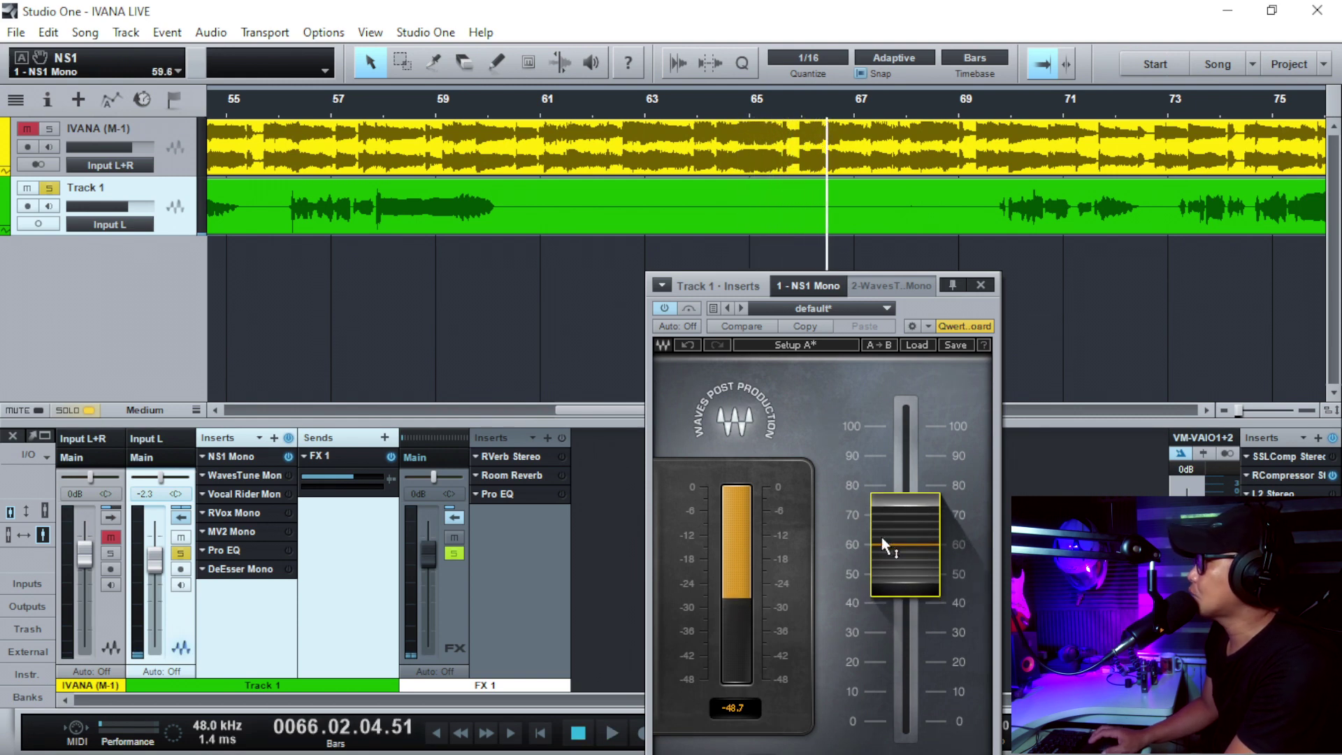
{"action": "key", "text": "space"}
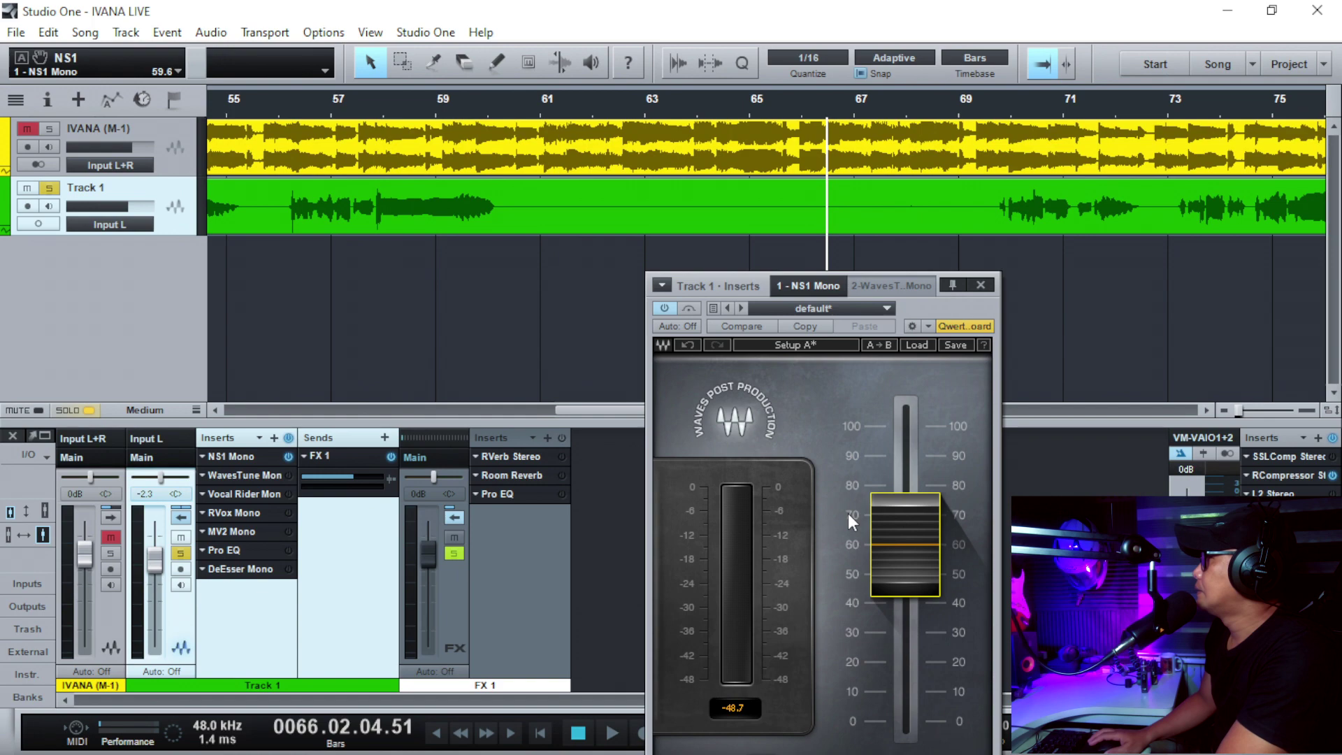
{"action": "left_click", "coordinate": [980, 285]}
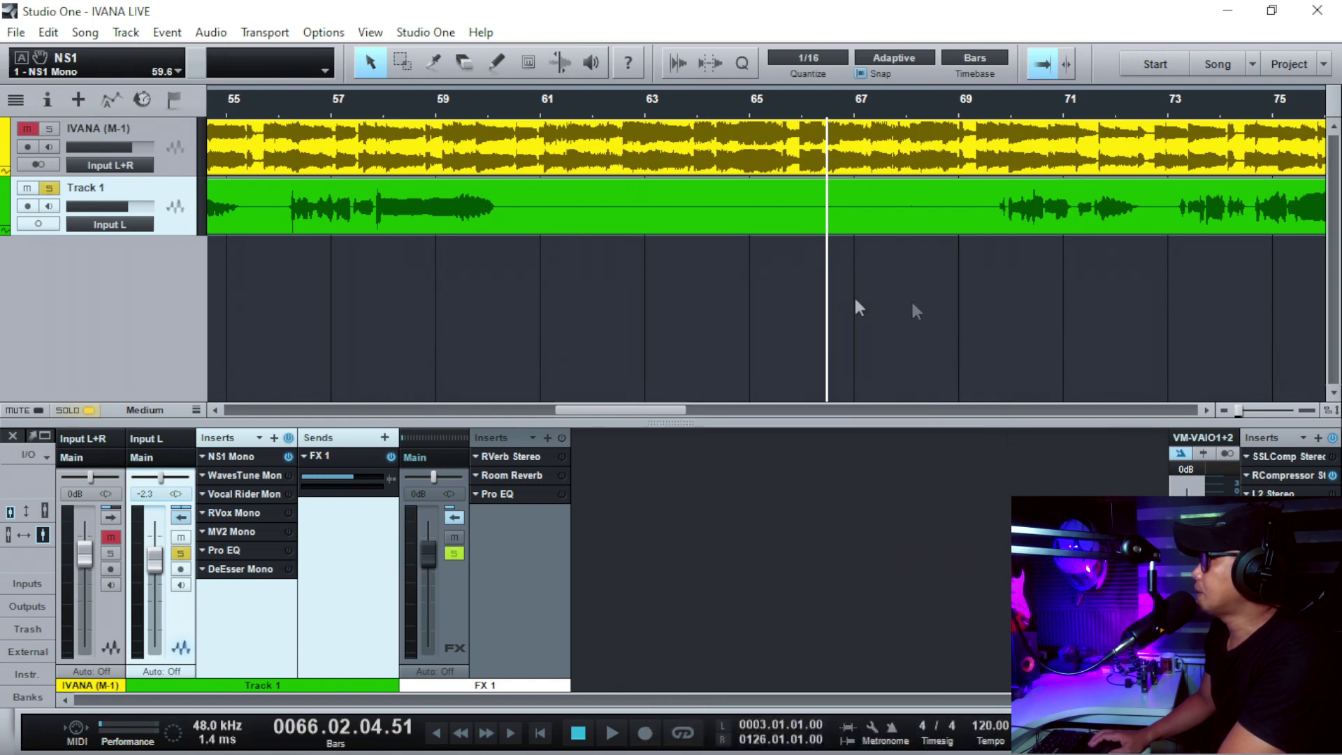
Split the Track 1 vocal clip in bar 60, just after the sung phrase ends
{"action": "scroll", "coordinate": [691, 105], "scroll_direction": "down", "scroll_amount": 2}
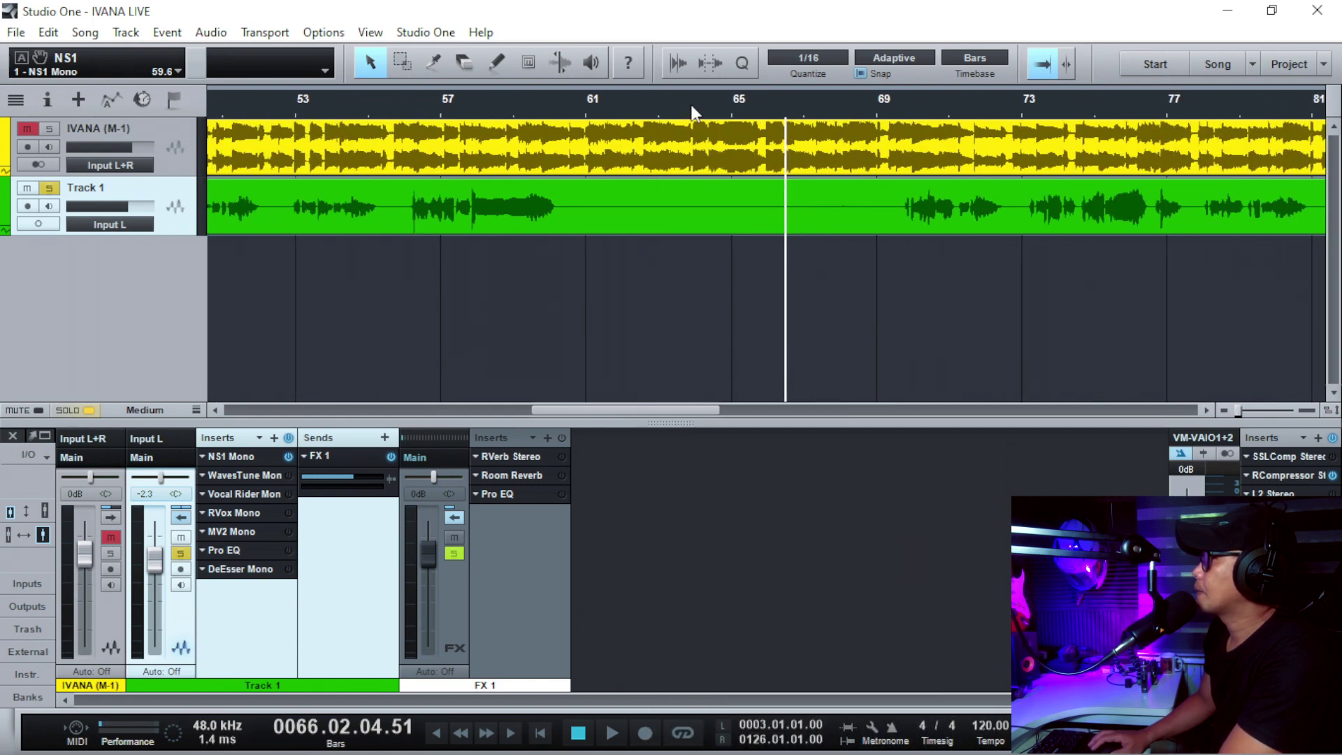
{"action": "left_click", "coordinate": [433, 60]}
{"action": "scroll", "coordinate": [572, 116], "scroll_direction": "up", "scroll_amount": 5}
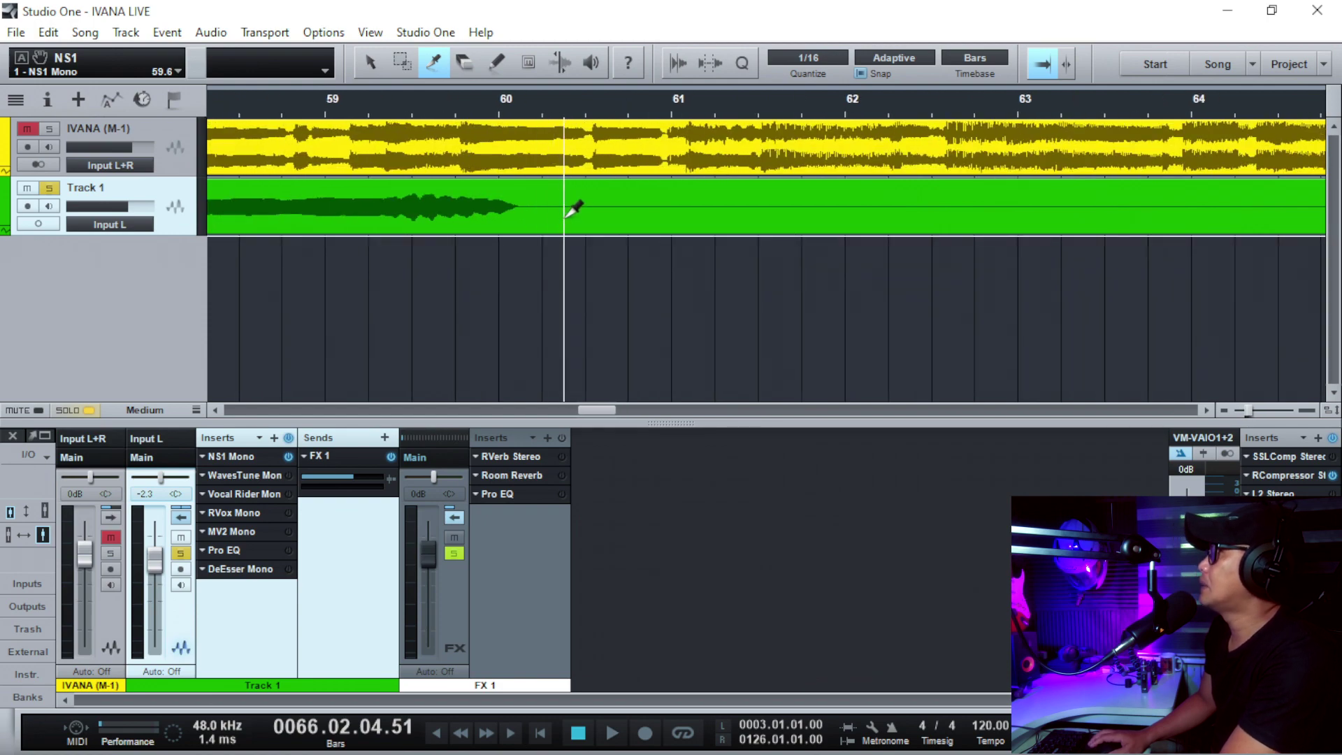
{"action": "left_click", "coordinate": [565, 188]}
{"action": "scroll", "coordinate": [568, 105], "scroll_direction": "down", "scroll_amount": 5}
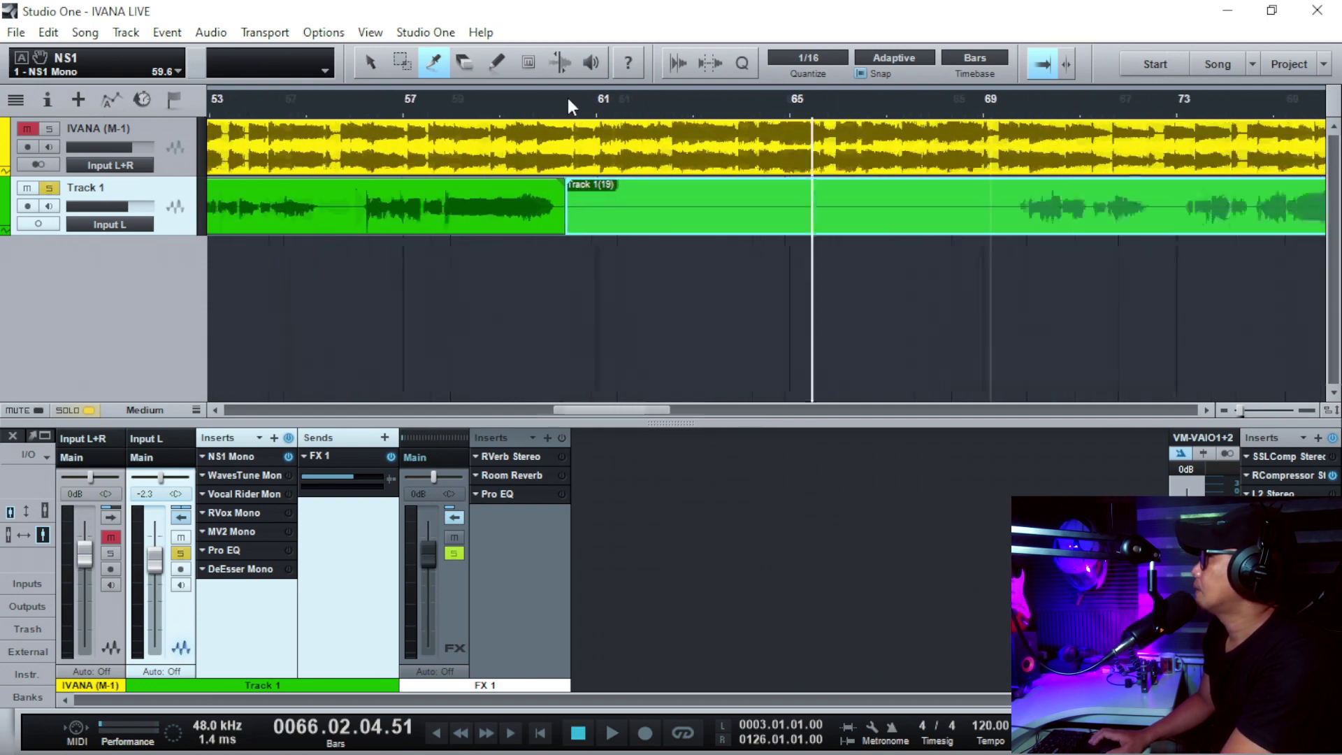
Split the Track 1 vocal clip again at about 69.4, just before the next phrase begins
{"action": "scroll", "coordinate": [860, 116], "scroll_direction": "up", "scroll_amount": 8}
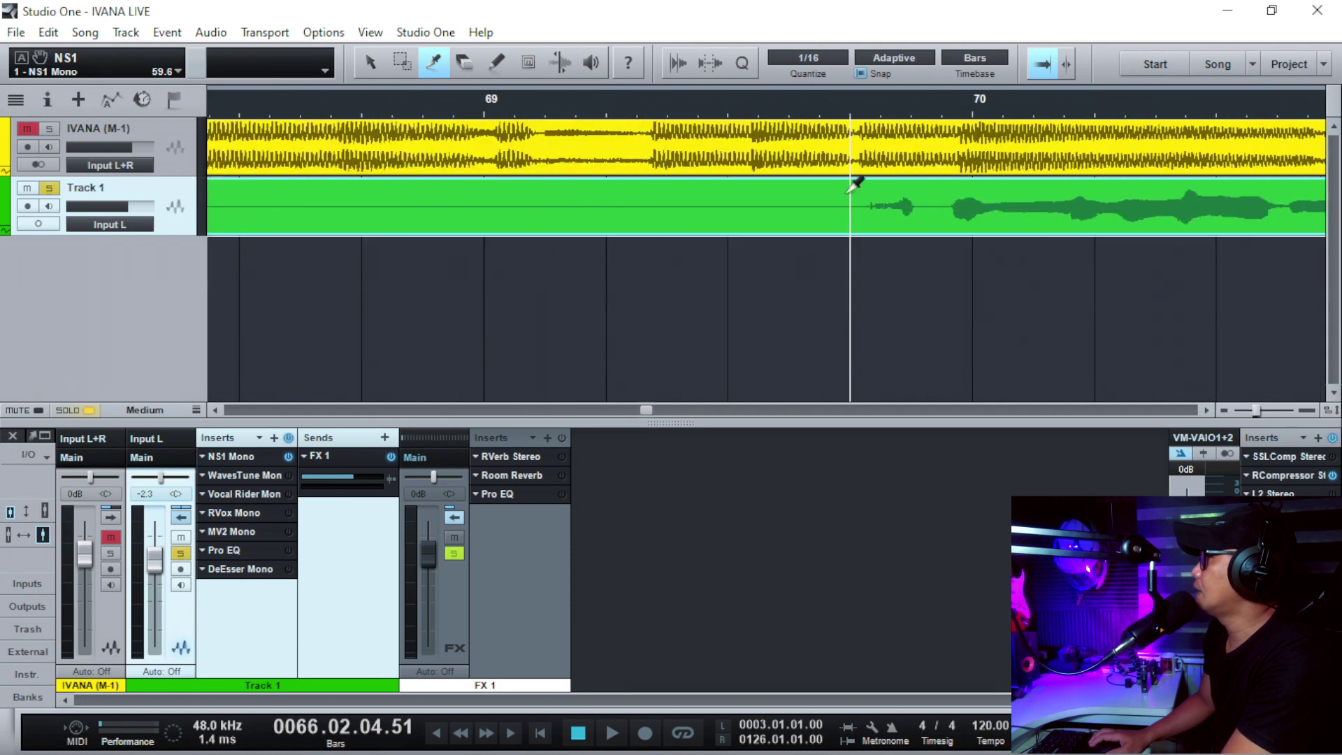
{"action": "scroll", "coordinate": [864, 117], "scroll_direction": "up", "scroll_amount": 3}
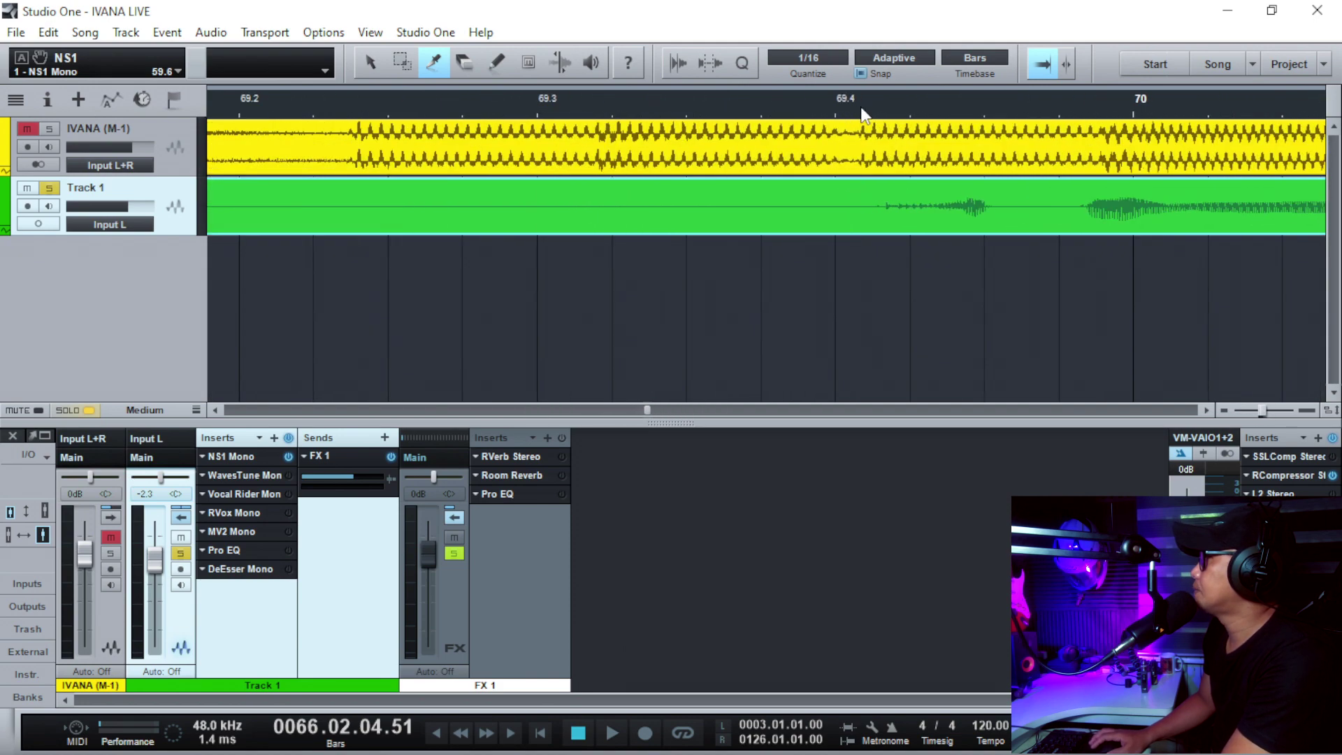
{"action": "left_click", "coordinate": [848, 214]}
{"action": "scroll", "coordinate": [848, 112], "scroll_direction": "down", "scroll_amount": 4}
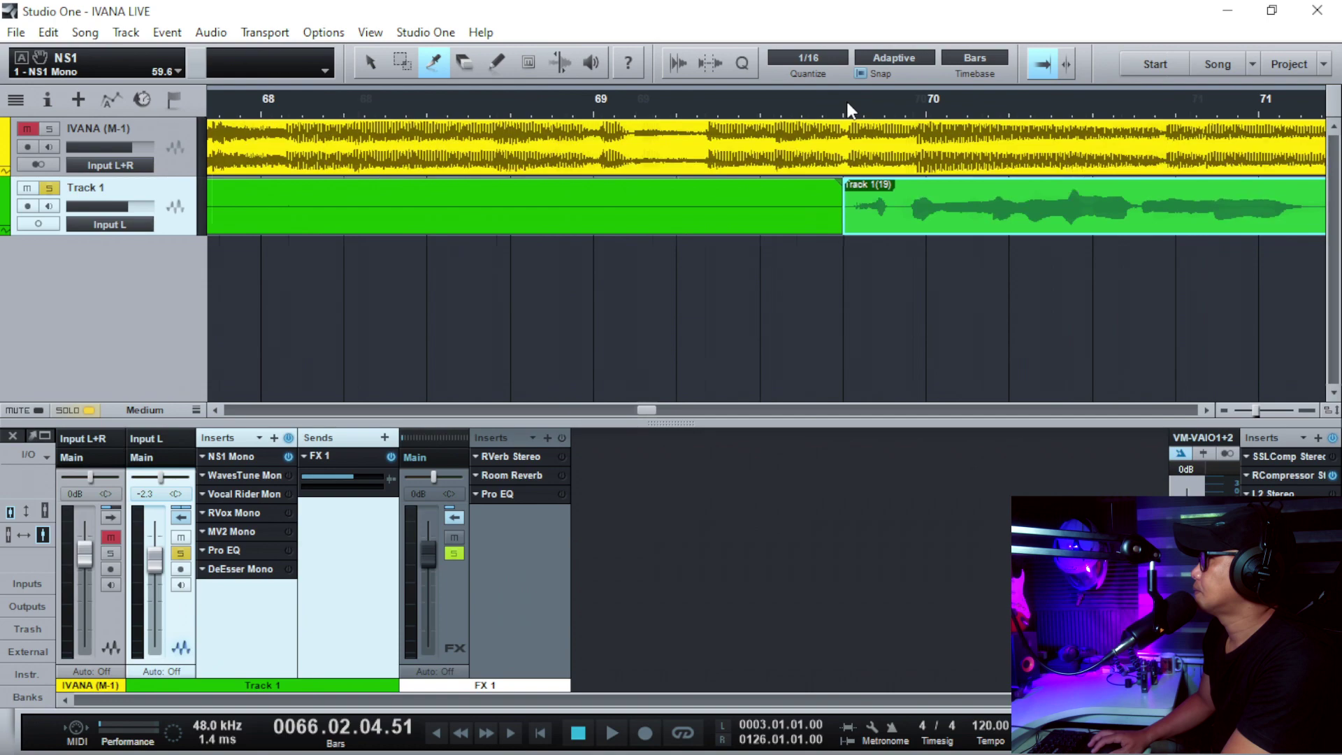
Erase the silent Track 1 section between the cuts in bars 60 and 69
{"action": "left_click", "coordinate": [472, 63]}
{"action": "left_click", "coordinate": [493, 201]}
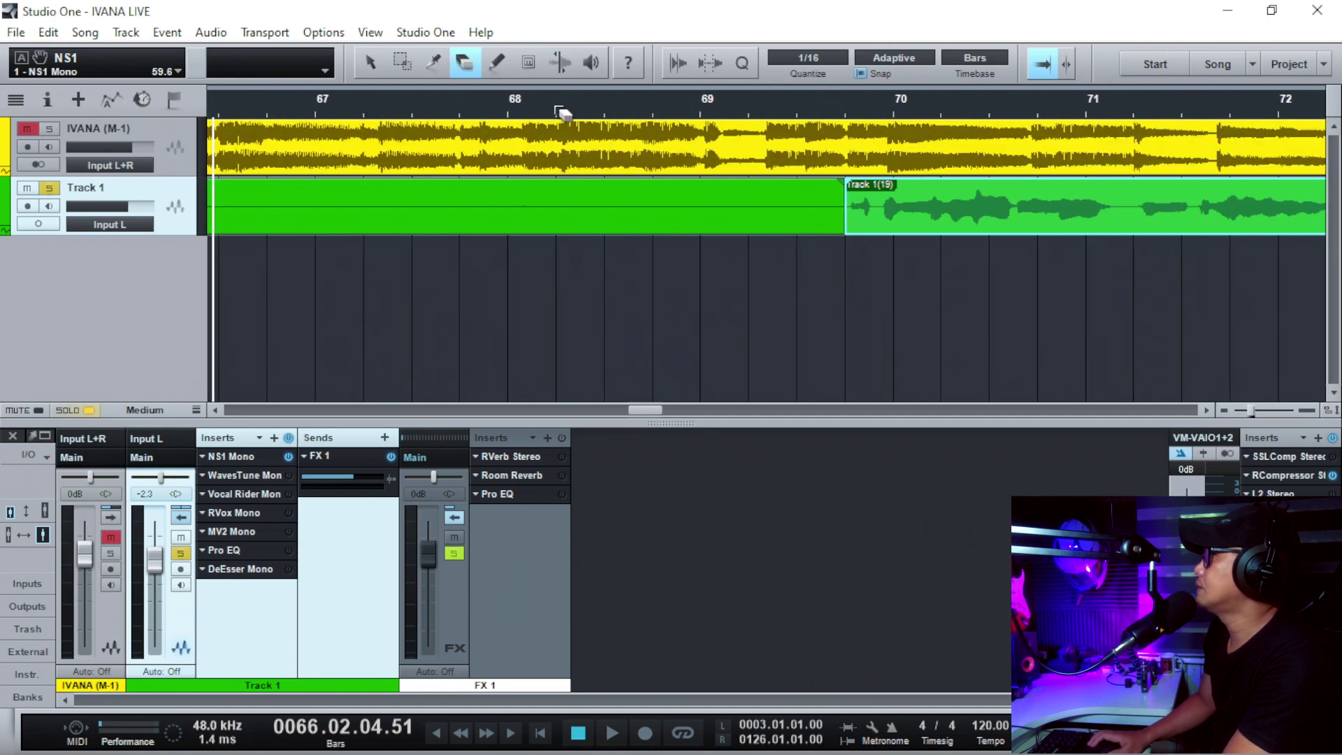
{"action": "scroll", "coordinate": [556, 114], "scroll_direction": "down", "scroll_amount": 3}
{"action": "scroll", "coordinate": [568, 104], "scroll_direction": "down", "scroll_amount": 10}
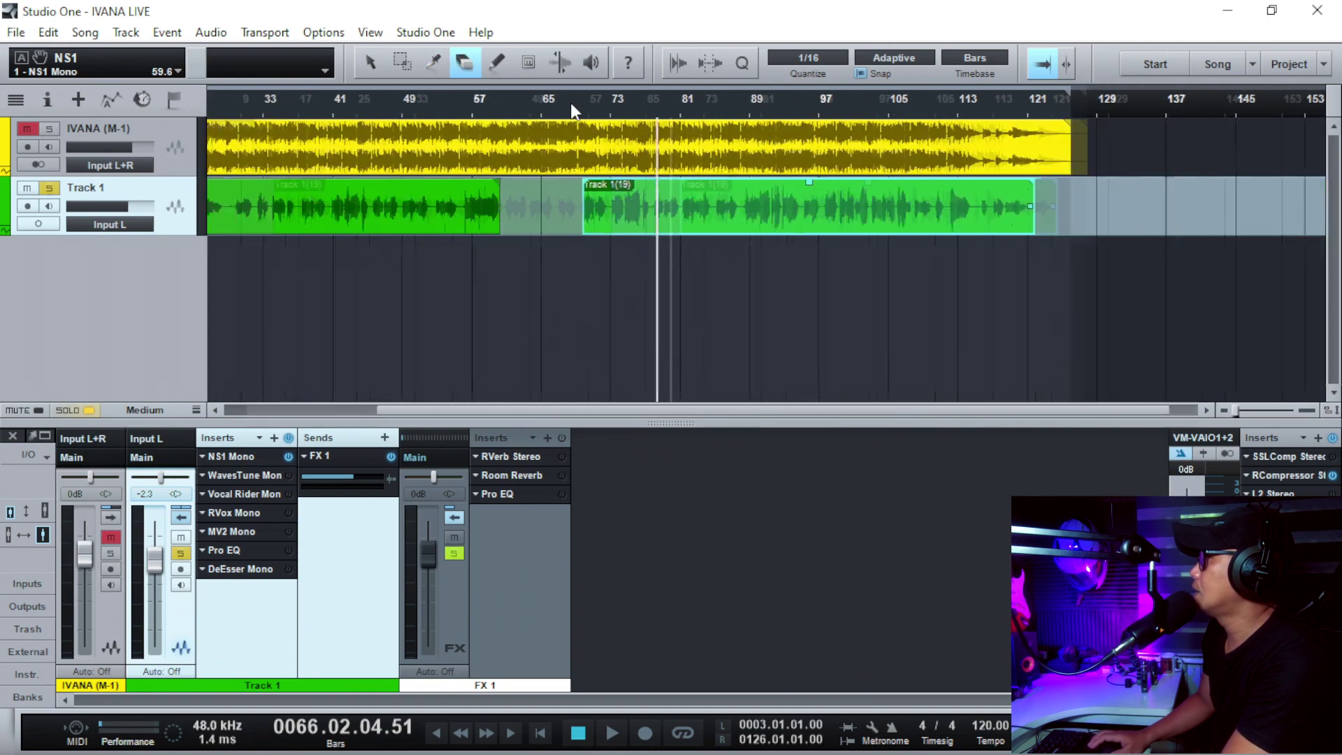
Trim the start of the first Track 1 vocal clip to 13.03.03.00, just before the singing begins
{"action": "left_click", "coordinate": [299, 109]}
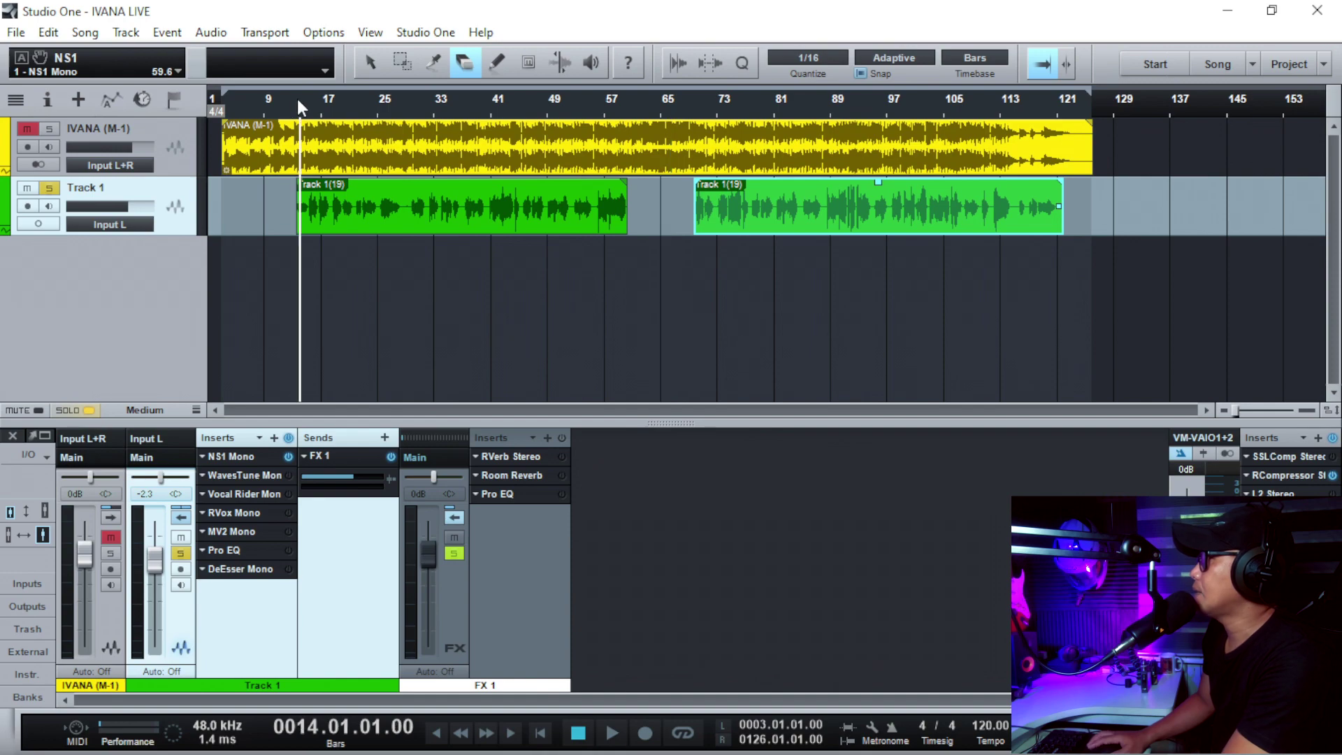
{"action": "scroll", "coordinate": [301, 105], "scroll_direction": "up", "scroll_amount": 8}
{"action": "left_click", "coordinate": [260, 108]}
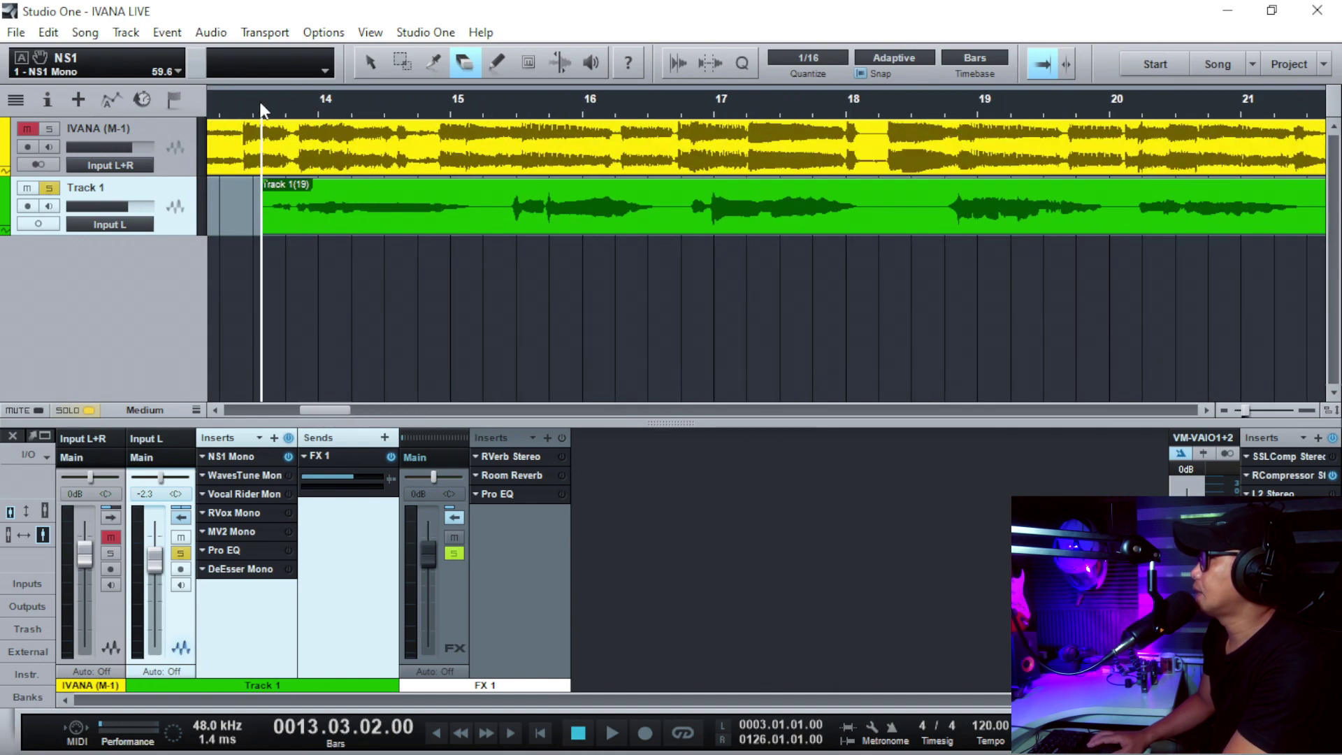
{"action": "scroll", "coordinate": [269, 106], "scroll_direction": "up", "scroll_amount": 5}
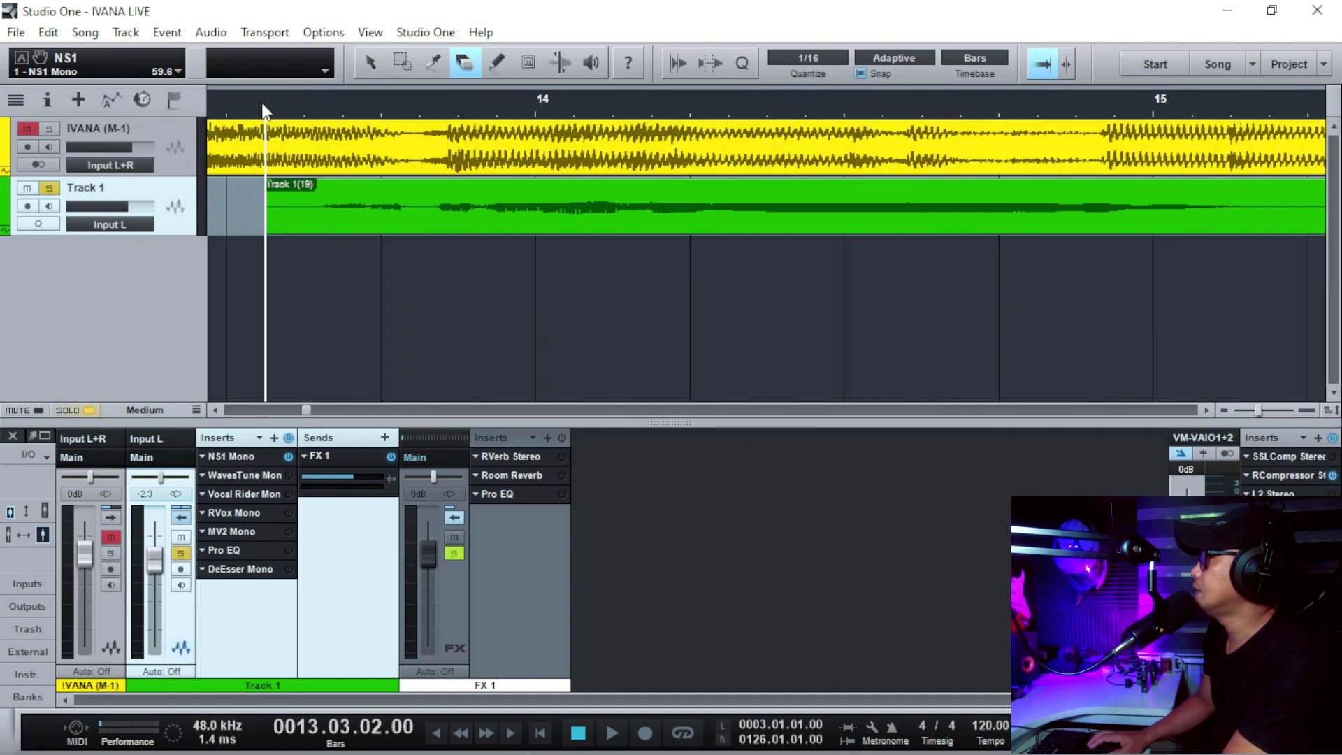
{"action": "left_click", "coordinate": [369, 63]}
{"action": "left_click_drag", "start_coordinate": [267, 225], "coordinate": [342, 226]}
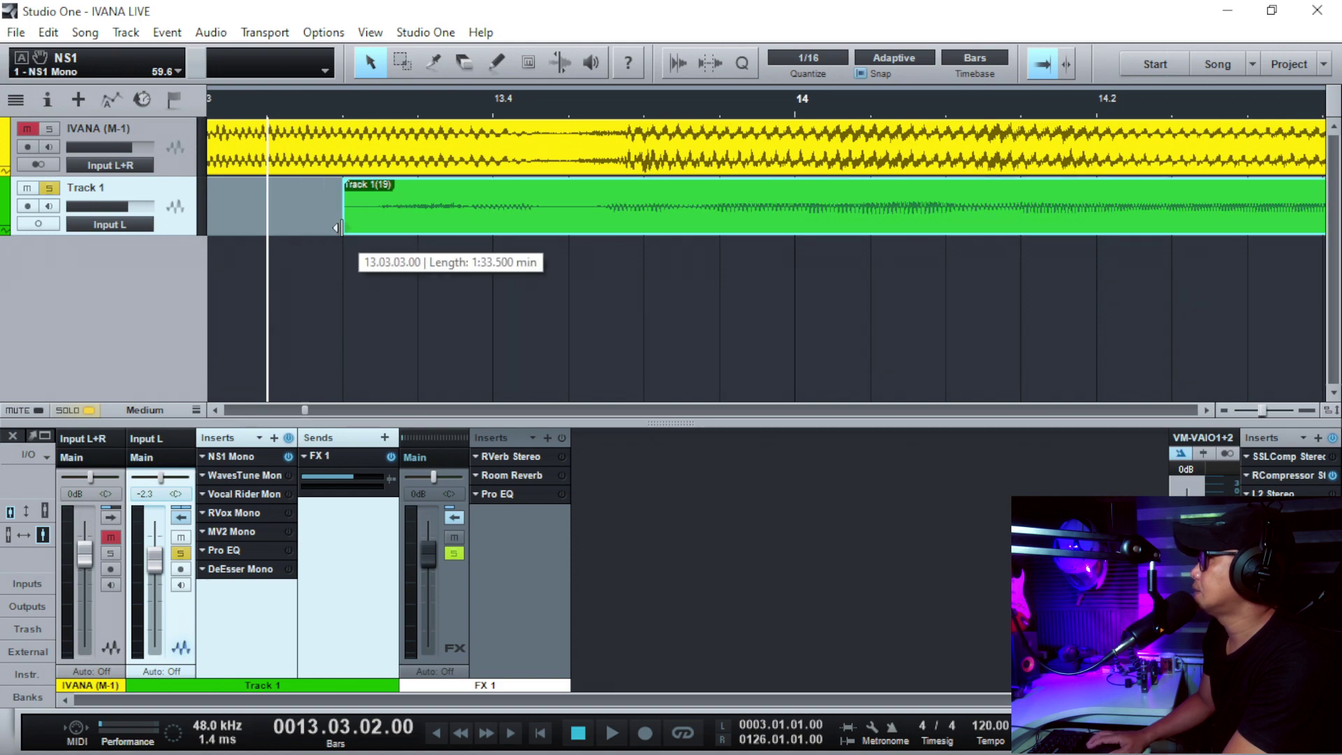
Play the end of the first vocal clip from about bar 59 to listen to its tail
{"action": "scroll", "coordinate": [414, 103], "scroll_direction": "down", "scroll_amount": 8}
{"action": "scroll", "coordinate": [414, 104], "scroll_direction": "down", "scroll_amount": 5}
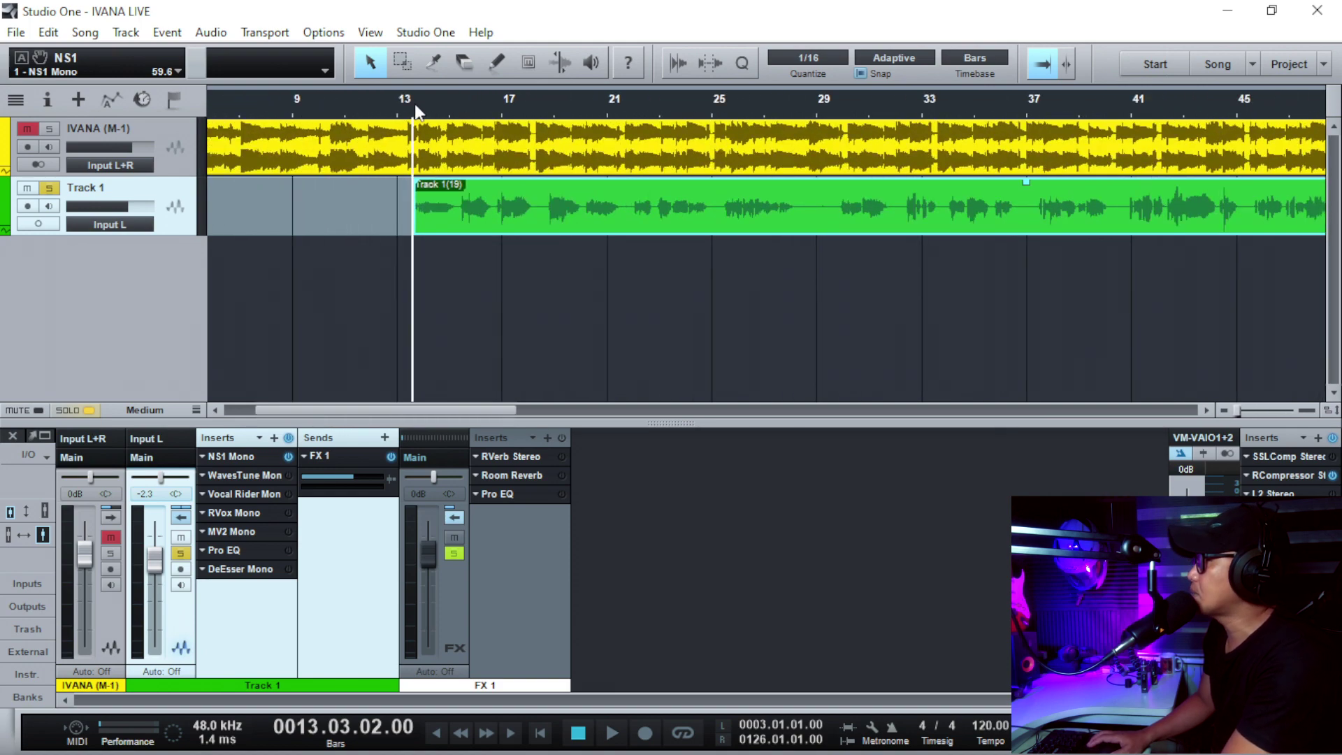
{"action": "scroll", "coordinate": [414, 107], "scroll_direction": "down", "scroll_amount": 6}
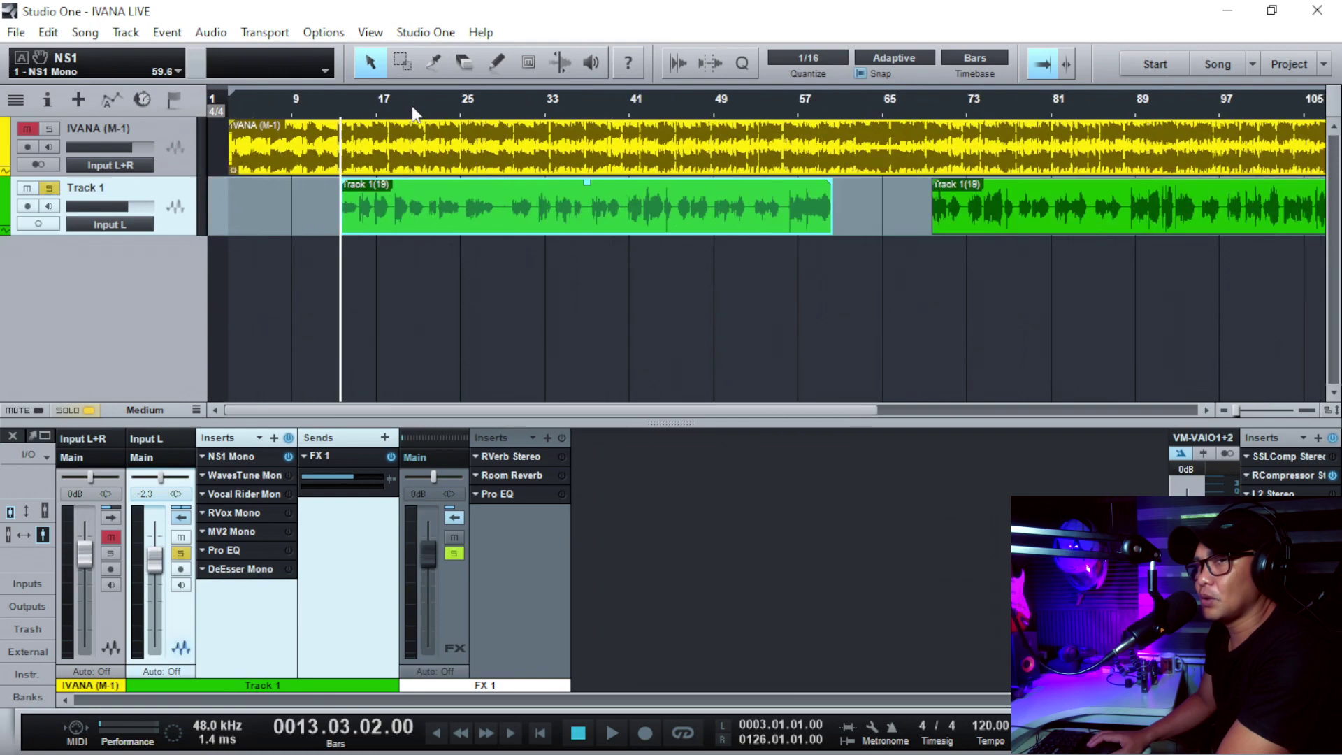
{"action": "left_click", "coordinate": [831, 107]}
{"action": "scroll", "coordinate": [832, 106], "scroll_direction": "up", "scroll_amount": 11}
{"action": "left_click", "coordinate": [766, 100]}
{"action": "key", "text": "space"}
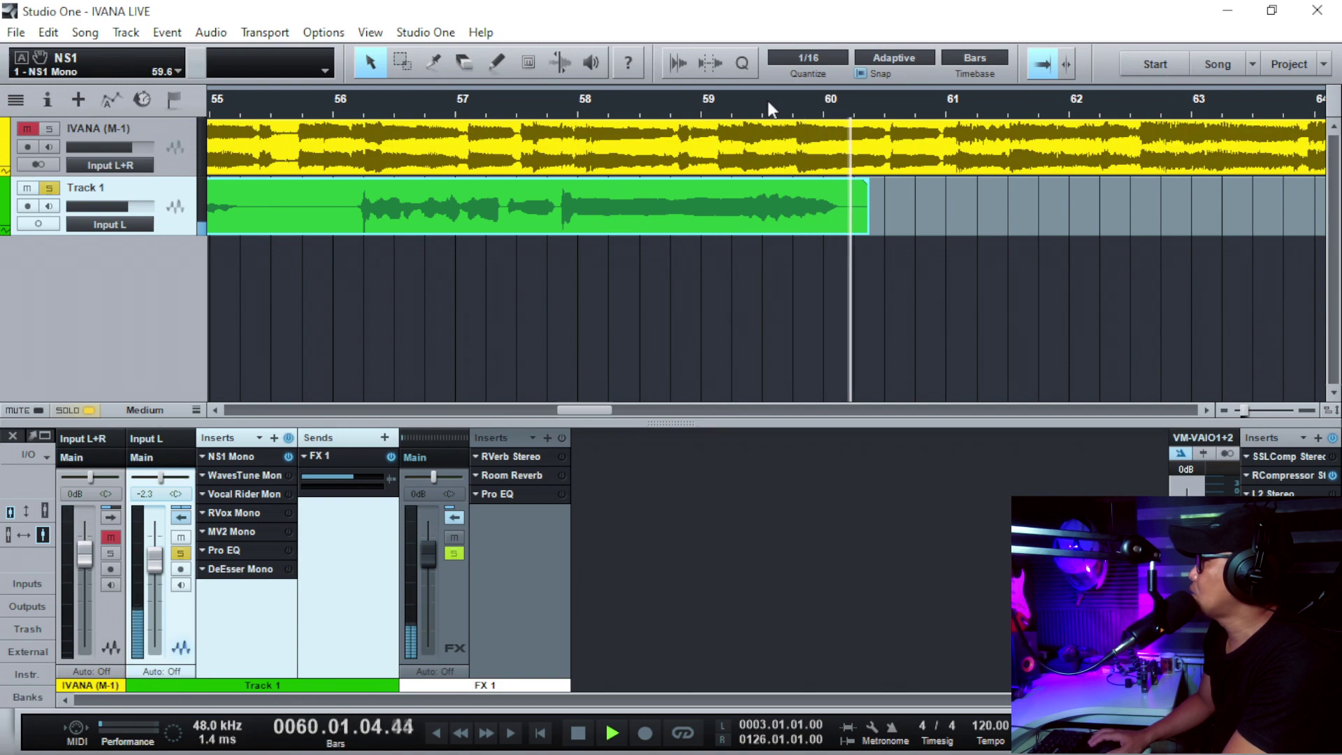
{"action": "scroll", "coordinate": [782, 101], "scroll_direction": "up", "scroll_amount": 3}
{"action": "key", "text": "space"}
Trim the end of the first vocal clip to about 60.02, just past the held note's fade, auditioning the cut
{"action": "left_click_drag", "start_coordinate": [999, 215], "coordinate": [904, 213]}
{"action": "scroll", "coordinate": [891, 111], "scroll_direction": "up", "scroll_amount": 2}
{"action": "left_click", "coordinate": [747, 105]}
{"action": "scroll", "coordinate": [746, 105], "scroll_direction": "down", "scroll_amount": 3}
{"action": "key", "text": "space"}
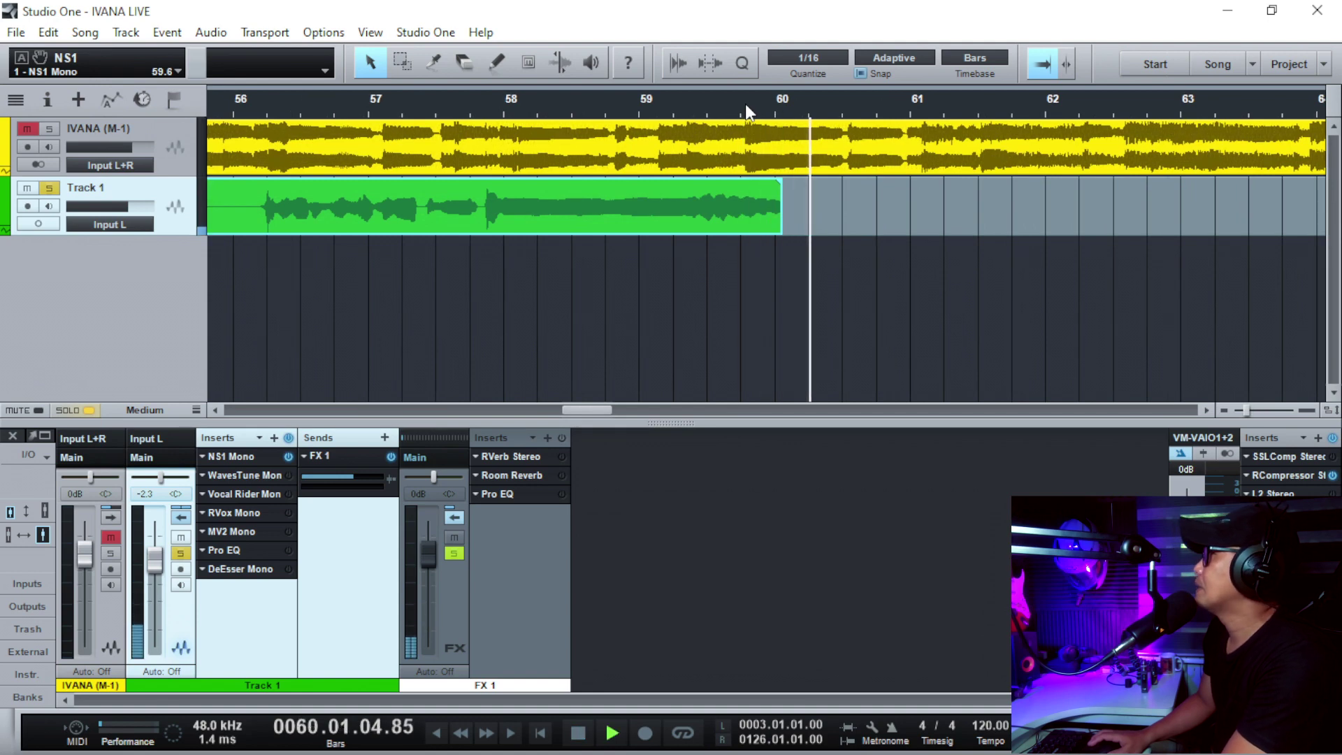
{"action": "key", "text": "space"}
{"action": "left_click_drag", "start_coordinate": [789, 194], "coordinate": [811, 199]}
Play the trimmed ending of the first vocal clip from 59.03.02 to check the cut
{"action": "left_click", "coordinate": [717, 112]}
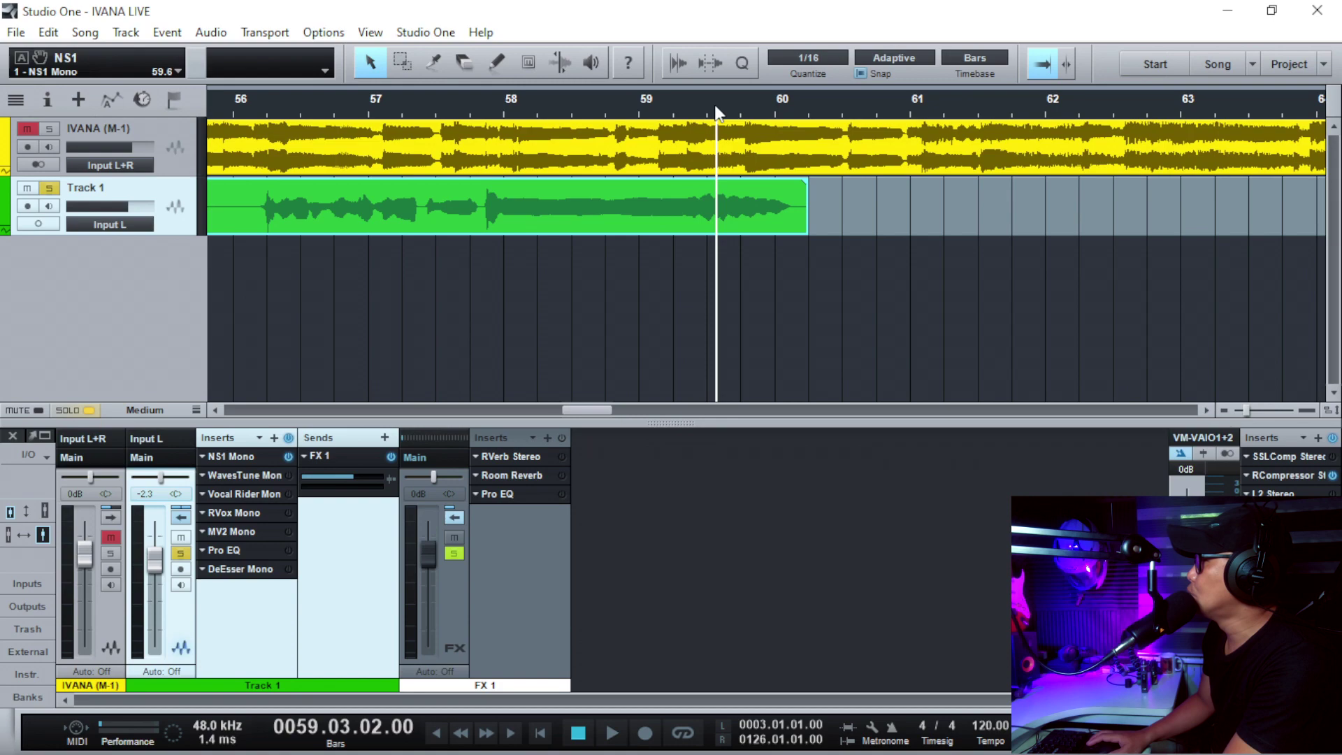
{"action": "scroll", "coordinate": [716, 112], "scroll_direction": "up", "scroll_amount": 4}
{"action": "key", "text": "space"}
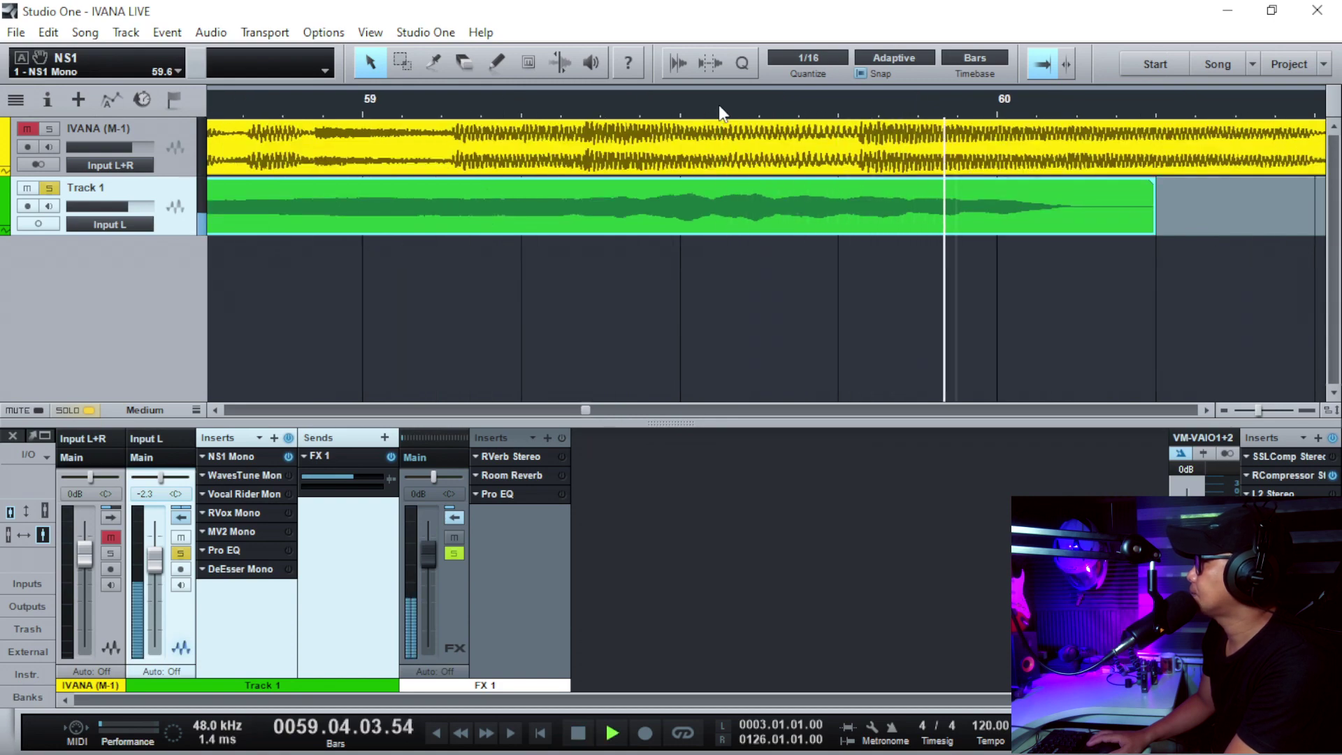
{"action": "scroll", "coordinate": [719, 104], "scroll_direction": "down", "scroll_amount": 10}
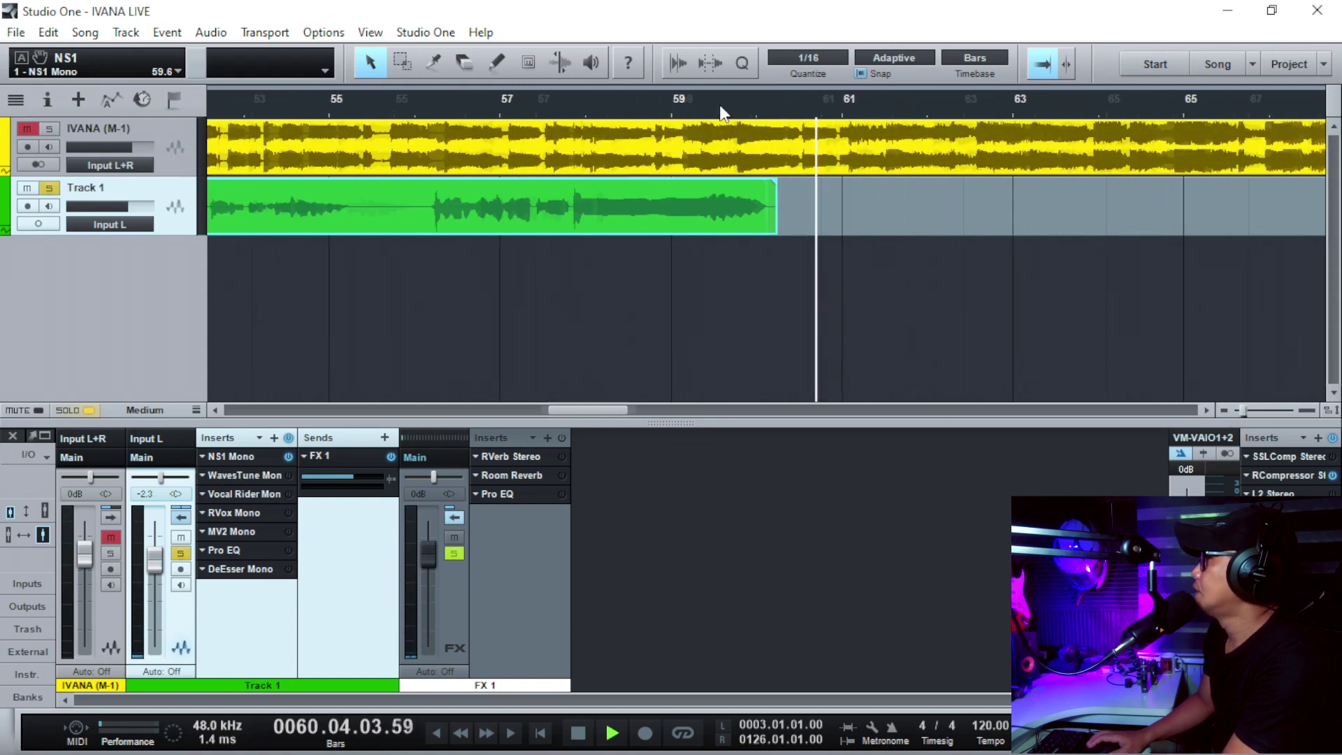
{"action": "key", "text": "space"}
Play the end of the second Track 1 vocal clip from 119.03.03.00 to listen to its tail
{"action": "left_click", "coordinate": [1057, 113]}
{"action": "scroll", "coordinate": [1055, 116], "scroll_direction": "up", "scroll_amount": 3}
{"action": "scroll", "coordinate": [1057, 116], "scroll_direction": "up", "scroll_amount": 5}
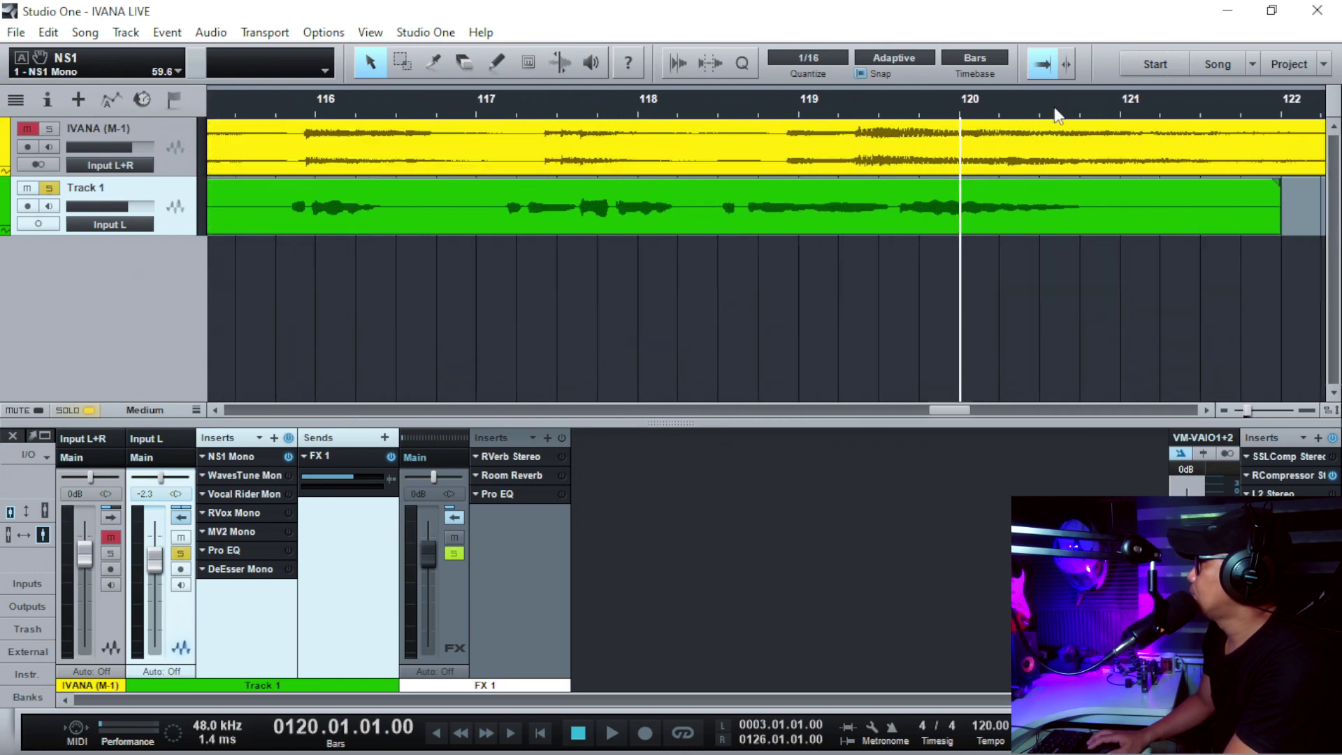
{"action": "left_click", "coordinate": [902, 112]}
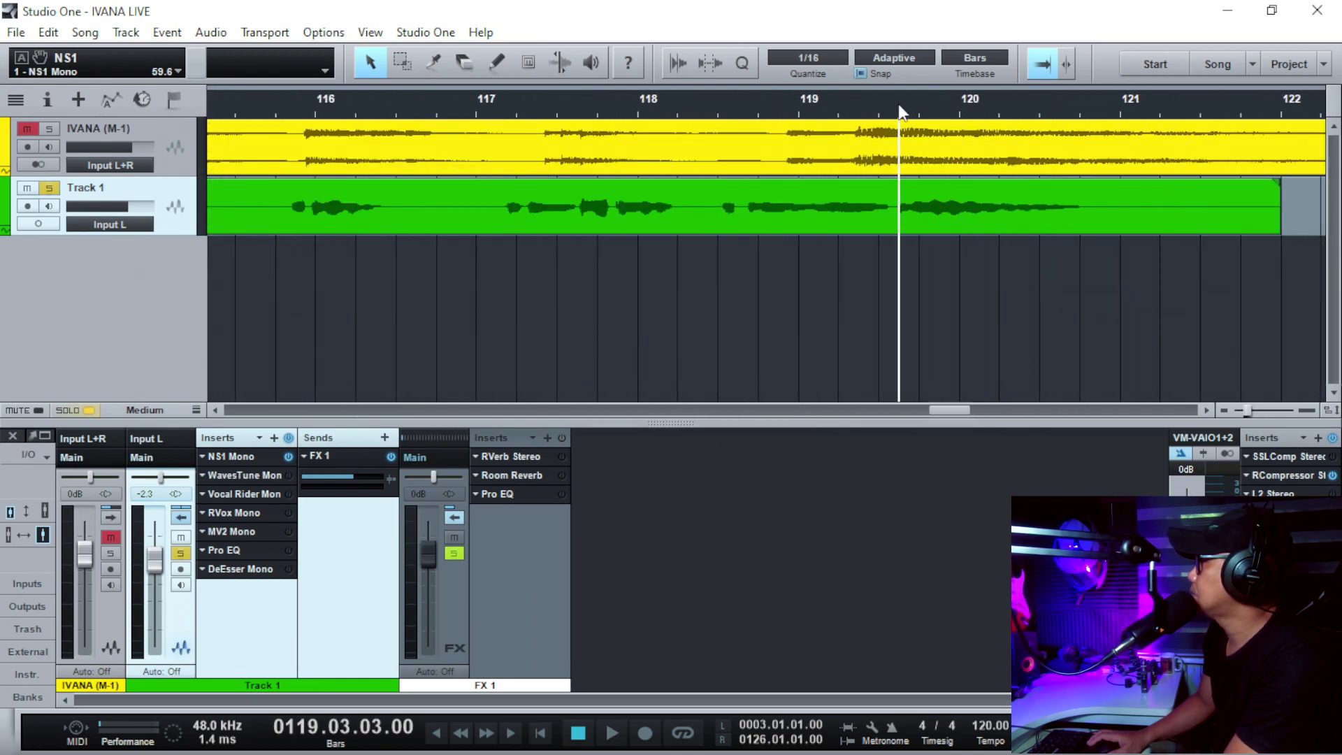
{"action": "scroll", "coordinate": [900, 112], "scroll_direction": "down", "scroll_amount": 3}
{"action": "key", "text": "space"}
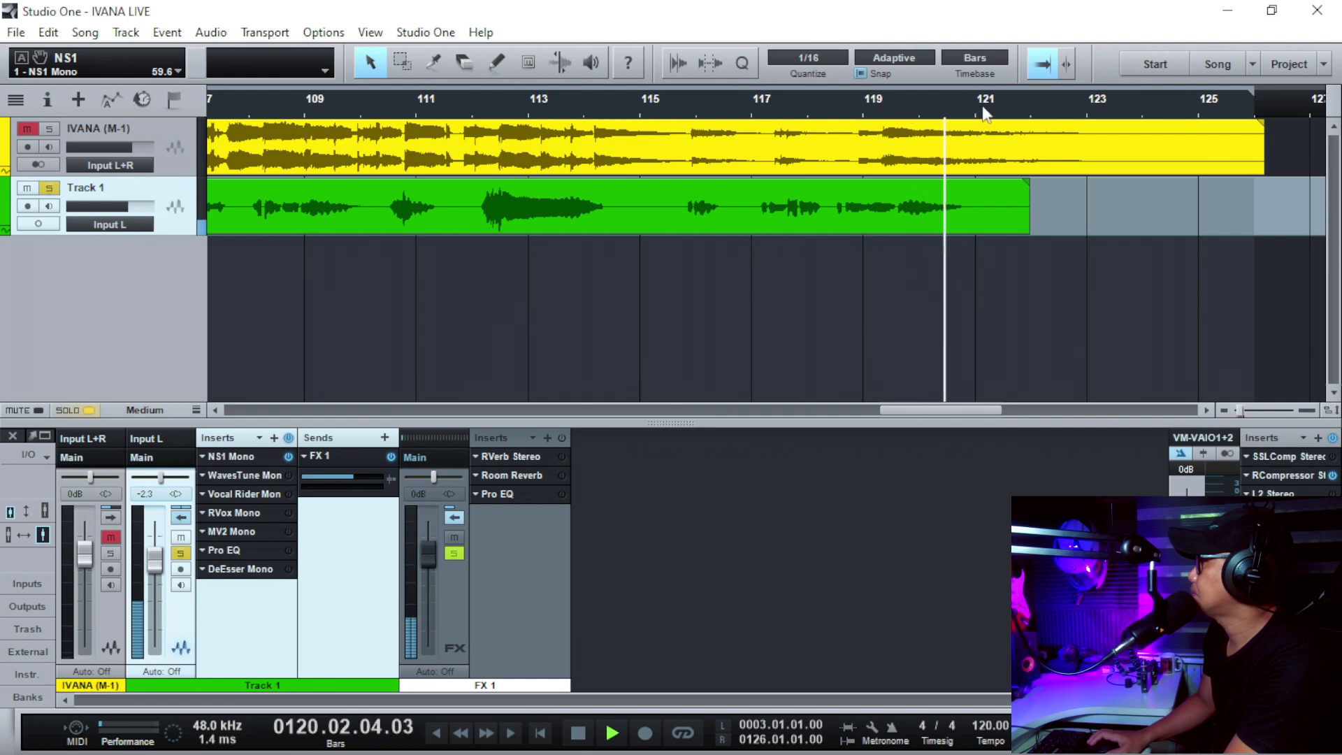
{"action": "key", "text": "space"}
Trim the end of the second Track 1 vocal clip to about bar 121, just past the final note's fade
{"action": "left_click_drag", "start_coordinate": [1030, 210], "coordinate": [990, 209]}
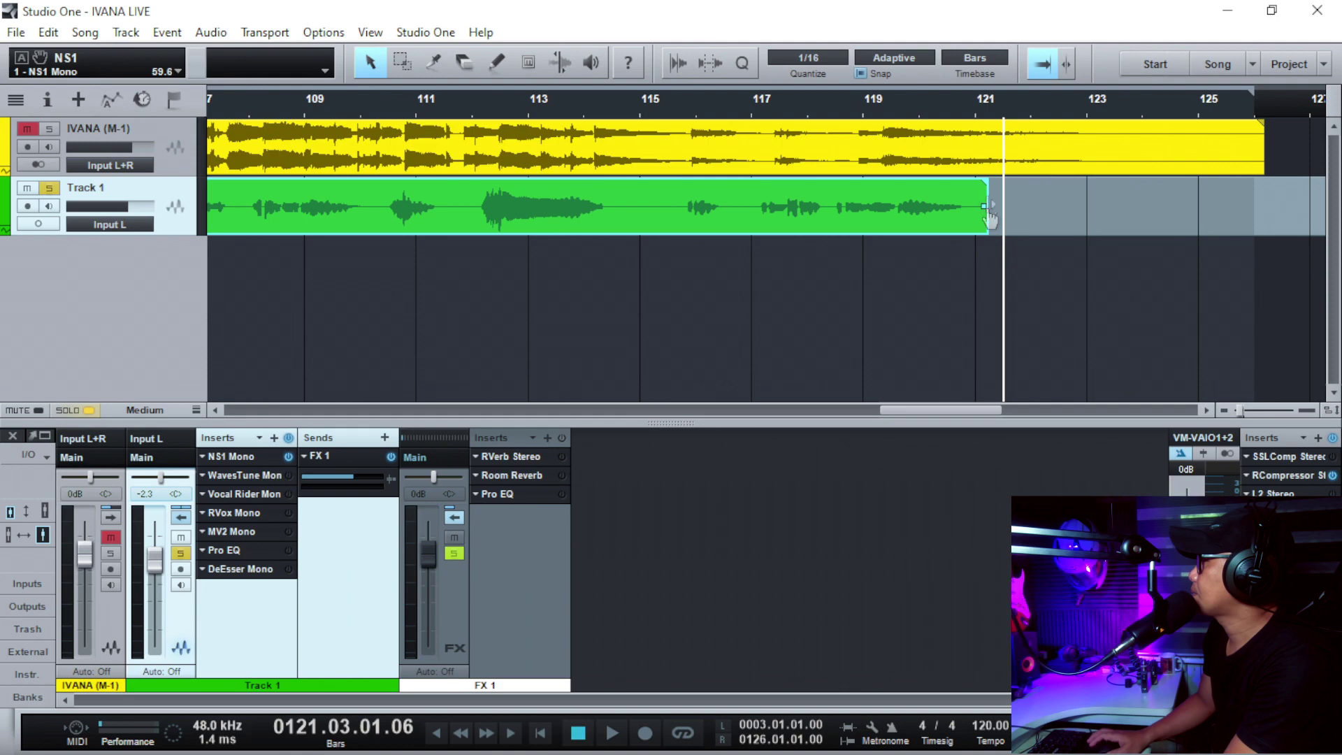
{"action": "scroll", "coordinate": [958, 103], "scroll_direction": "up", "scroll_amount": 3}
{"action": "left_click_drag", "start_coordinate": [1110, 210], "coordinate": [1052, 208]}
{"action": "scroll", "coordinate": [1057, 98], "scroll_direction": "down", "scroll_amount": 10}
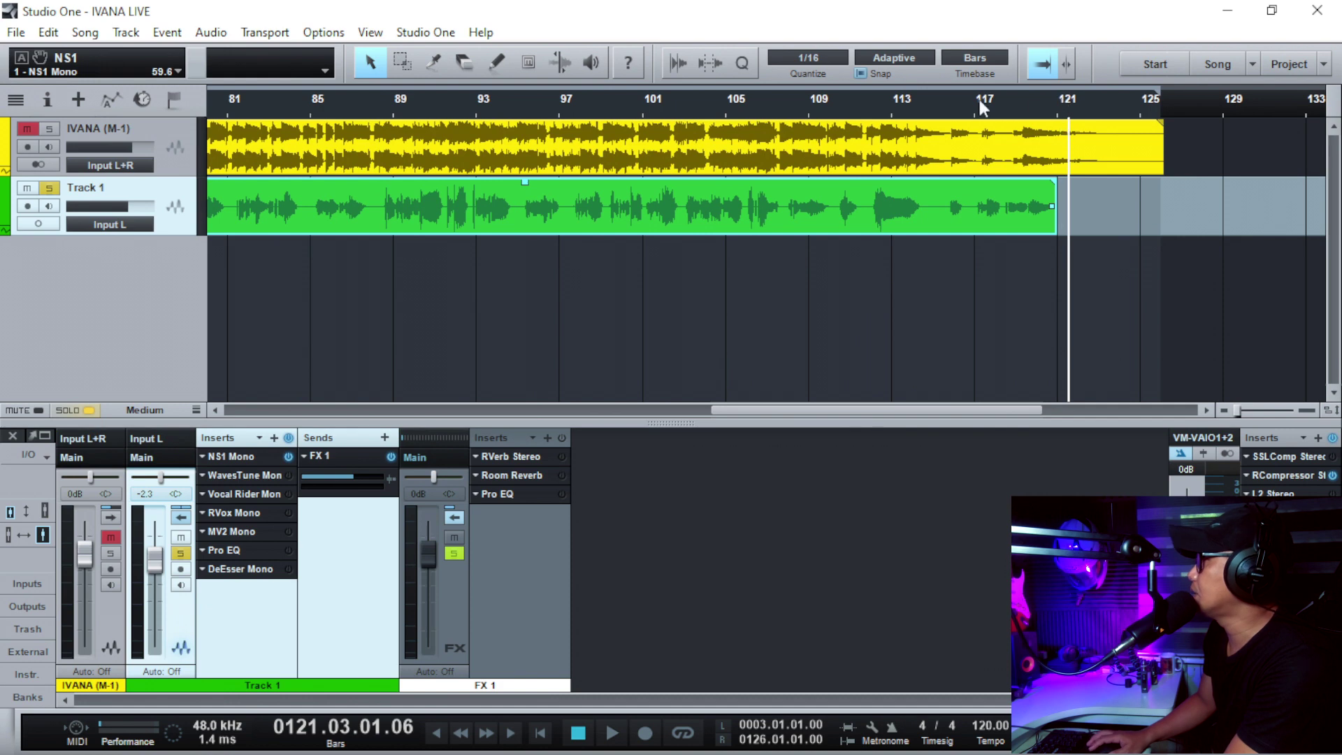
Turn off solo on Track 1 and play the song's ending from about bar 116 with the backing track
{"action": "left_click", "coordinate": [1001, 109]}
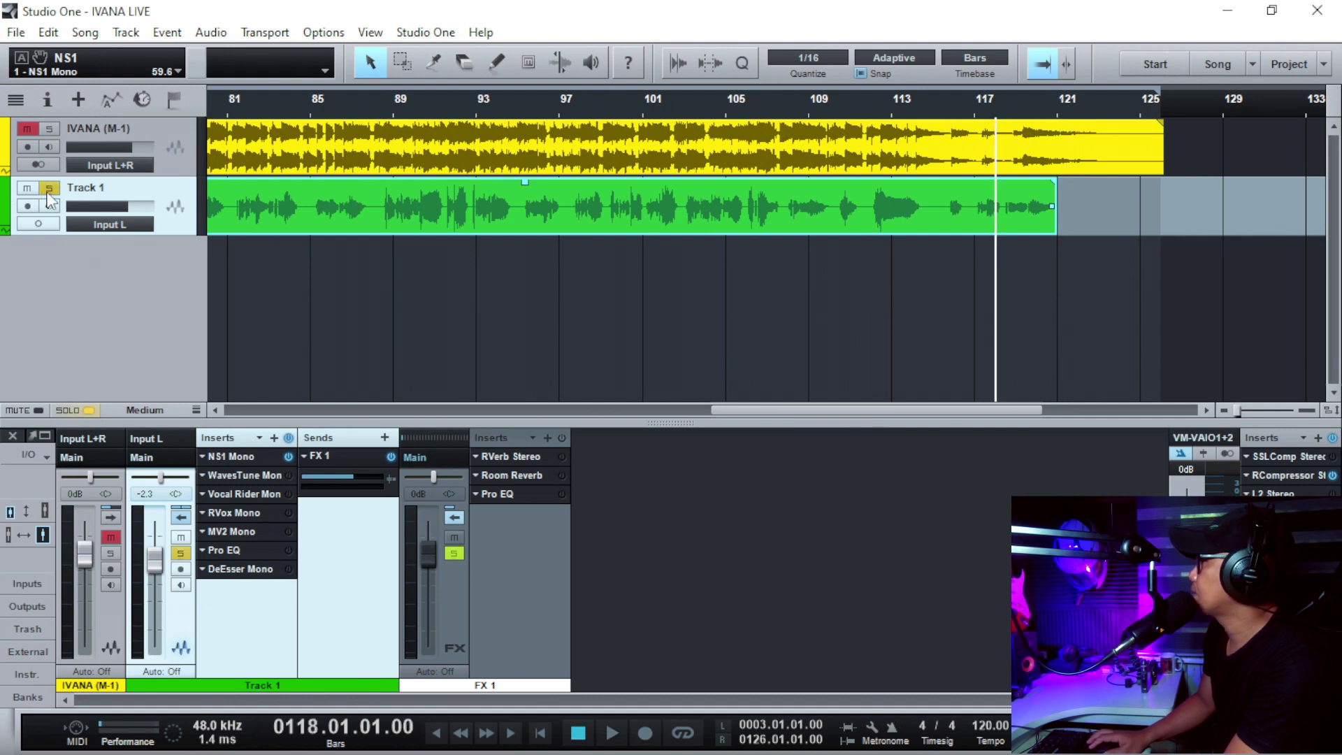
{"action": "left_click", "coordinate": [49, 192]}
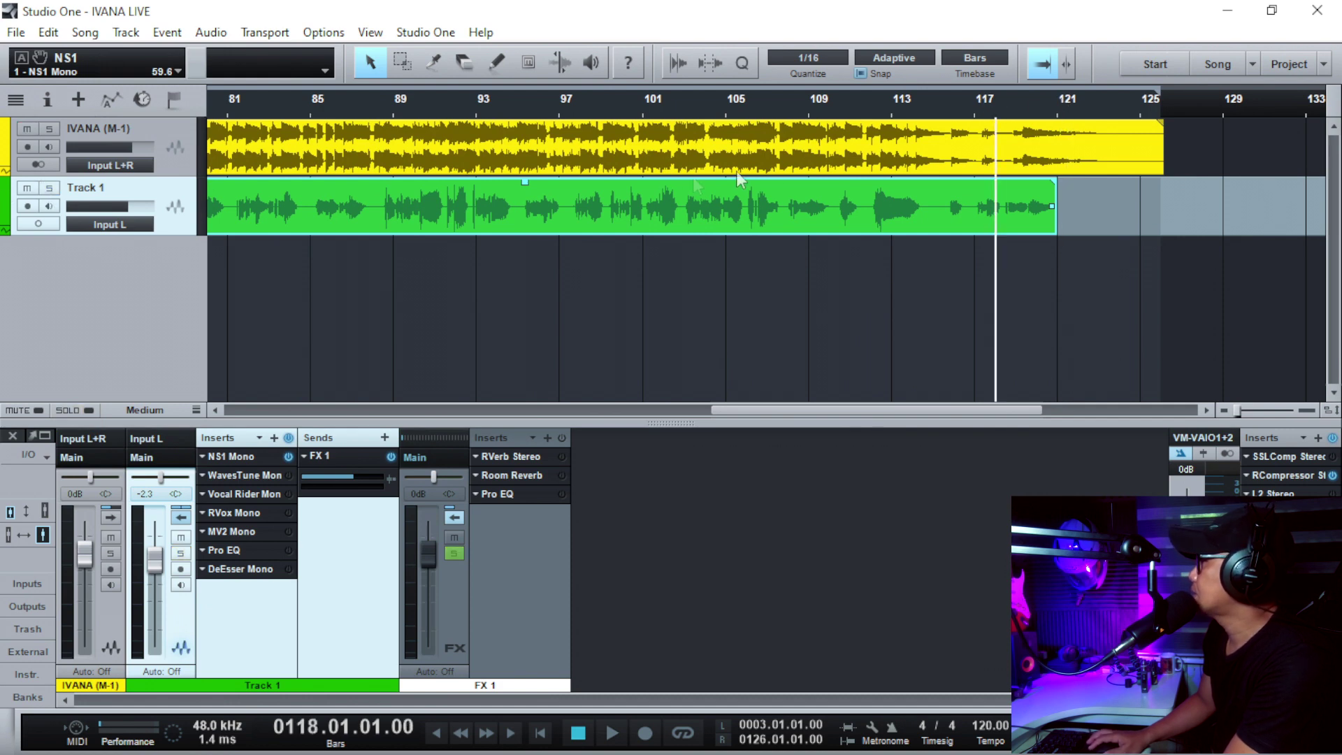
{"action": "left_click", "coordinate": [952, 105]}
{"action": "key", "text": "space"}
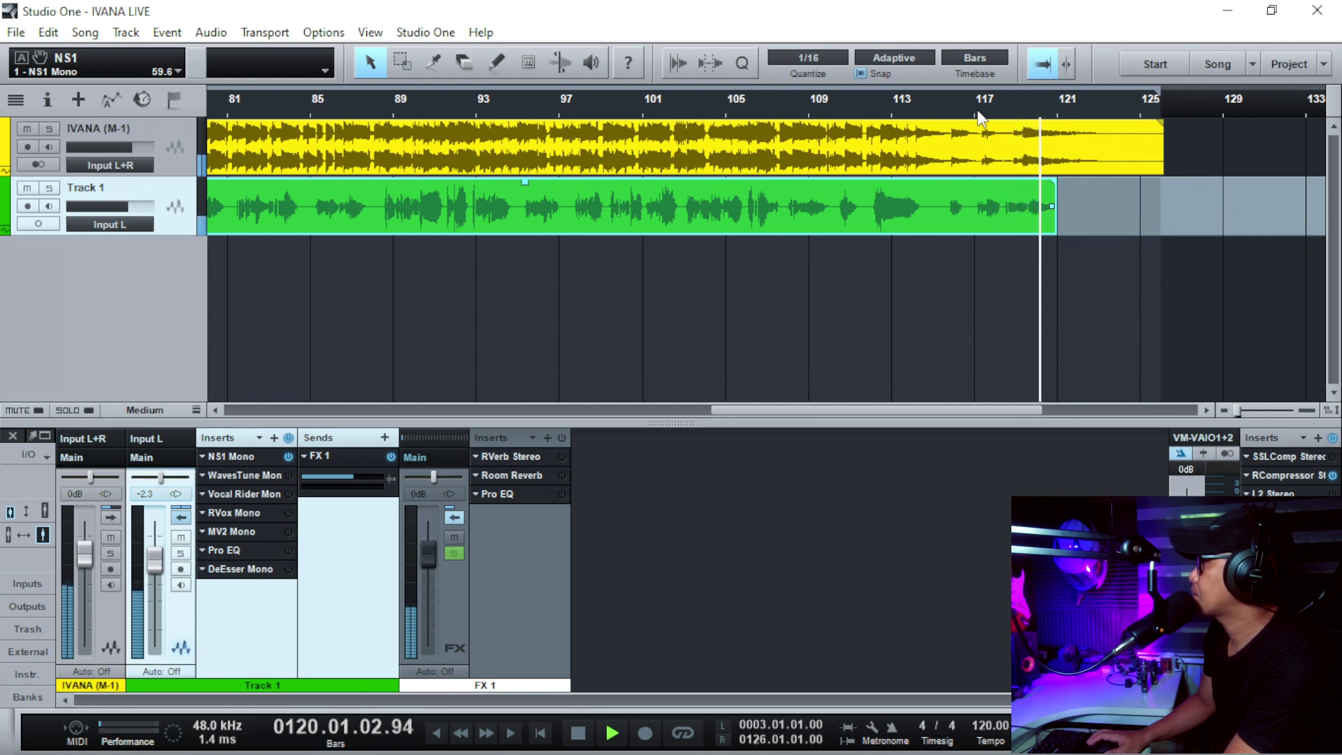
{"action": "key", "text": "space"}
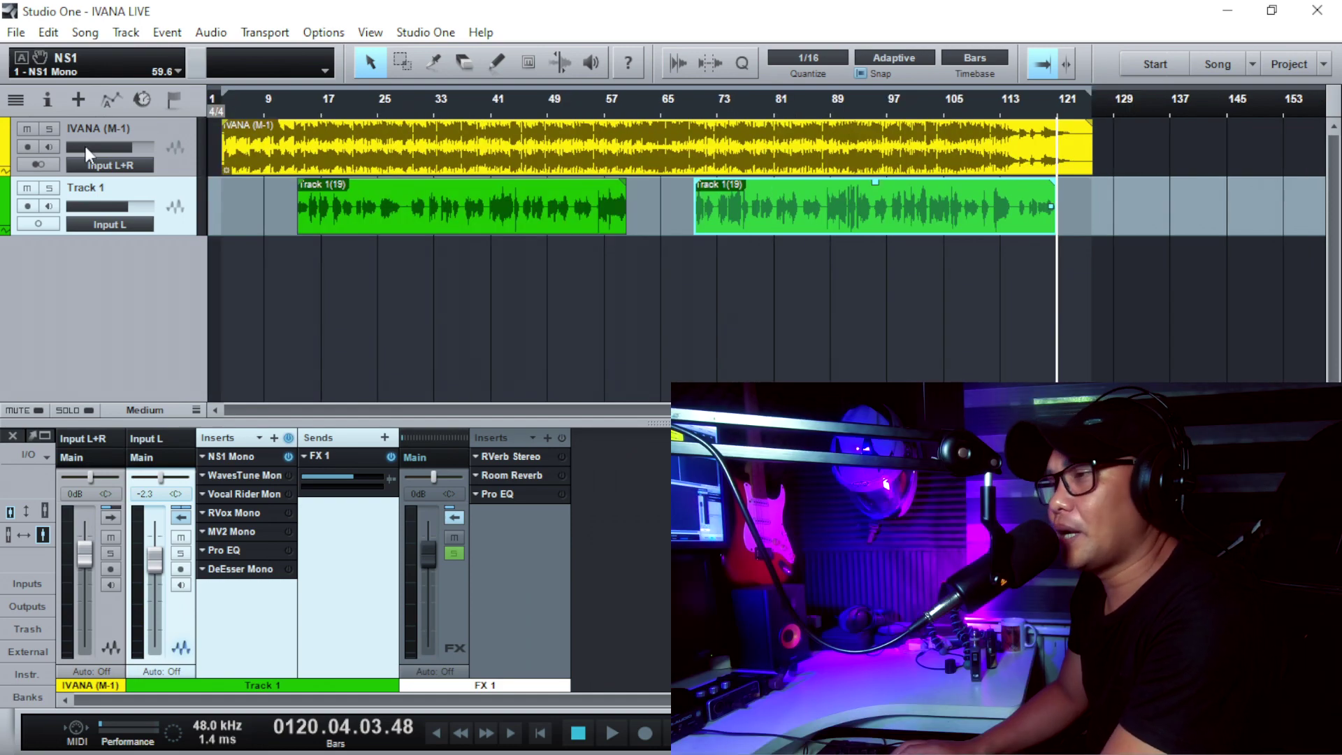
Place the playhead at 13.03.03.00, the start of the first vocal clip, and examine its opening phrases
{"action": "mouse_move", "coordinate": [85, 146]}
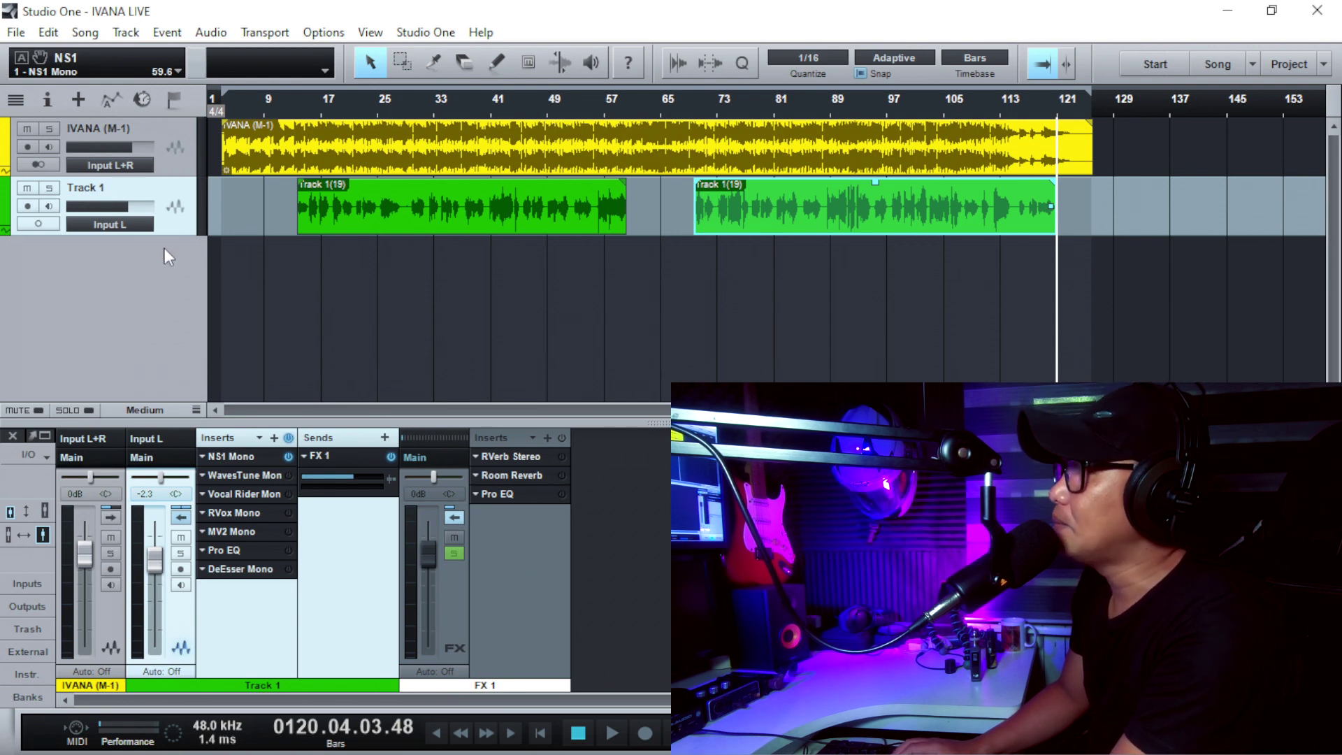
{"action": "left_click", "coordinate": [295, 91]}
{"action": "scroll", "coordinate": [302, 95], "scroll_direction": "up", "scroll_amount": 5}
{"action": "left_click", "coordinate": [312, 97]}
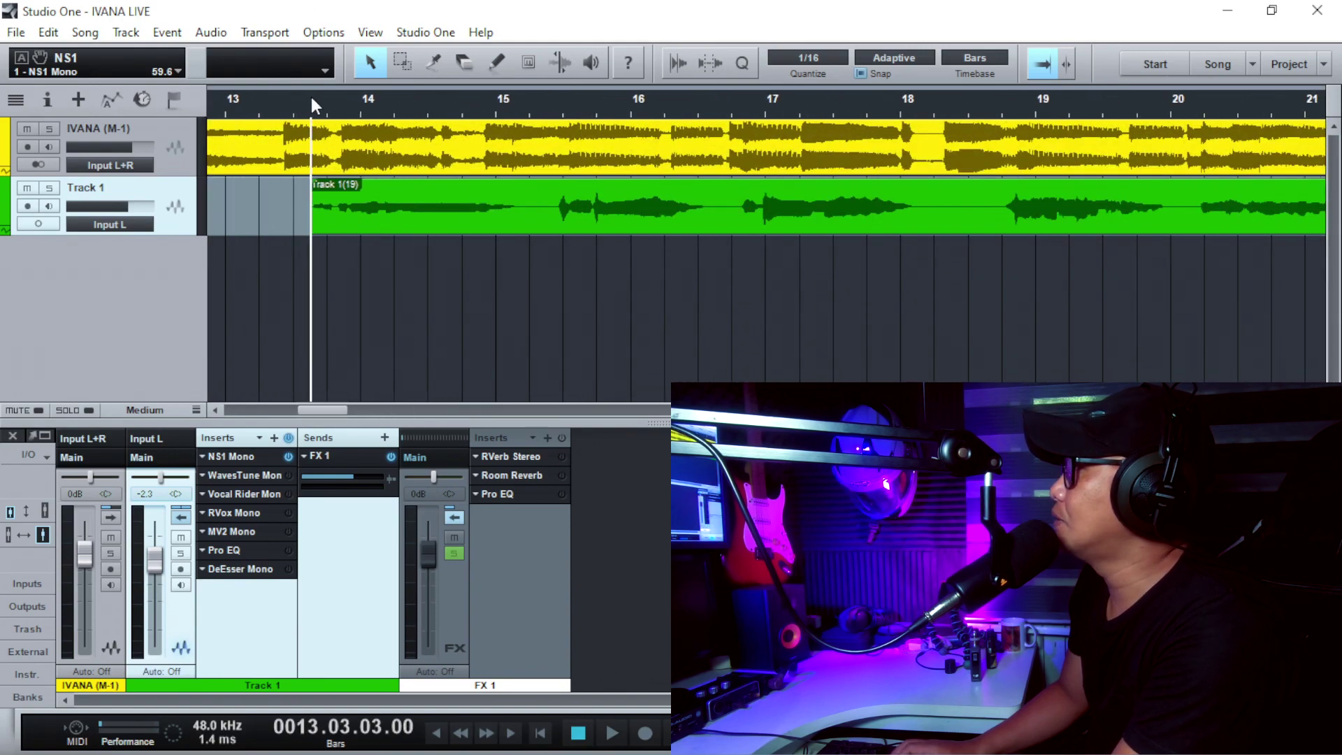
{"action": "scroll", "coordinate": [312, 96], "scroll_direction": "down", "scroll_amount": 2}
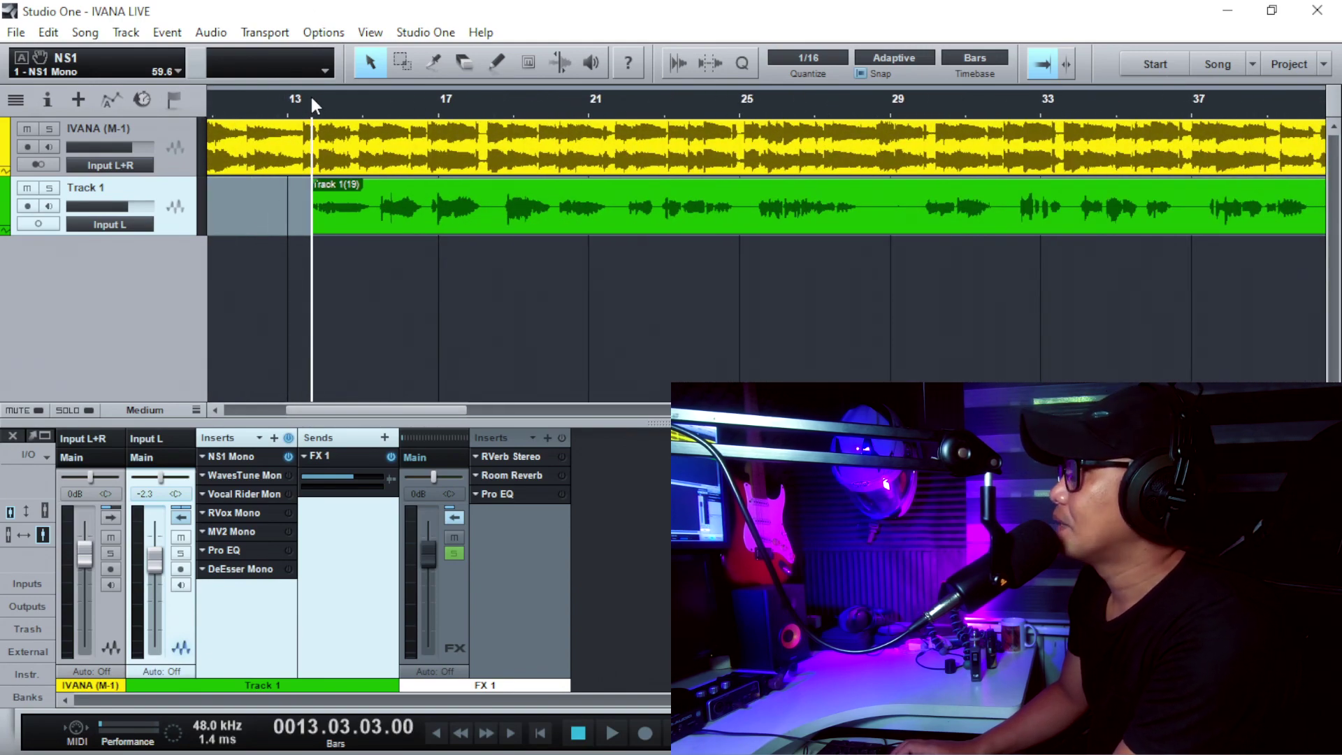
{"action": "scroll", "coordinate": [309, 97], "scroll_direction": "up", "scroll_amount": 3}
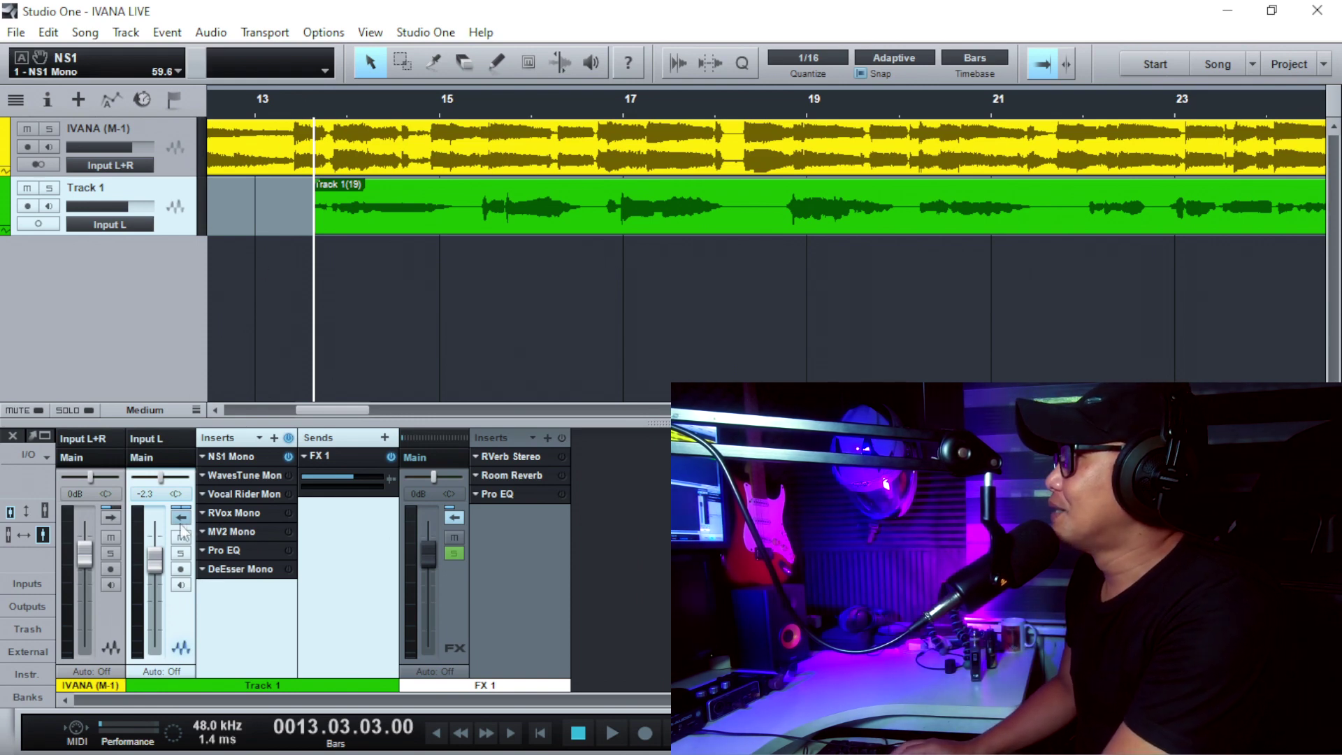
Play the opening of the first vocal clip from 13.03.03.00 together with the backing track
{"action": "left_click", "coordinate": [333, 105]}
{"action": "key", "text": "e"}
{"action": "left_click", "coordinate": [285, 105]}
{"action": "key", "text": "e"}
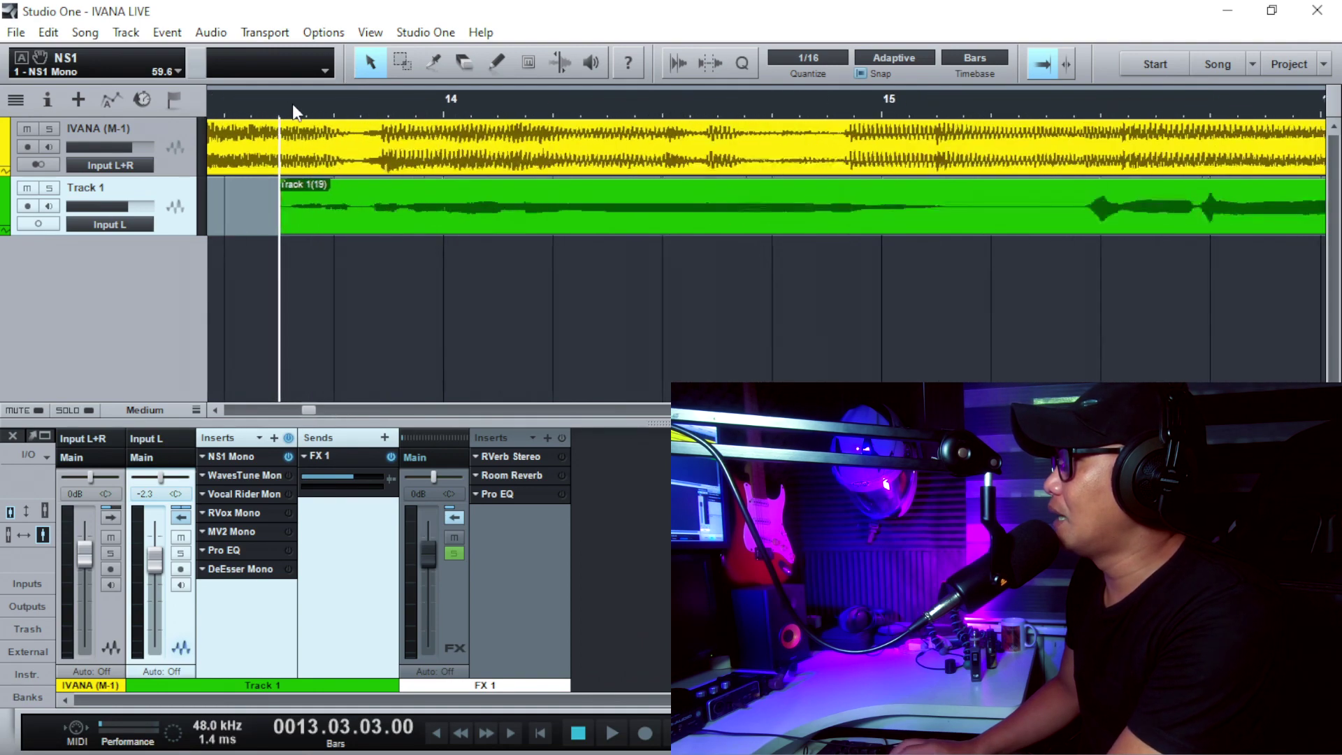
{"action": "key", "text": "w"}
{"action": "key", "text": "space"}
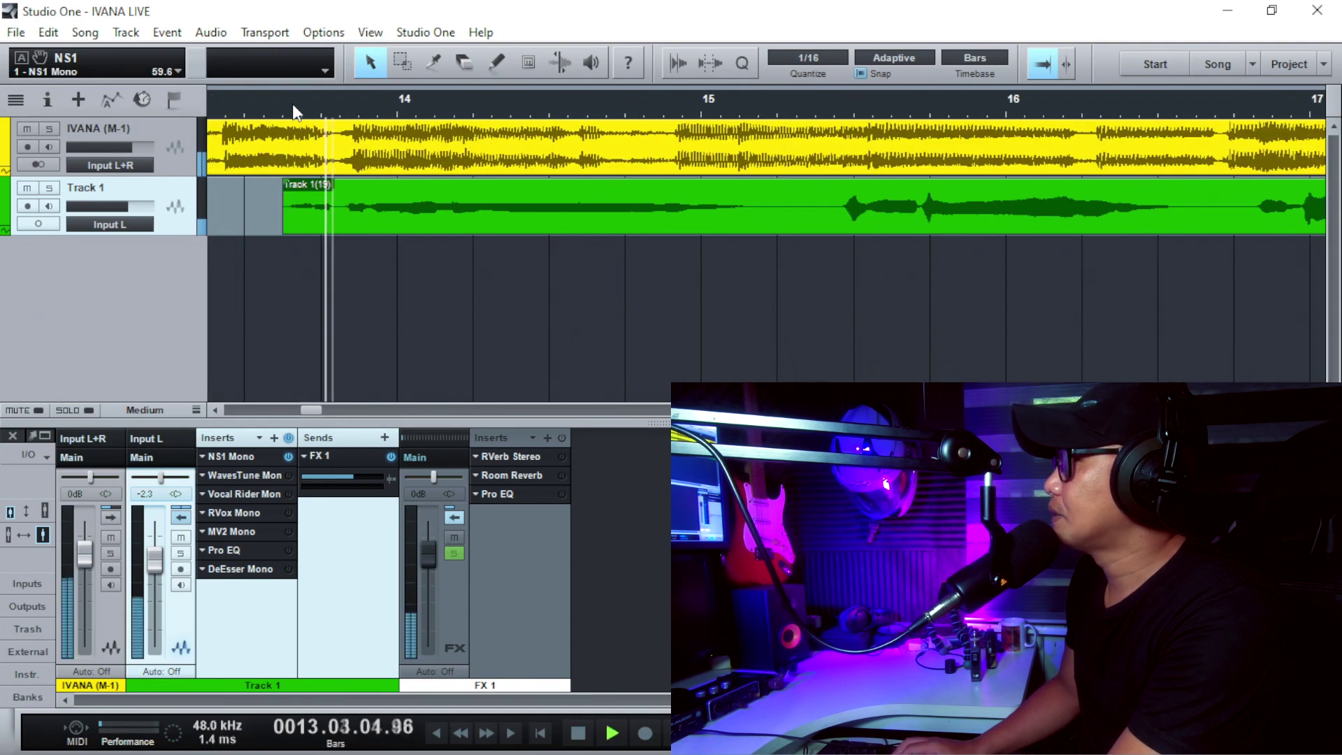
{"action": "key", "text": "w"}
{"action": "key", "text": "space"}
Solo Track 1 and play the vocal's opening phrase from the start of the first clip
{"action": "left_click", "coordinate": [181, 553]}
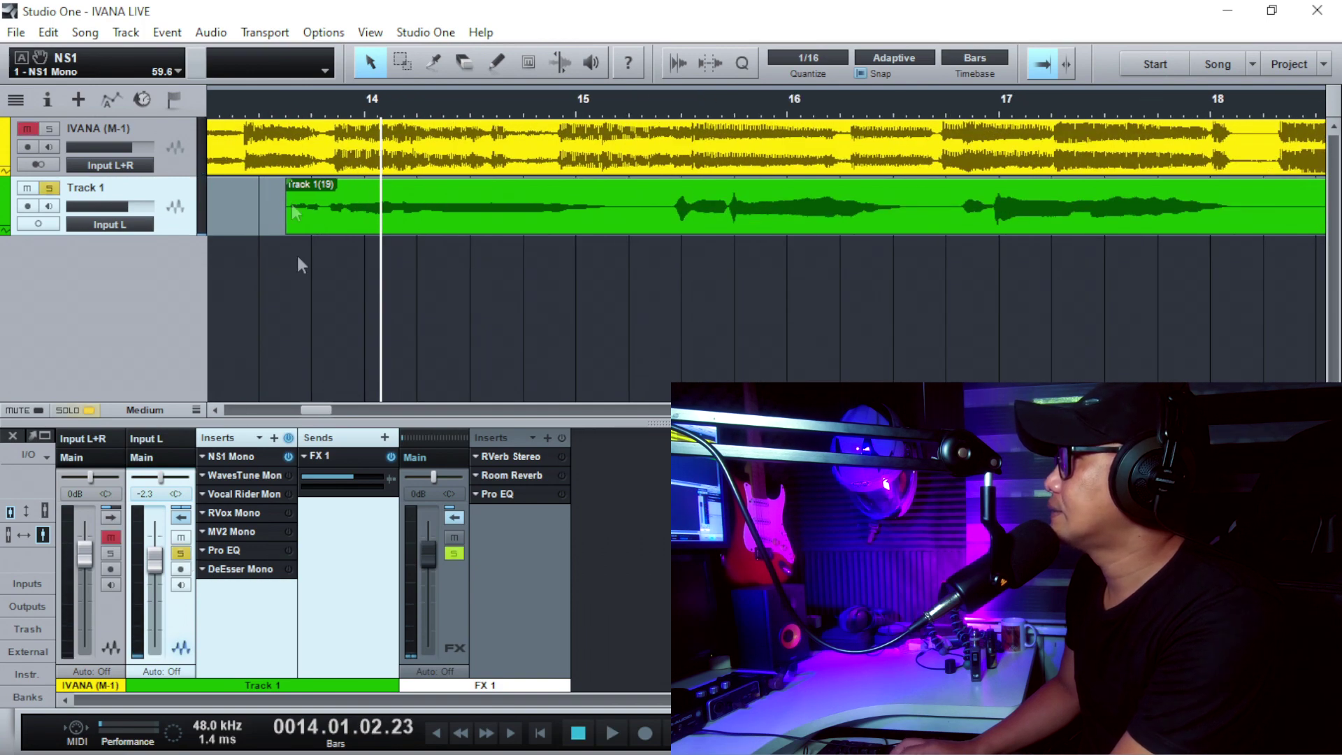
{"action": "left_click", "coordinate": [283, 106]}
{"action": "key", "text": "space"}
{"action": "key", "text": "w"}
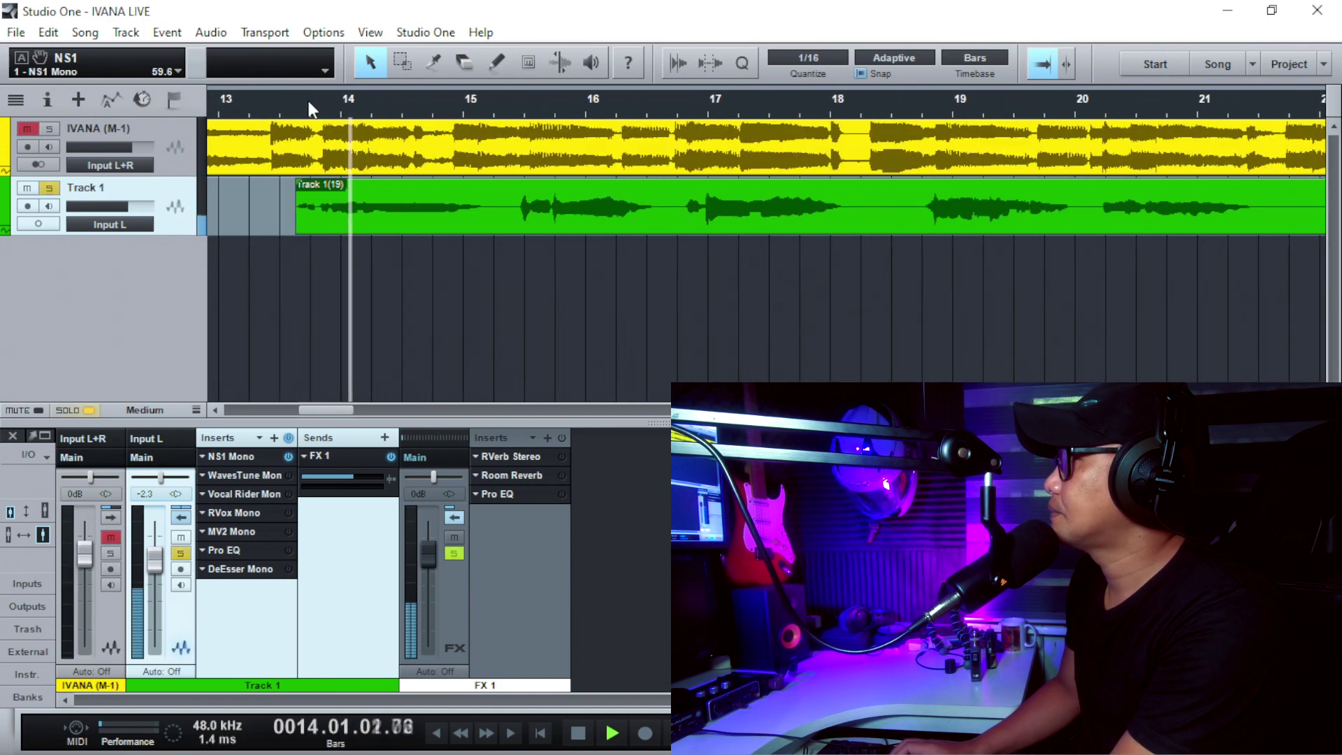
{"action": "key", "text": "space"}
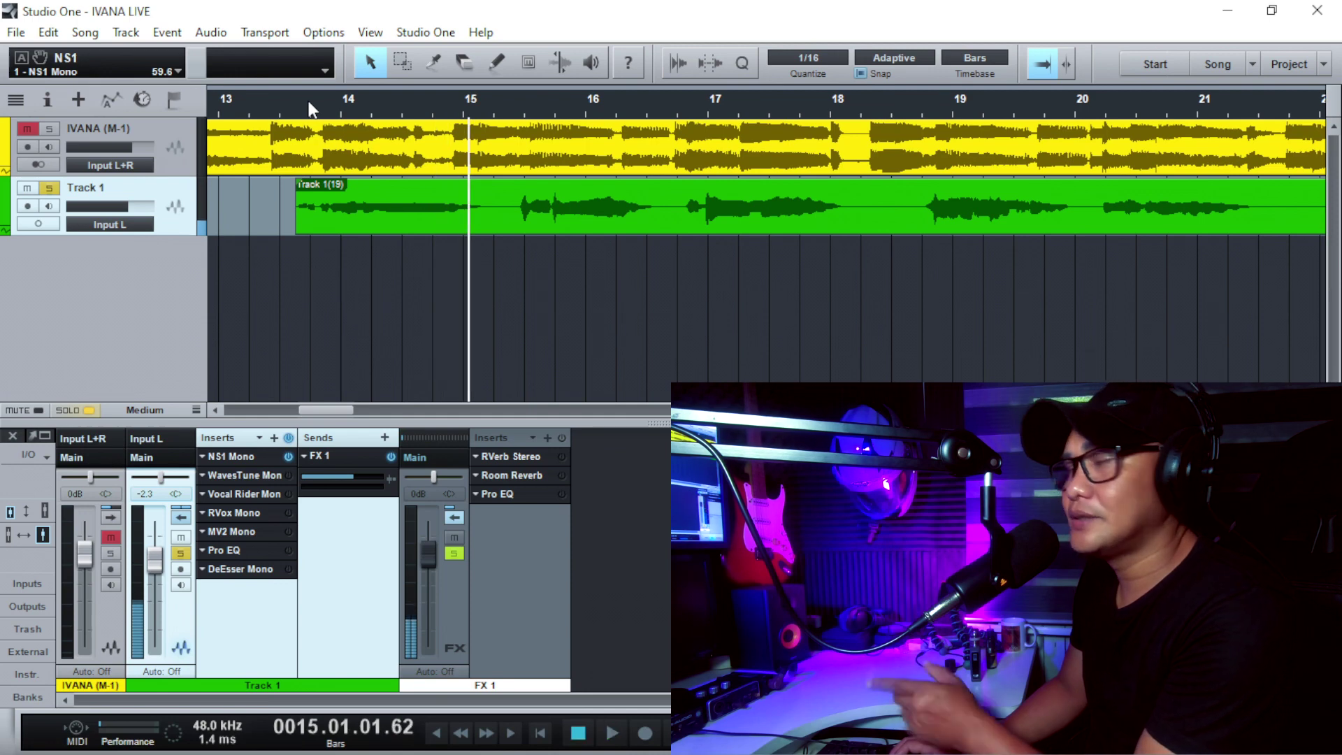
Play the soloed vocal from 14.01.04.00 through about bar 21, pausing between phrases to listen for pitch and level
{"action": "left_click", "coordinate": [363, 107]}
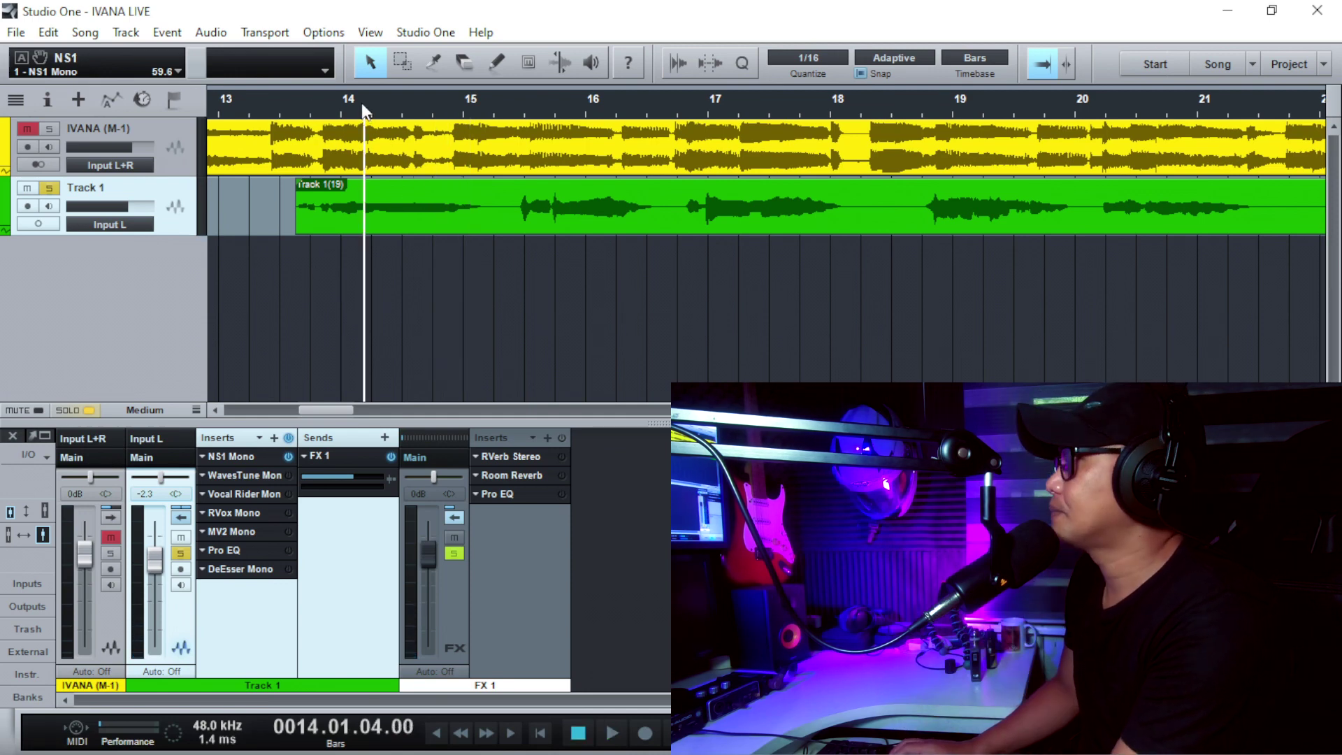
{"action": "key", "text": "space"}
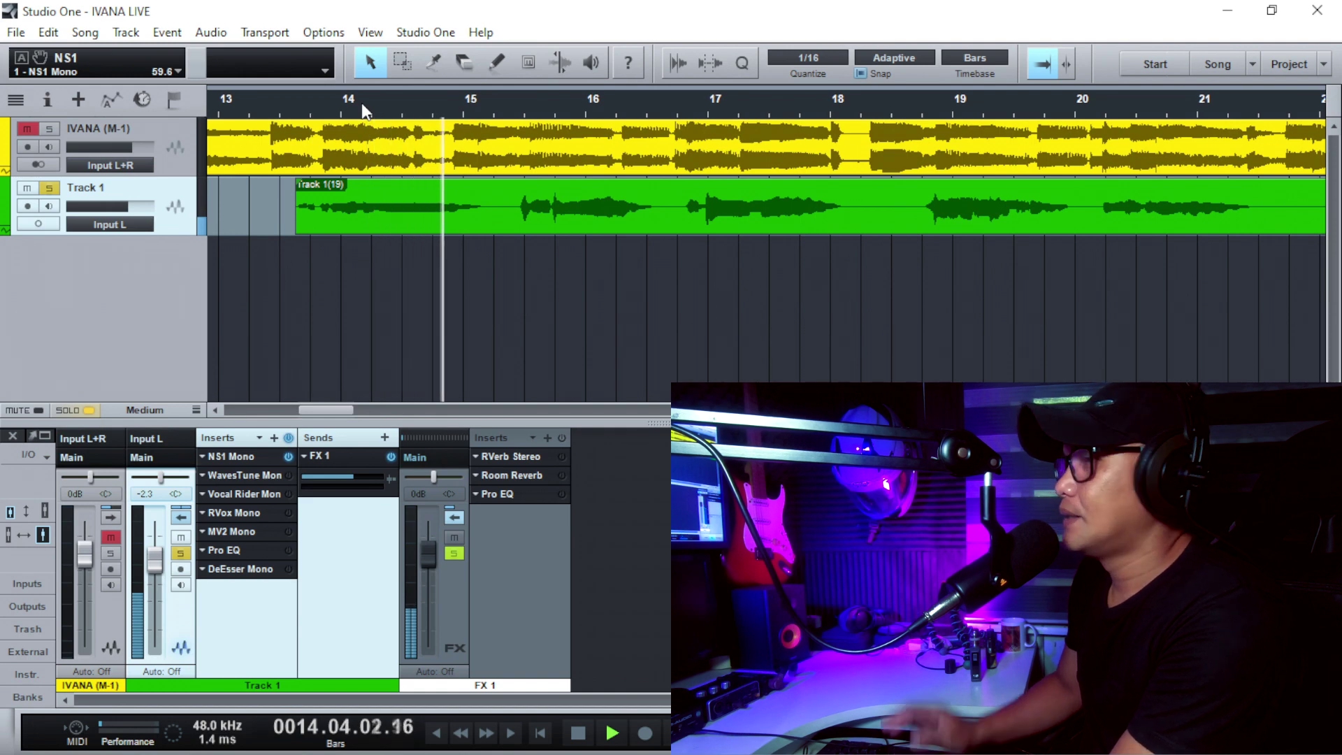
{"action": "key", "text": "space"}
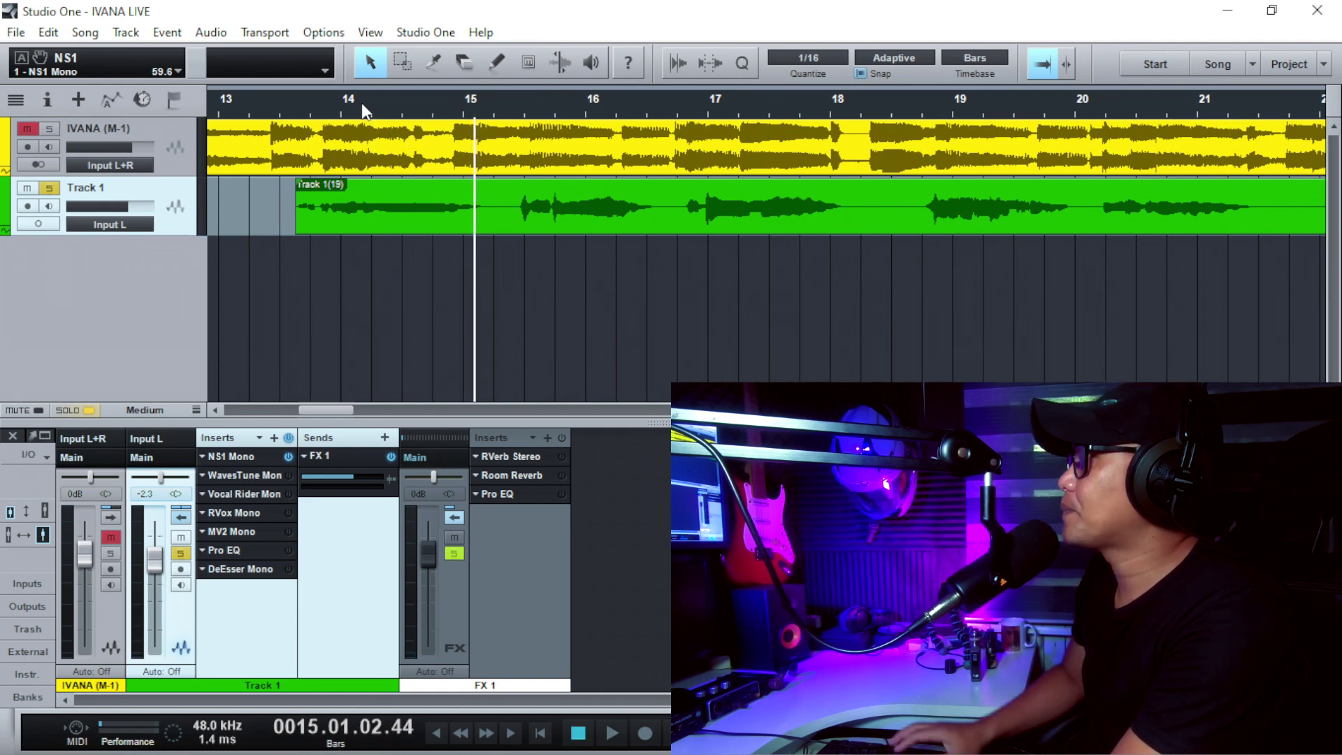
{"action": "key", "text": "space"}
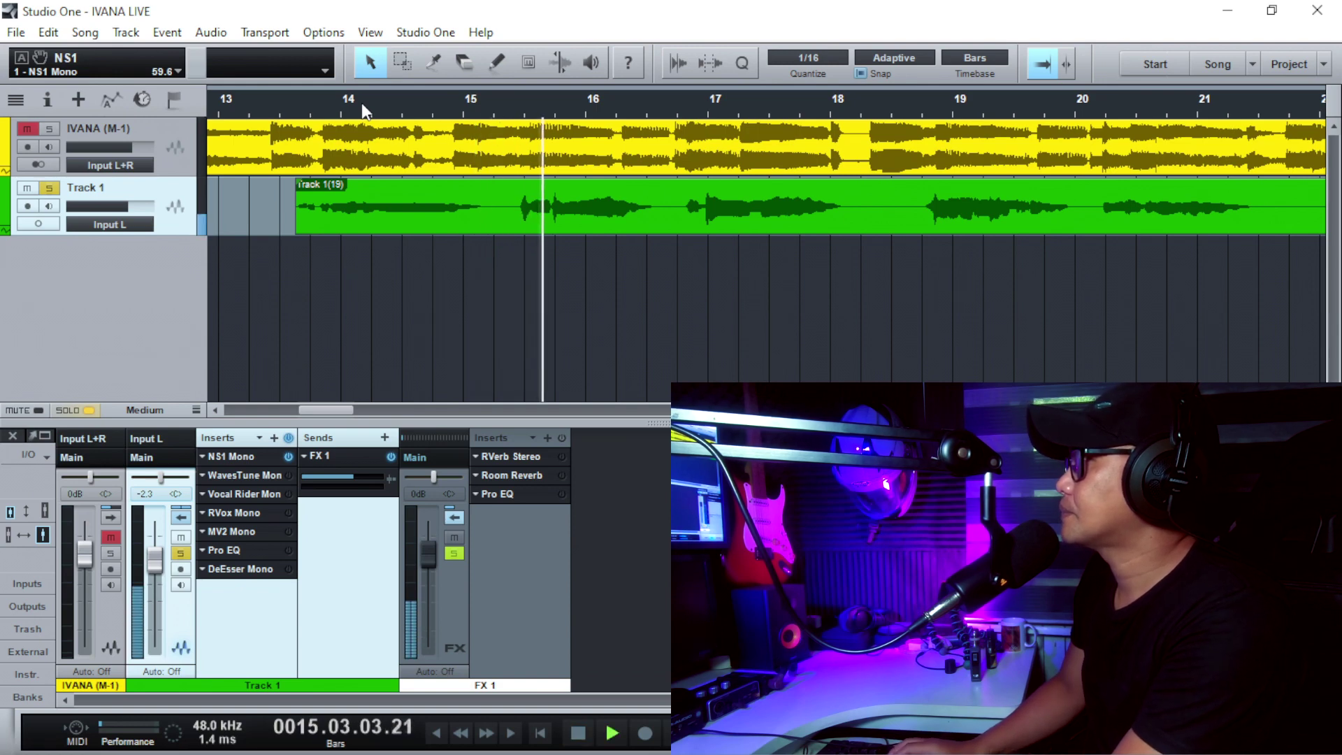
{"action": "key", "text": "space"}
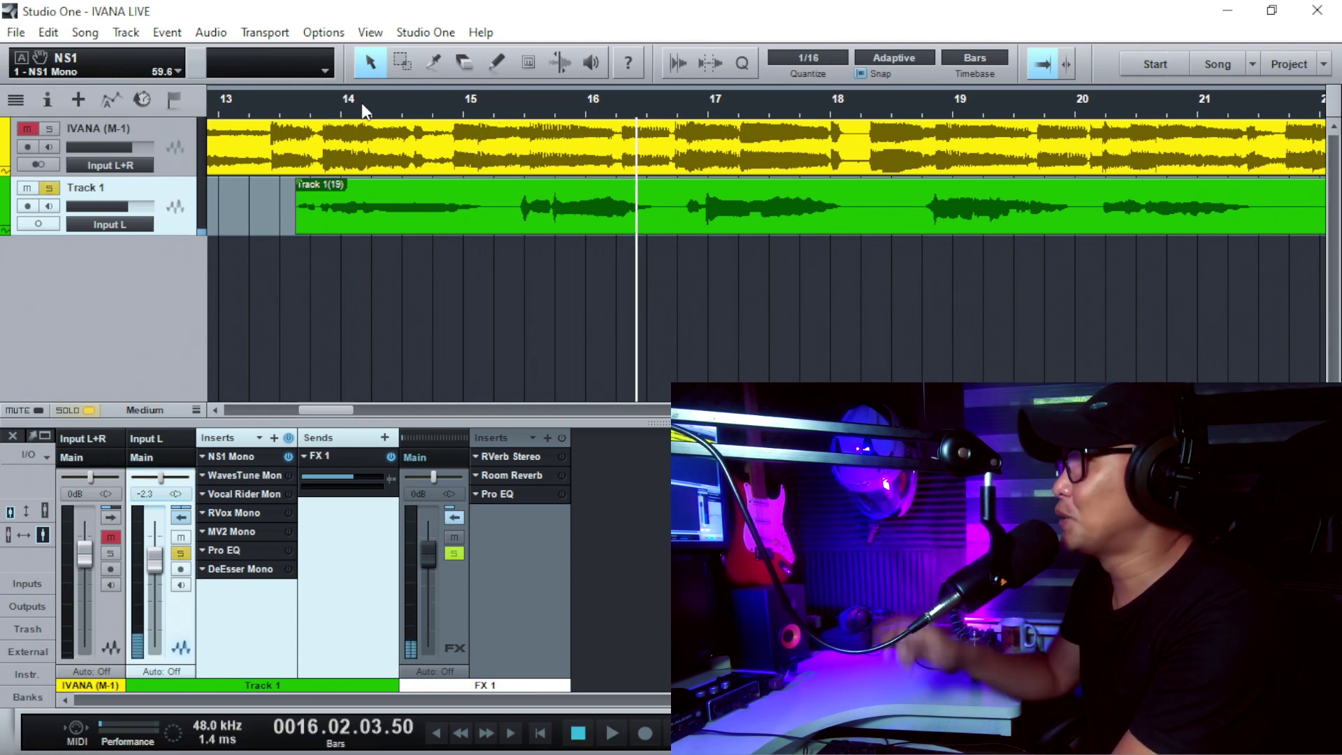
{"action": "key", "text": "space"}
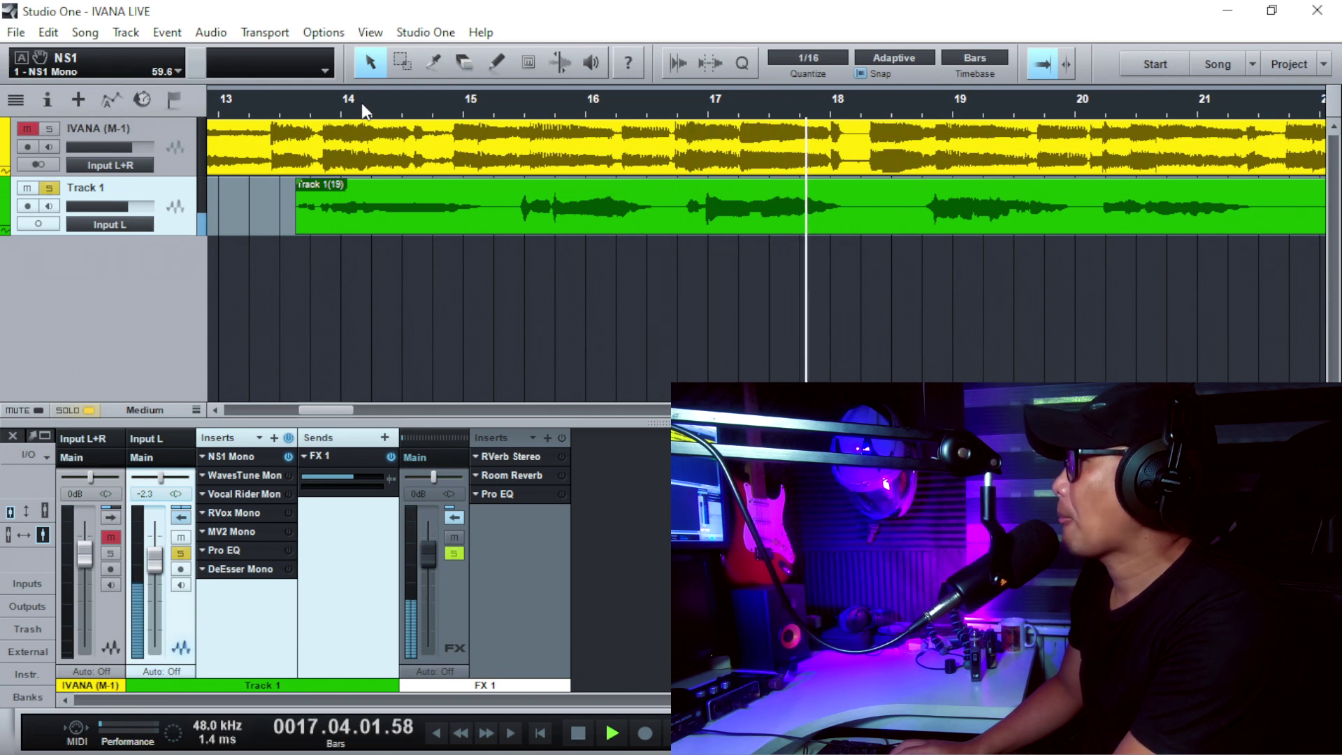
{"action": "scroll", "coordinate": [357, 104], "scroll_direction": "down", "scroll_amount": 3}
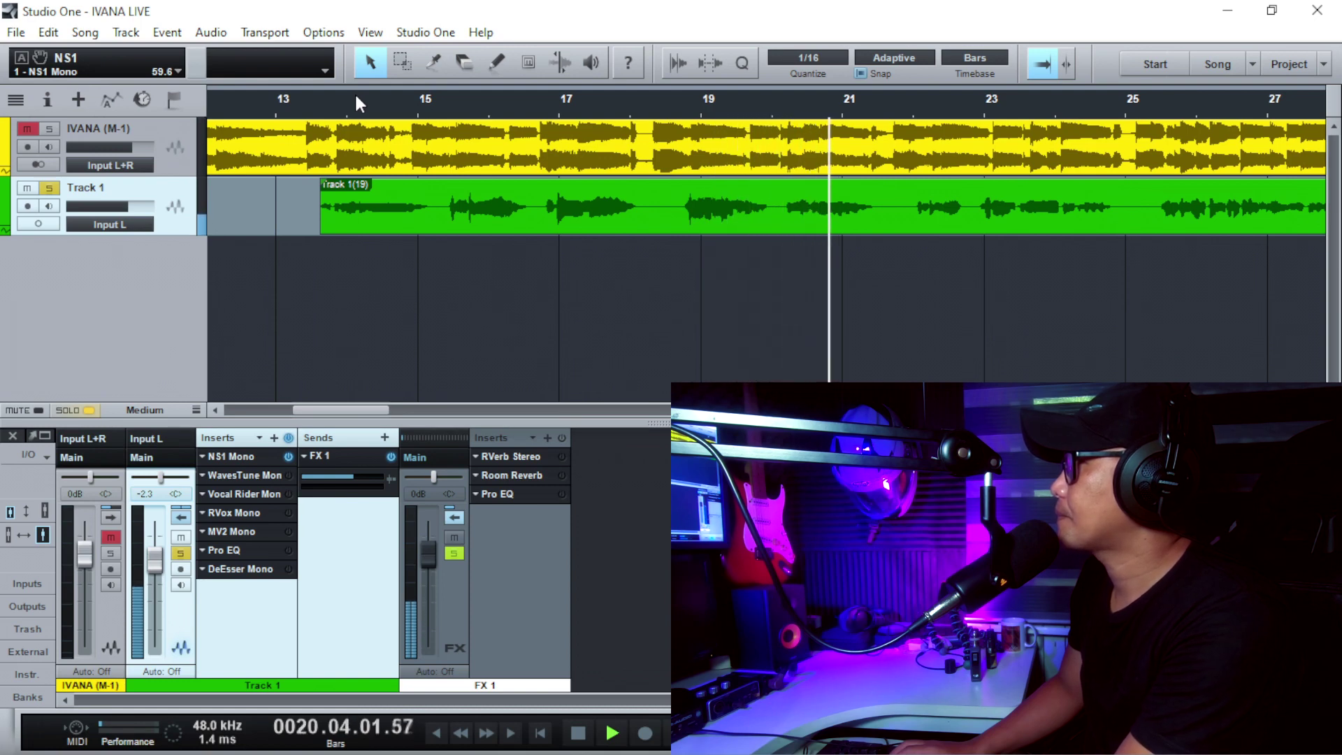
{"action": "key", "text": "space"}
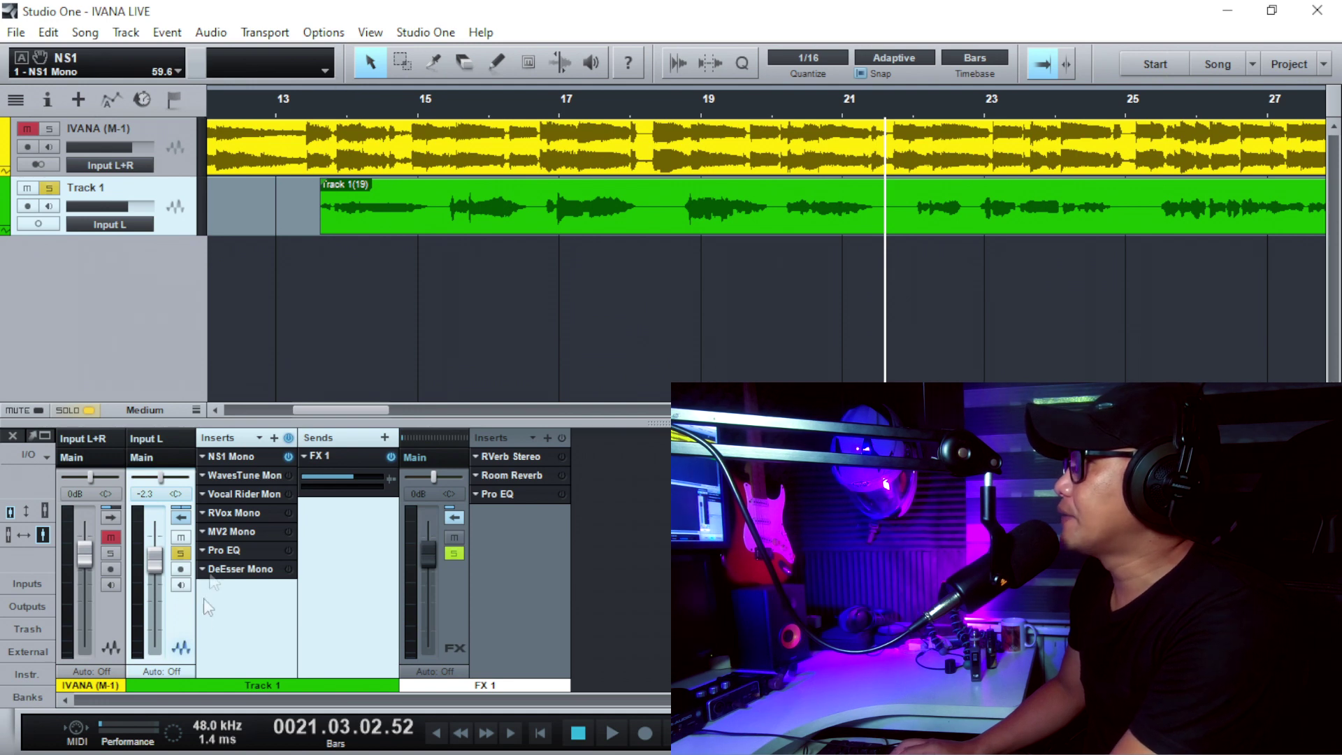
Open the WavesTune Mono insert on Track 1 and move its window clear of the first vocal clip's opening
{"action": "left_click", "coordinate": [274, 494]}
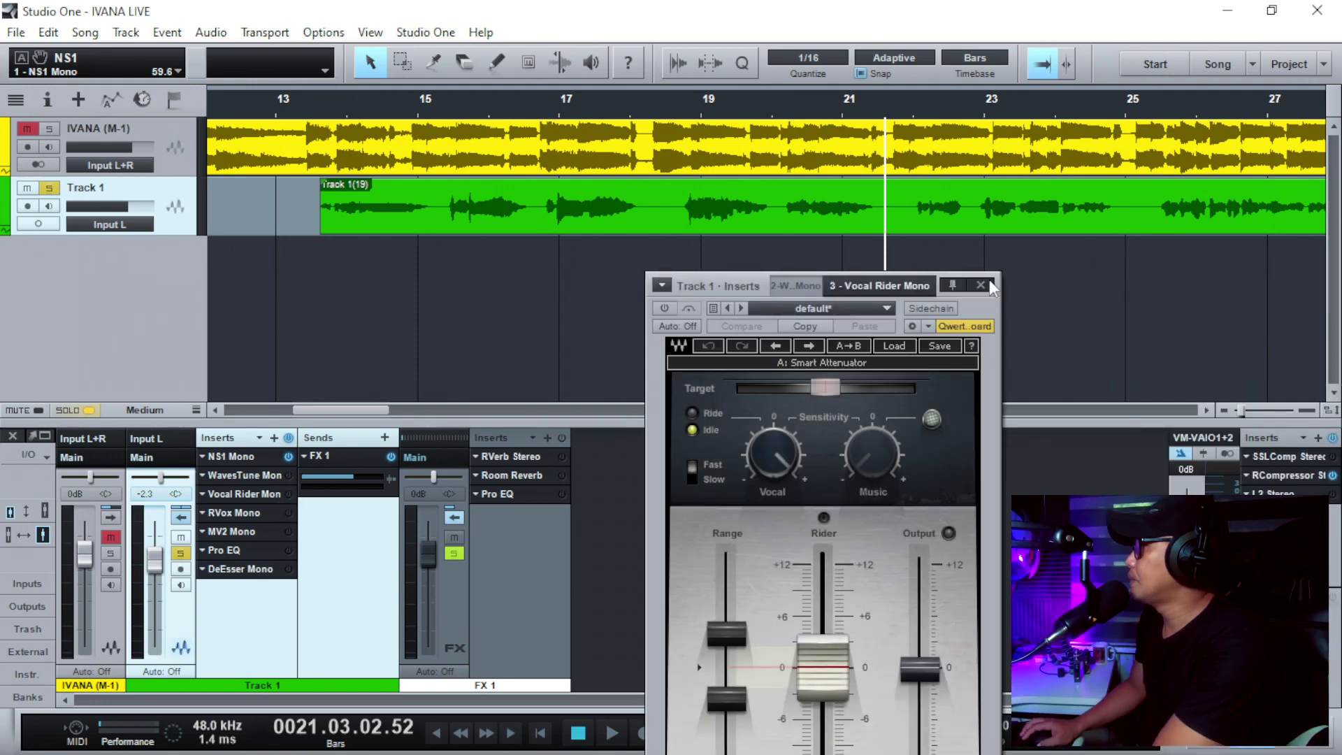
{"action": "left_click", "coordinate": [981, 285]}
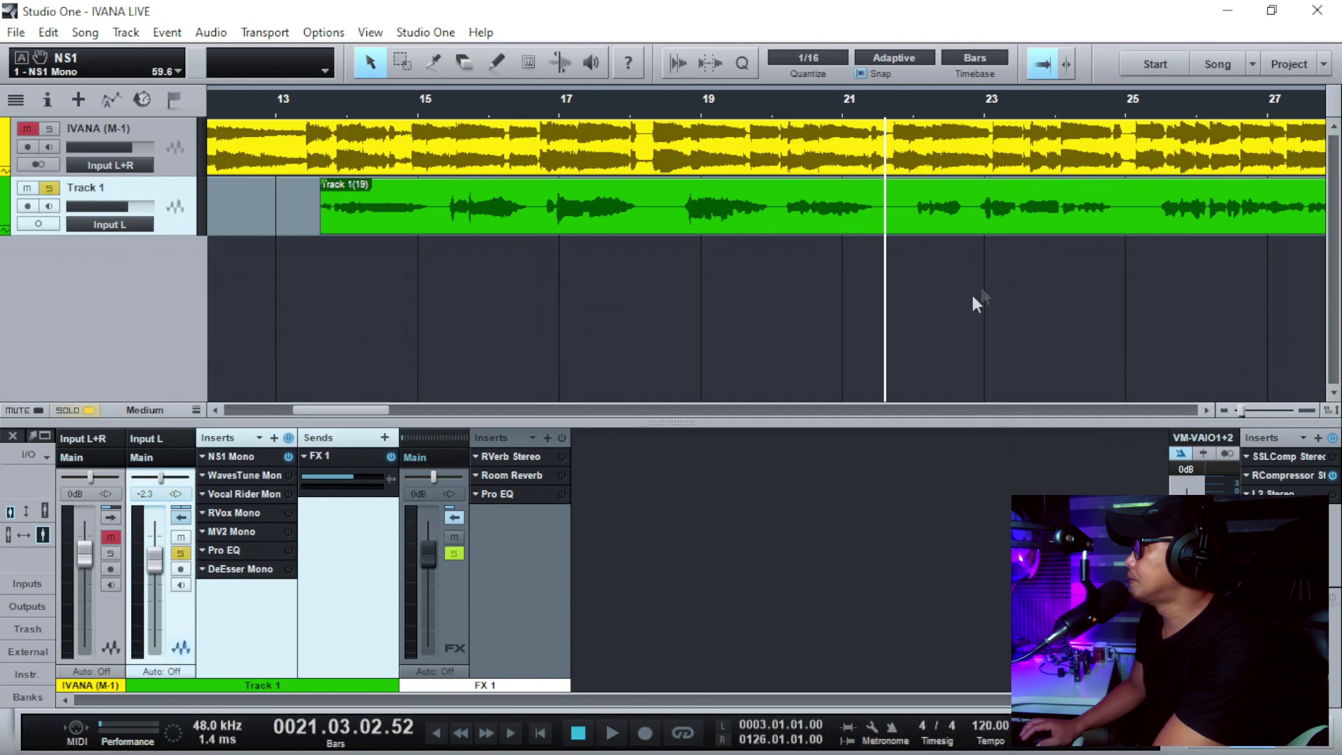
{"action": "left_click", "coordinate": [240, 475]}
{"action": "left_click_drag", "start_coordinate": [1079, 309], "coordinate": [677, 199]}
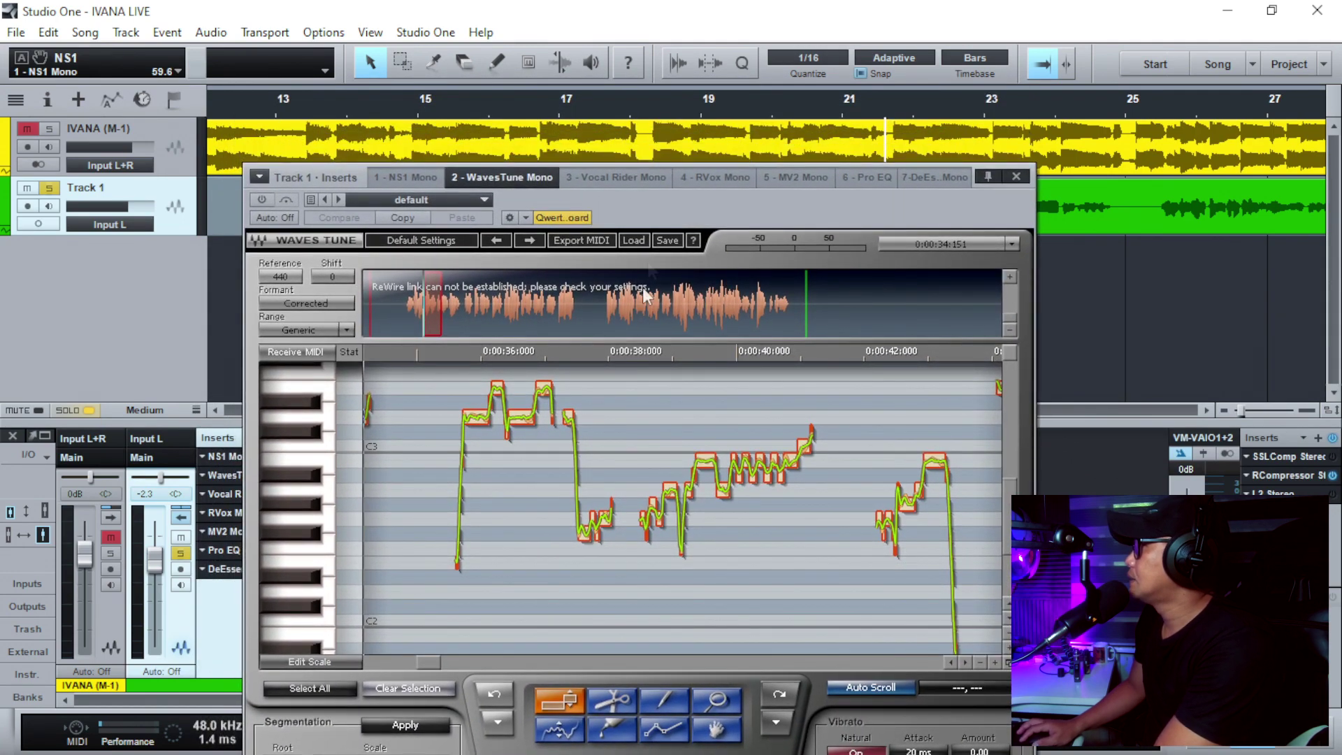
{"action": "left_click_drag", "start_coordinate": [644, 206], "coordinate": [644, 123]}
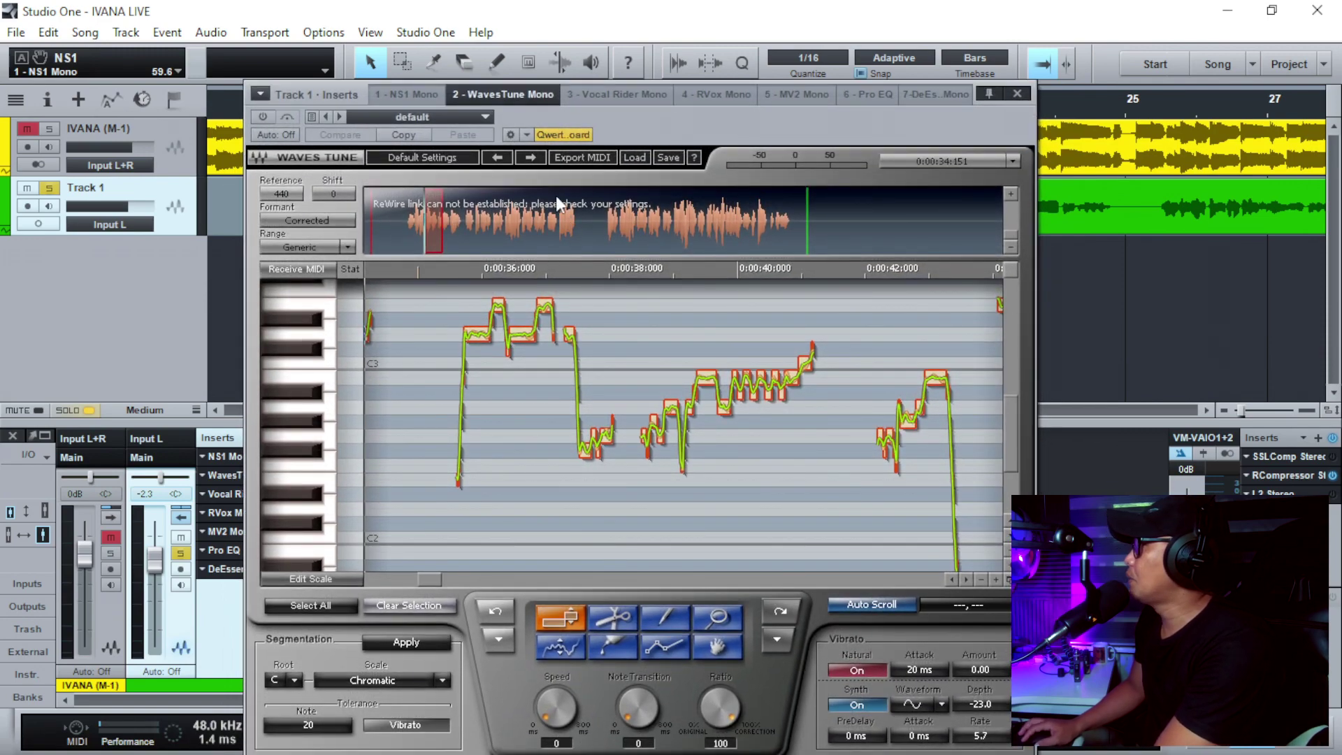
{"action": "left_click_drag", "start_coordinate": [626, 133], "coordinate": [636, 204]}
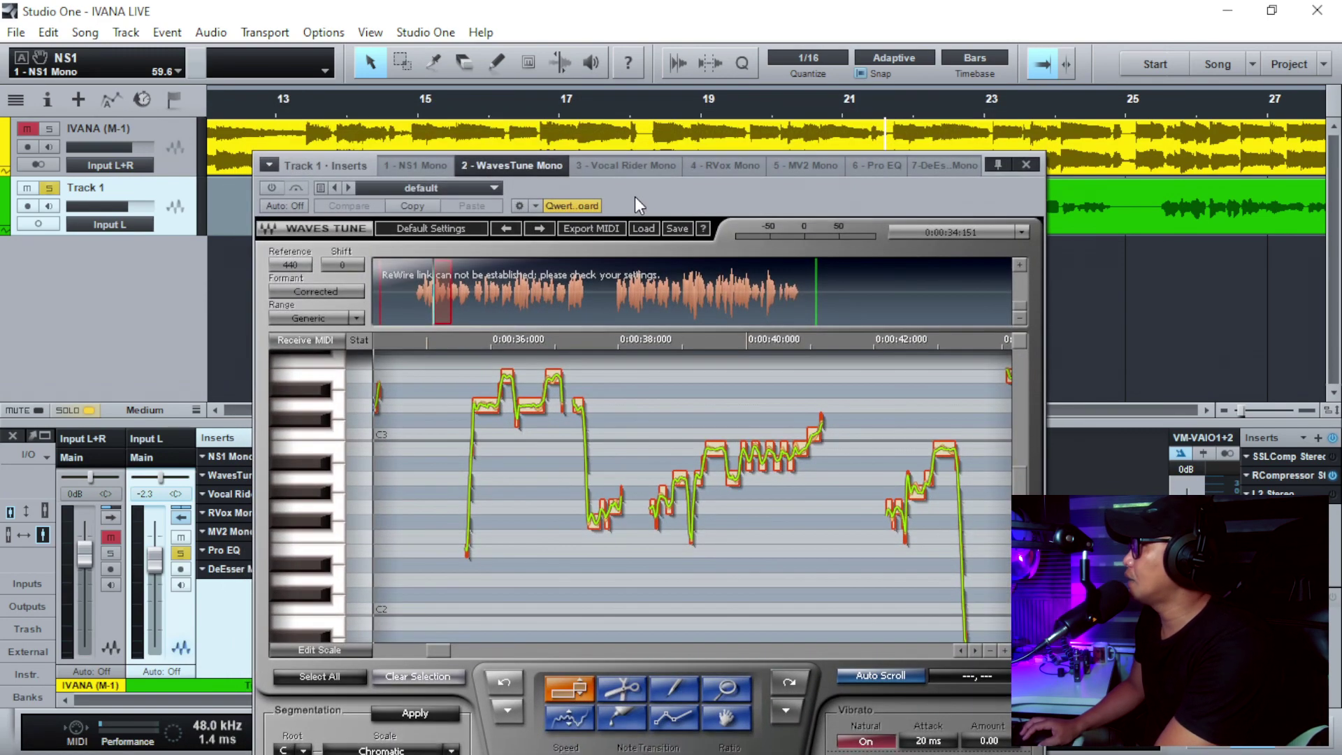
{"action": "left_click_drag", "start_coordinate": [594, 187], "coordinate": [770, 286]}
Play the soloed vocal from 13.03.01.00 with the WavesTune window open to listen to the opening phrases
{"action": "left_click", "coordinate": [326, 112]}
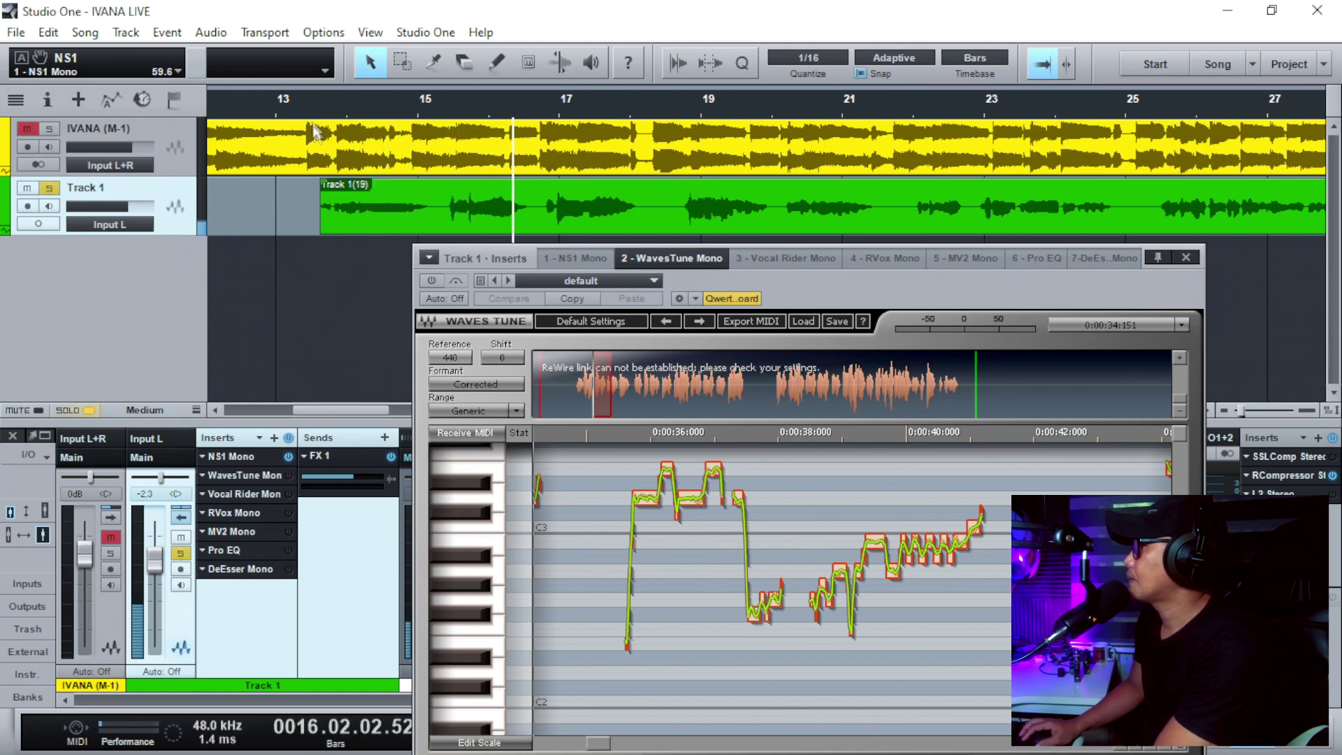
{"action": "left_click", "coordinate": [320, 114]}
{"action": "left_click", "coordinate": [320, 114]}
{"action": "left_click", "coordinate": [320, 114]}
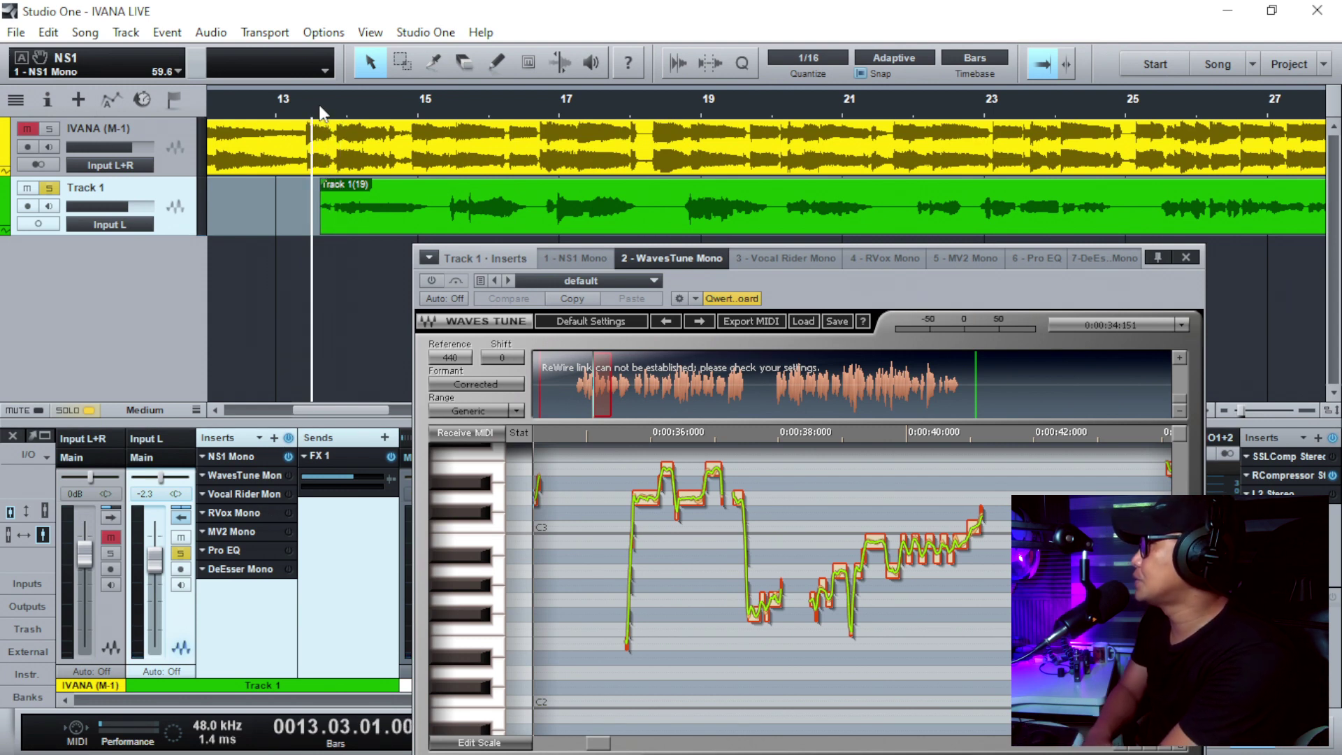
{"action": "key", "text": "space"}
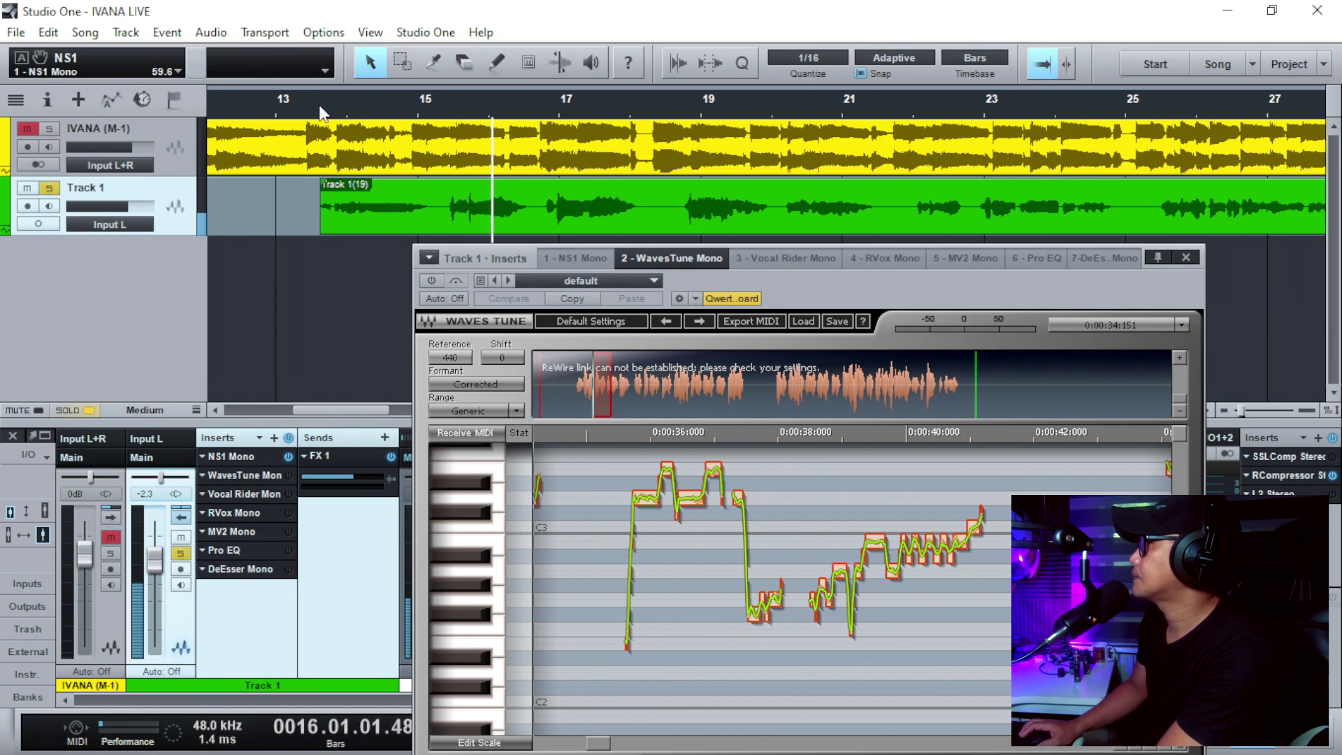
{"action": "key", "text": "space"}
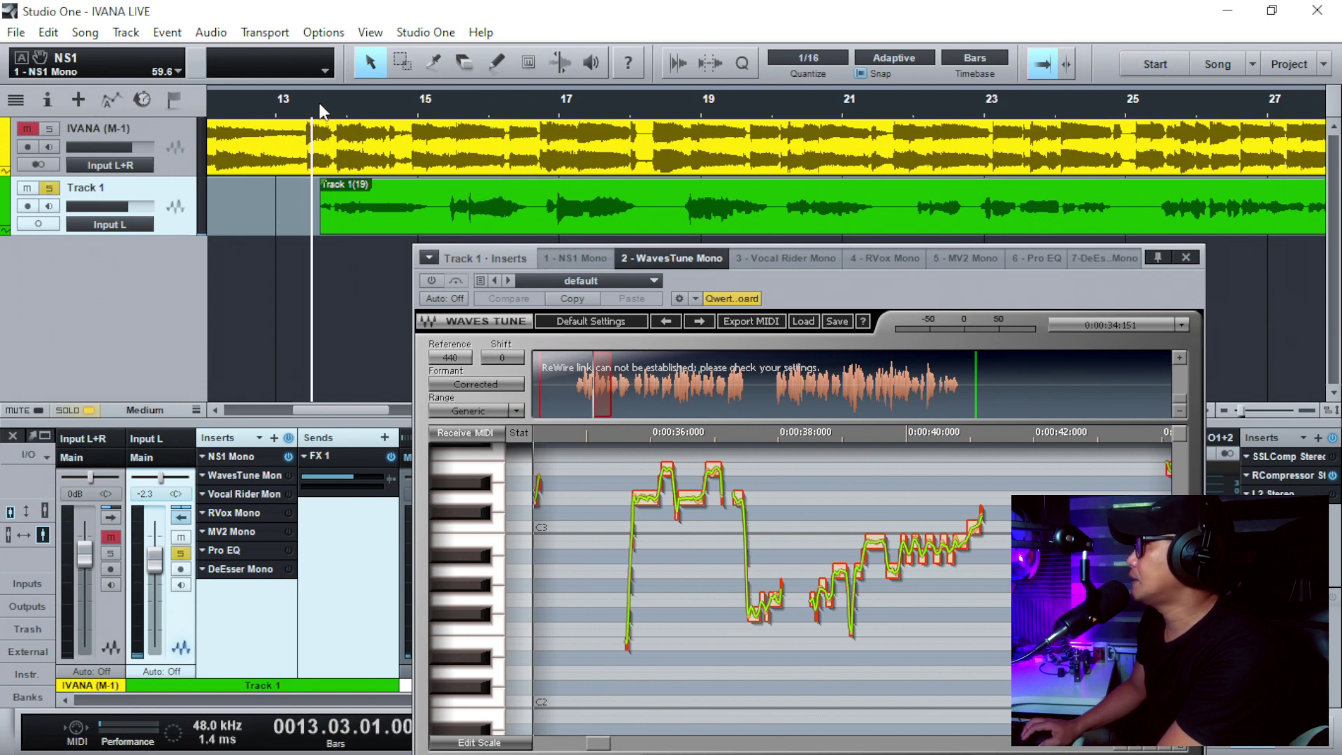
Activate the WavesTune Mono insert on Track 1 and play the soloed vocal from 13.03.01.00 to about bar 16
{"action": "left_click", "coordinate": [288, 475]}
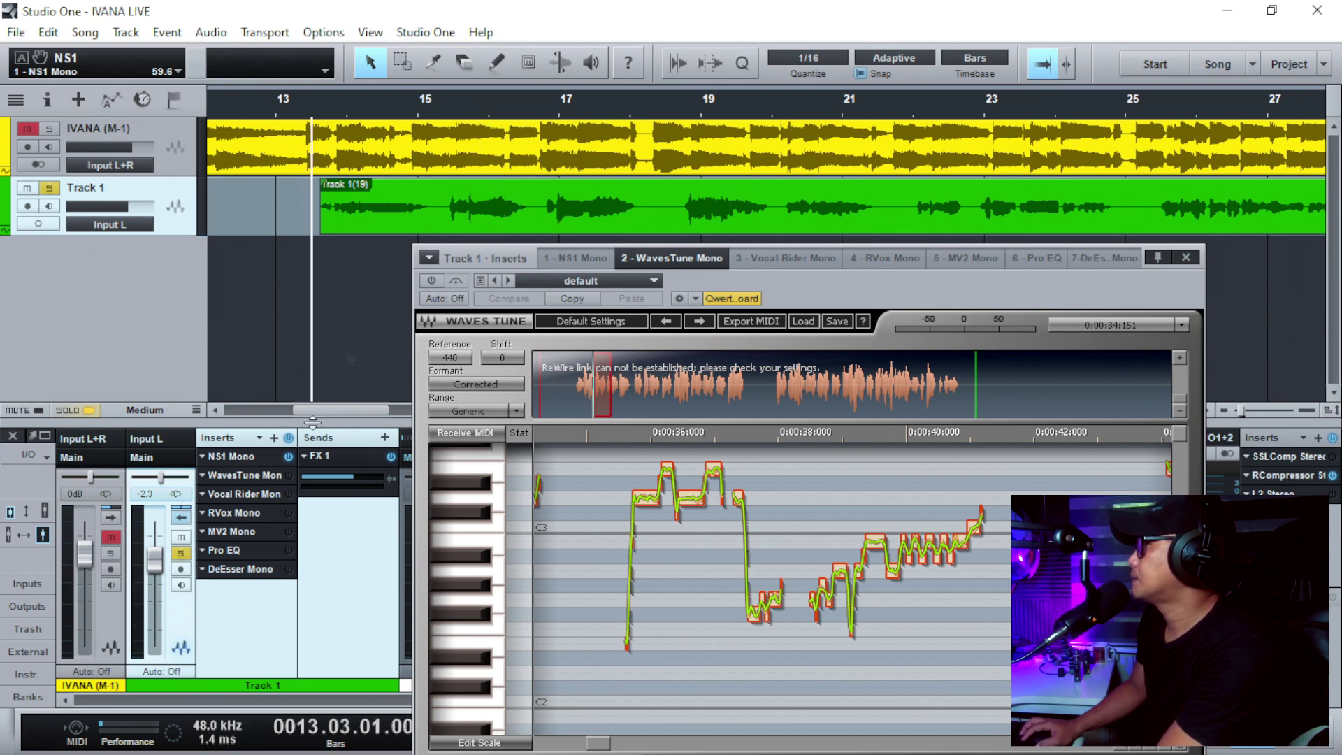
{"action": "key", "text": "space"}
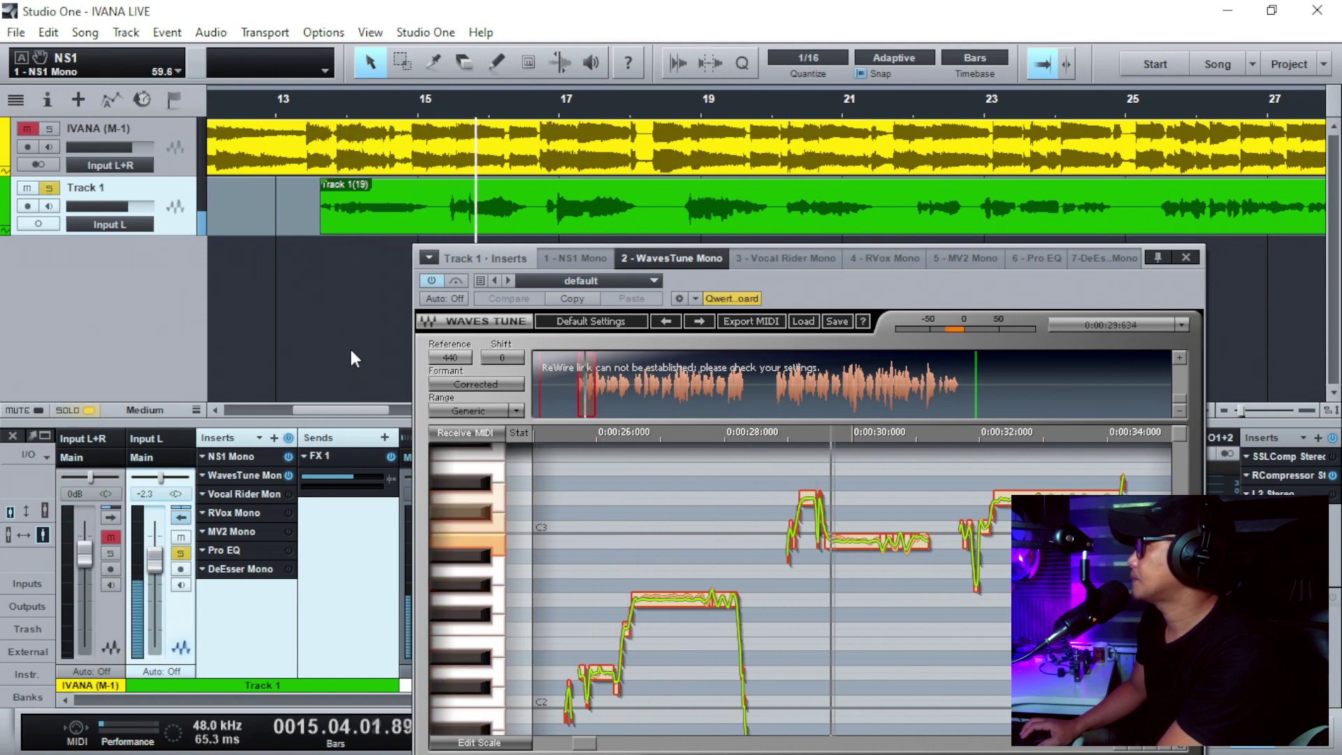
{"action": "key", "text": "space"}
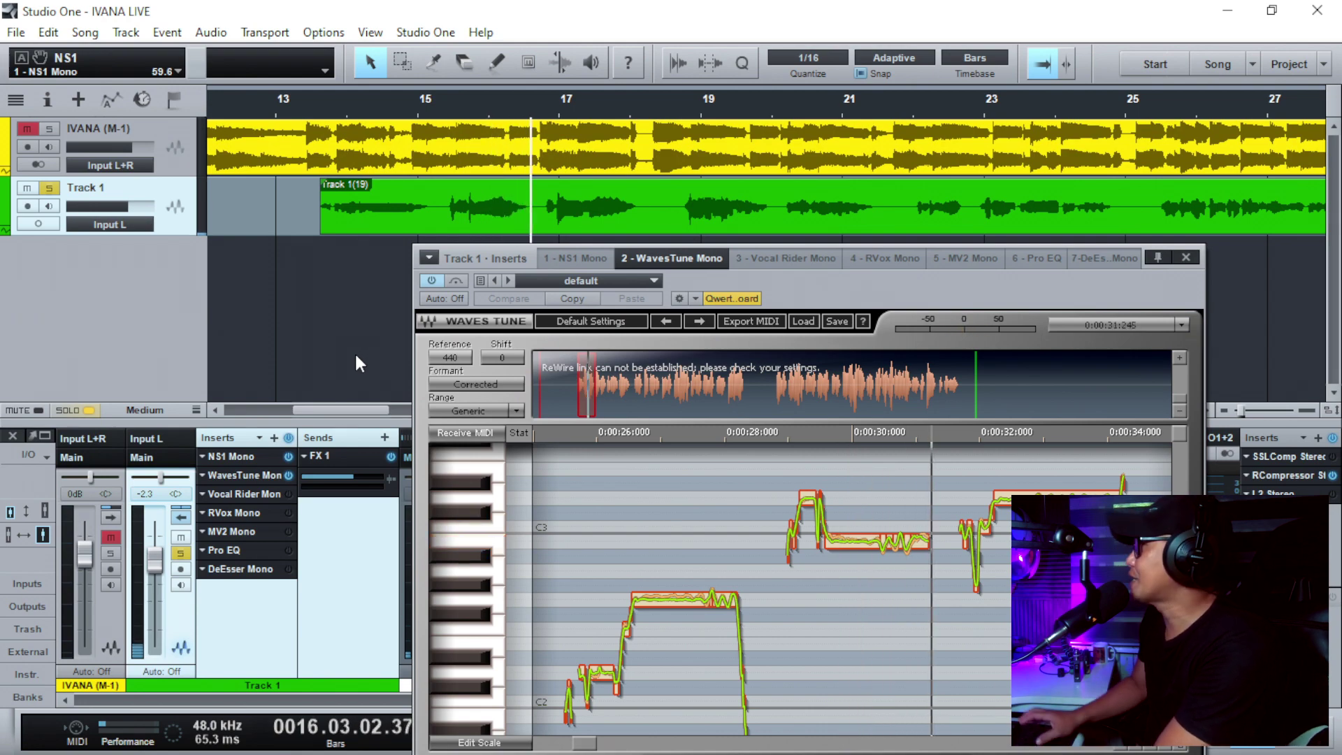
Reposition the WavesTune window and replay the vocal's opening phrase with the plug-in active and bypassed to compare, leaving it active
{"action": "left_click_drag", "start_coordinate": [868, 284], "coordinate": [780, 137]}
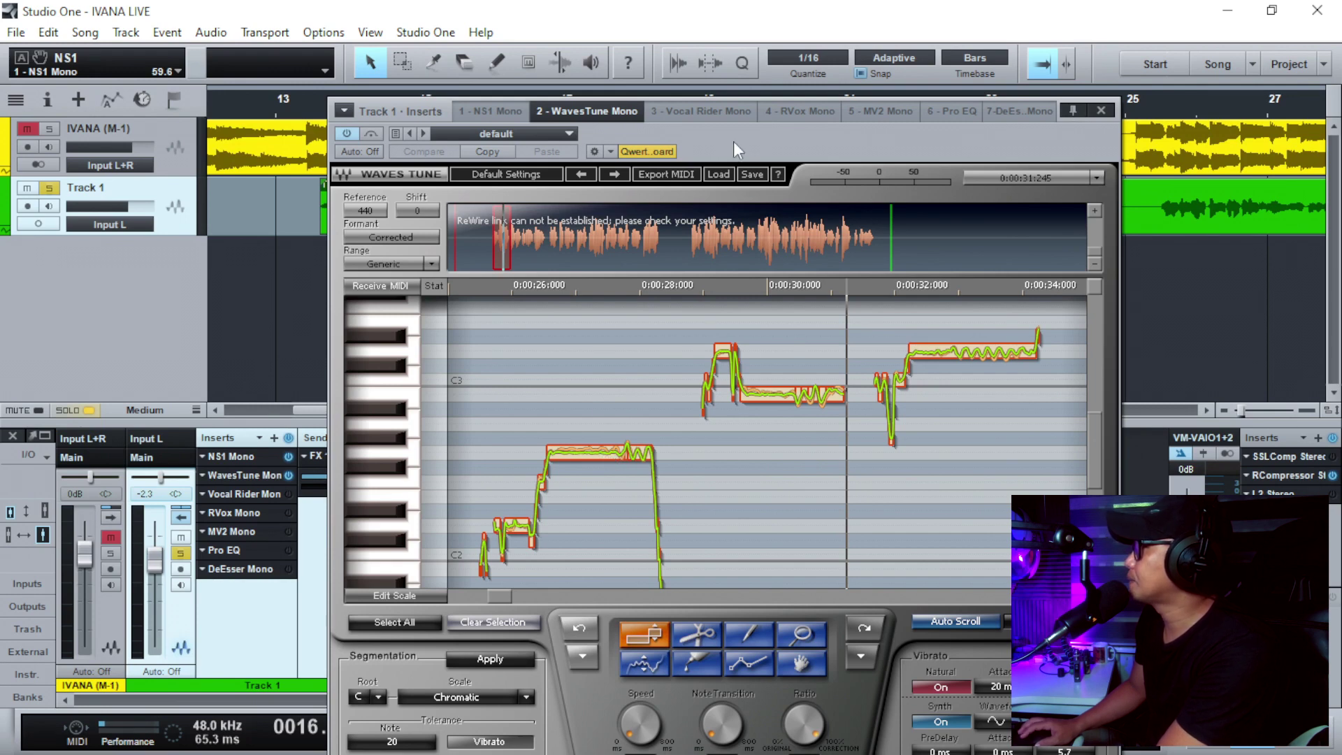
{"action": "left_click_drag", "start_coordinate": [734, 142], "coordinate": [803, 192]}
{"action": "left_click", "coordinate": [317, 101]}
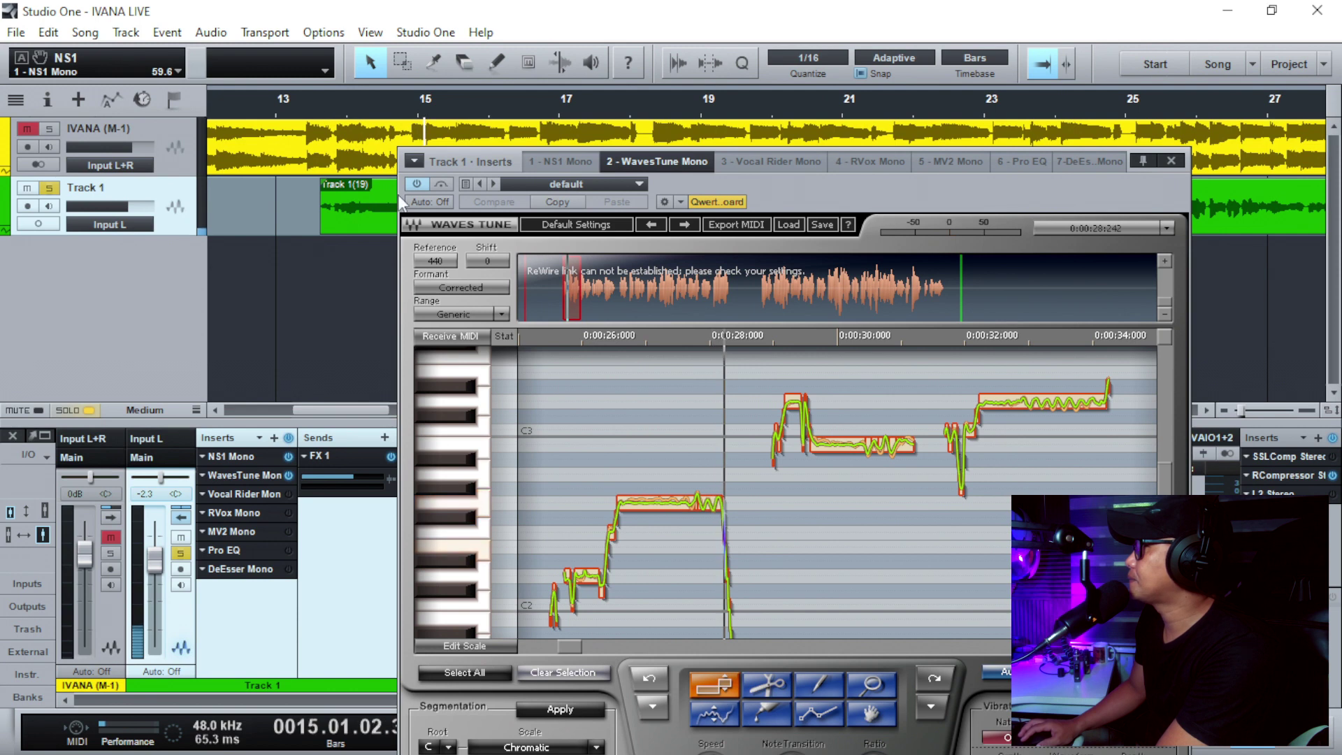
{"action": "left_click", "coordinate": [321, 98]}
{"action": "left_click", "coordinate": [312, 92]}
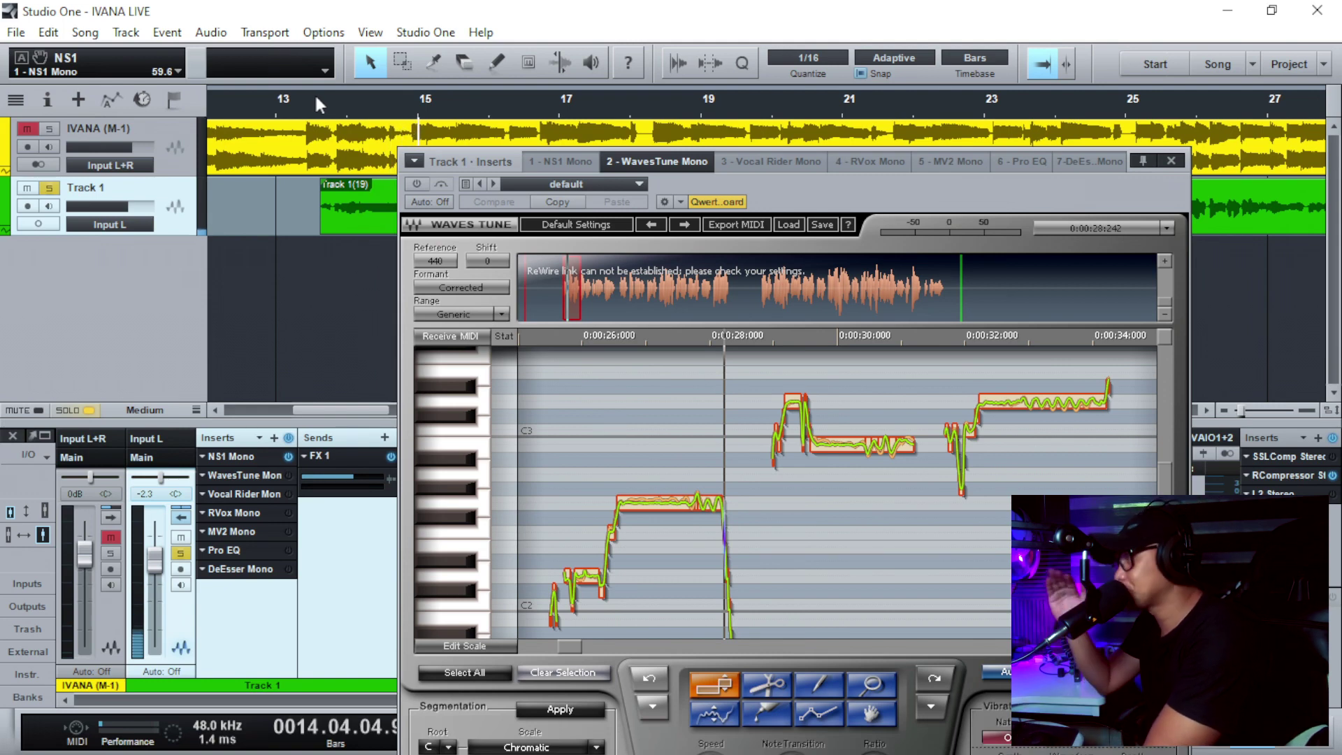
{"action": "key", "text": "space"}
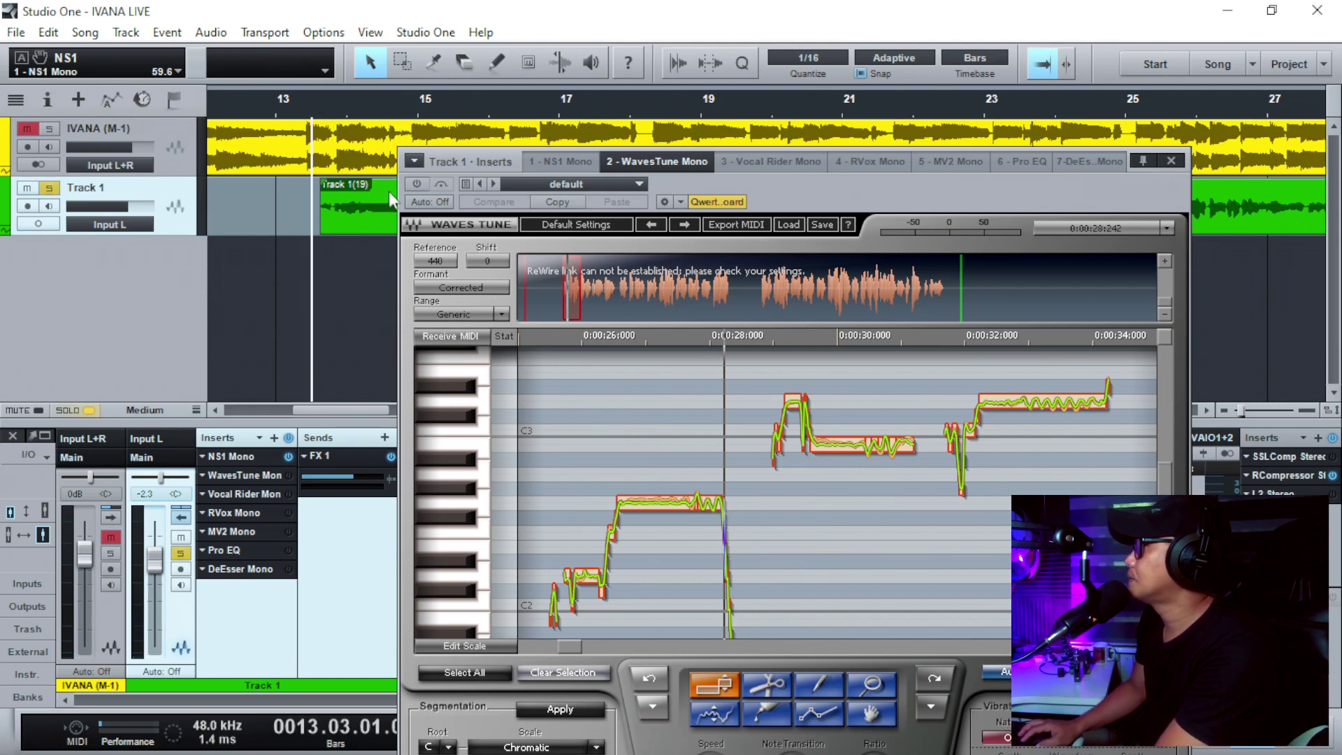
{"action": "left_click", "coordinate": [416, 183]}
{"action": "key", "text": "space"}
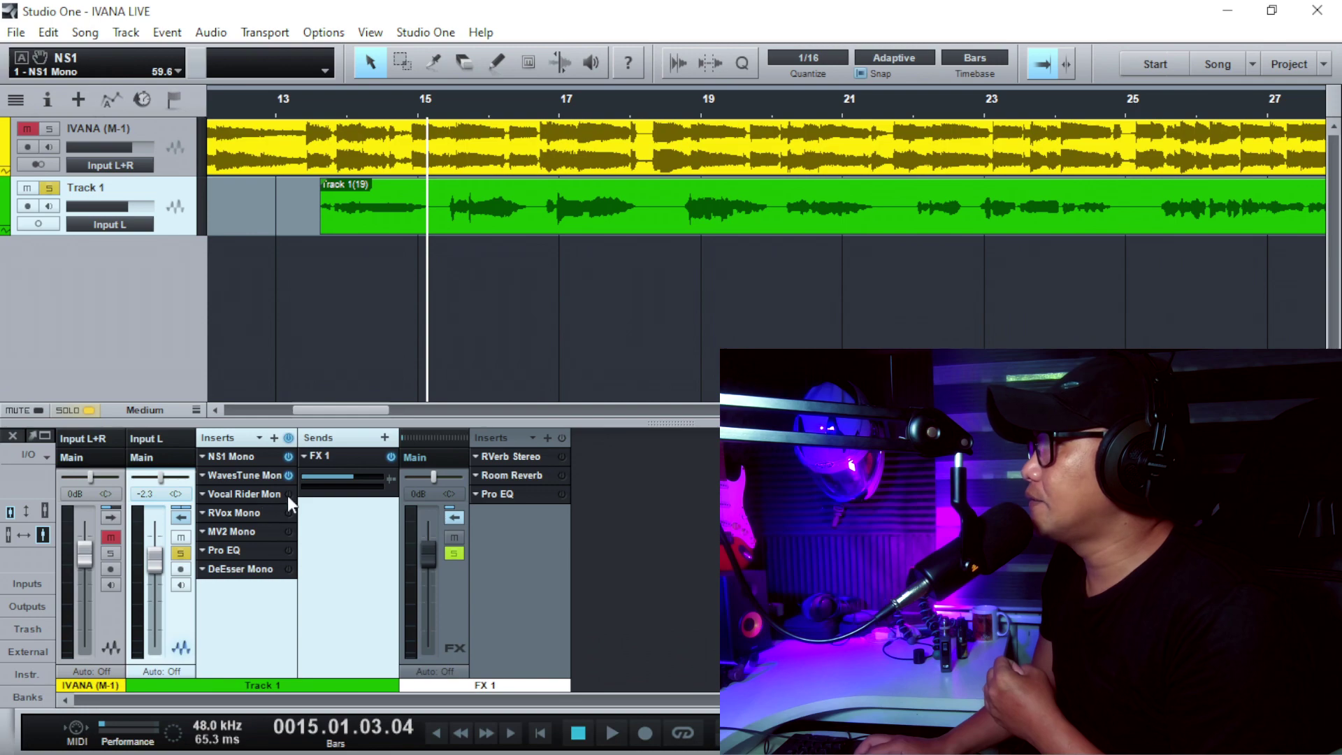
Open Track 1's Vocal Rider Mono insert to review its controls, then close it and leave it bypassed
{"action": "left_click", "coordinate": [243, 493]}
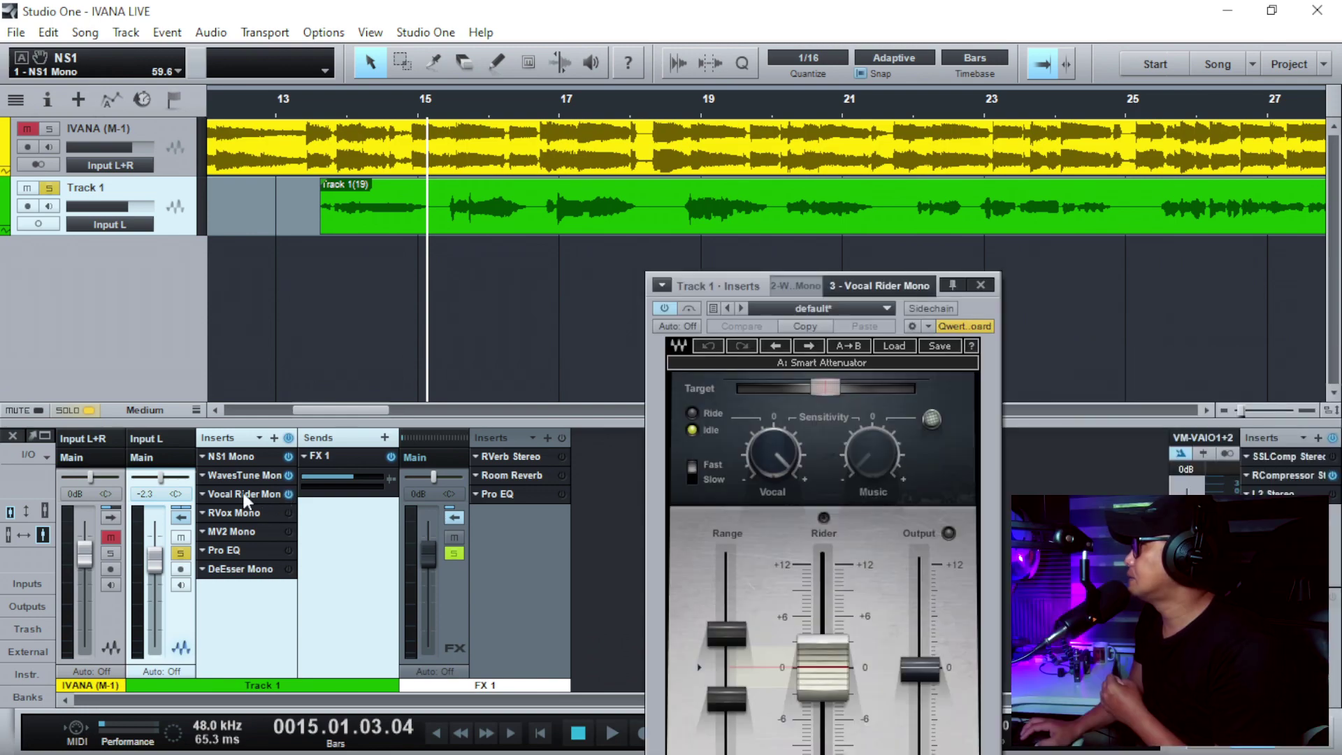
{"action": "left_click_drag", "start_coordinate": [971, 303], "coordinate": [850, 100]}
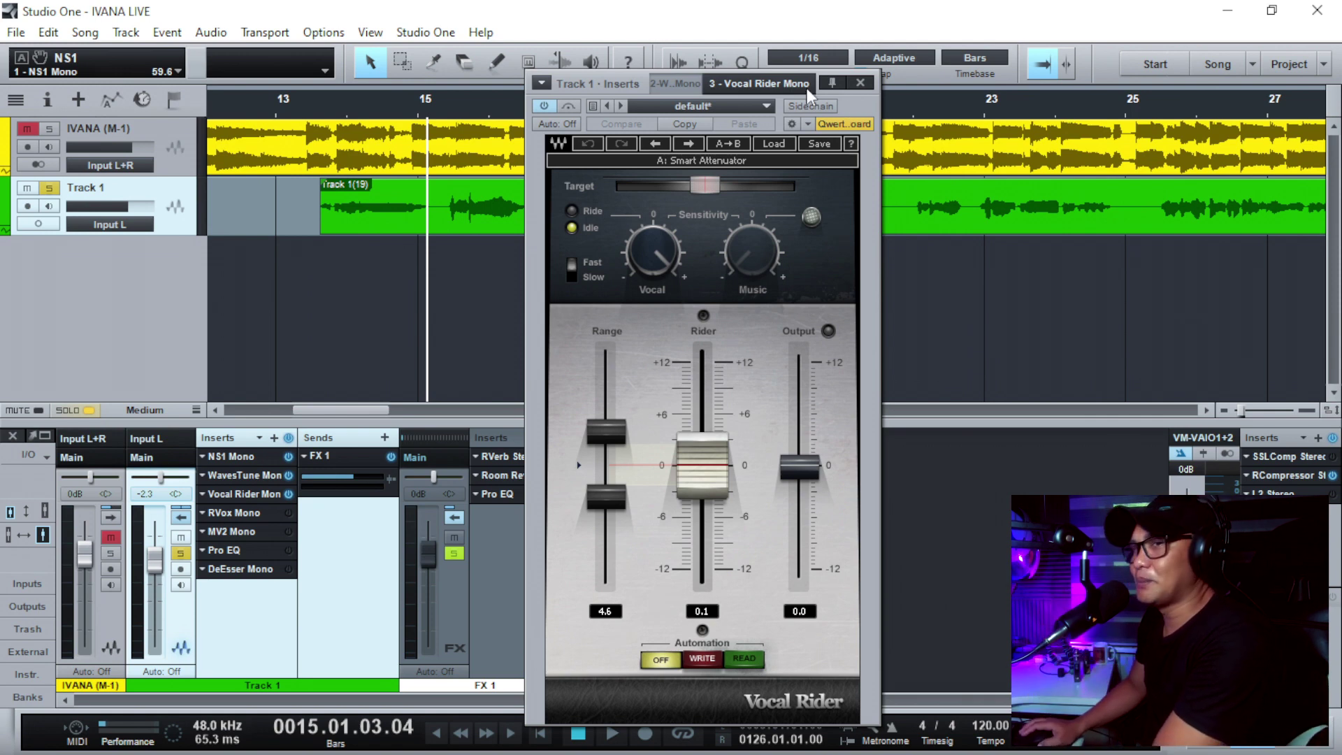
{"action": "left_click", "coordinate": [862, 83]}
{"action": "left_click", "coordinate": [286, 494]}
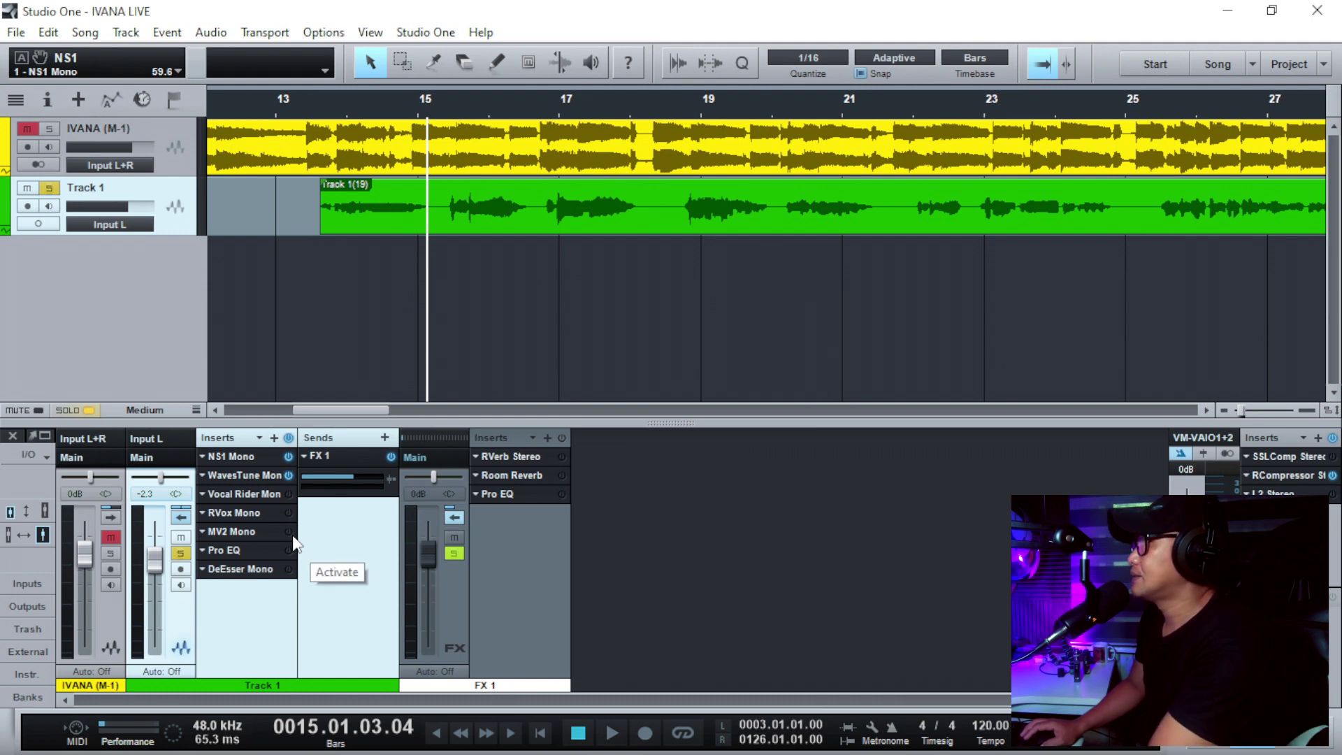
Reactivate the Vocal Rider Mono insert on Track 1 and nudge its Rider fader slightly upward
{"action": "left_click", "coordinate": [288, 494]}
{"action": "double_click", "coordinate": [277, 494]}
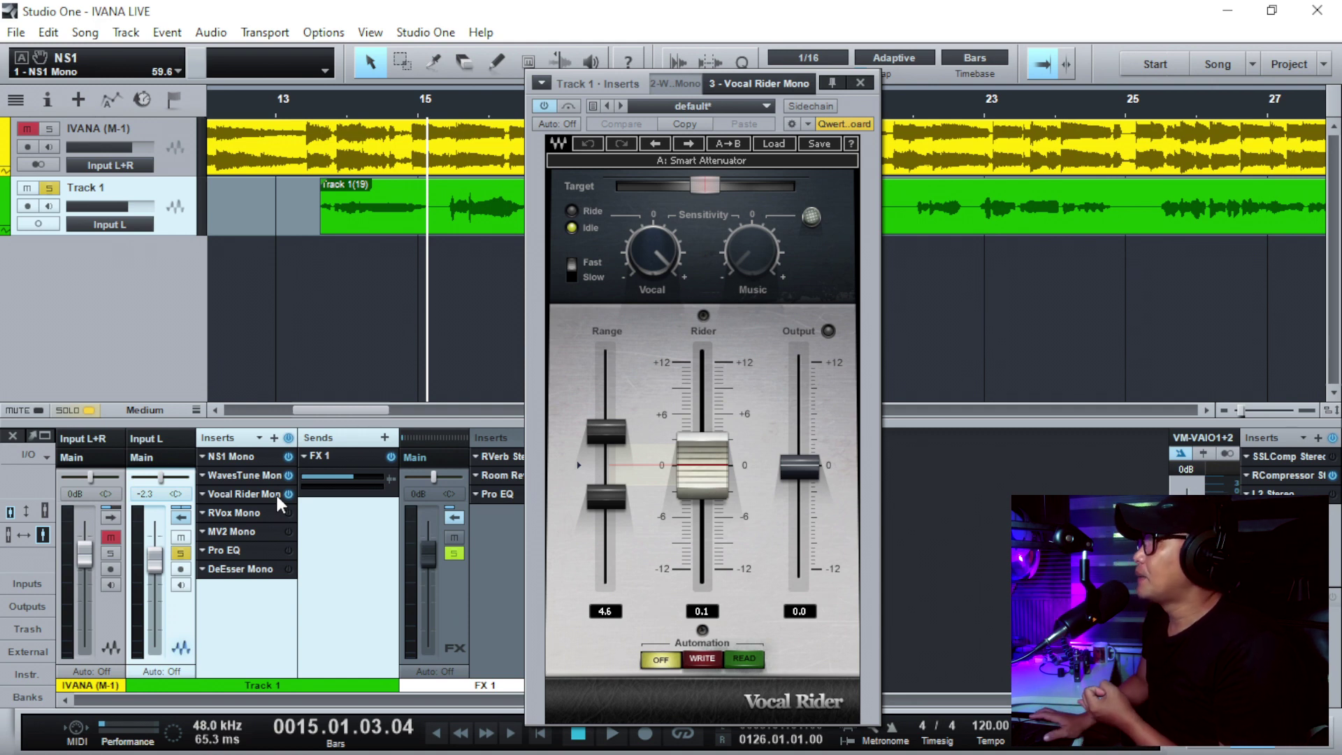
{"action": "left_click_drag", "start_coordinate": [702, 465], "coordinate": [702, 448]}
{"action": "left_click", "coordinate": [860, 82]}
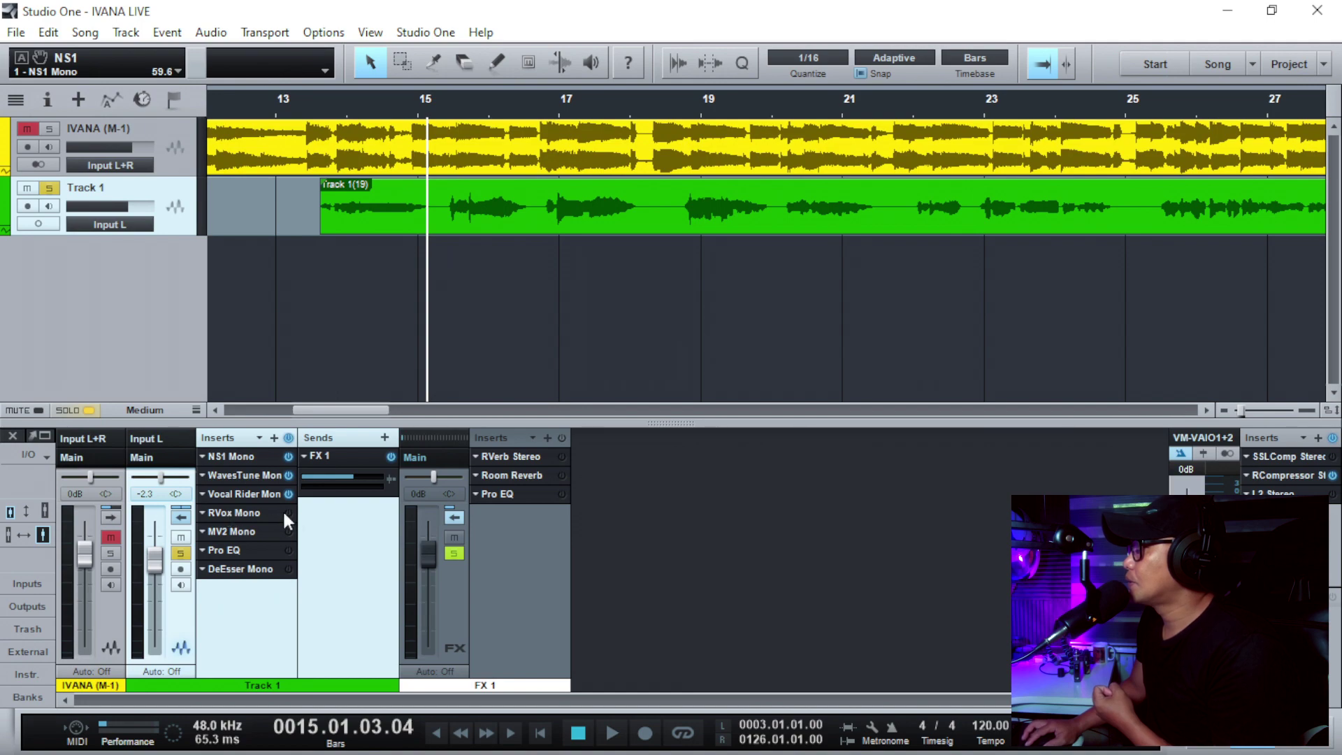
Open the RVox Mono insert on Track 1 and compare the soloed opening phrases with it active and bypassed
{"action": "left_click", "coordinate": [263, 511]}
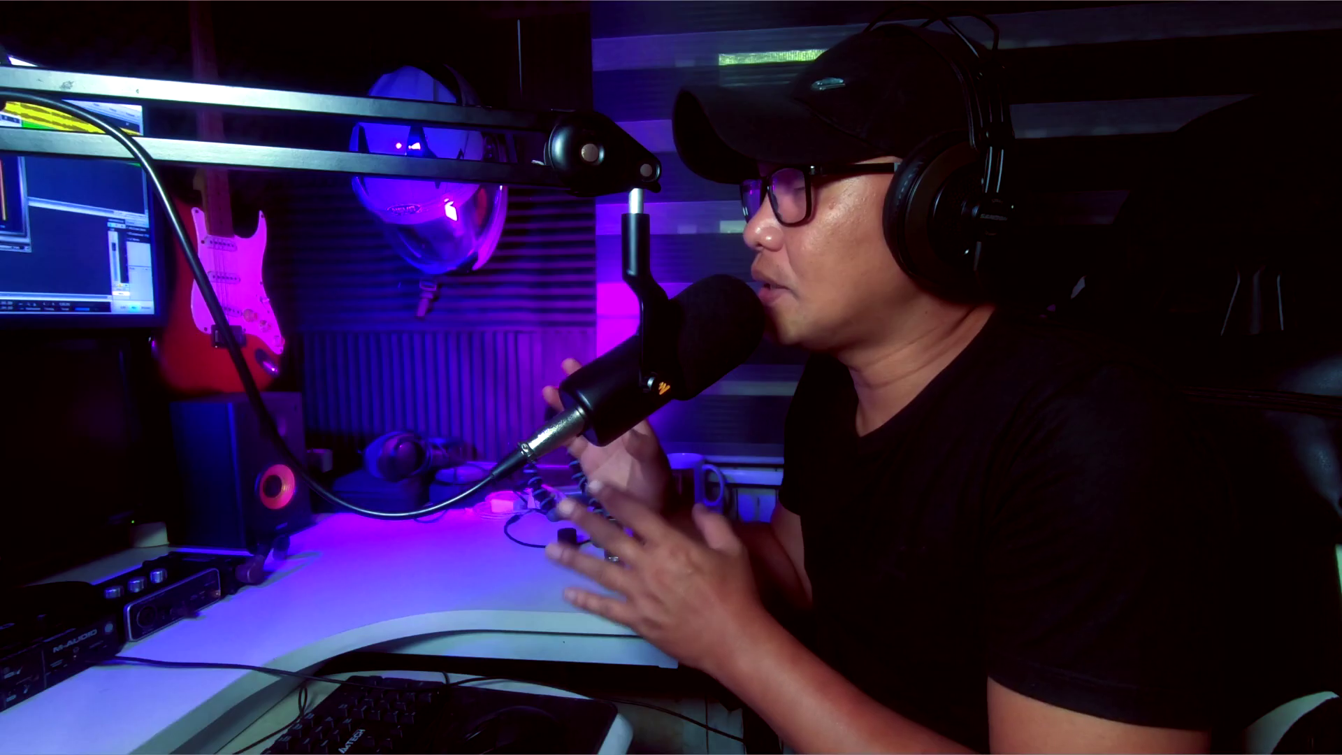
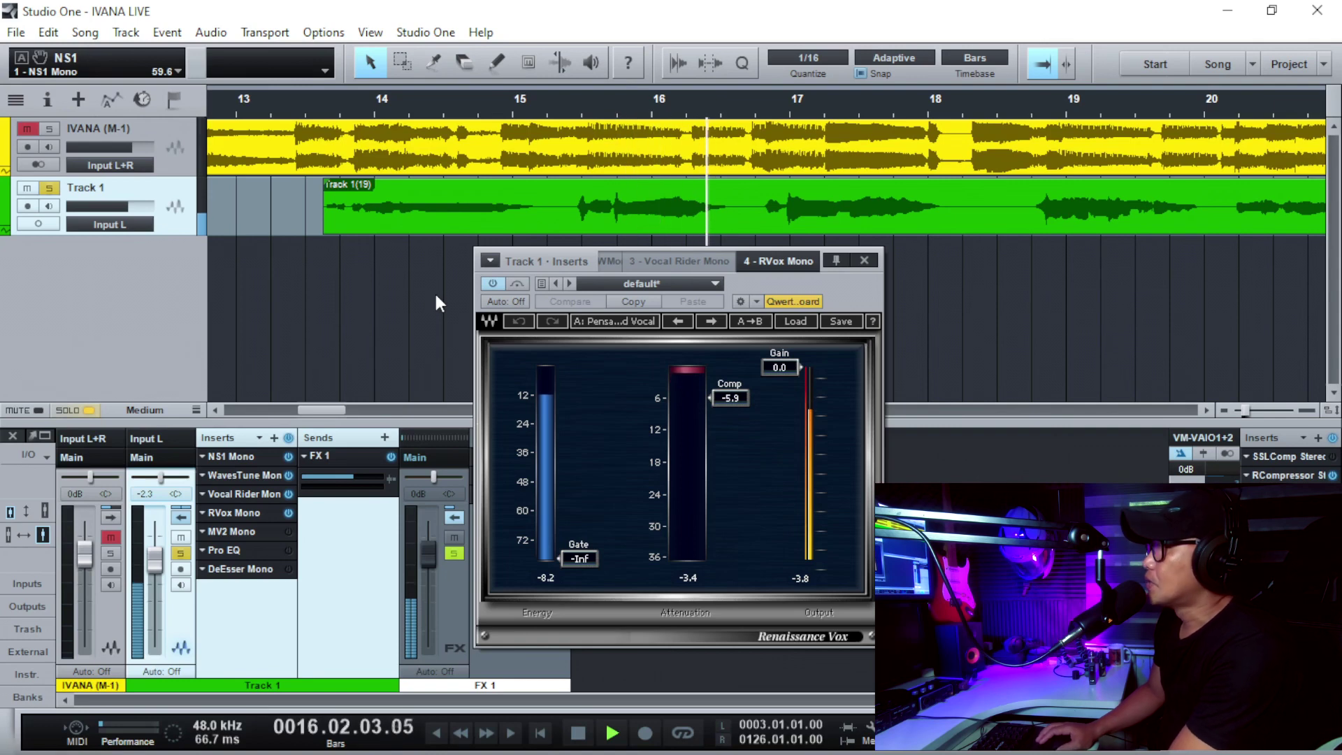
{"action": "key", "text": "space"}
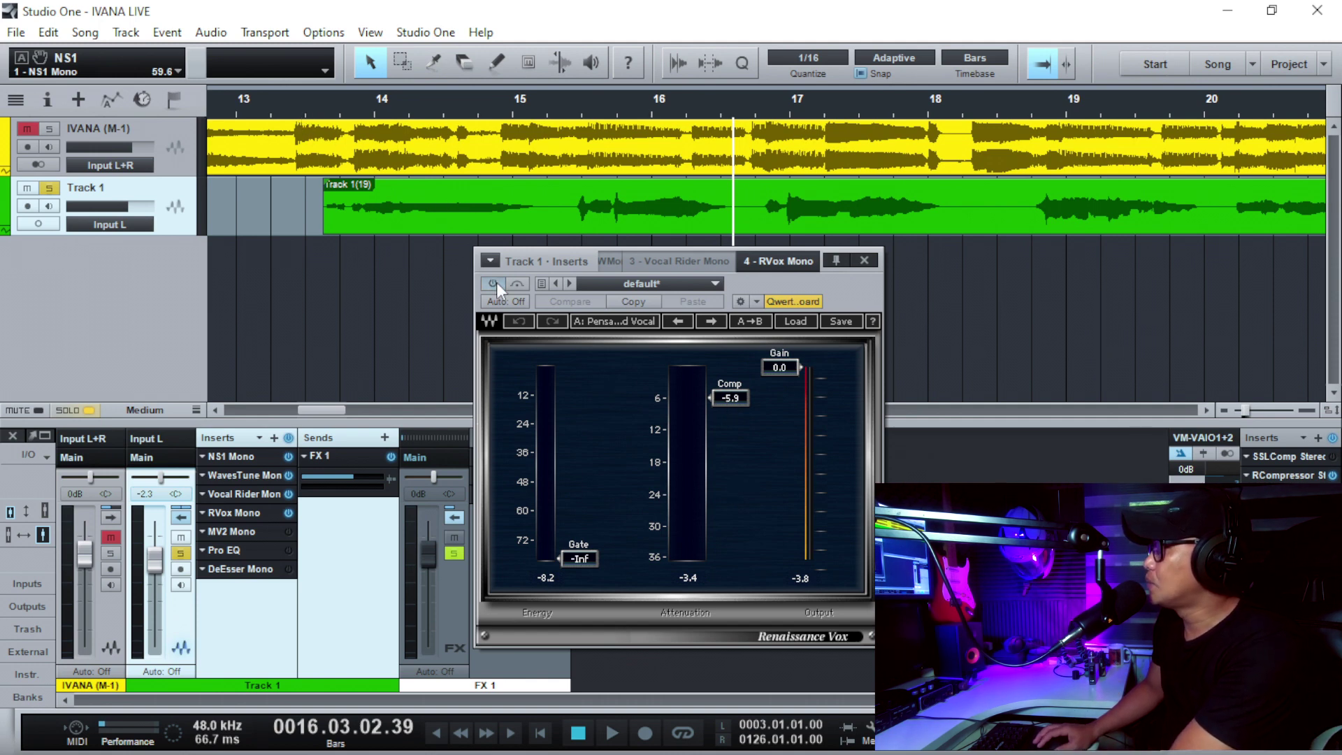
{"action": "left_click", "coordinate": [315, 104]}
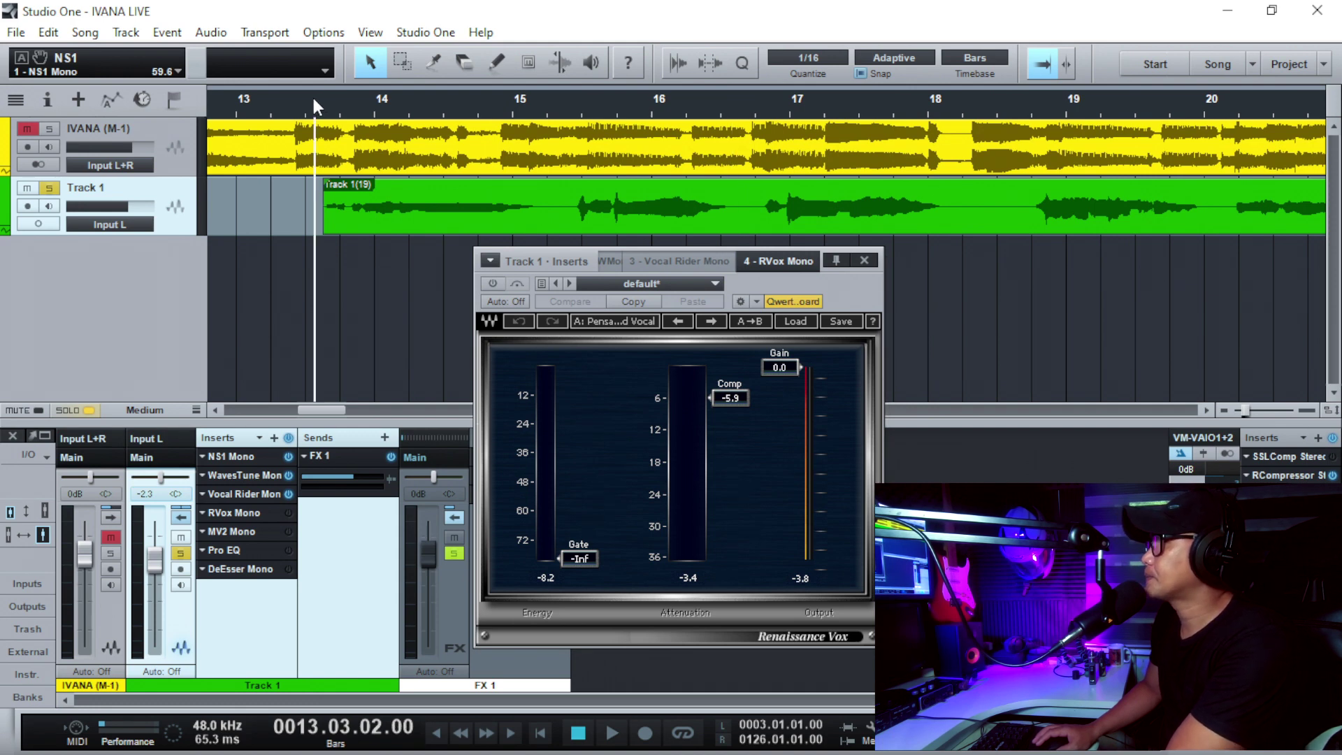
{"action": "key", "text": "space"}
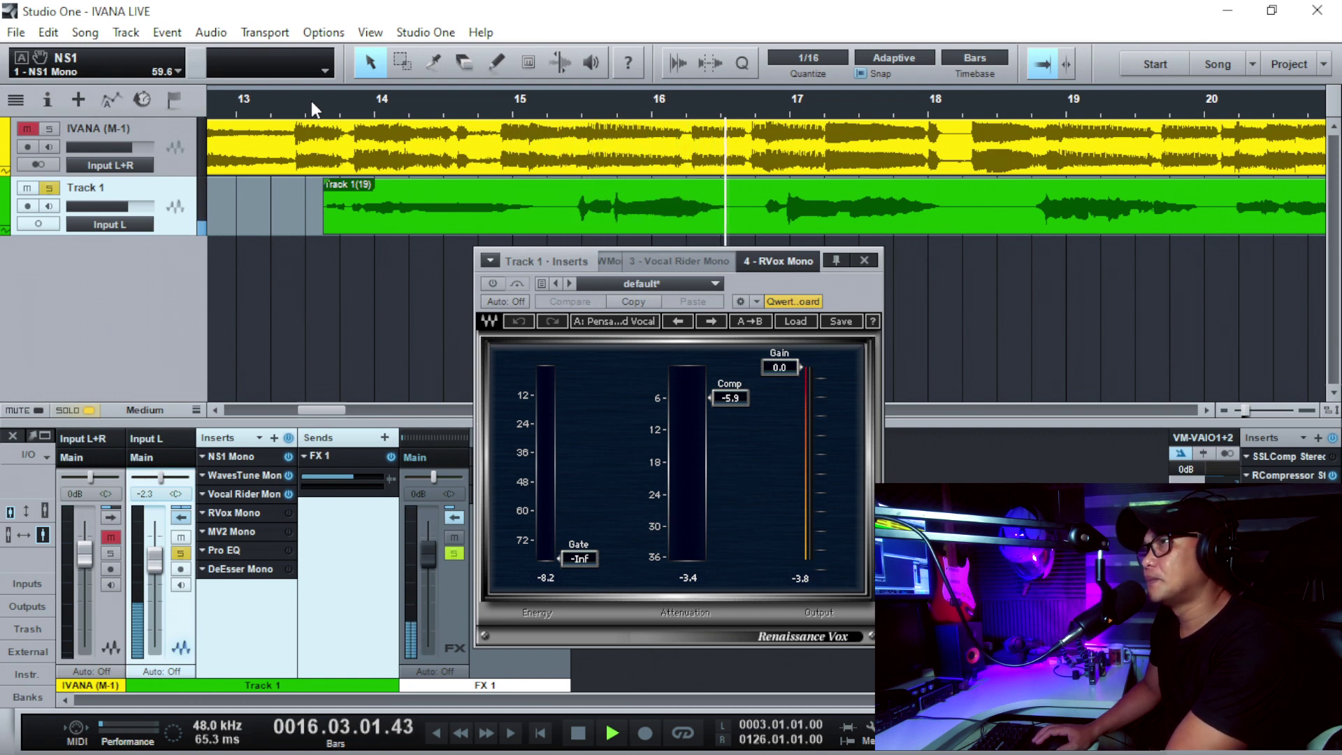
{"action": "key", "text": "space"}
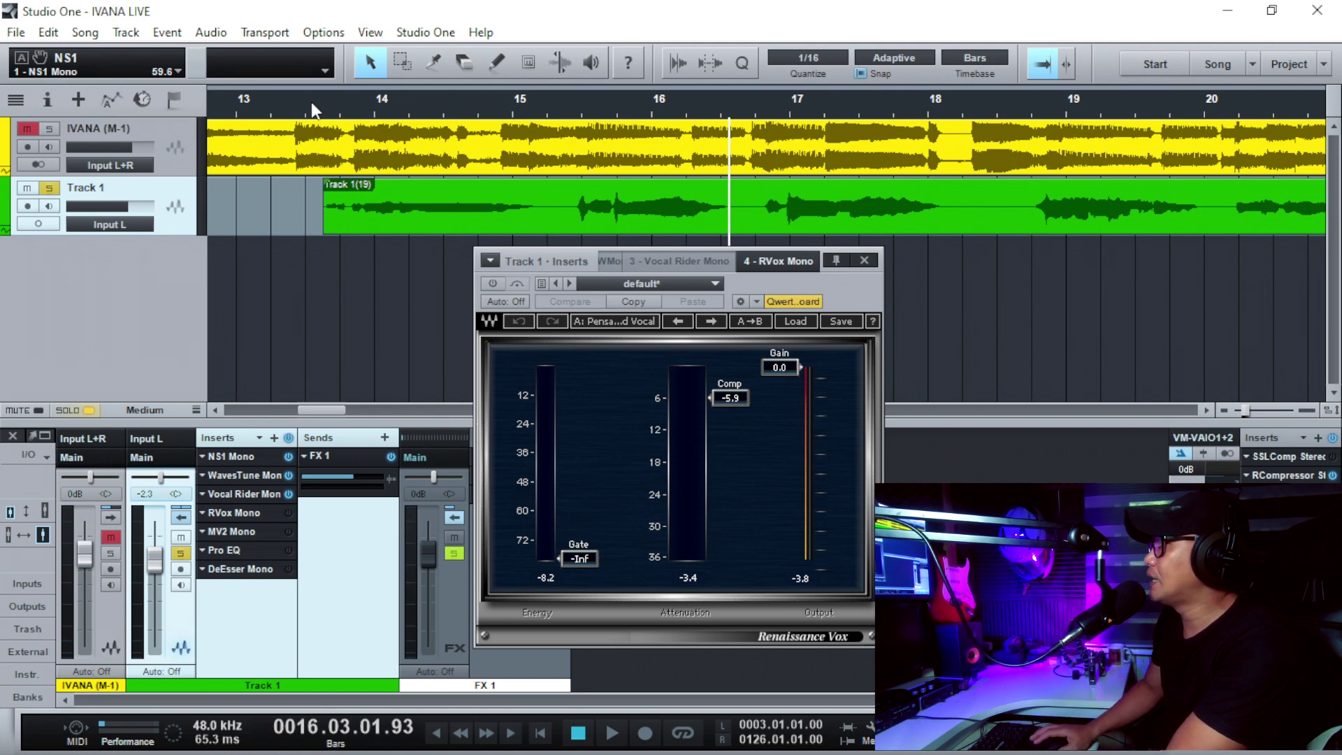
Reactivate RVox and replay the soloed vocal from 13.03.01.00 to about bar 16 to hear the compression
{"action": "left_click", "coordinate": [307, 110]}
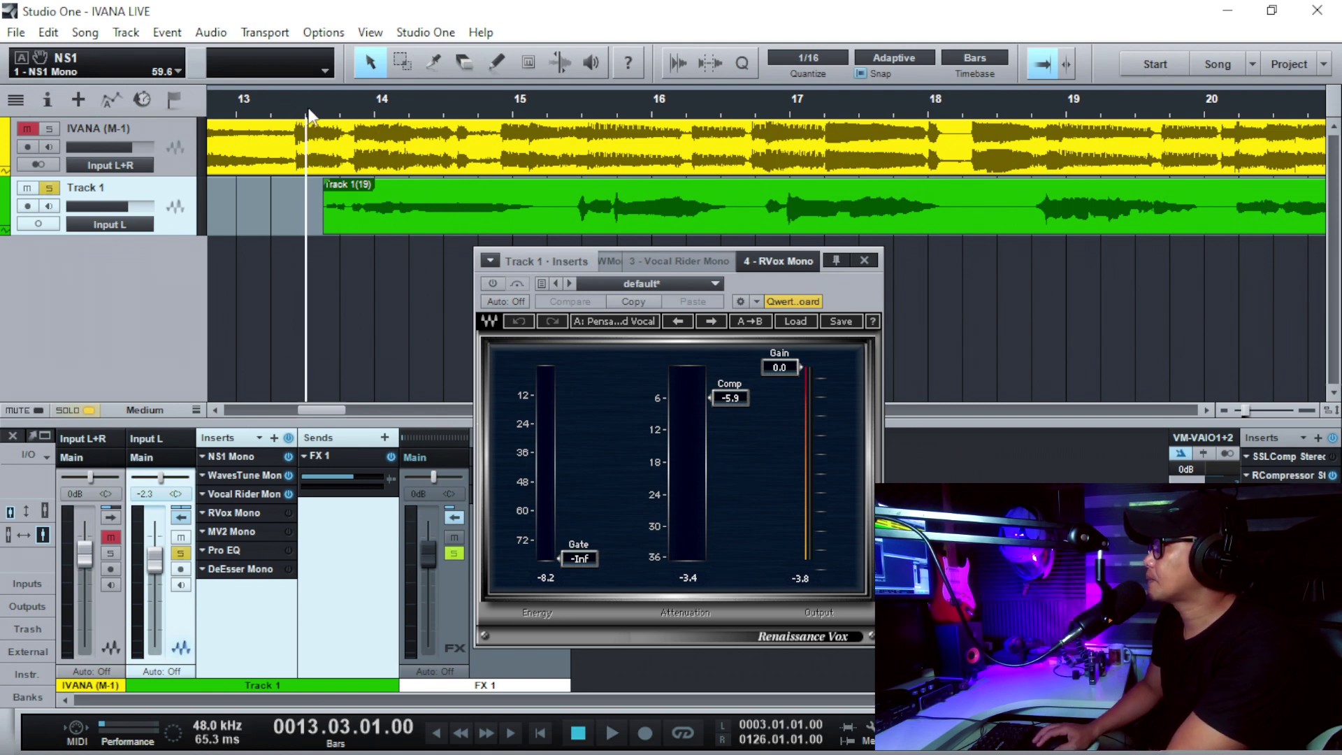
{"action": "left_click", "coordinate": [491, 284]}
{"action": "key", "text": "space"}
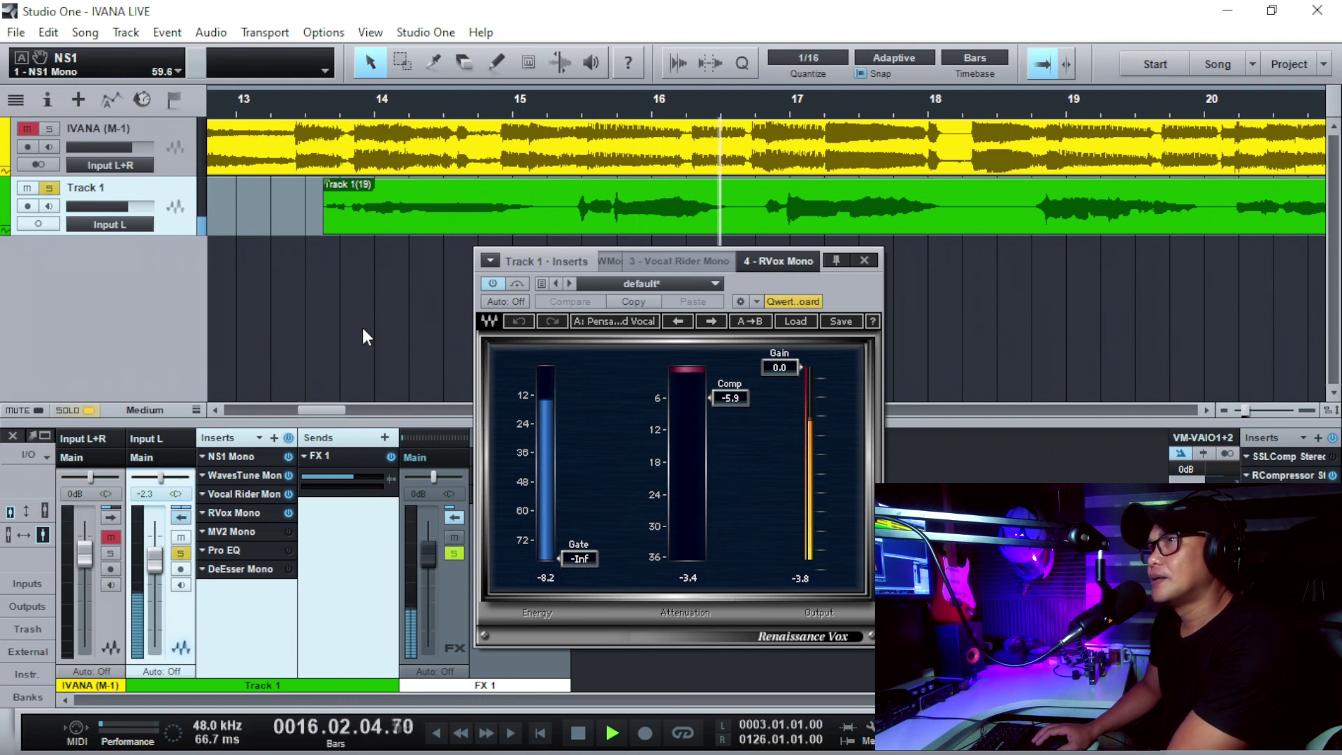
{"action": "key", "text": "space"}
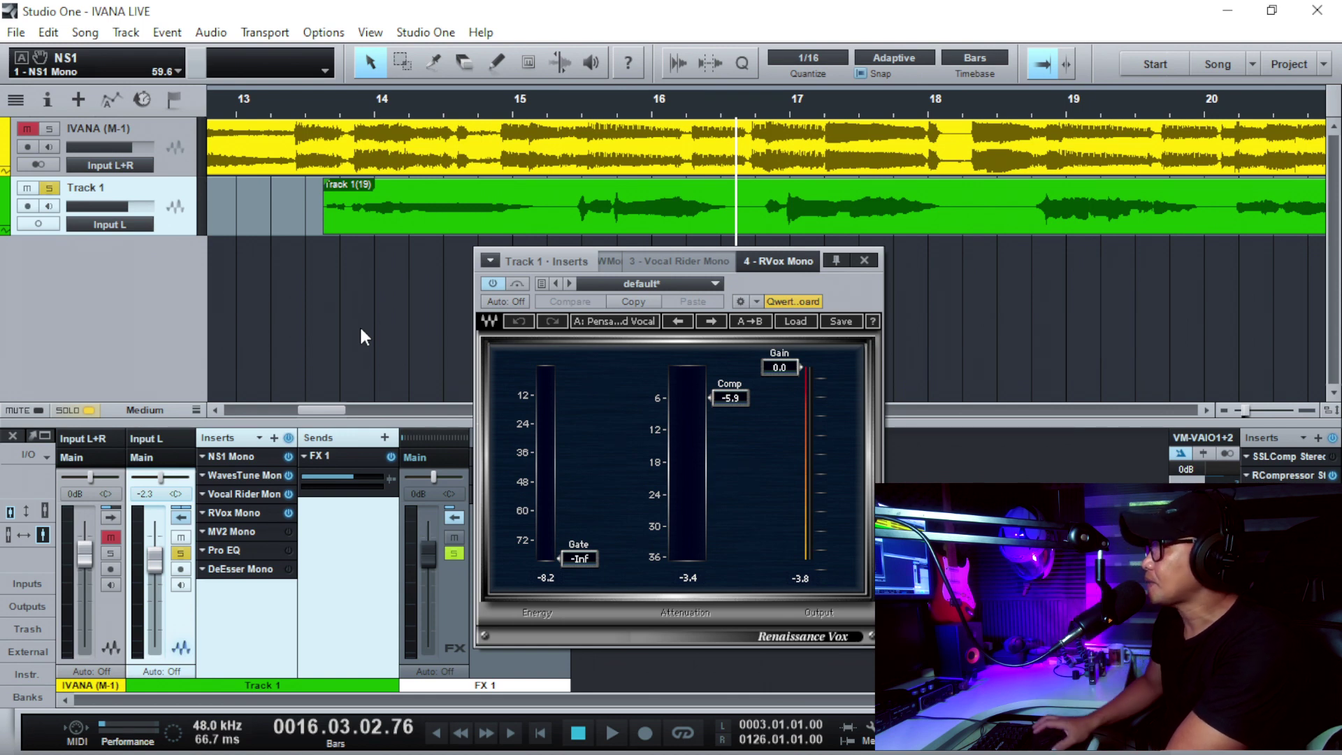
Replay the soloed opening from 13.03.02.00 with RVox bypassed and again with it active to compare the levels
{"action": "left_click", "coordinate": [492, 284]}
{"action": "left_click", "coordinate": [315, 112]}
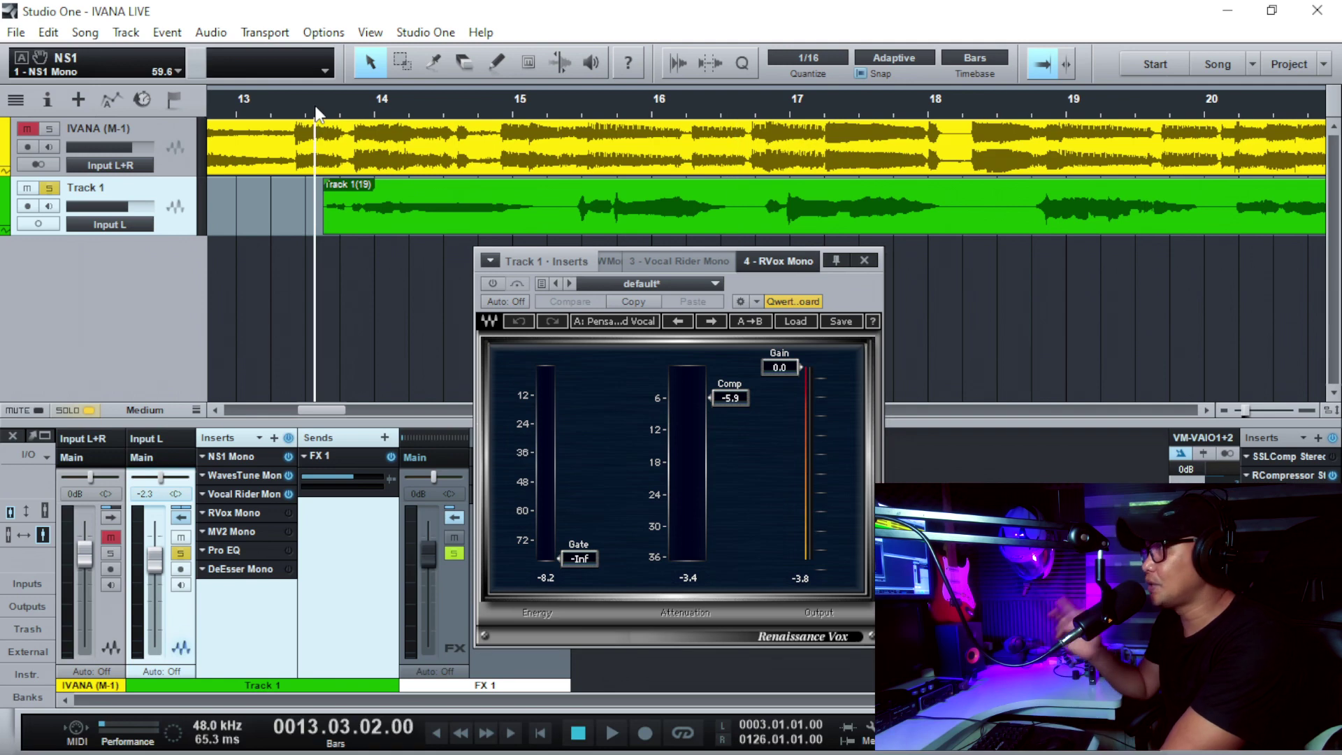
{"action": "key", "text": "space"}
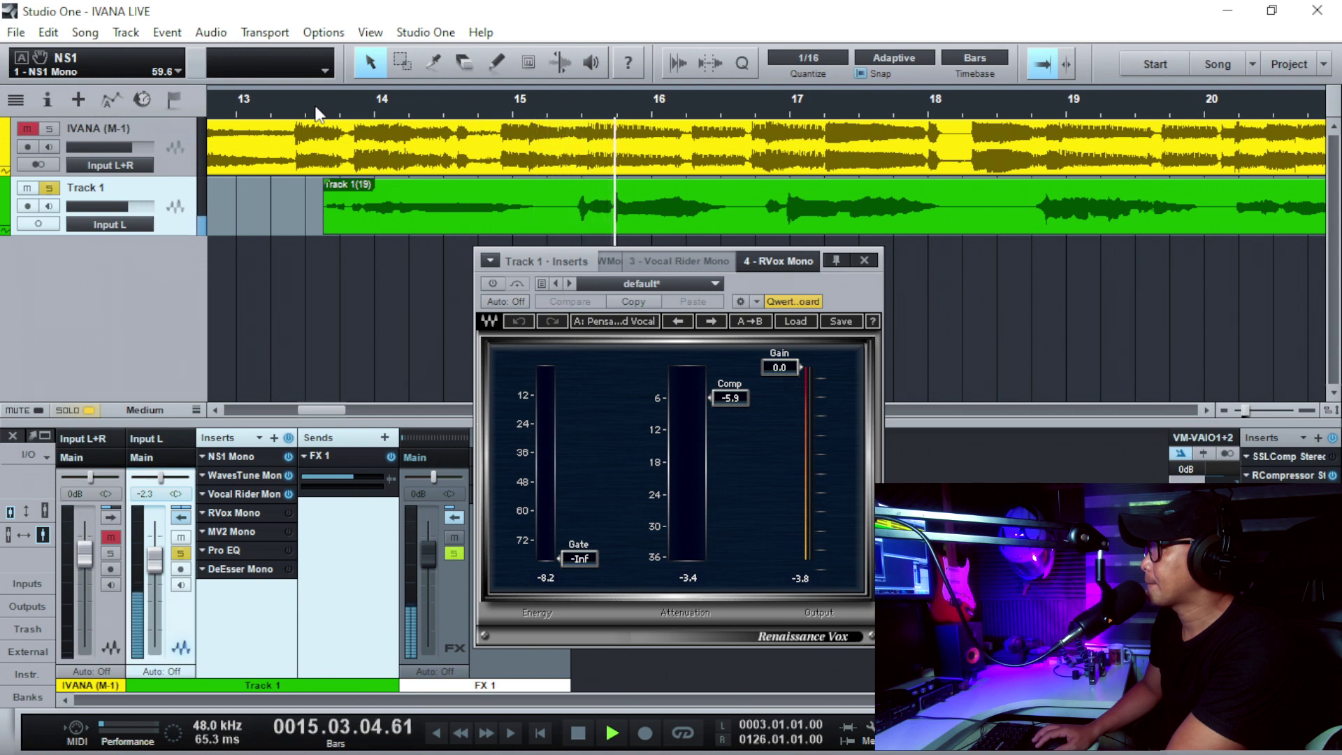
{"action": "left_click", "coordinate": [316, 114]}
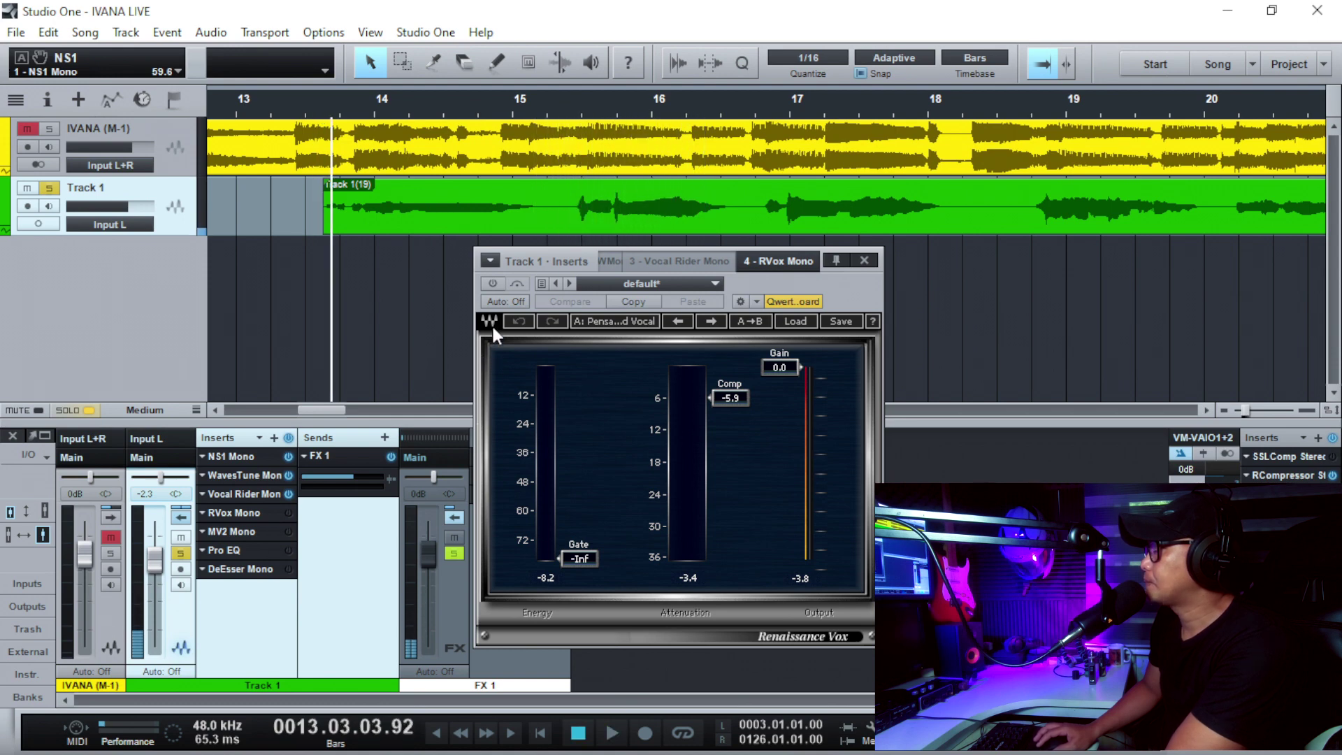
{"action": "left_click", "coordinate": [493, 284]}
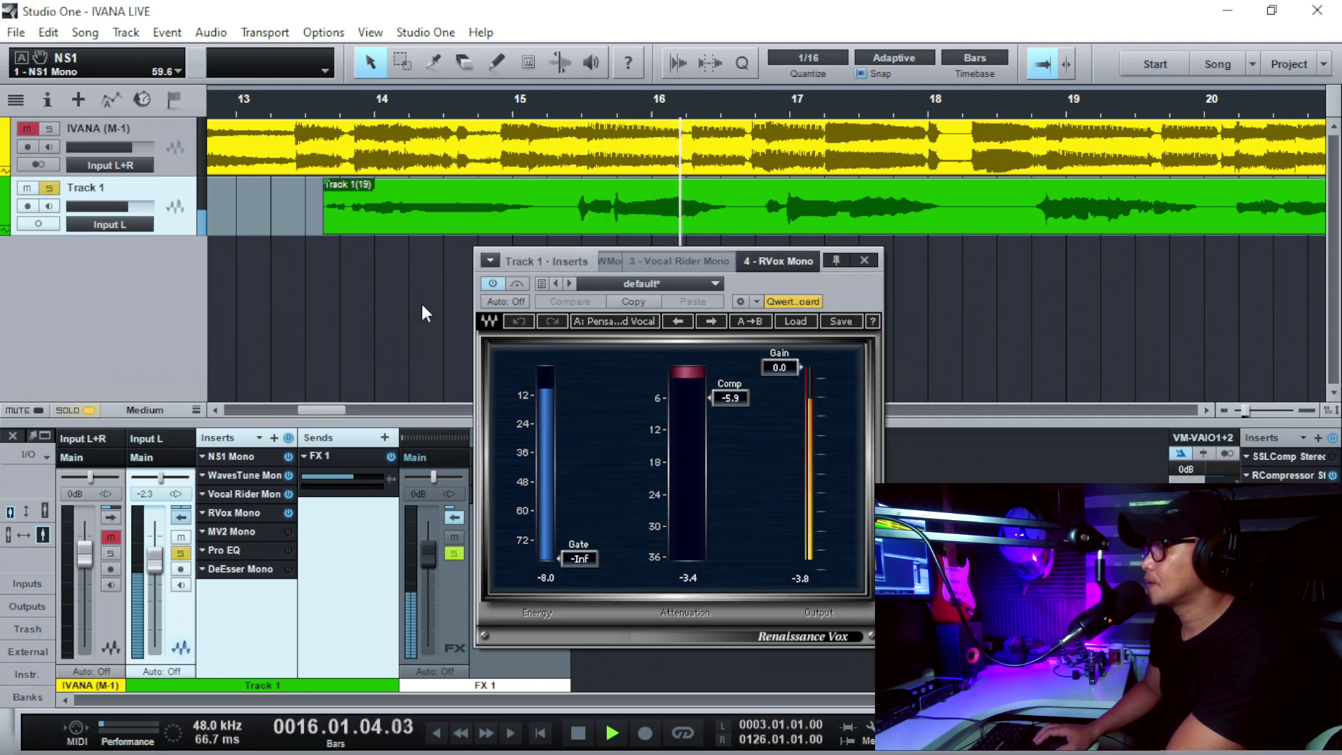
{"action": "key", "text": "space"}
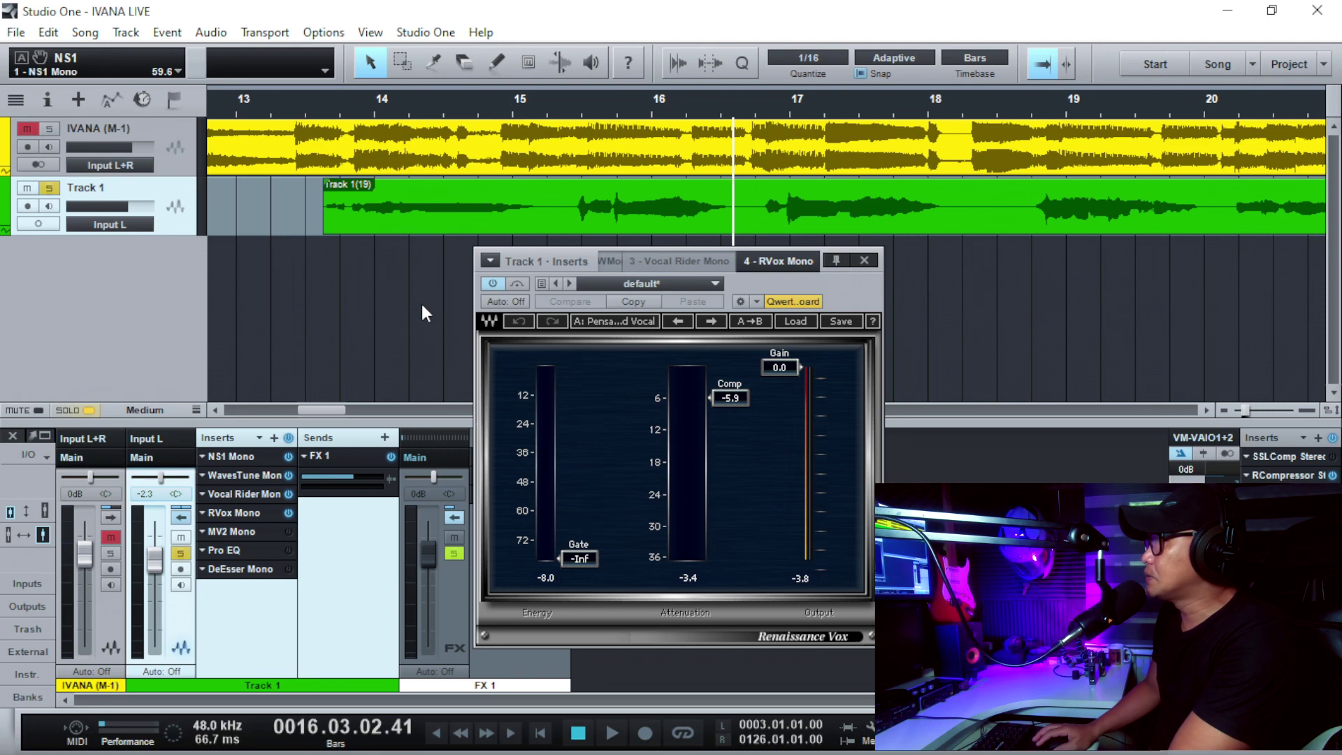
Unsolo Track 1 and play the vocal with the backing track from 13.03.01.00 to about bar 18 with RVox bypassed
{"action": "left_click", "coordinate": [492, 284]}
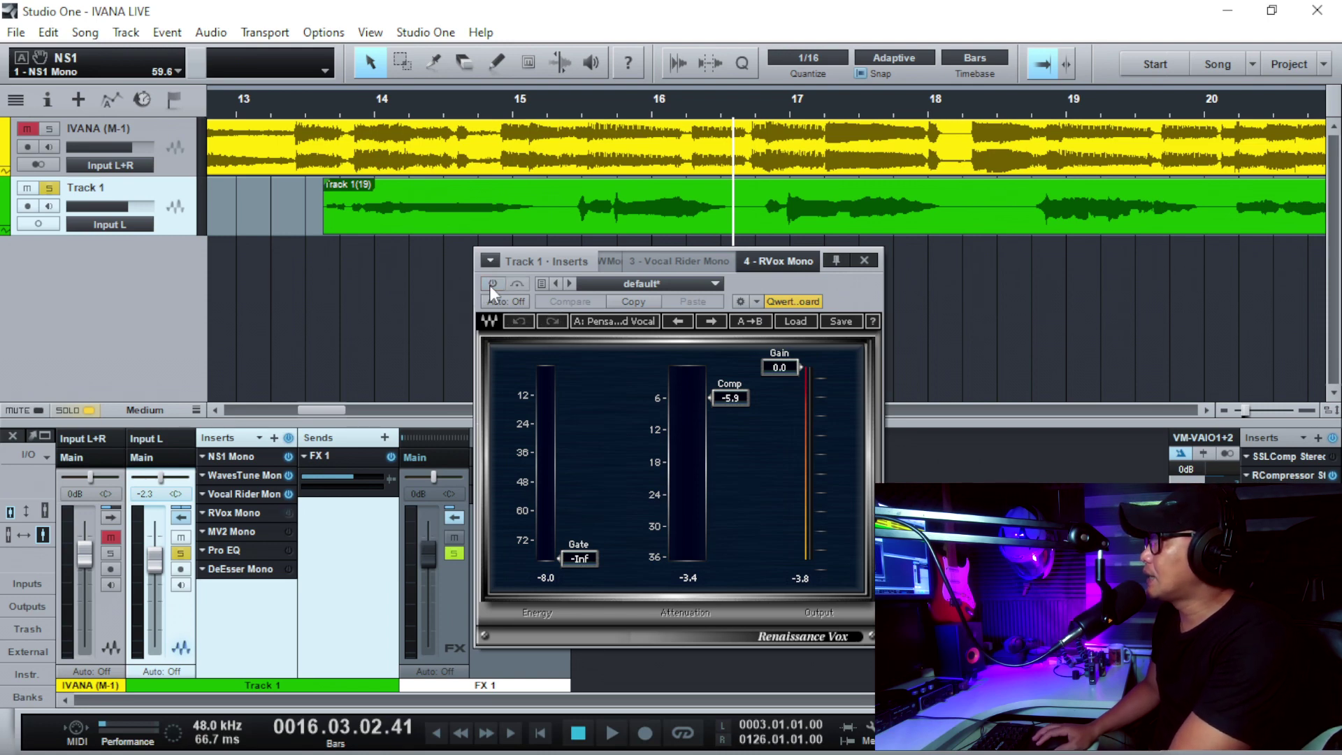
{"action": "left_click", "coordinate": [303, 99]}
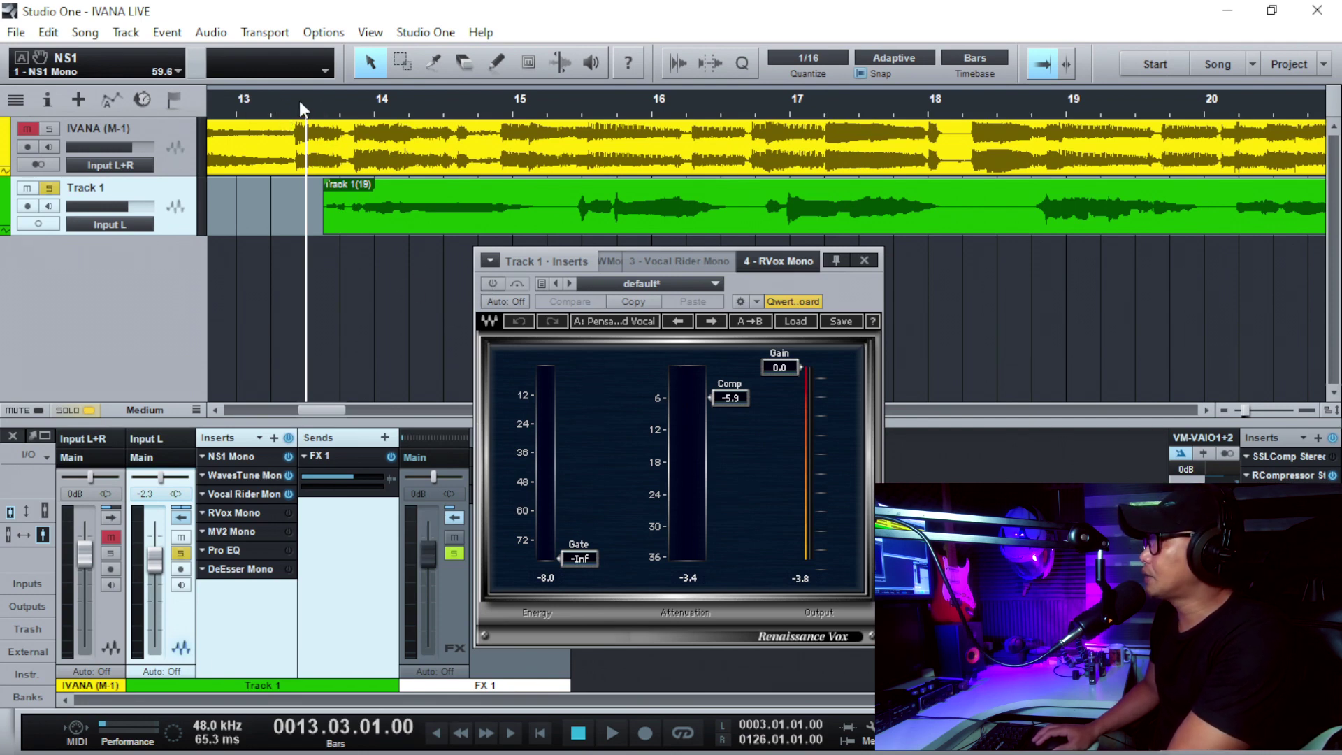
{"action": "left_click", "coordinate": [330, 283]}
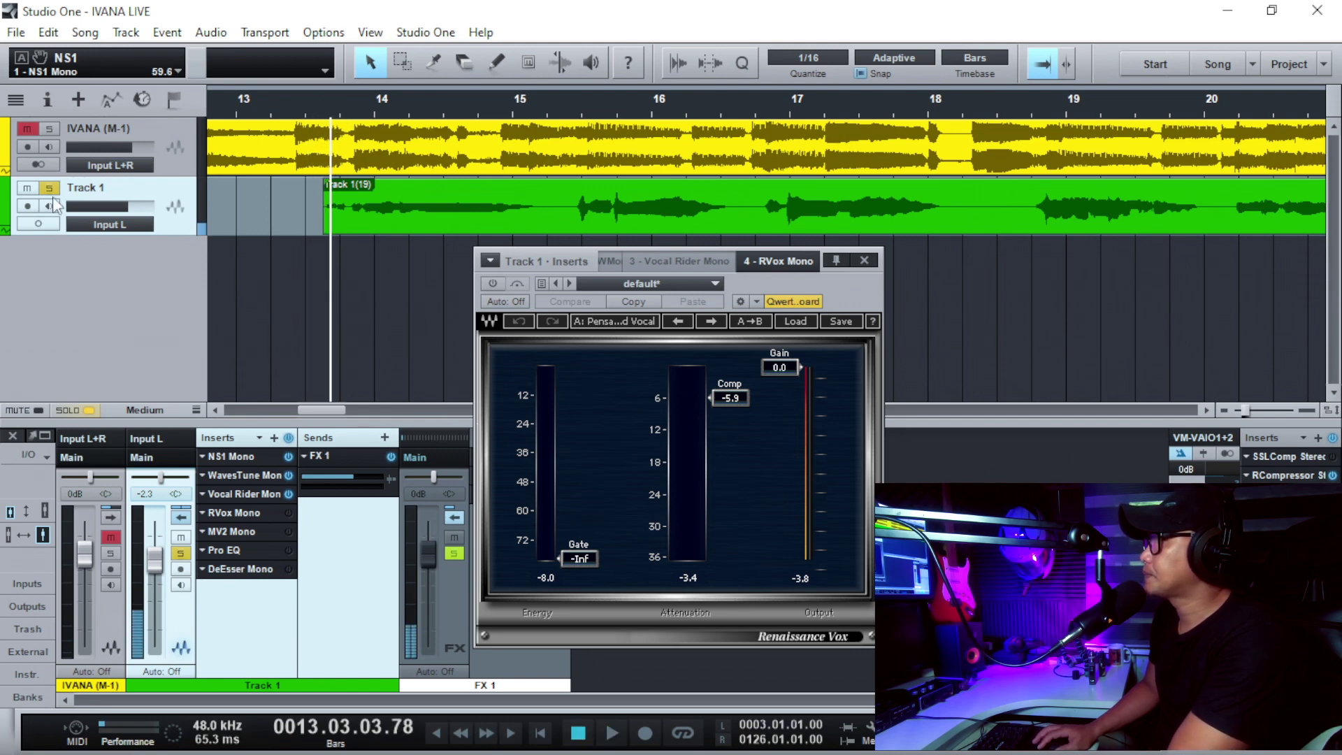
{"action": "left_click", "coordinate": [49, 188]}
{"action": "key", "text": "space"}
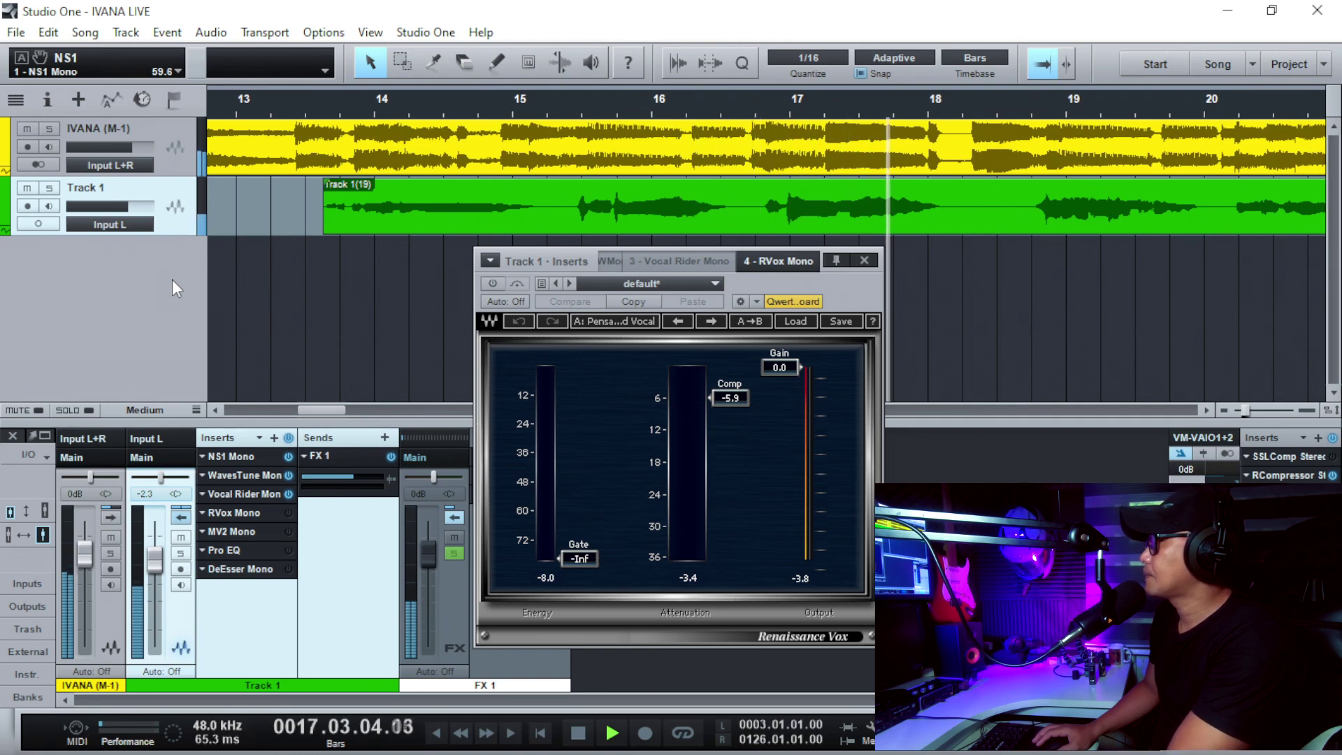
{"action": "key", "text": "space"}
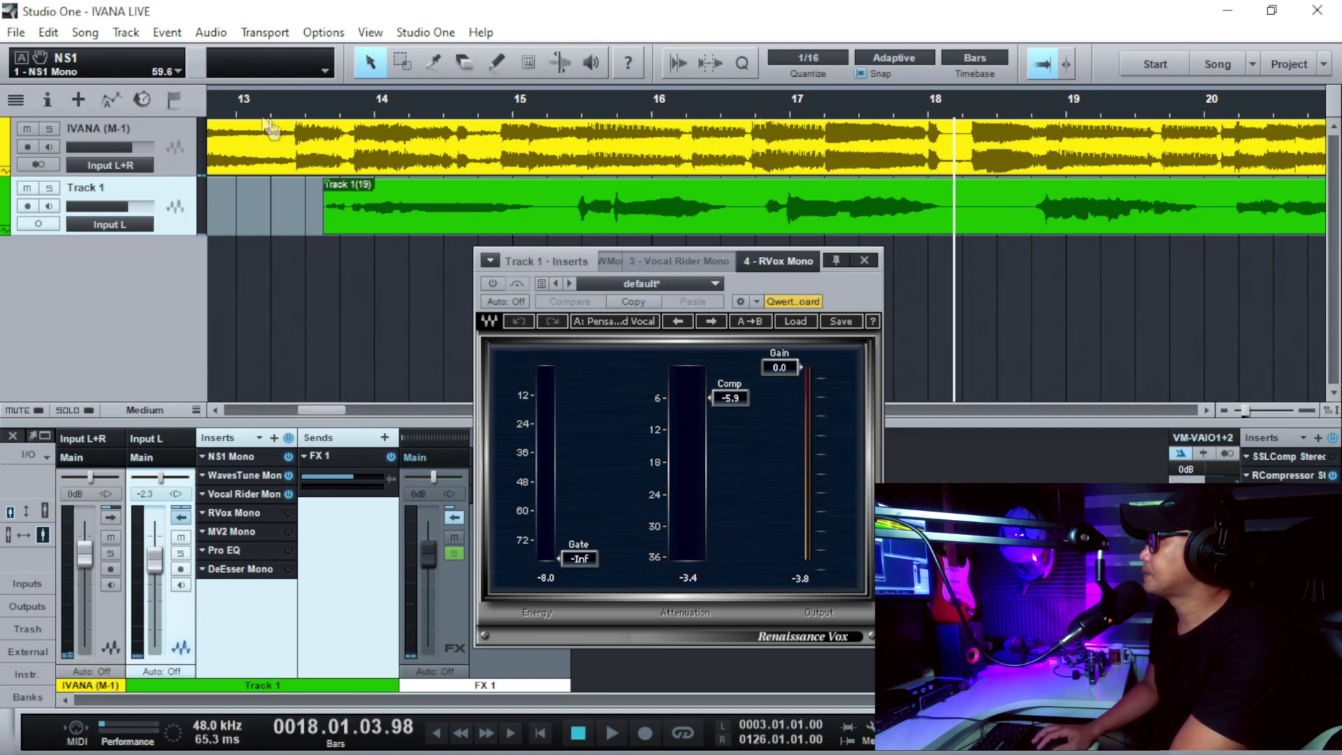
Reactivate RVox on Track 1 and replay the full mix from 13.03.01.00 to about bar 18
{"action": "left_click", "coordinate": [304, 104]}
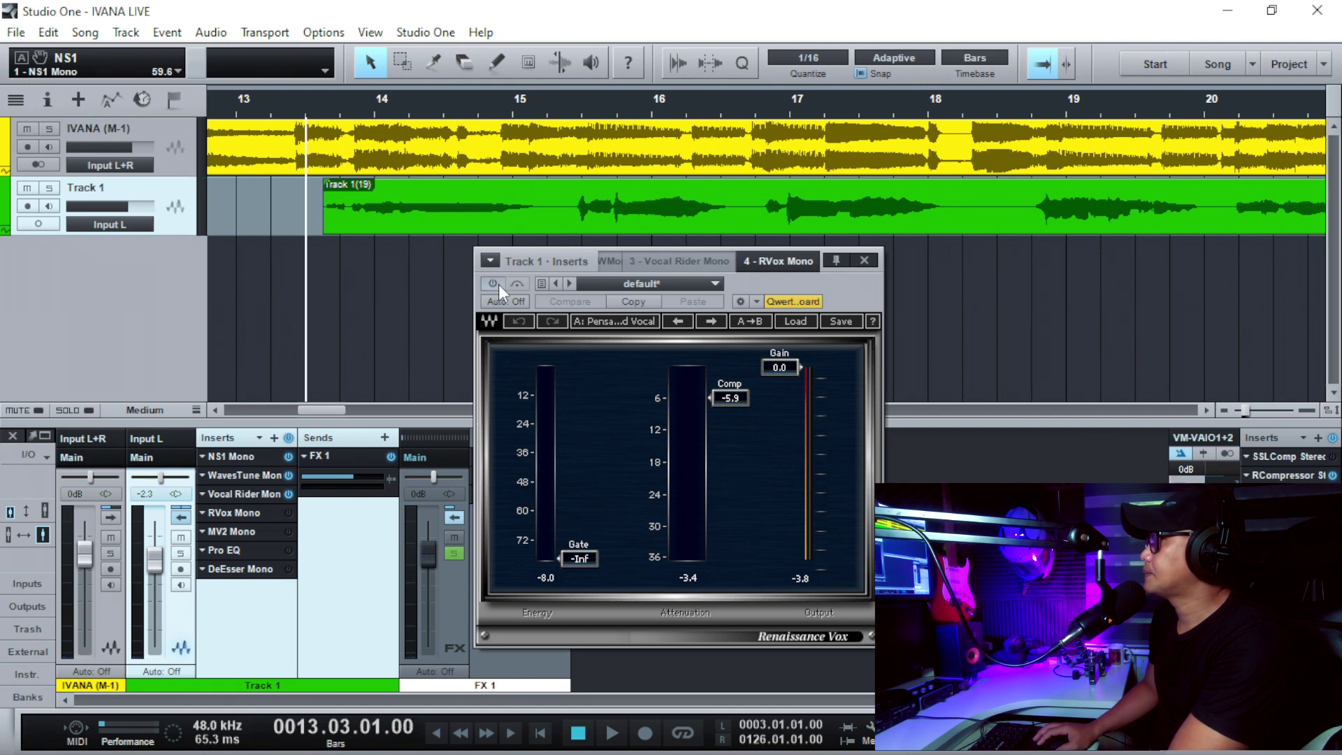
{"action": "key", "text": "space"}
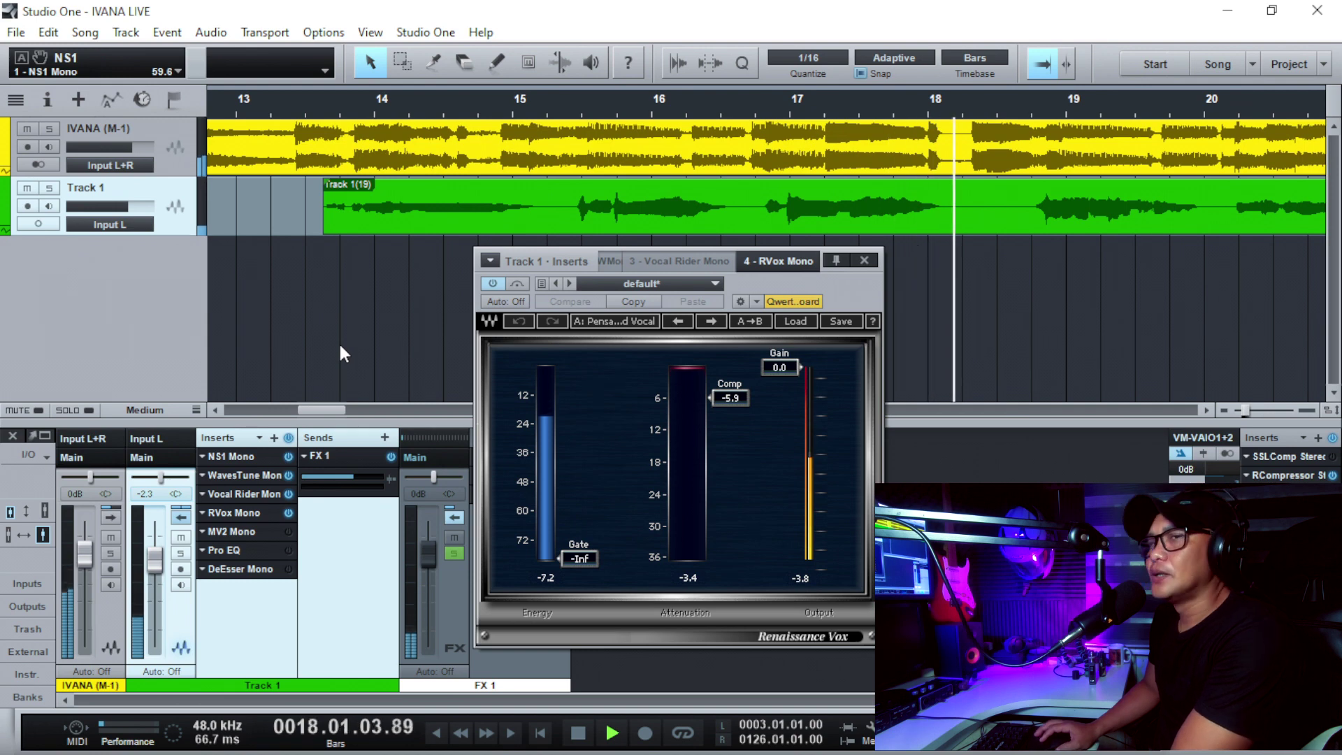
{"action": "key", "text": "space"}
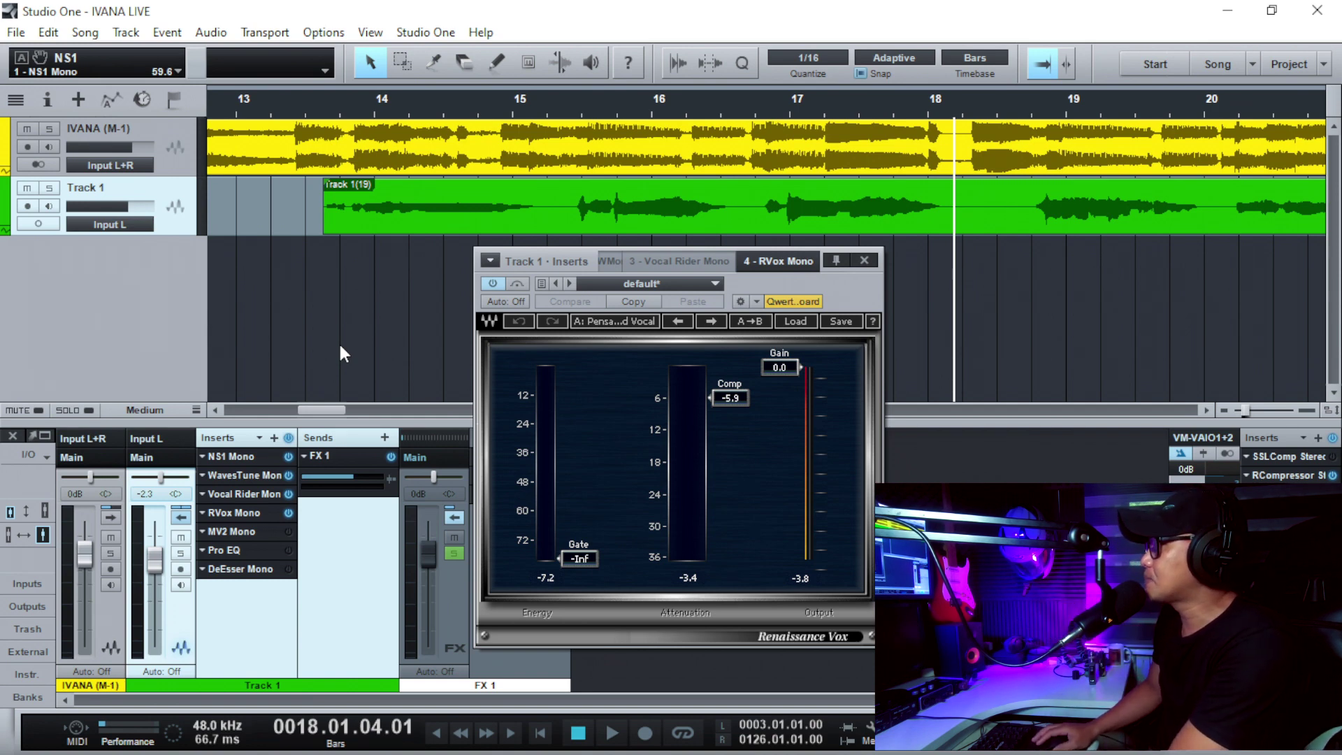
Replay the full mix from 13.03.01.00 with RVox bypassed and again with it active, and close the plug-in
{"action": "left_click", "coordinate": [493, 284]}
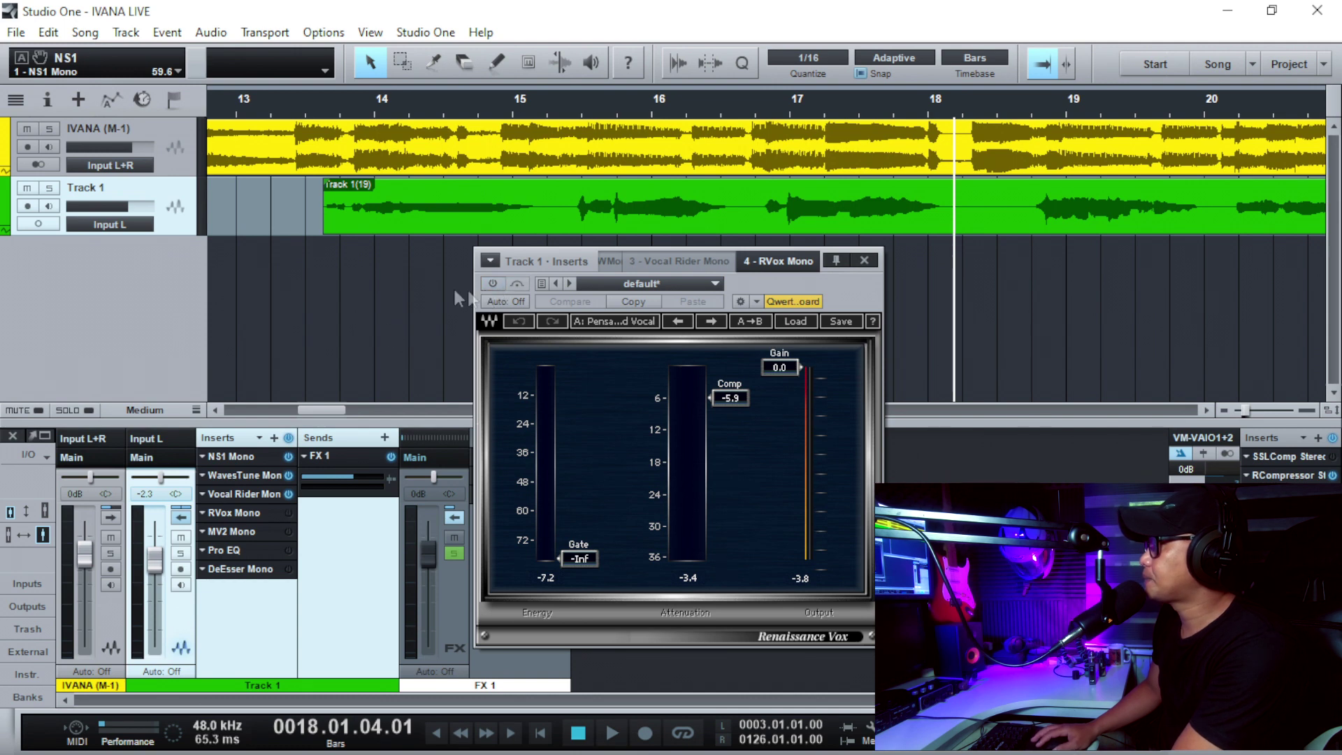
{"action": "left_click", "coordinate": [296, 106]}
{"action": "key", "text": "space"}
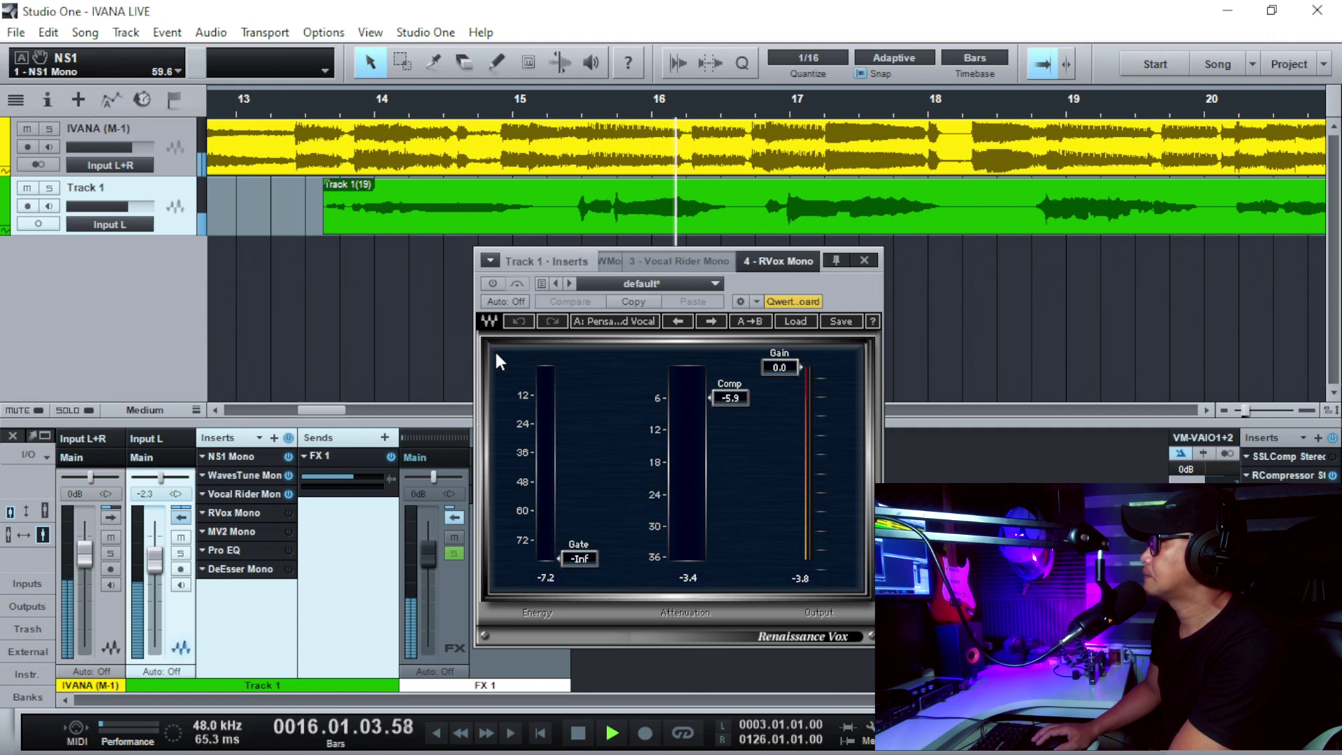
{"action": "key", "text": "space"}
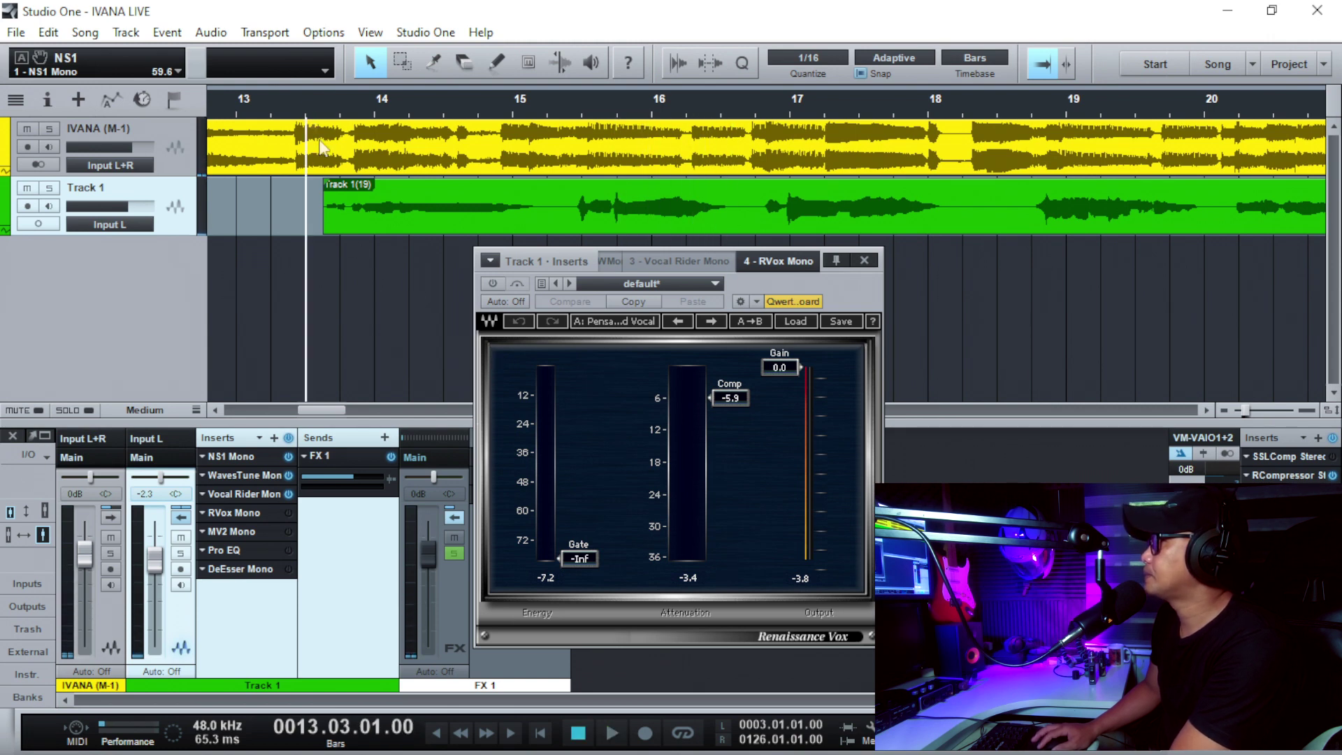
{"action": "left_click", "coordinate": [493, 285]}
{"action": "key", "text": "space"}
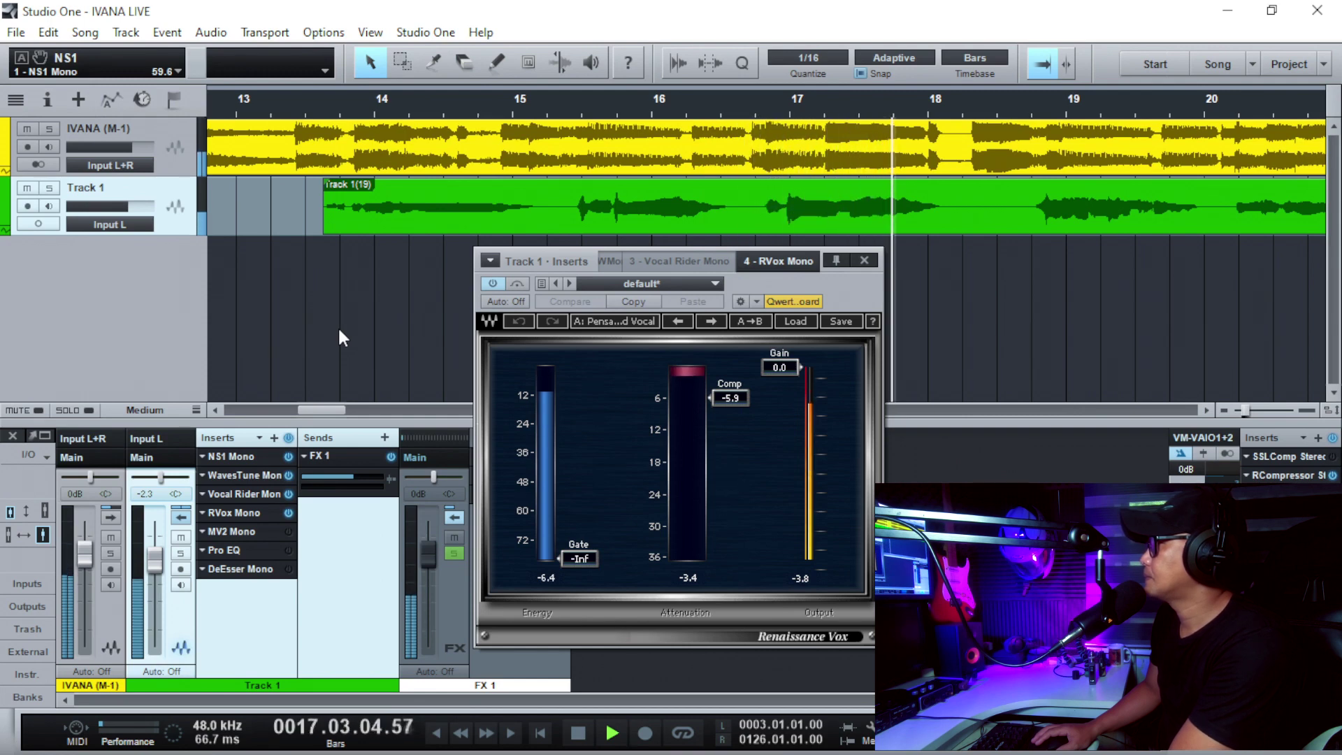
{"action": "key", "text": "space"}
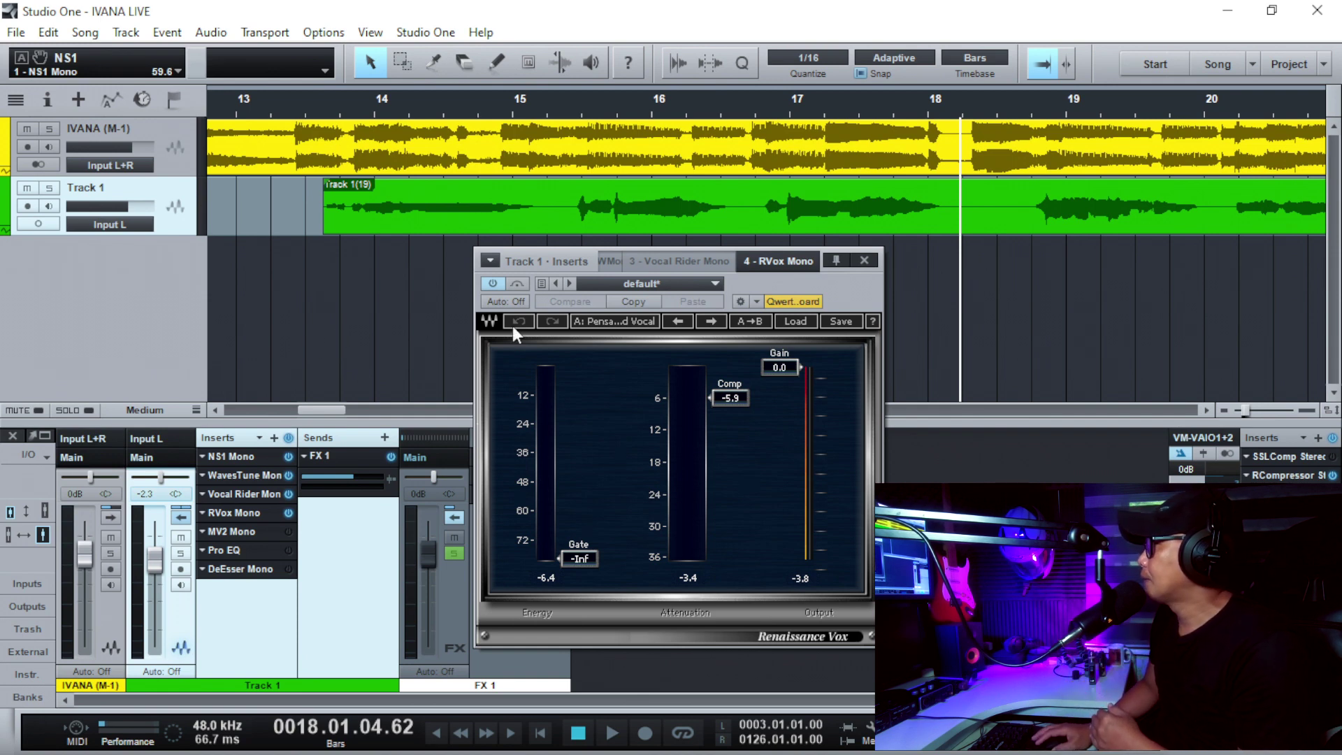
{"action": "left_click", "coordinate": [867, 261]}
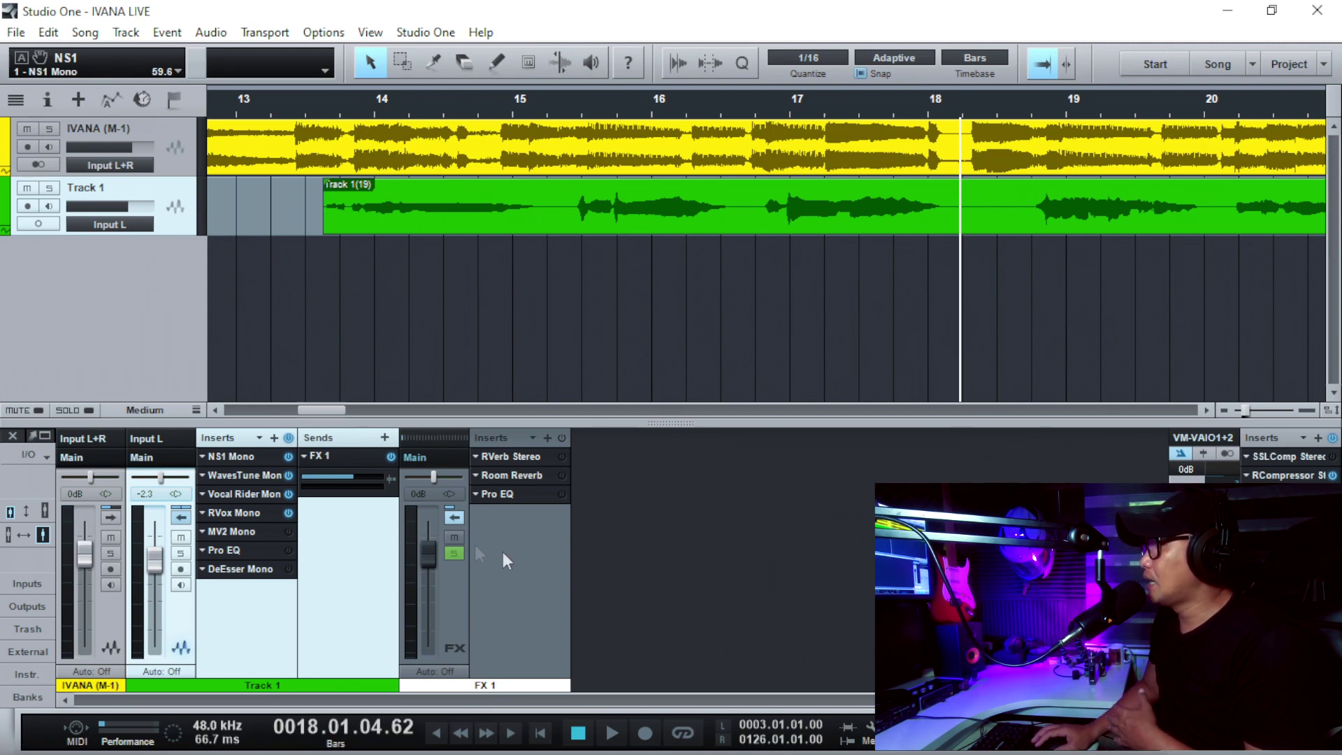
Open MV2 on Track 1 and play the full mix from 13.03.01.00 to about bar 17 with it bypassed
{"action": "left_click", "coordinate": [264, 532]}
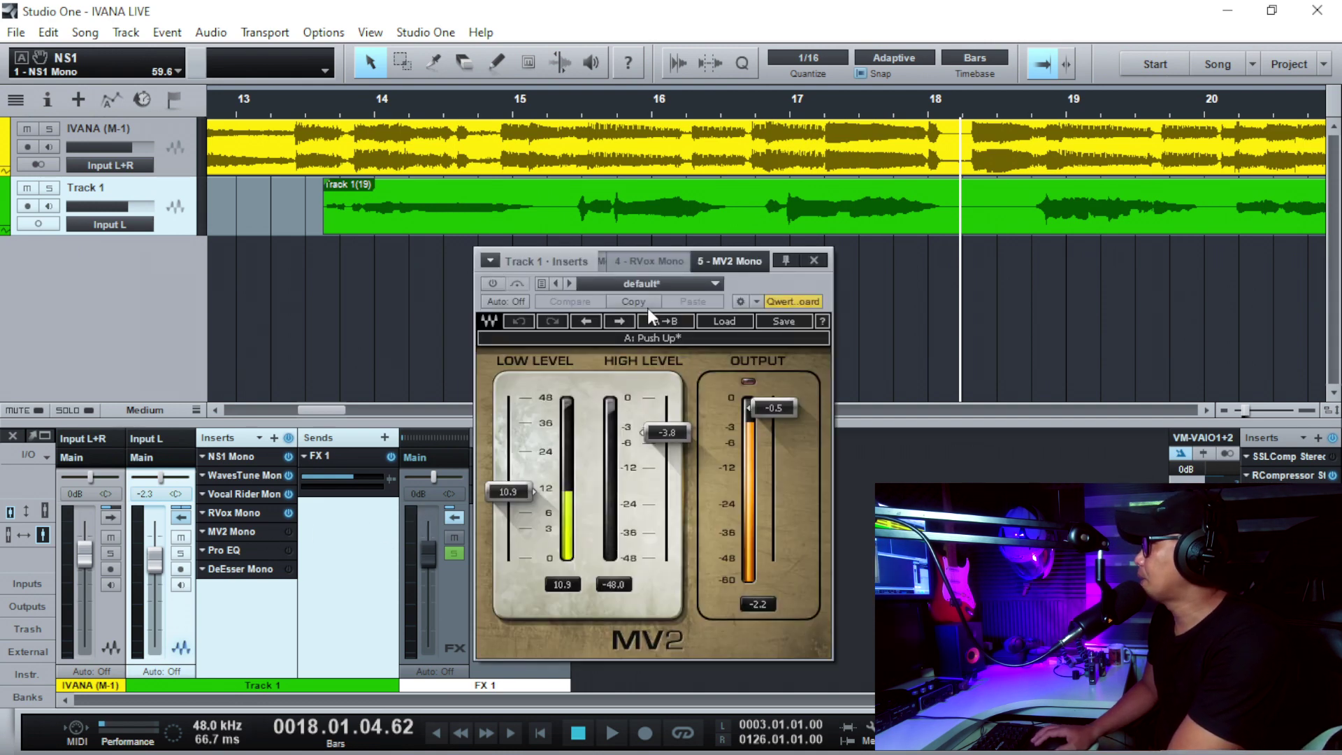
{"action": "left_click", "coordinate": [325, 112]}
{"action": "left_click", "coordinate": [308, 109]}
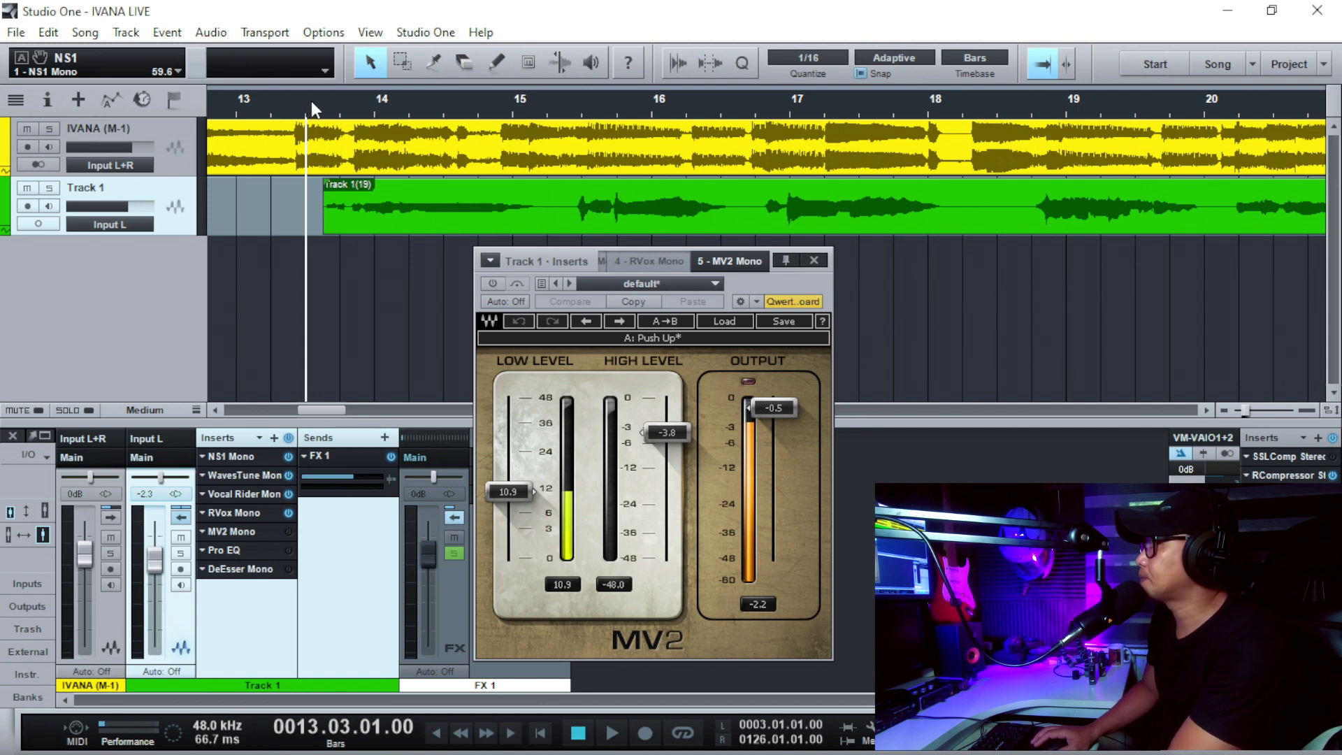
{"action": "key", "text": "space"}
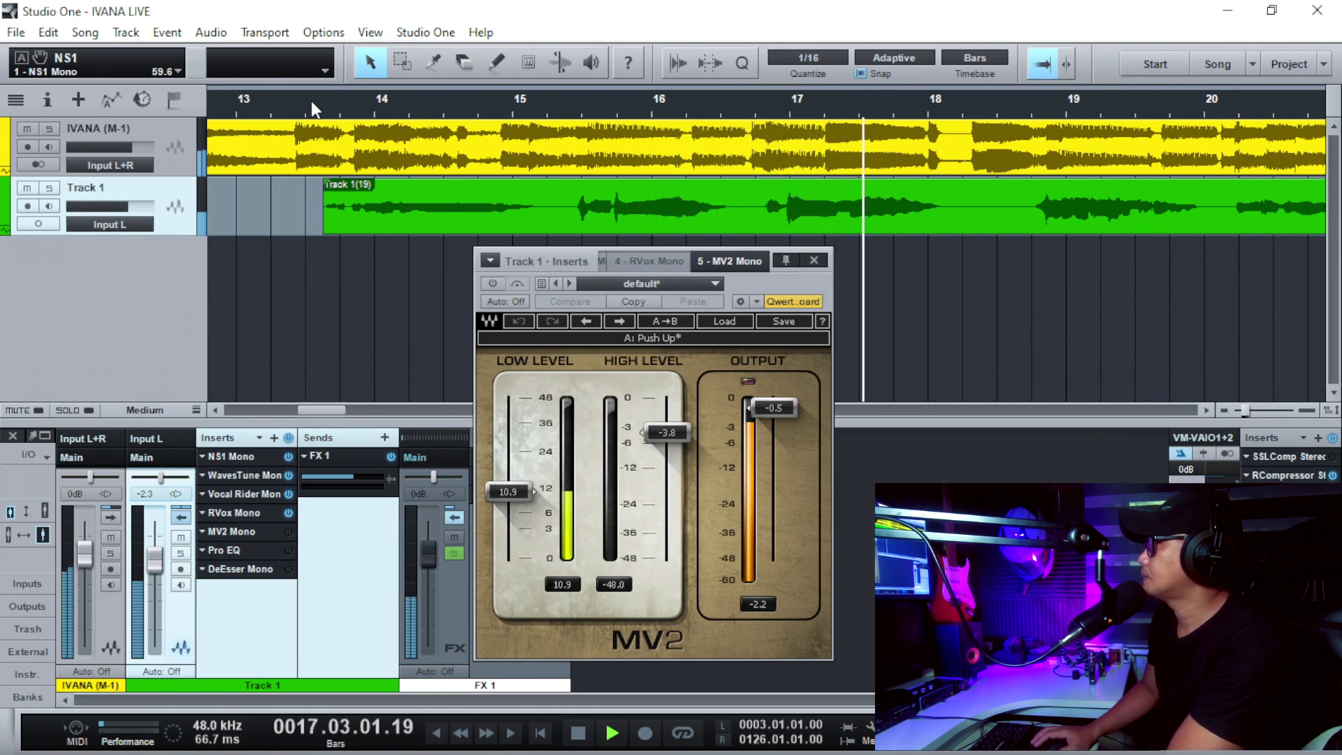
{"action": "key", "text": "space"}
Activate MV2 on Track 1 and replay the full mix from 13.03.01.00 to about bar 18
{"action": "left_click", "coordinate": [304, 99]}
{"action": "left_click", "coordinate": [492, 283]}
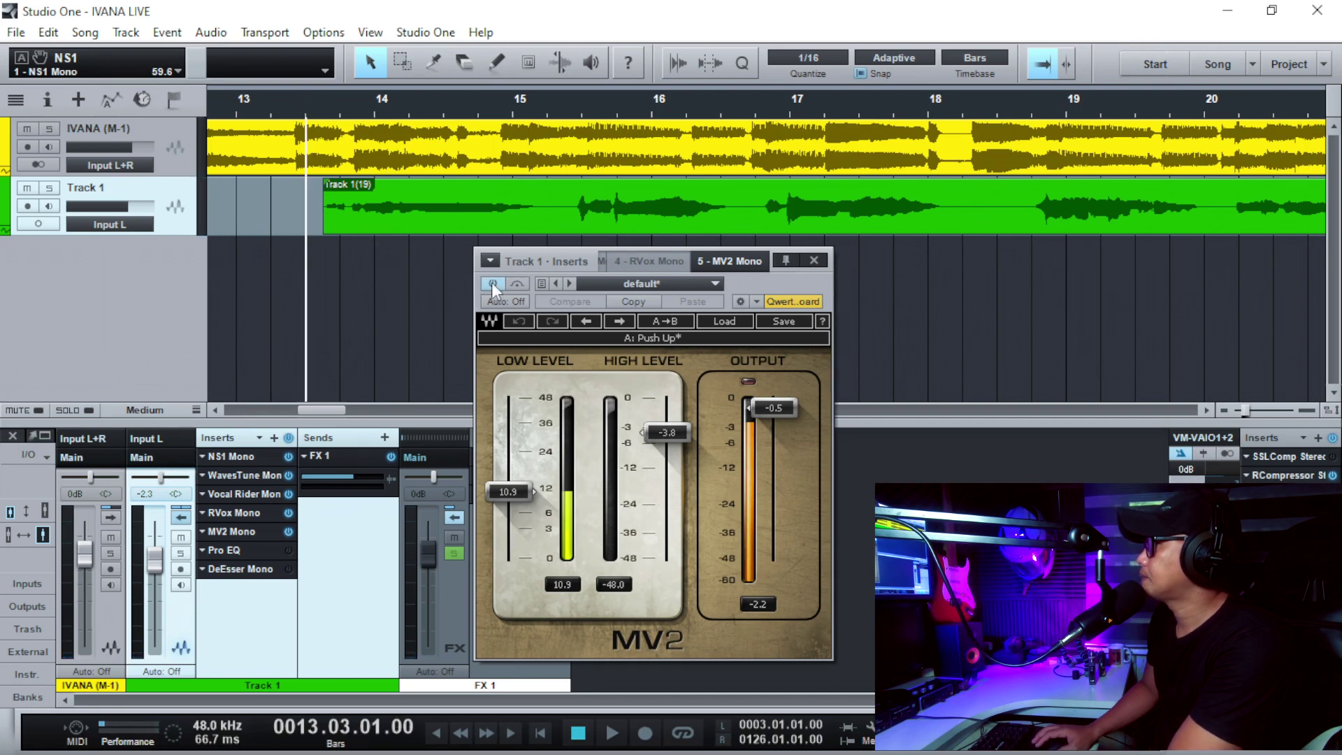
{"action": "key", "text": "space"}
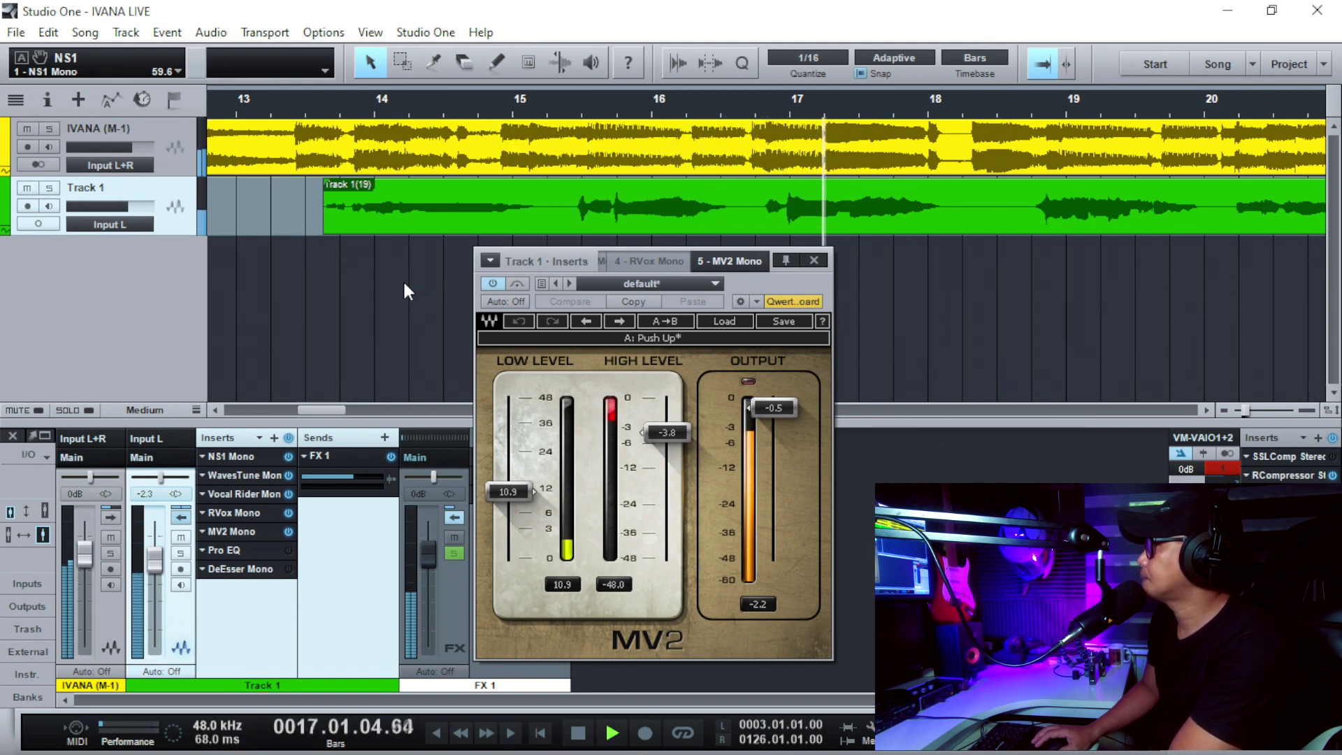
{"action": "key", "text": "space"}
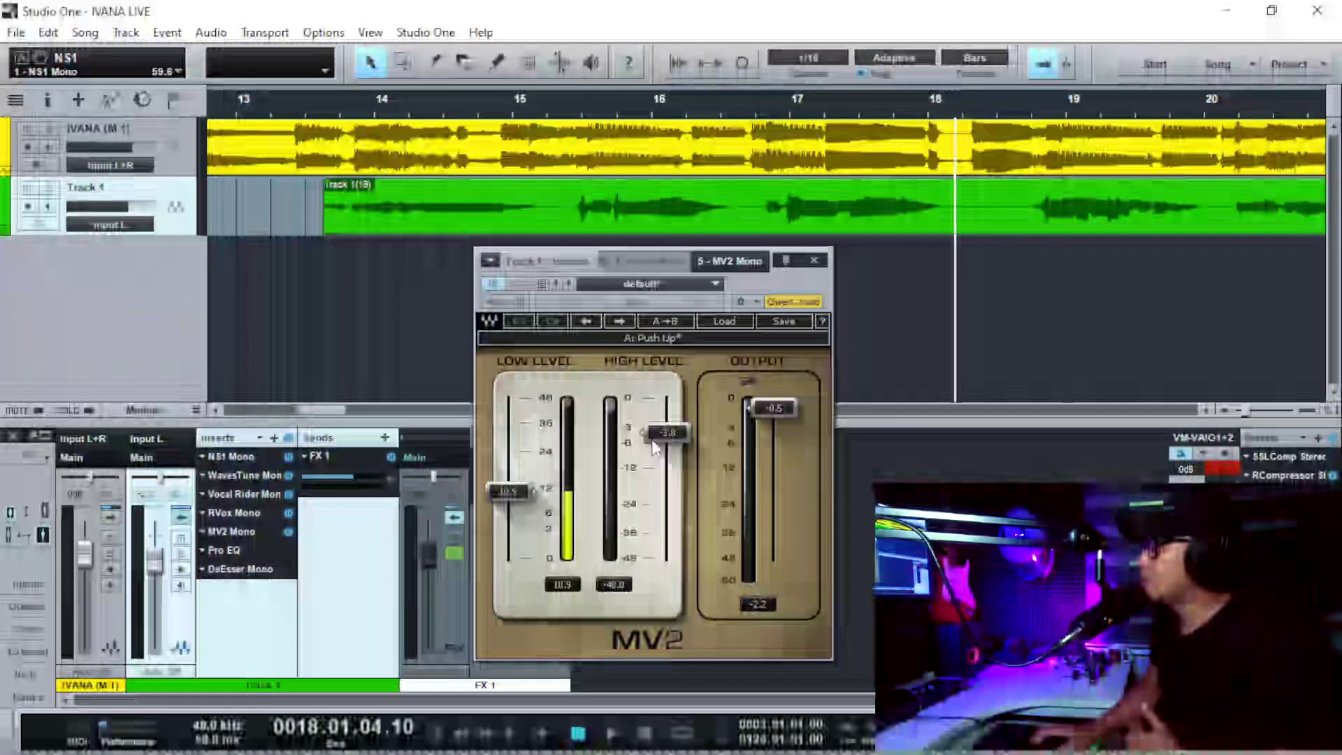
Examine MV2's factory presets, including Broadcast Wizard, and close the plug-in without loading one
{"action": "left_click", "coordinate": [724, 321]}
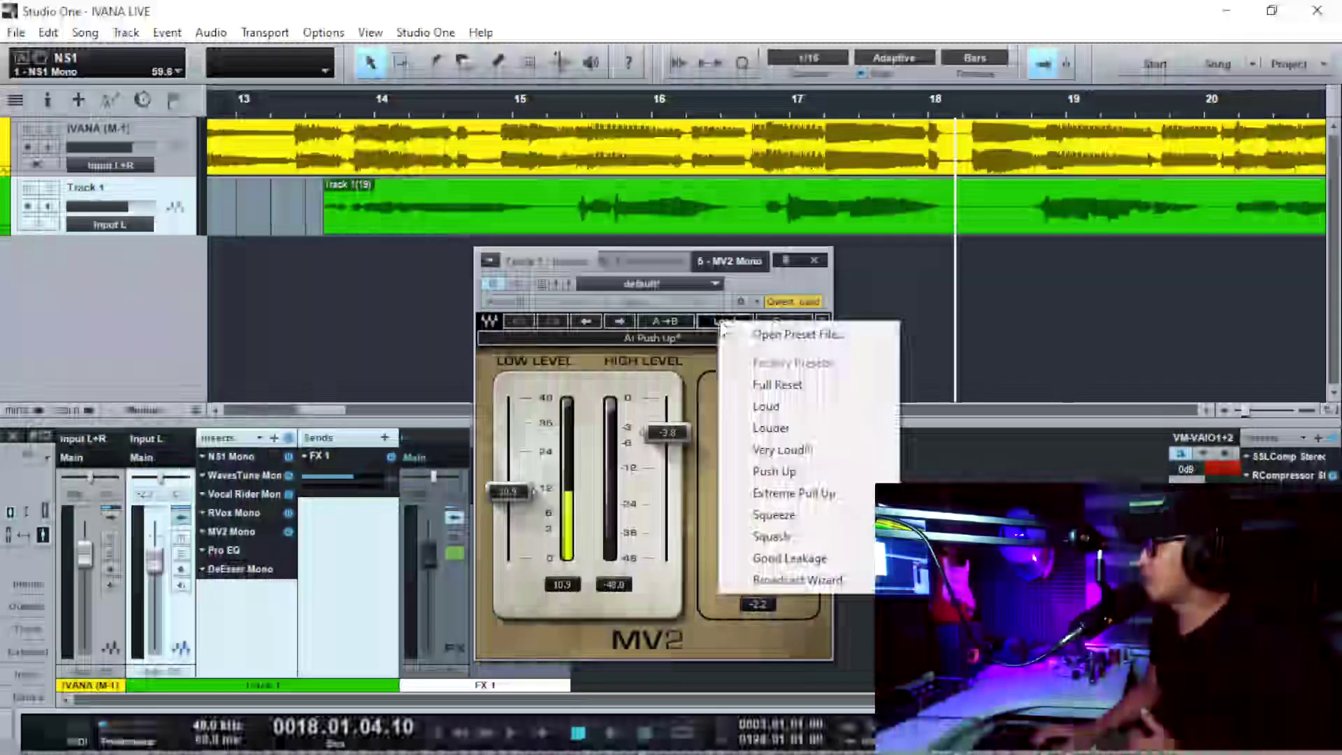
{"action": "left_click", "coordinate": [782, 284]}
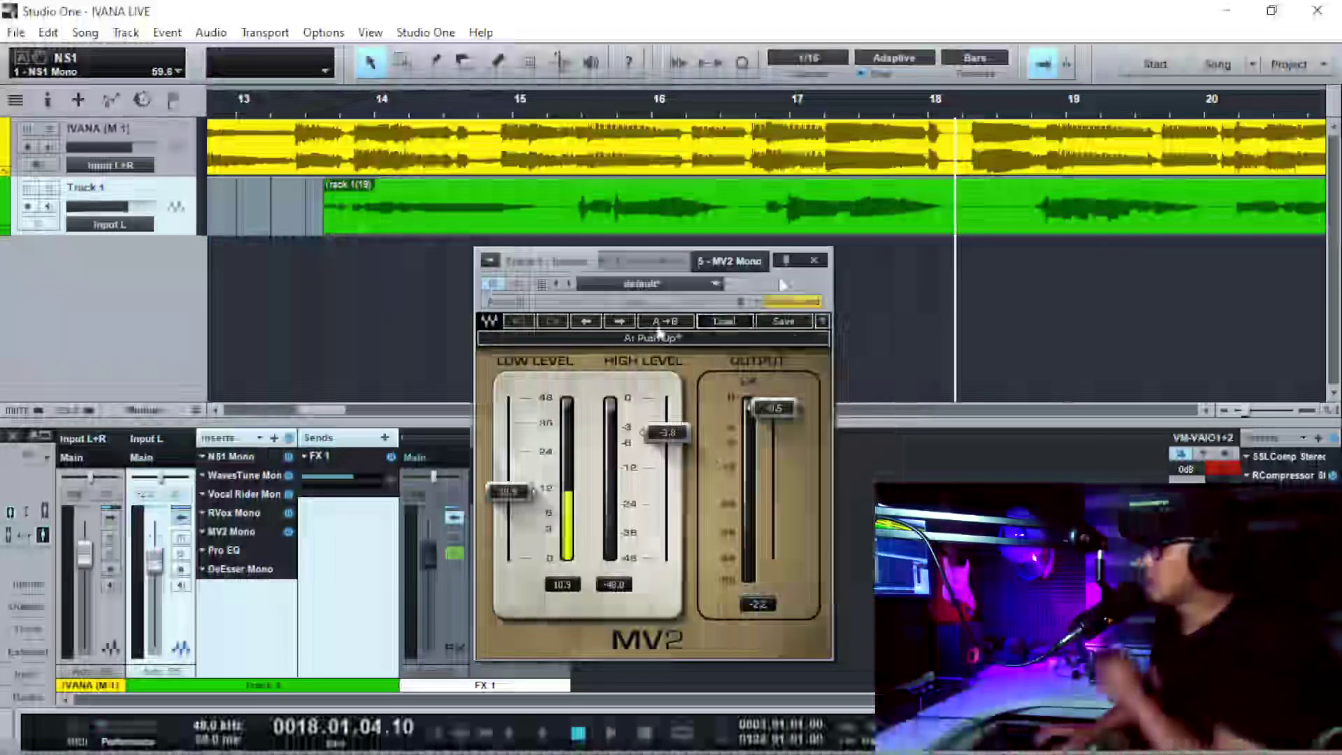
{"action": "left_click", "coordinate": [724, 322]}
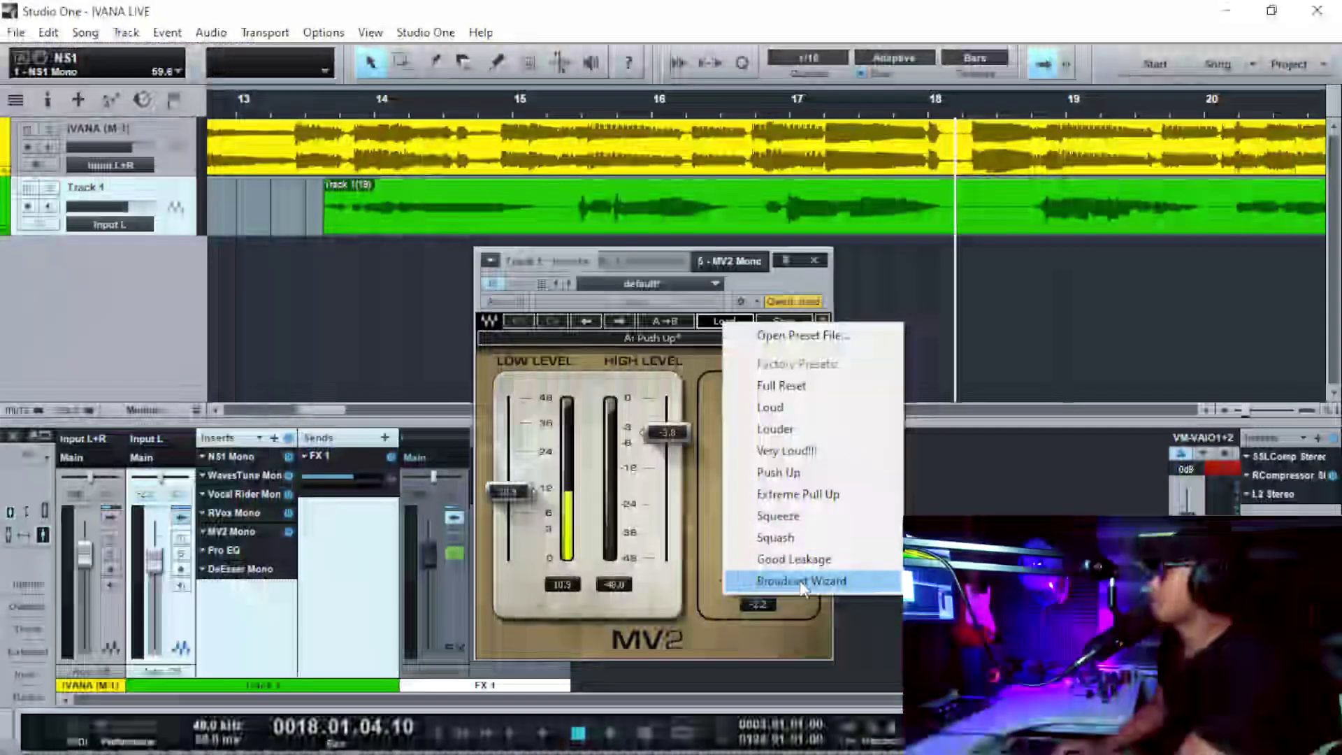
{"action": "left_click", "coordinate": [815, 260]}
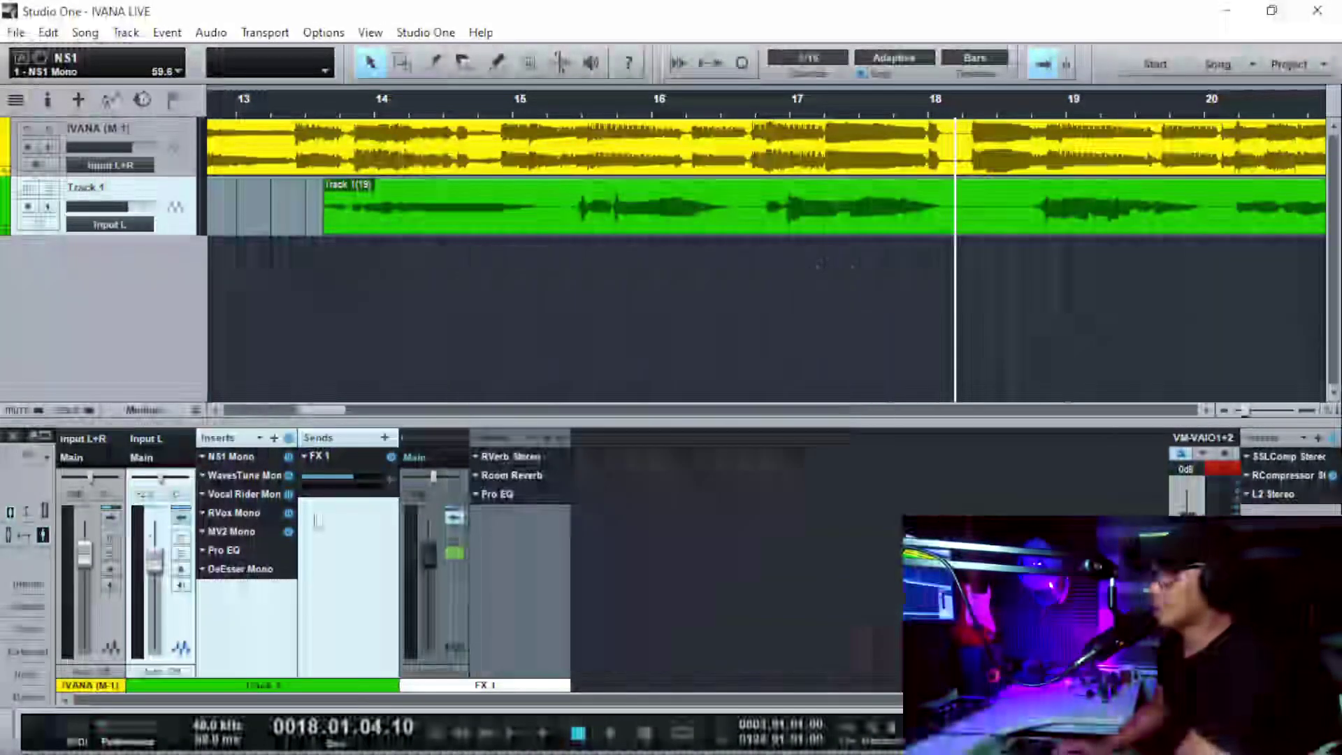
Reopen RVox on Track 1, choose the vocal preset from the Dave Pensado factory presets and close the plug-in
{"action": "left_click", "coordinate": [260, 512]}
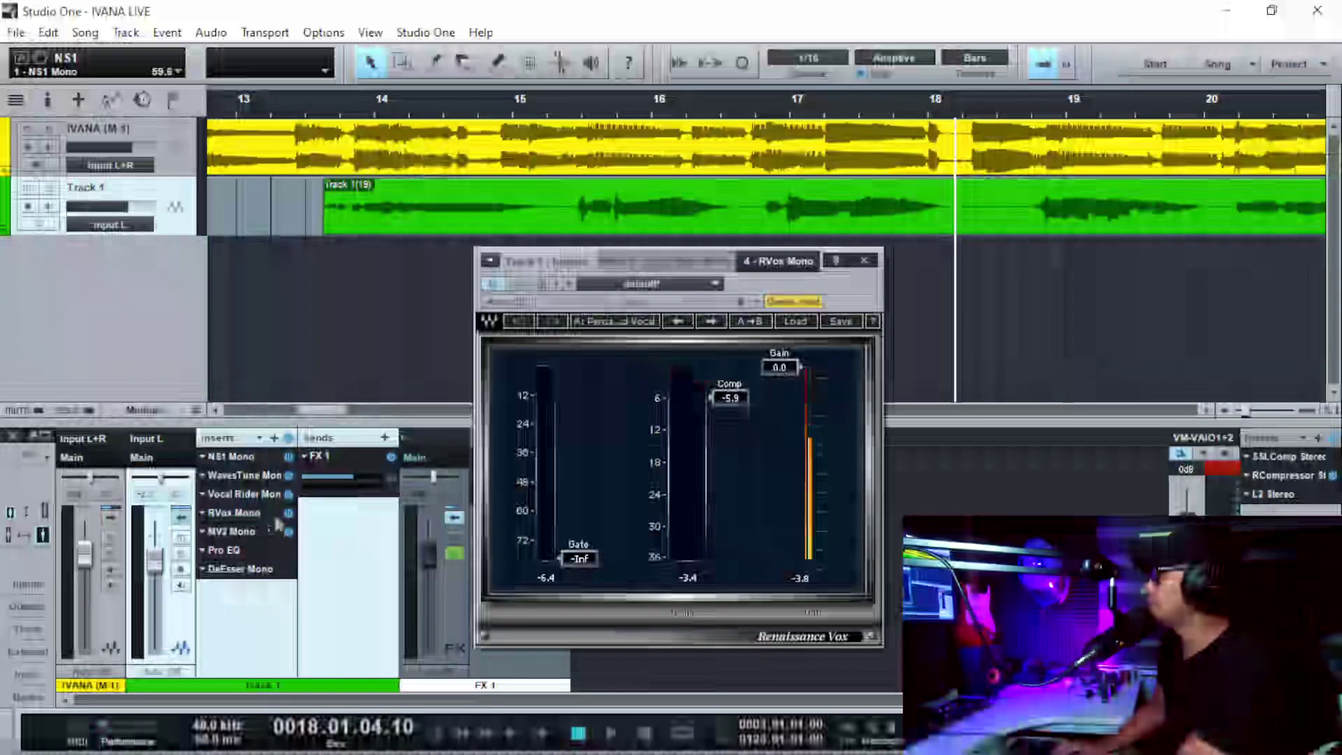
{"action": "left_click", "coordinate": [796, 322]}
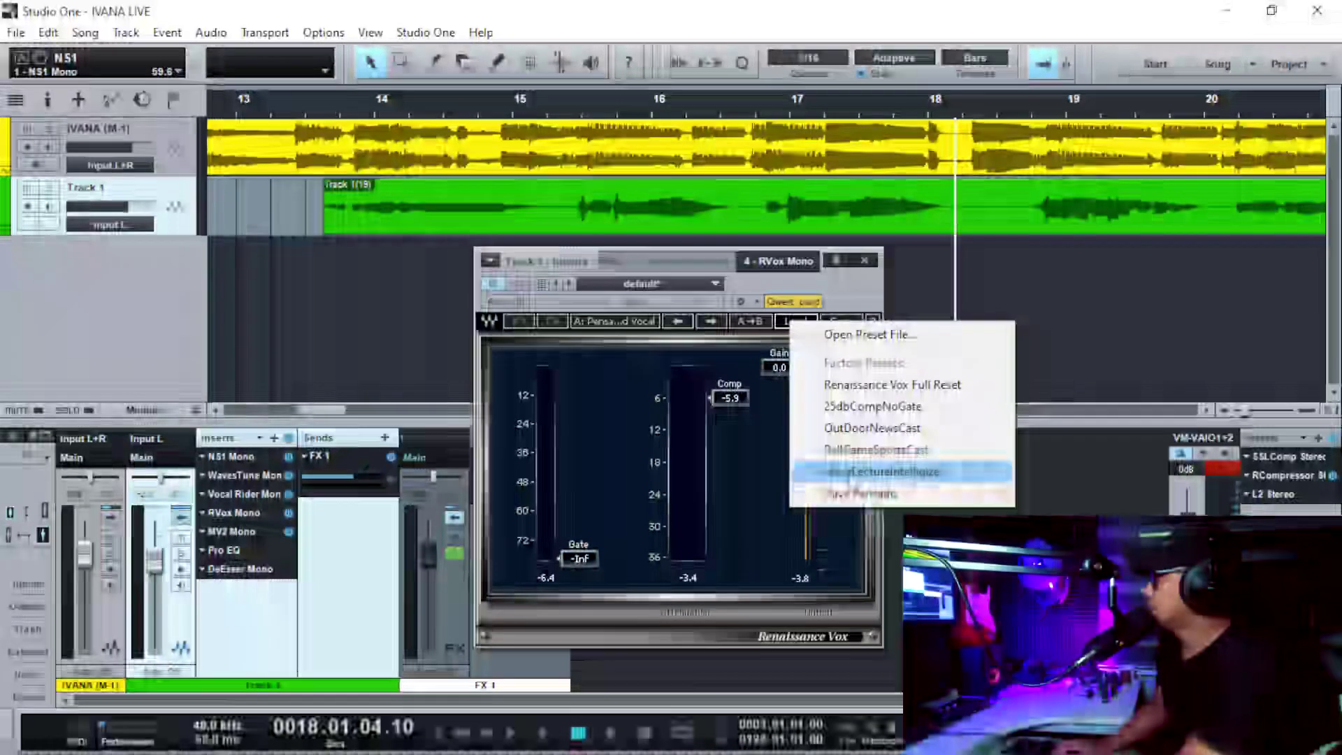
{"action": "mouse_move", "coordinate": [852, 497]}
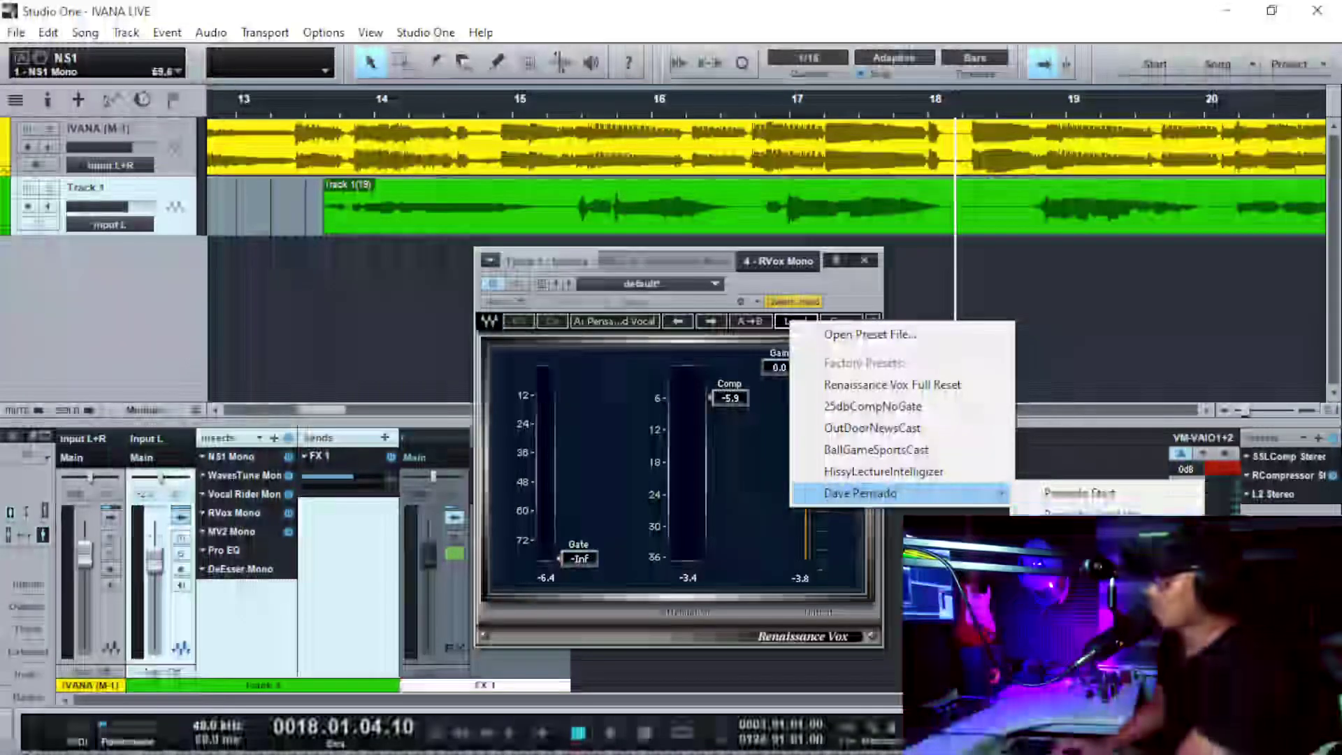
{"action": "left_click", "coordinate": [1098, 515]}
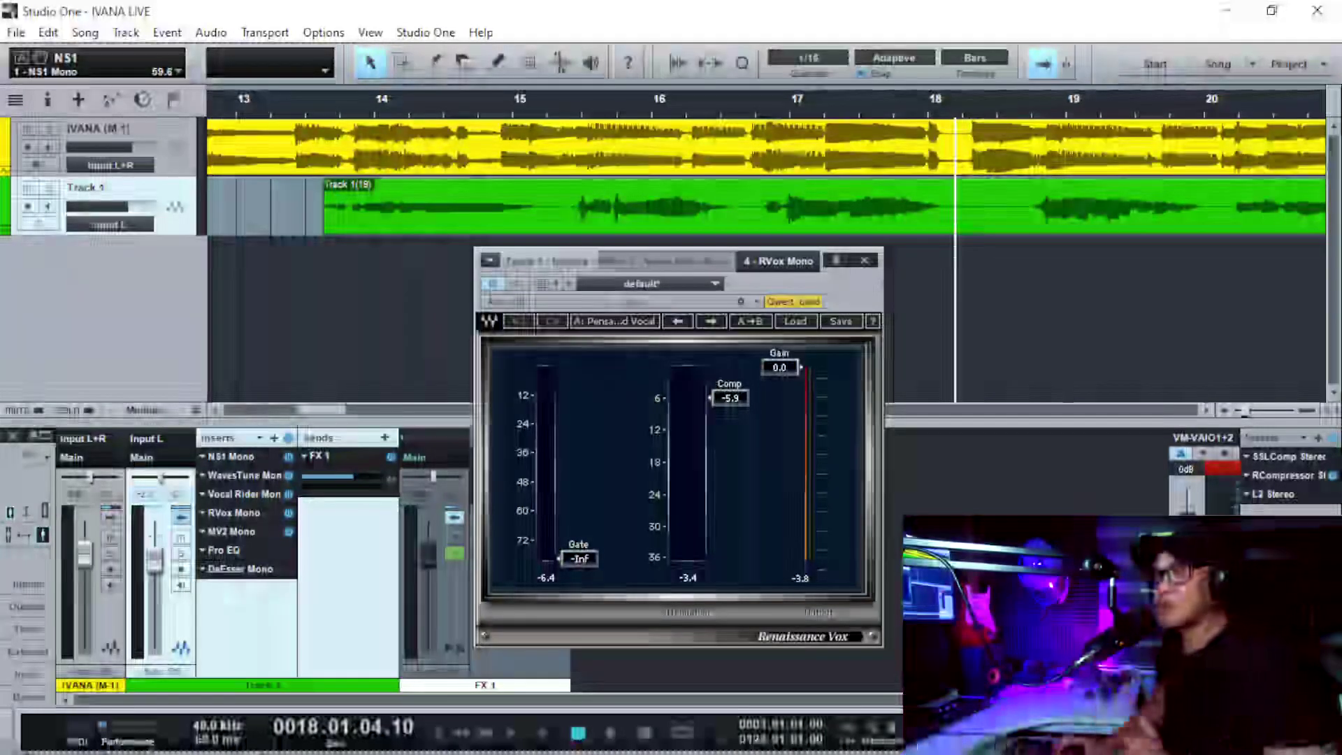
{"action": "left_click", "coordinate": [864, 260]}
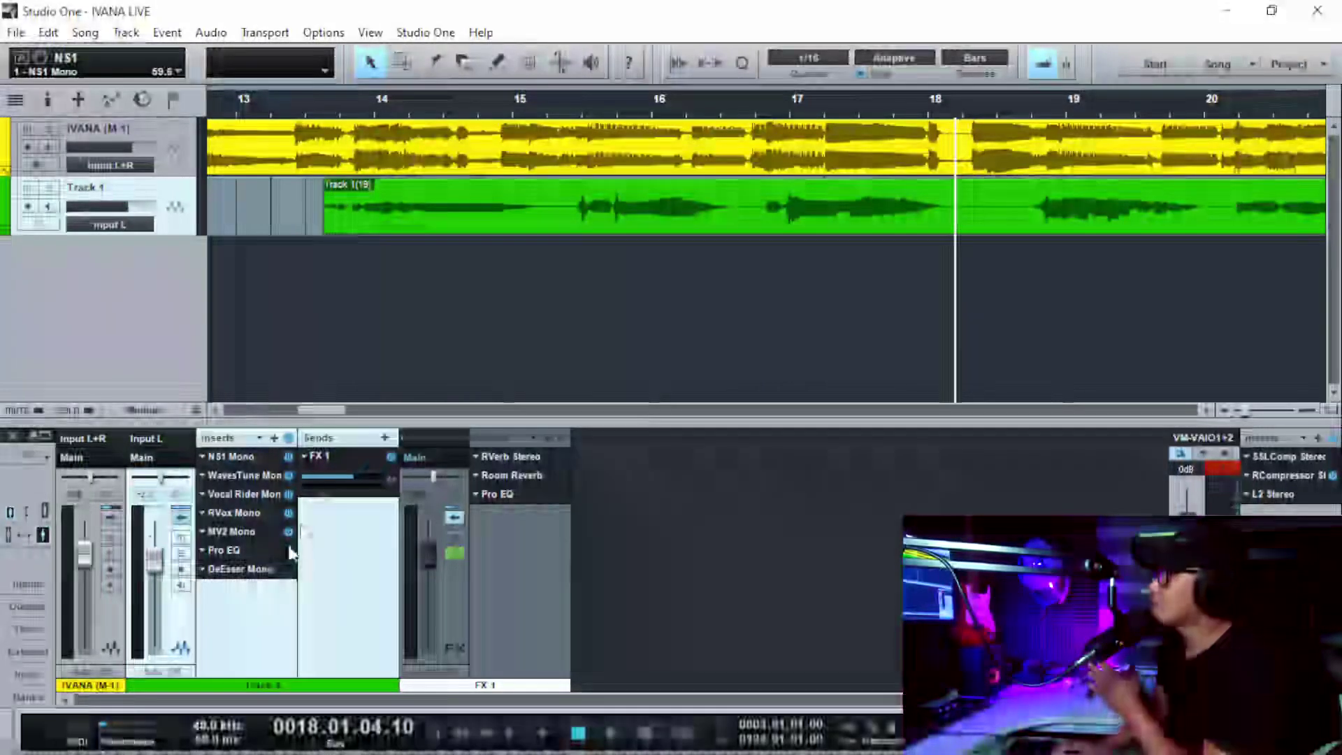
Open the Pro EQ insert on Track 1 and reposition its window so the controls are in view
{"action": "left_click", "coordinate": [261, 551]}
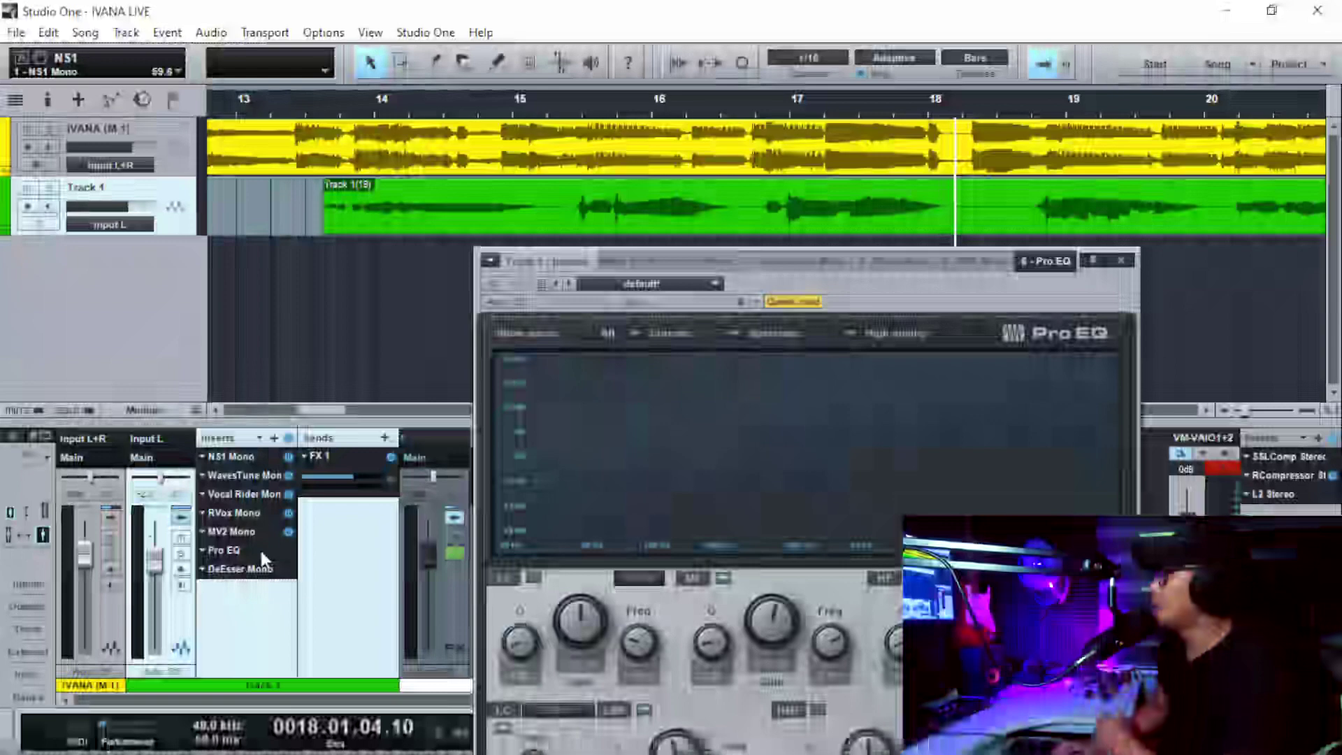
{"action": "left_click_drag", "start_coordinate": [833, 298], "coordinate": [684, 183]}
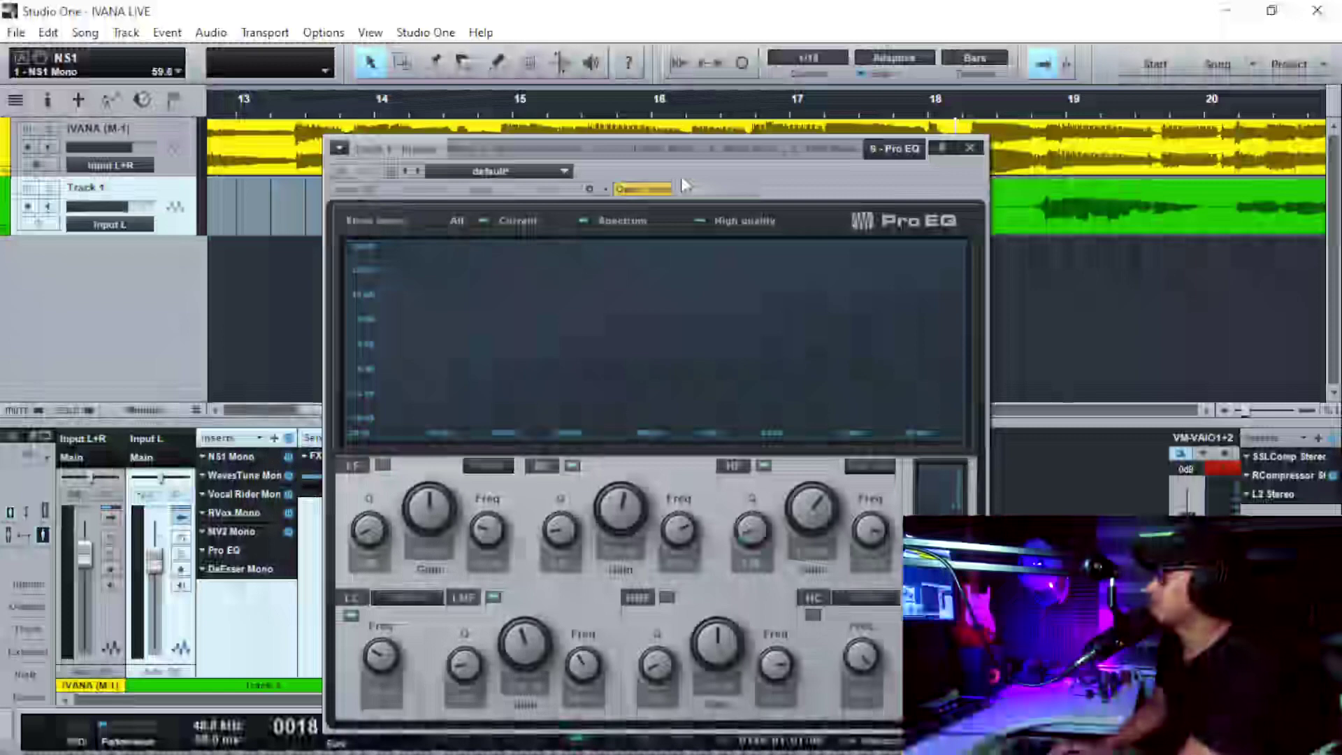
{"action": "left_click_drag", "start_coordinate": [708, 186], "coordinate": [742, 200]}
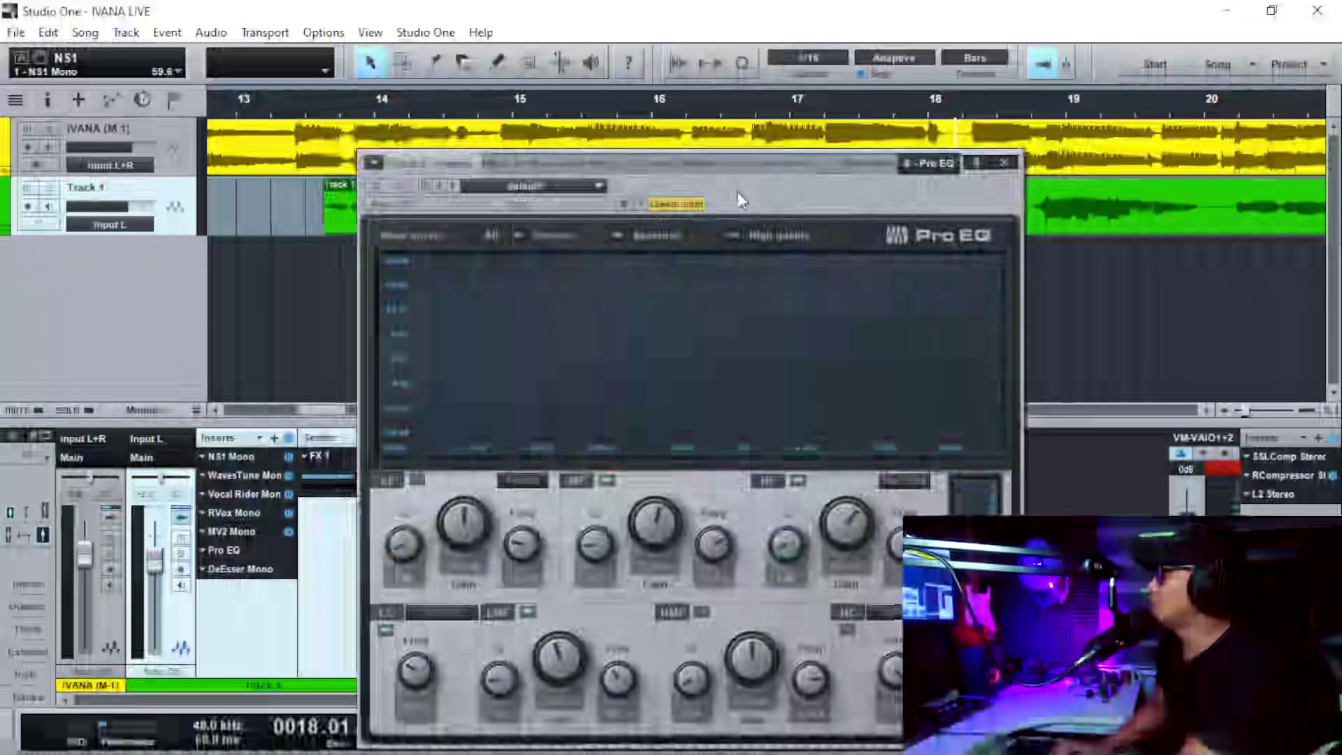
Solo Track 1, mute the IVANA (M-1) backing track and play the vocal from about 13.03 with Pro EQ bypassed
{"action": "left_click", "coordinate": [323, 111]}
{"action": "key", "text": "space"}
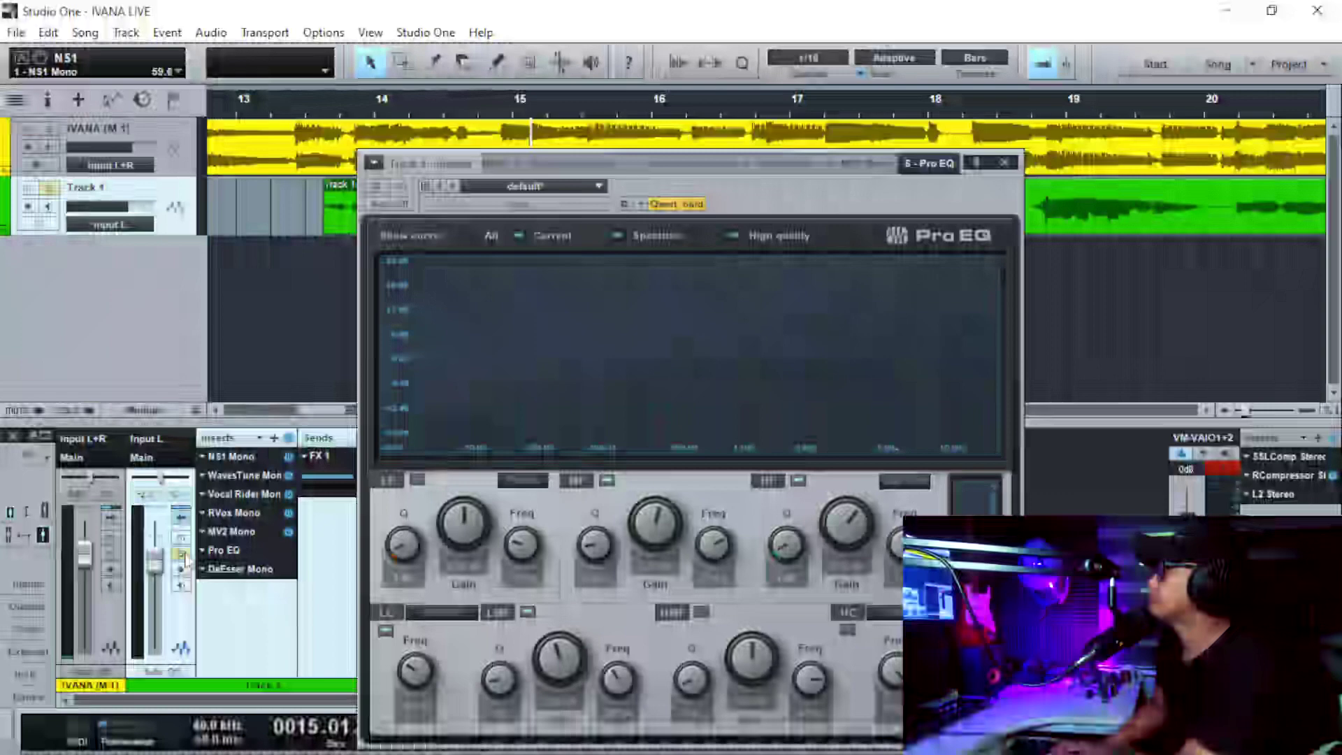
{"action": "left_click", "coordinate": [308, 109]}
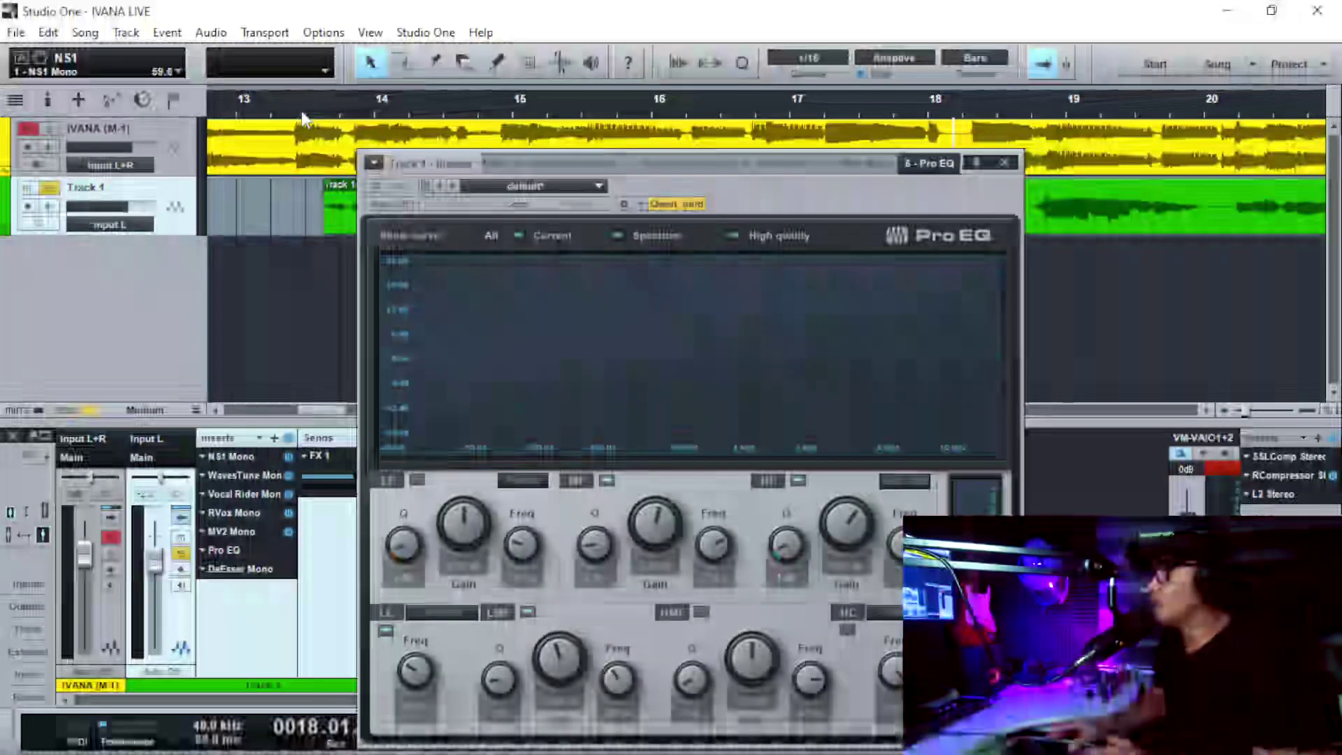
{"action": "left_click", "coordinate": [304, 118]}
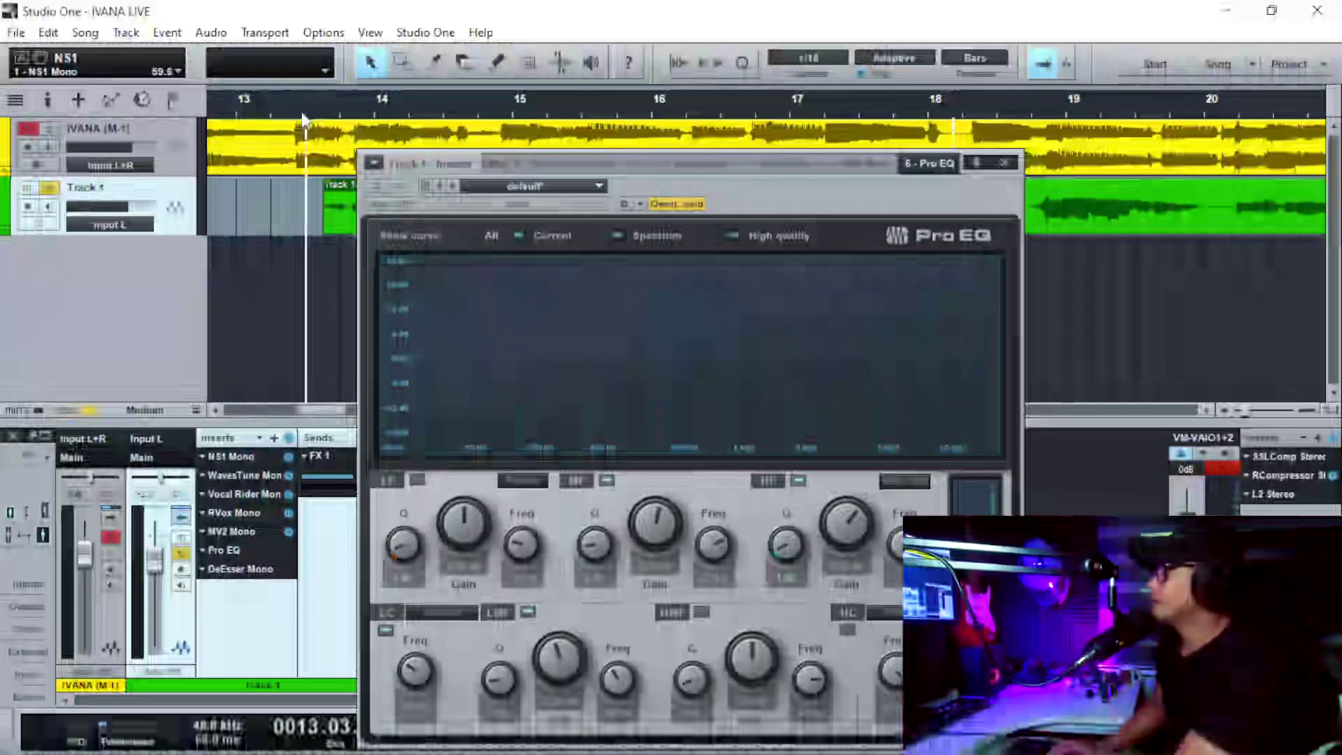
{"action": "key", "text": "space"}
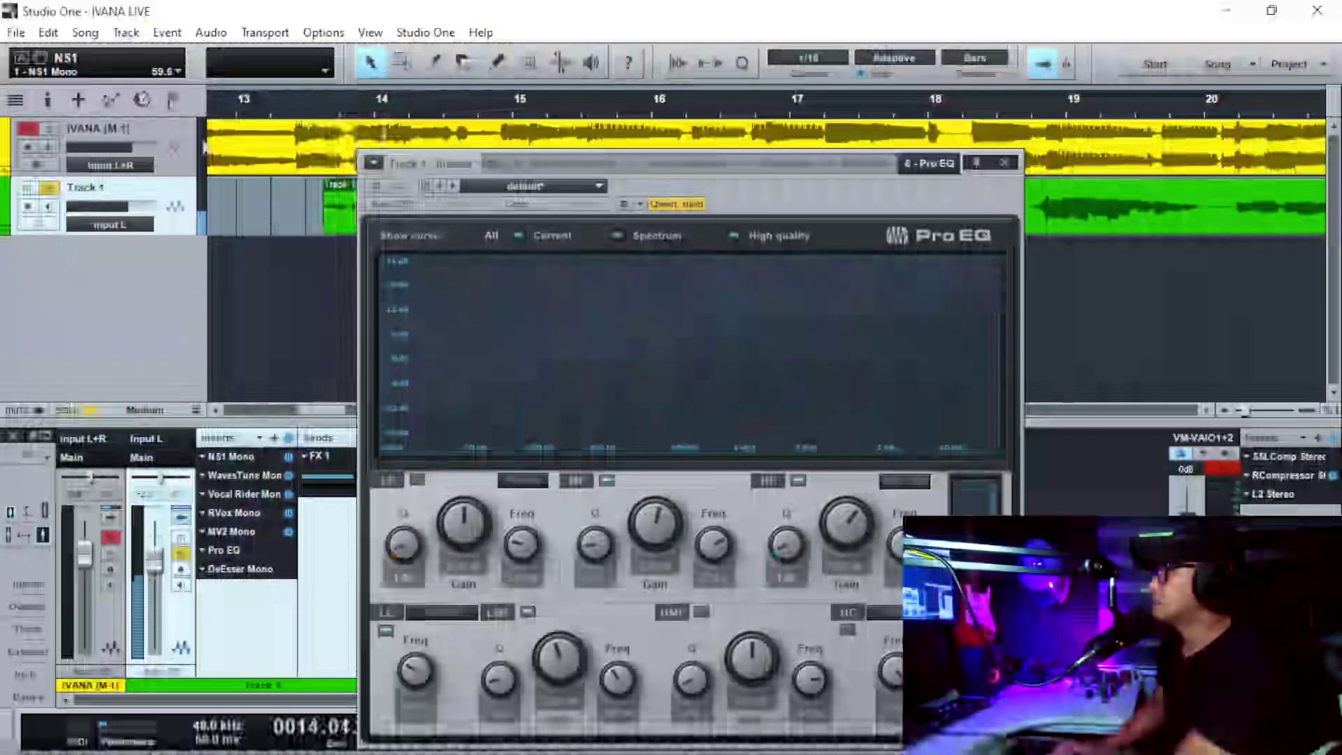
Unmute and solo the backing track, activate Pro EQ and play both tracks from about 13.03 to bar 18
{"action": "left_click", "coordinate": [28, 128]}
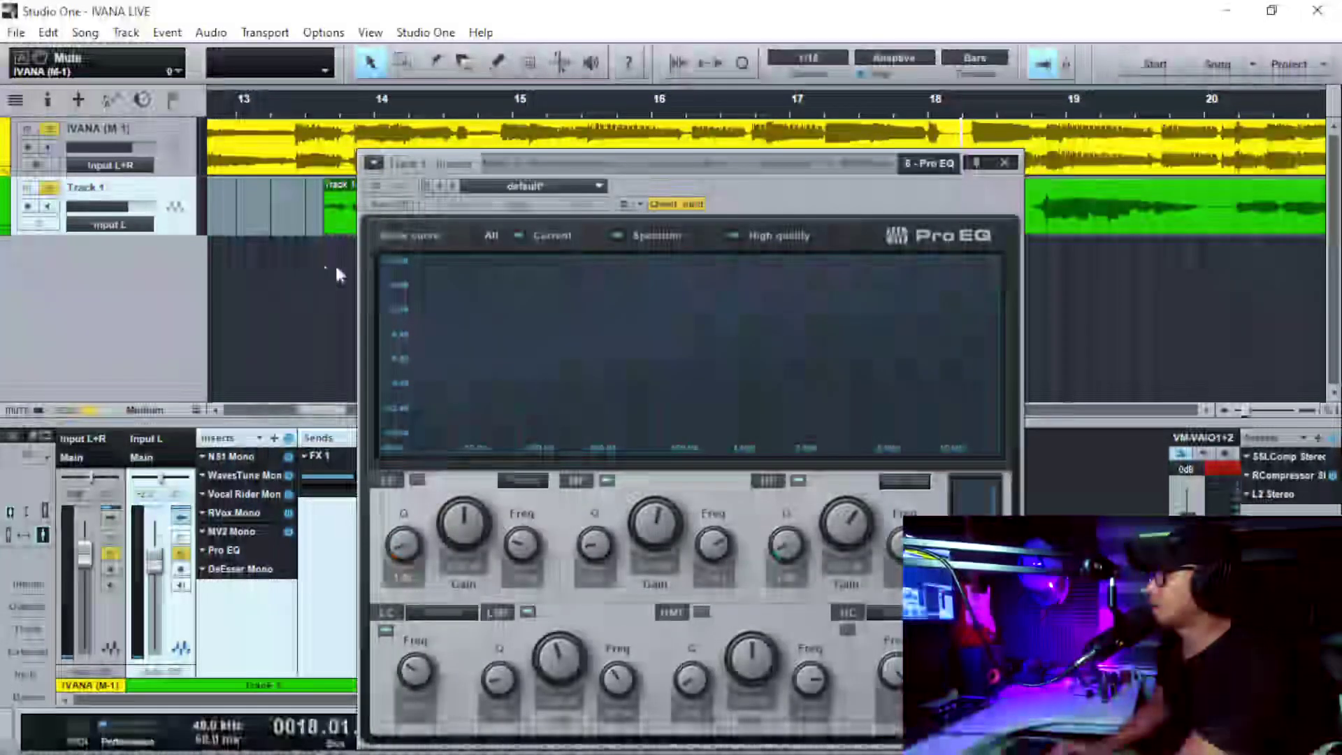
{"action": "left_click", "coordinate": [289, 106]}
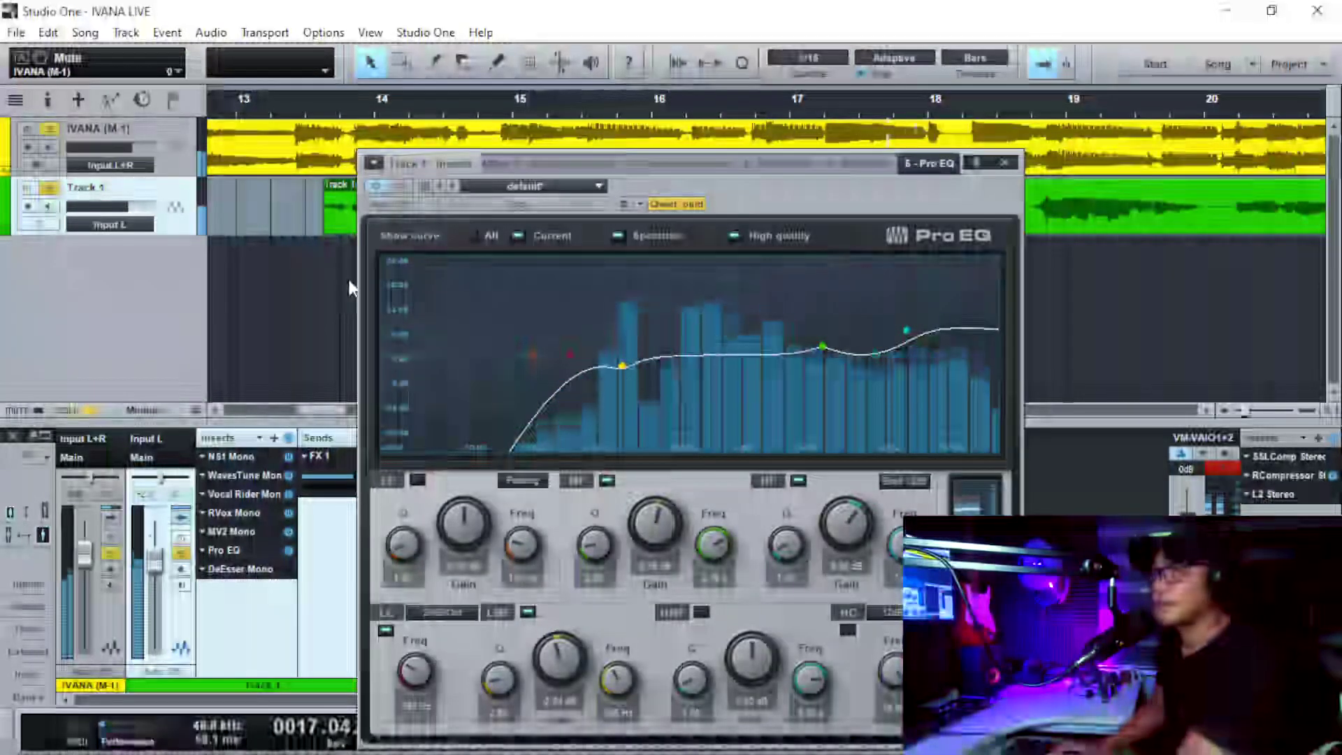
{"action": "key", "text": "space"}
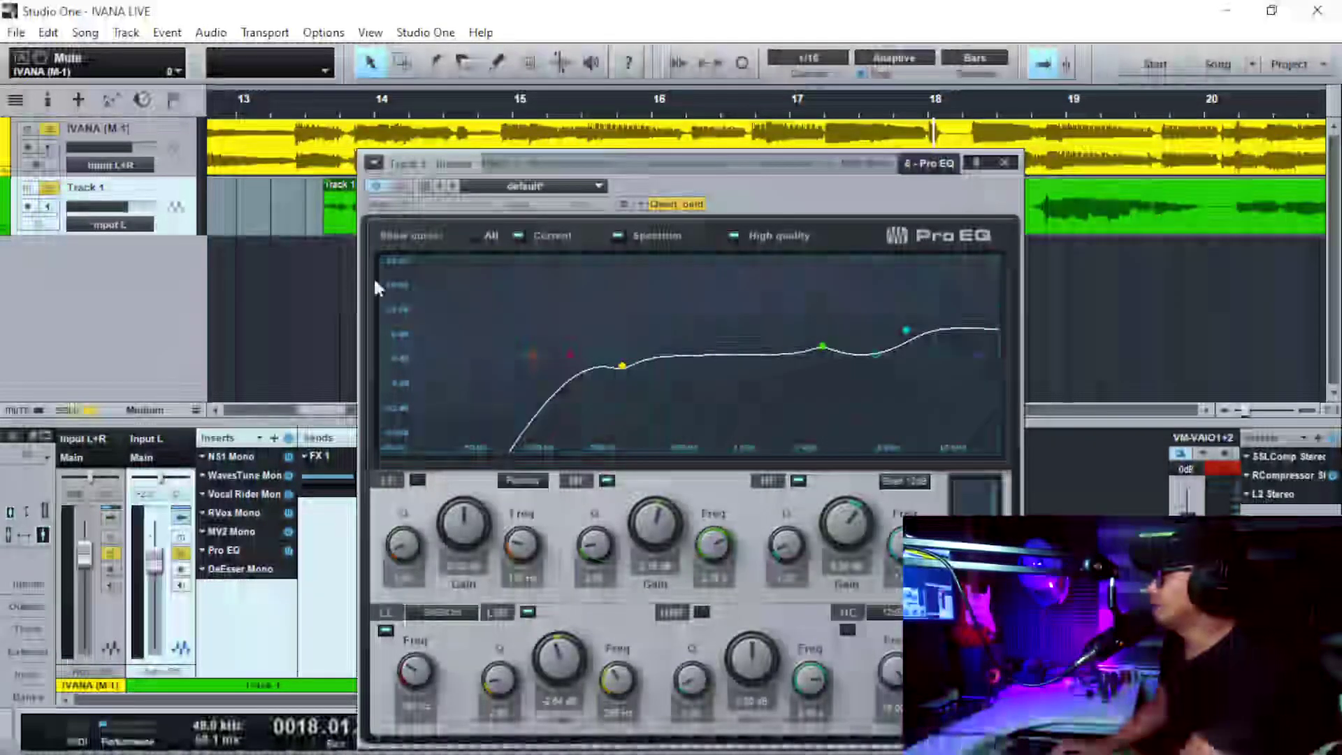
Lower Pro EQ's low-cut frequency to 33.2 Hz, mute the backing track and play the soloed vocal to about bar 14
{"action": "left_click_drag", "start_coordinate": [568, 354], "coordinate": [428, 358]}
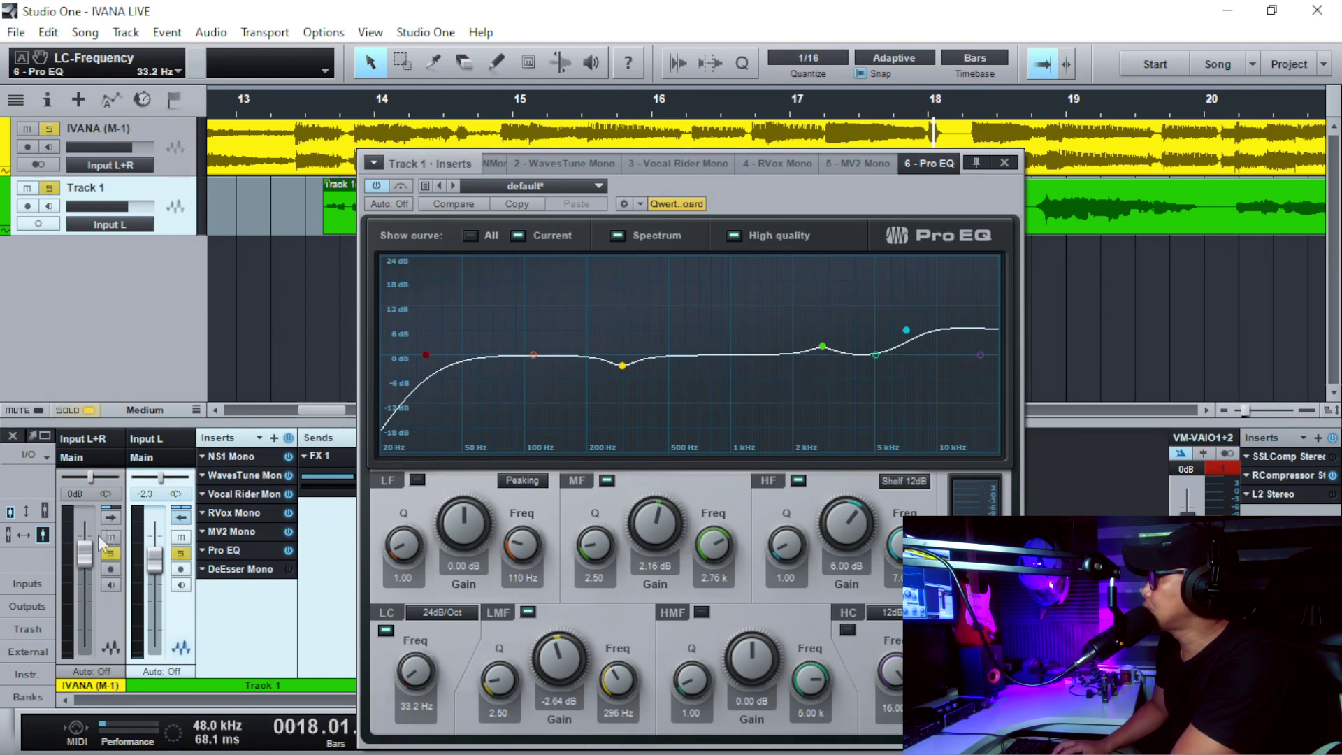
{"action": "left_click", "coordinate": [111, 551]}
{"action": "left_click", "coordinate": [318, 105]}
{"action": "key", "text": "space"}
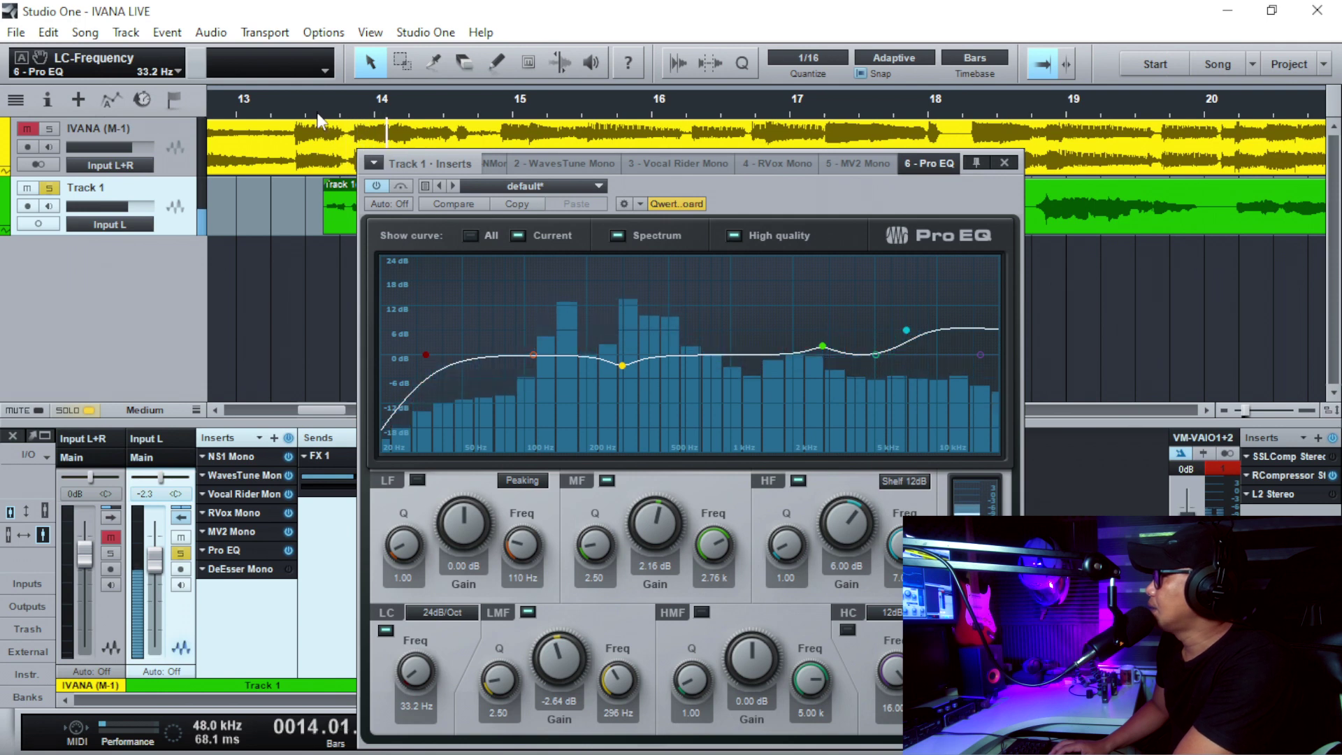
{"action": "key", "text": "space"}
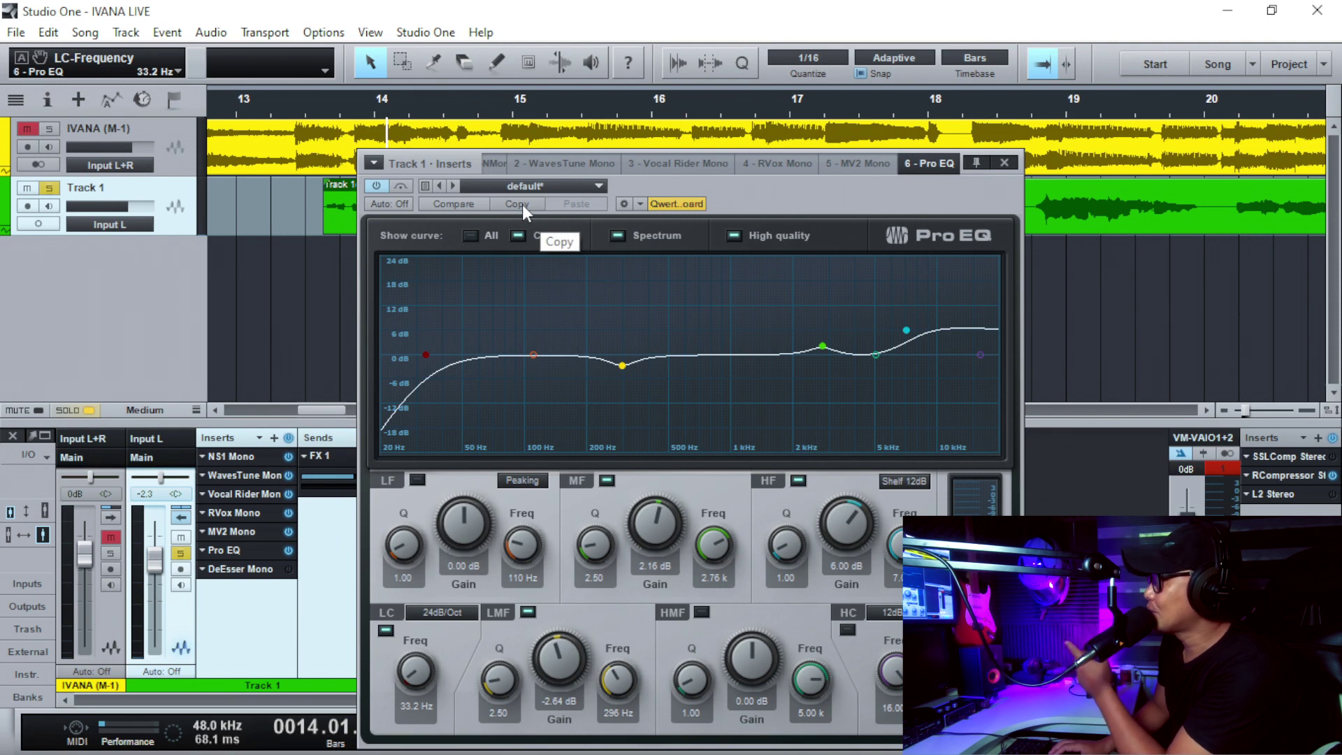
Reset Pro EQ to its default preset and return the playhead to the start of the Track 1 vocal clip
{"action": "left_click", "coordinate": [570, 186]}
{"action": "left_click", "coordinate": [571, 203]}
{"action": "left_click", "coordinate": [323, 112]}
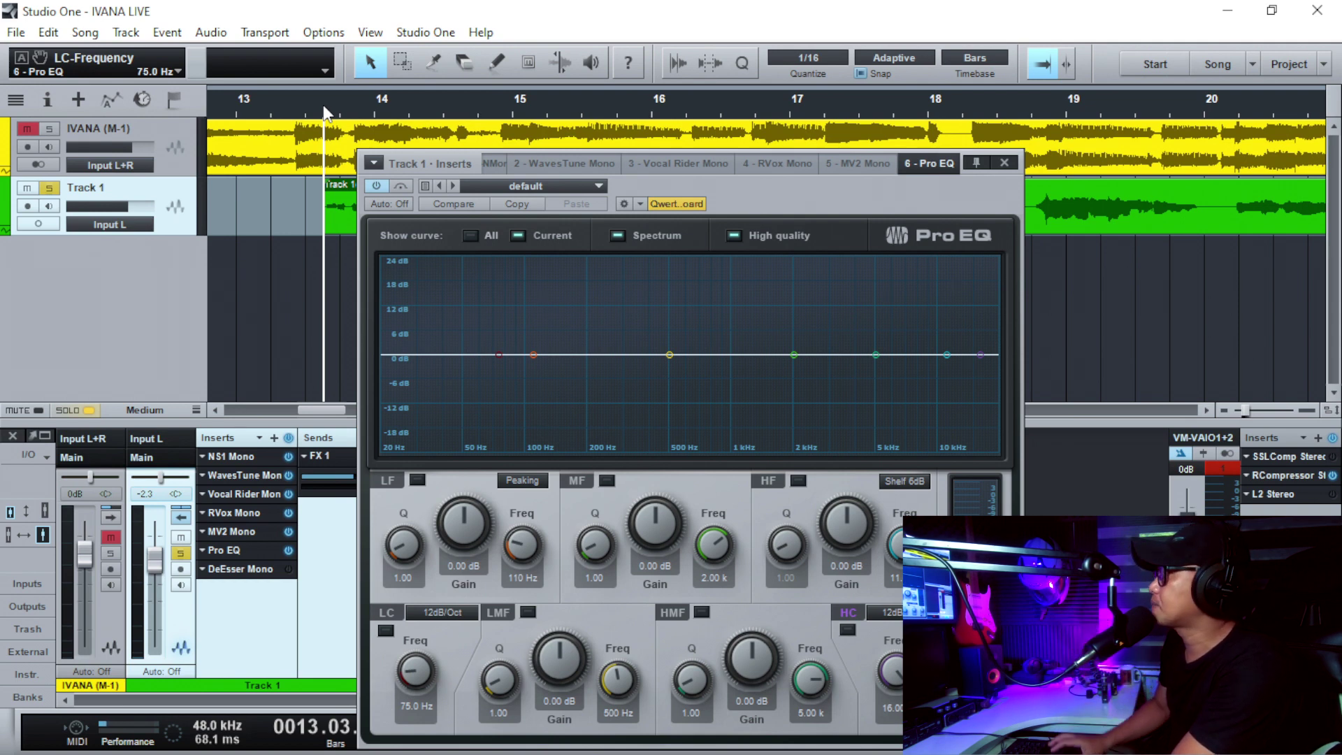
Try Pro EQ's low cut while playing the soloed vocal, raising its frequency to 213 Hz and on to 265 Hz
{"action": "key", "text": "space"}
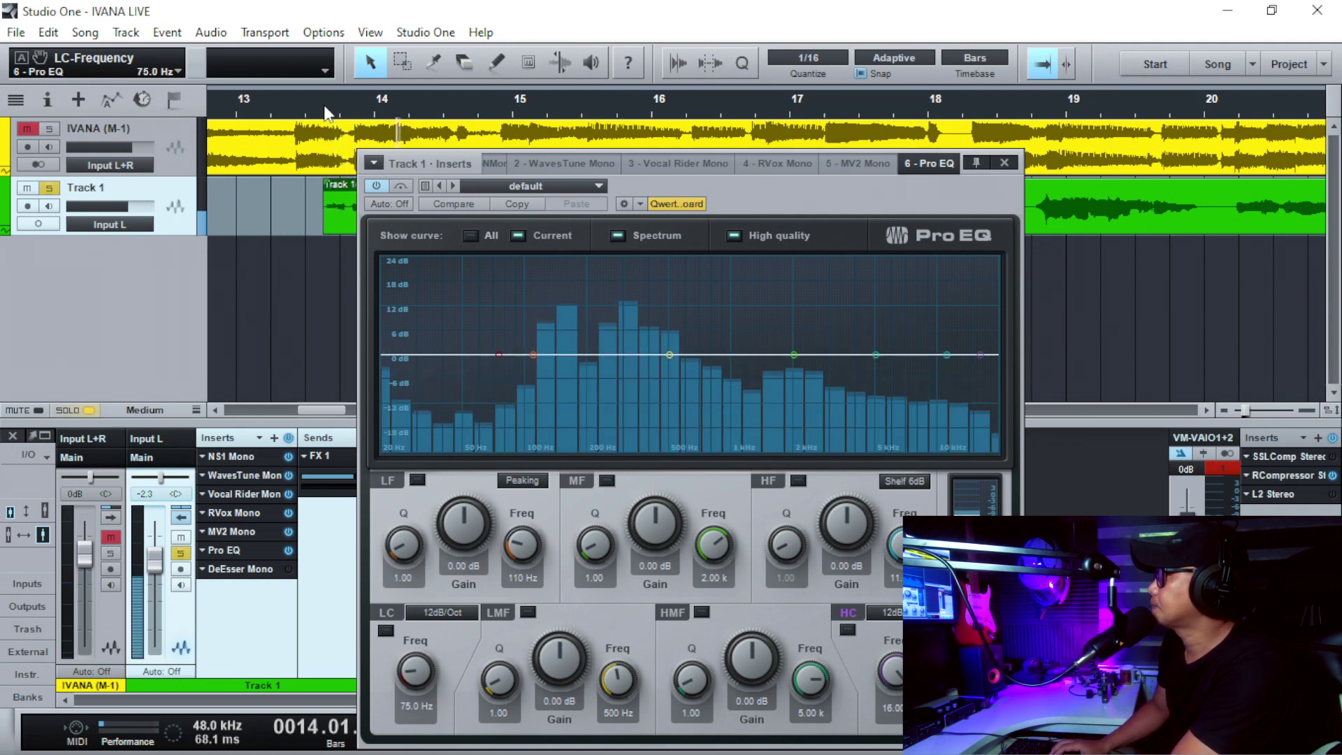
{"action": "left_click", "coordinate": [498, 354]}
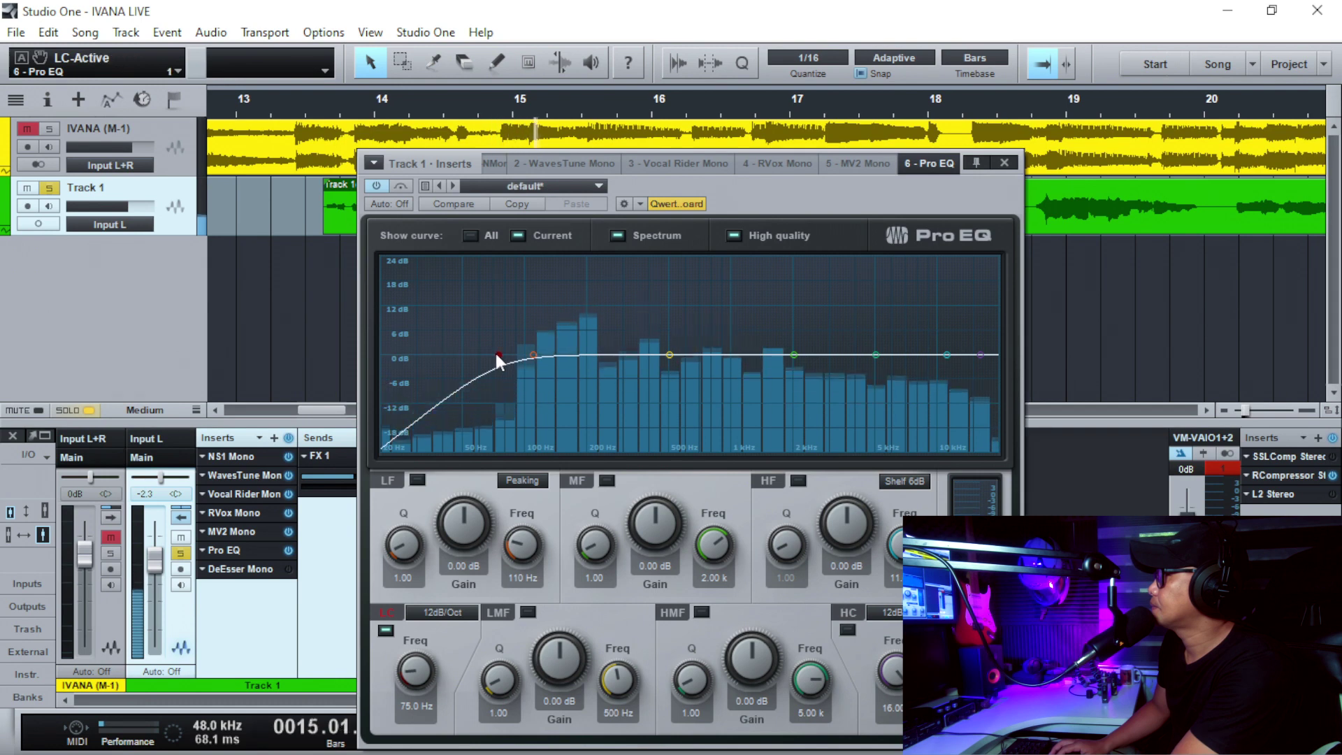
{"action": "left_click_drag", "start_coordinate": [495, 351], "coordinate": [590, 365]}
{"action": "left_click", "coordinate": [325, 110]}
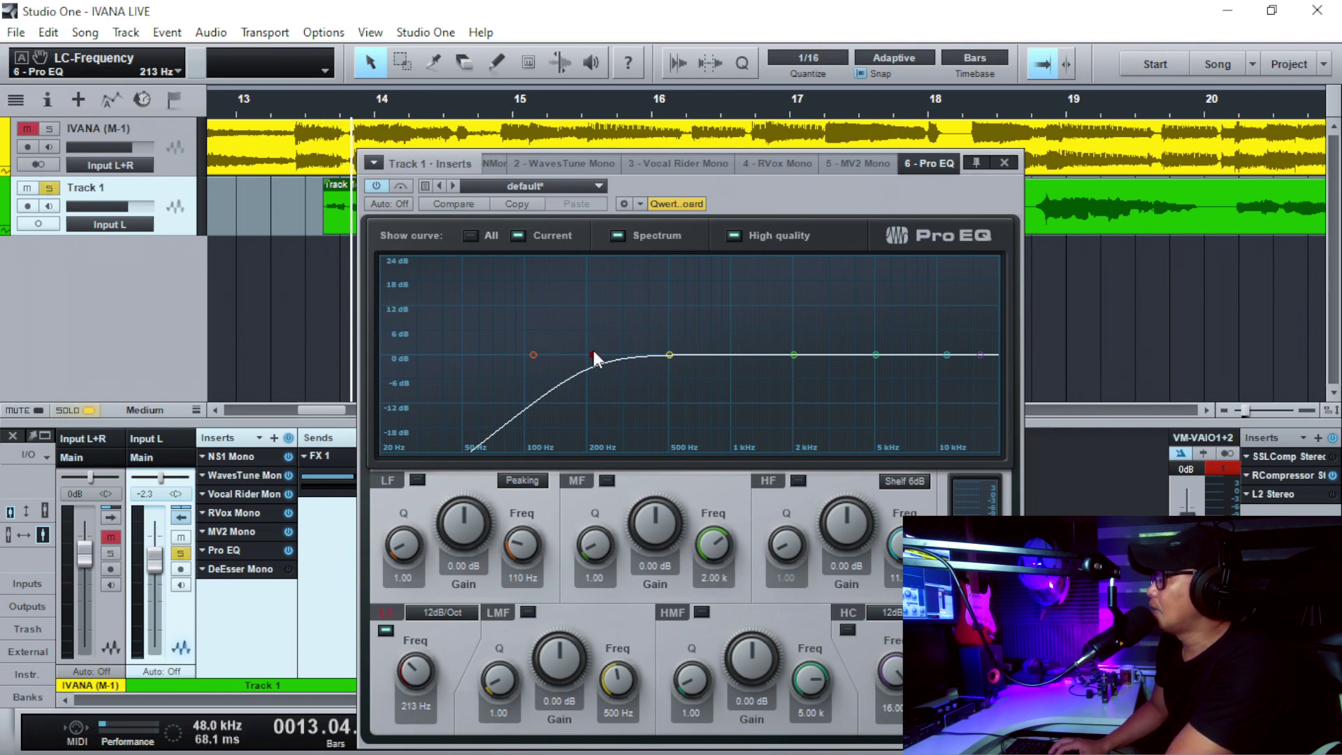
{"action": "mouse_move", "coordinate": [592, 354]}
{"action": "left_mouse_down"}
{"action": "mouse_move", "coordinate": [537, 356]}
{"action": "mouse_move", "coordinate": [612, 354]}
{"action": "left_mouse_up"}
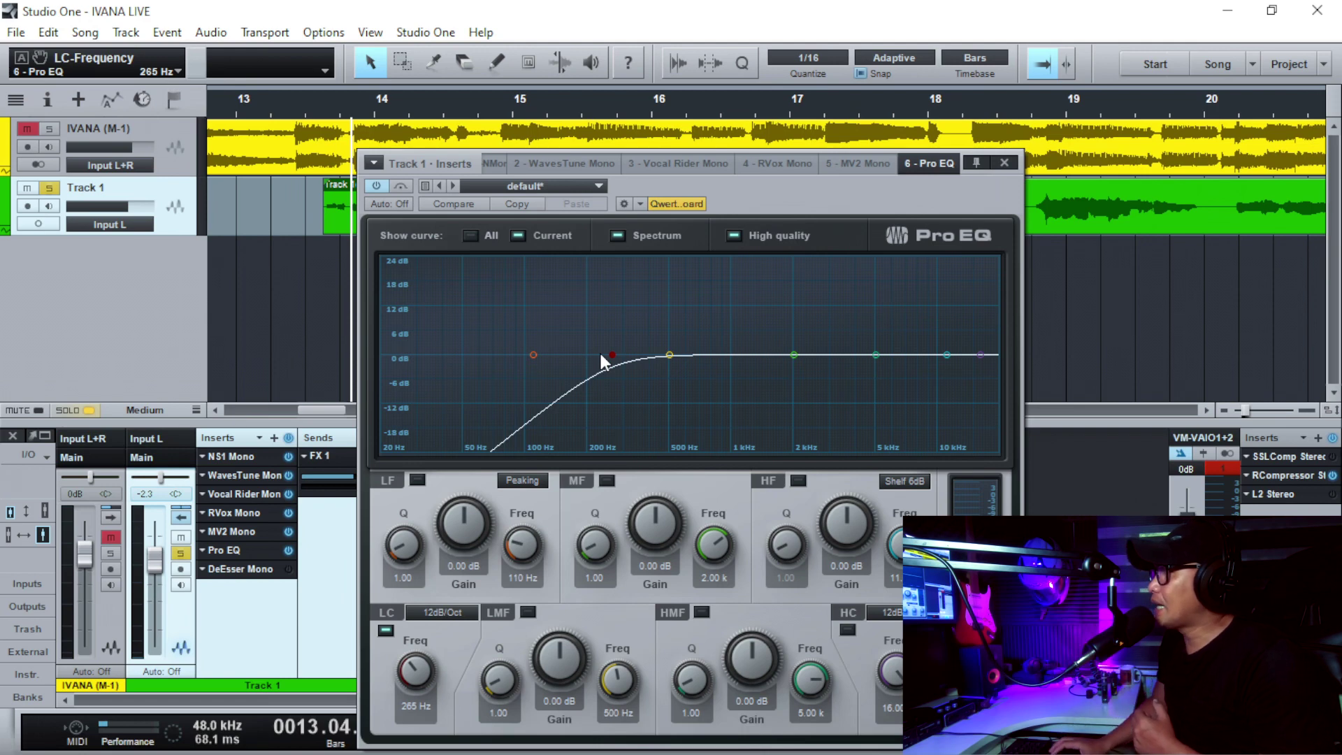
Reset Pro EQ to its default preset, play the vocal from its clip start and set an active low cut at 232 Hz
{"action": "left_click", "coordinate": [322, 106]}
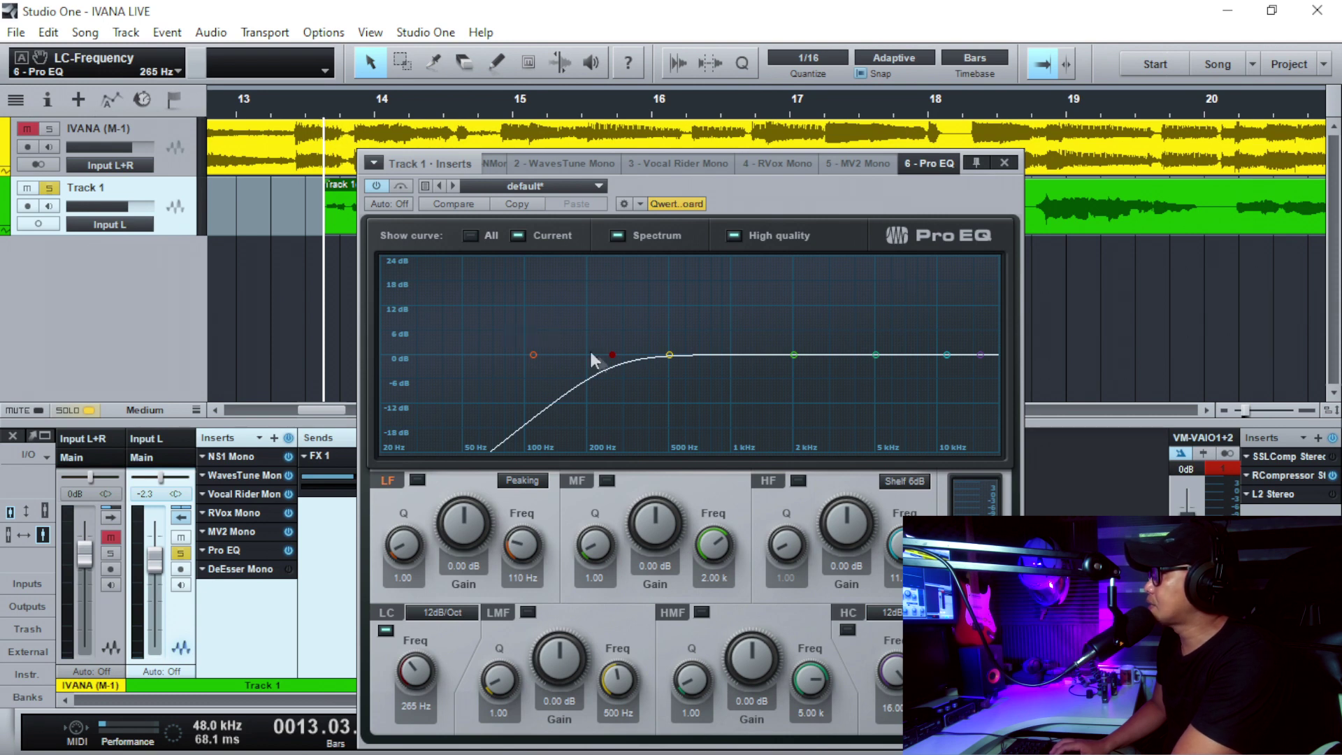
{"action": "left_click", "coordinate": [581, 189]}
{"action": "left_click", "coordinate": [556, 204]}
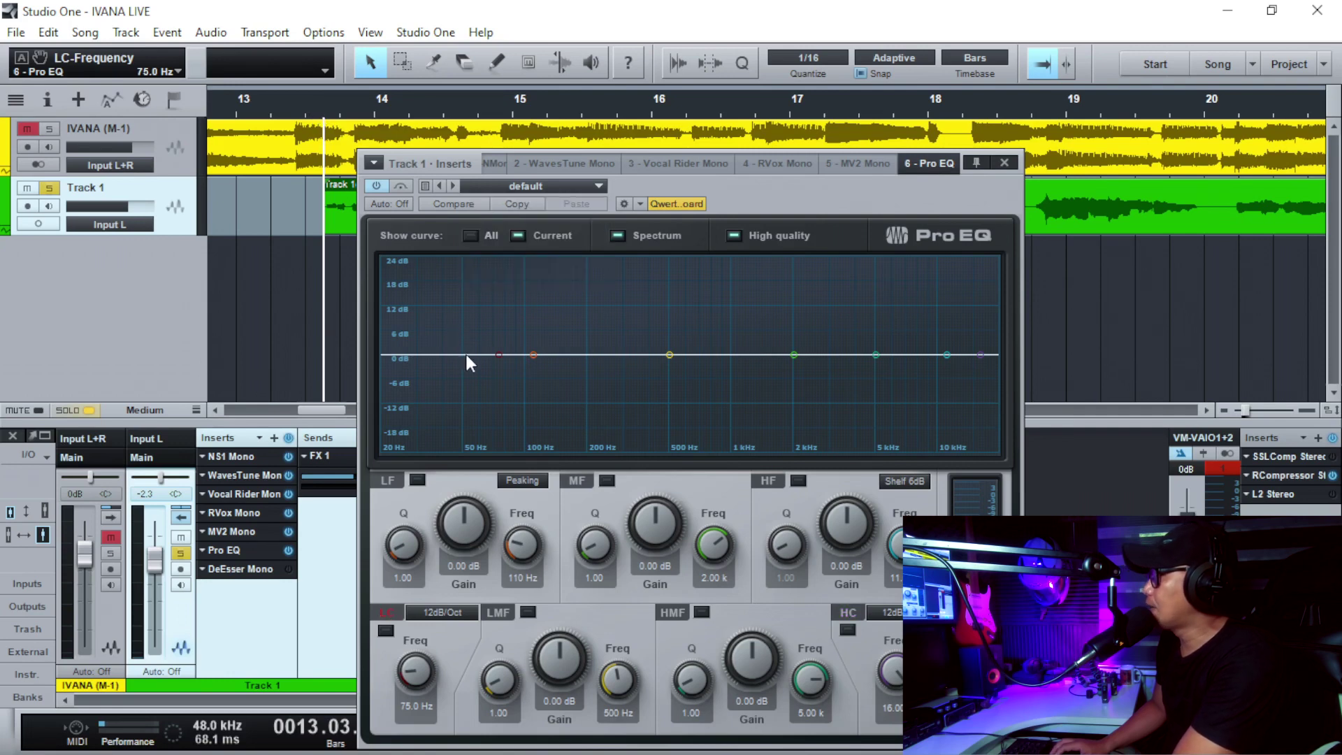
{"action": "key", "text": "space"}
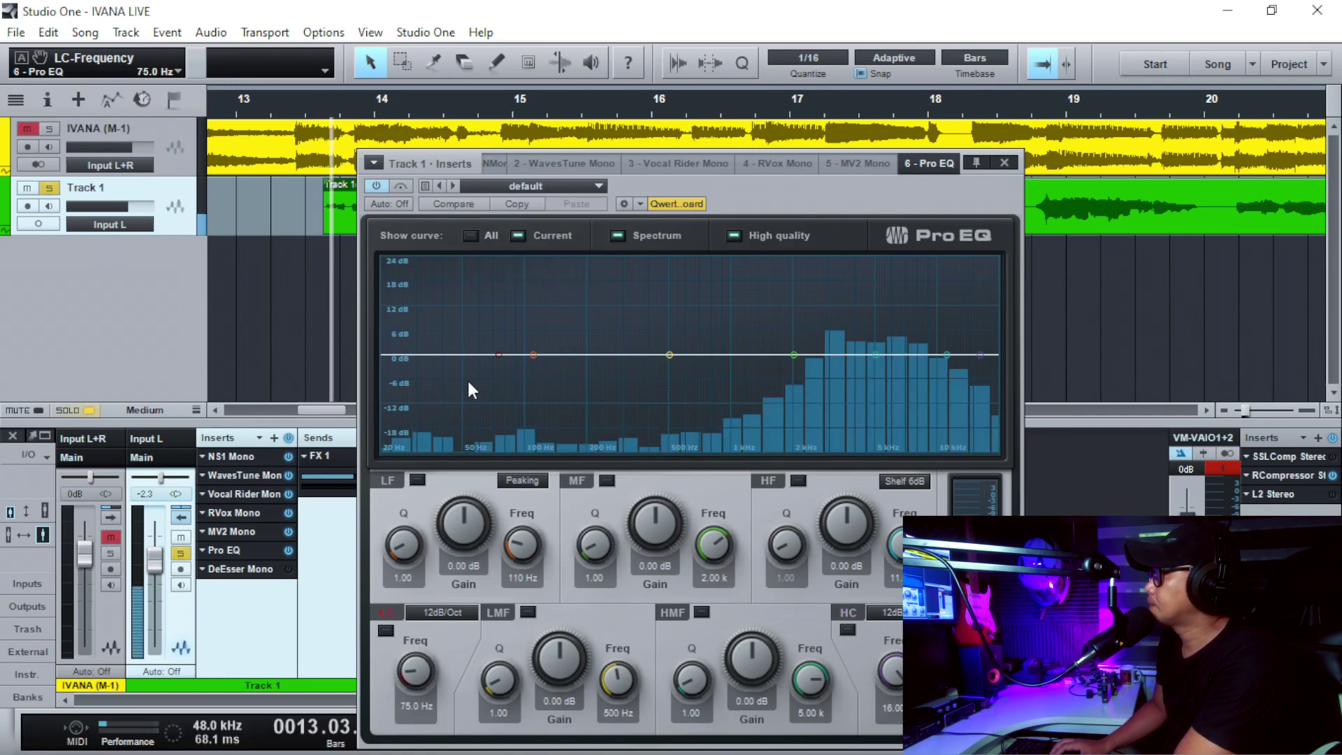
{"action": "left_click_drag", "start_coordinate": [498, 355], "coordinate": [598, 372]}
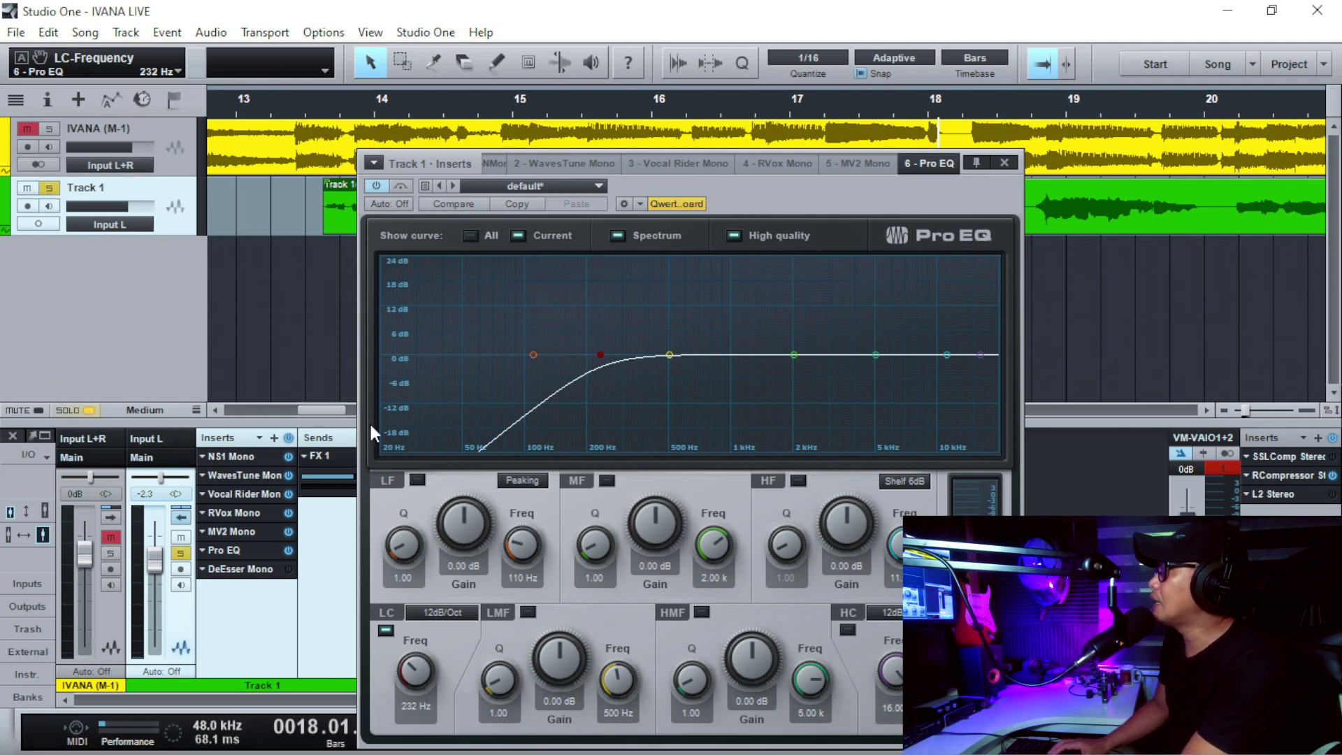
Unsolo Track 1, play both tracks from about 13.02 and compare Pro EQ bypassed against active, leaving it active
{"action": "left_click", "coordinate": [49, 188]}
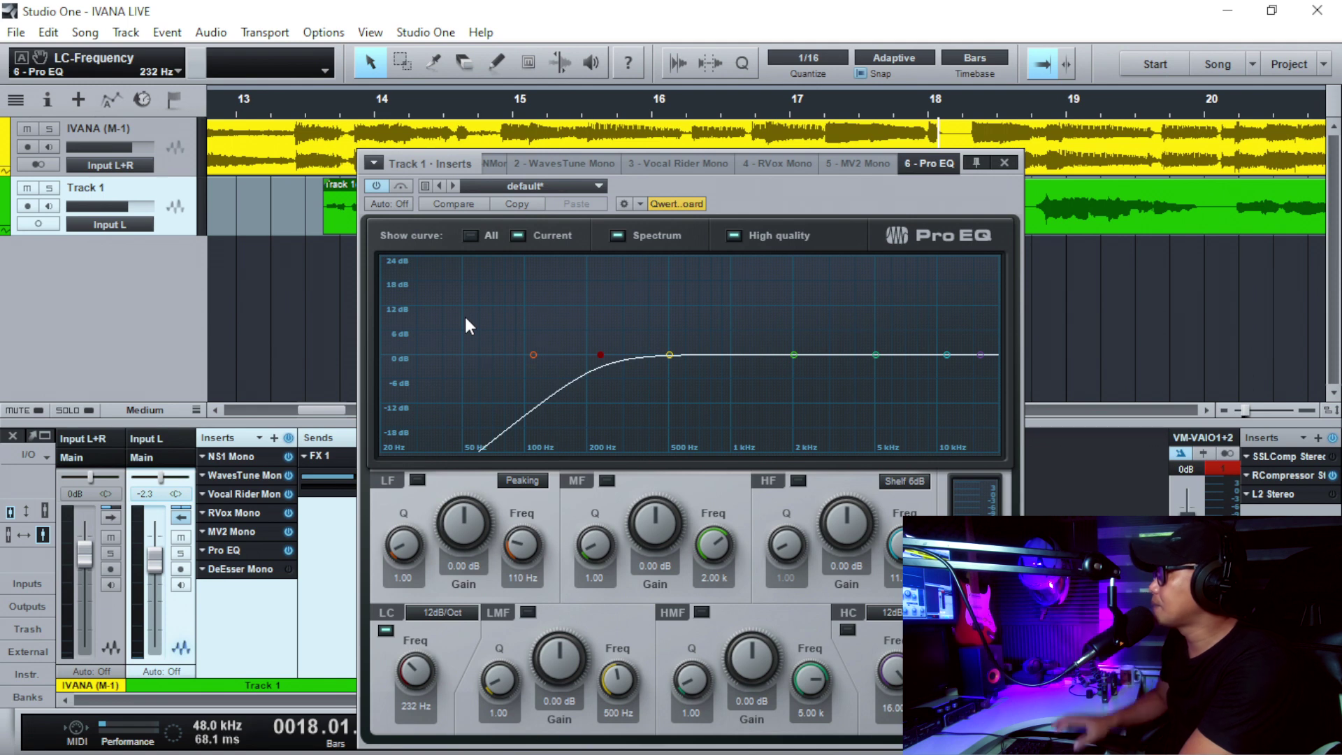
{"action": "left_click", "coordinate": [300, 110]}
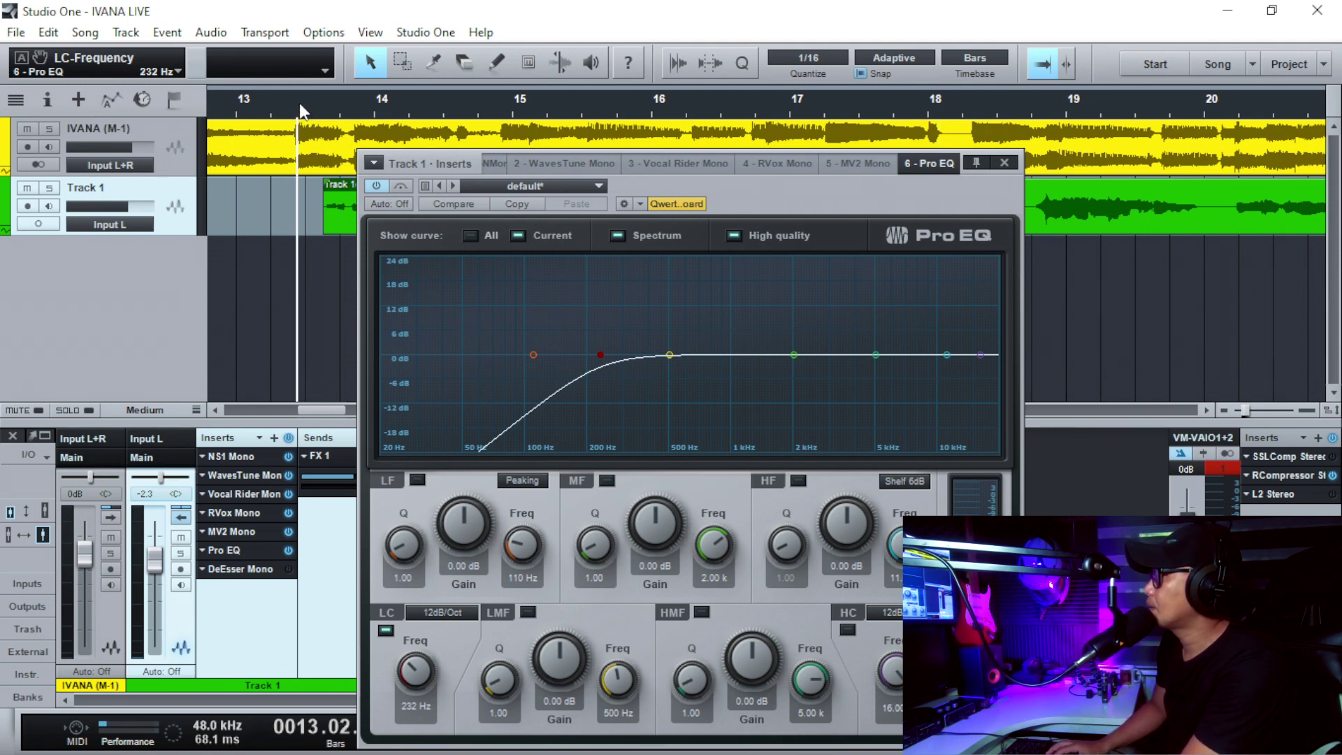
{"action": "left_click", "coordinate": [377, 186]}
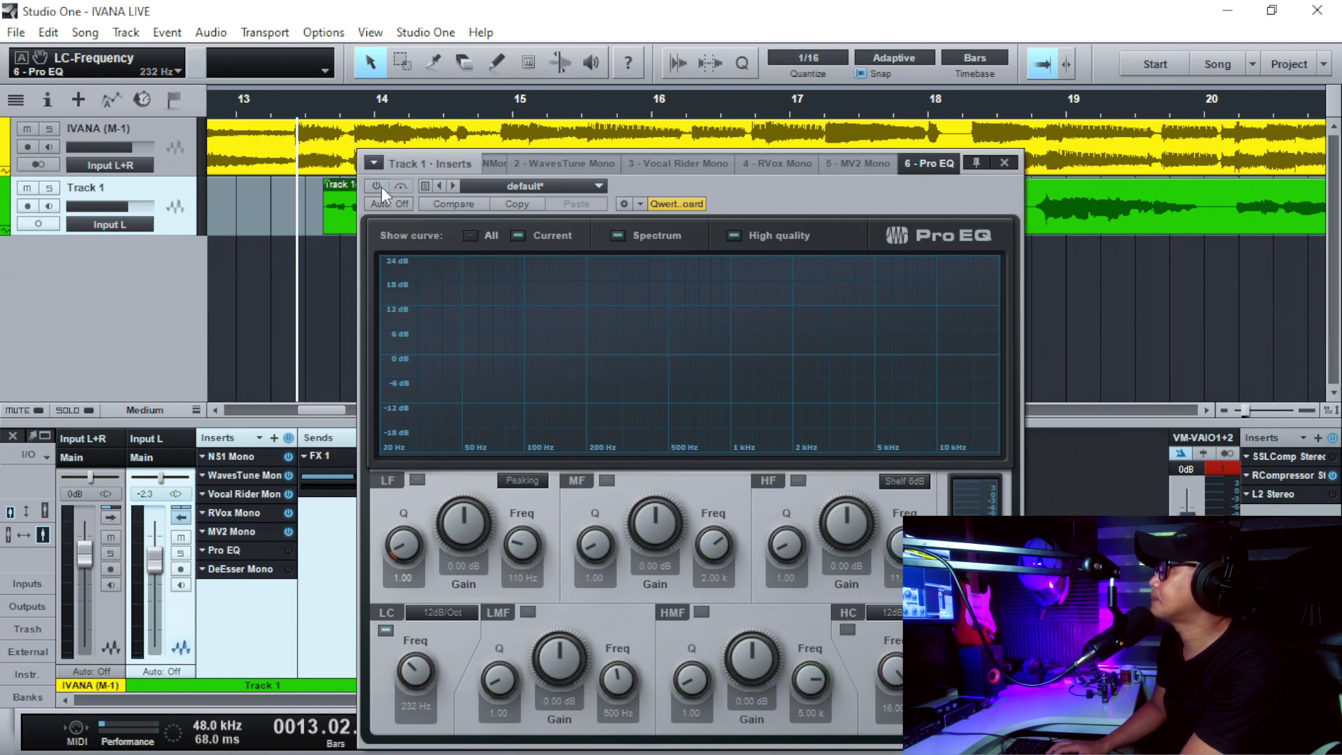
{"action": "key", "text": "space"}
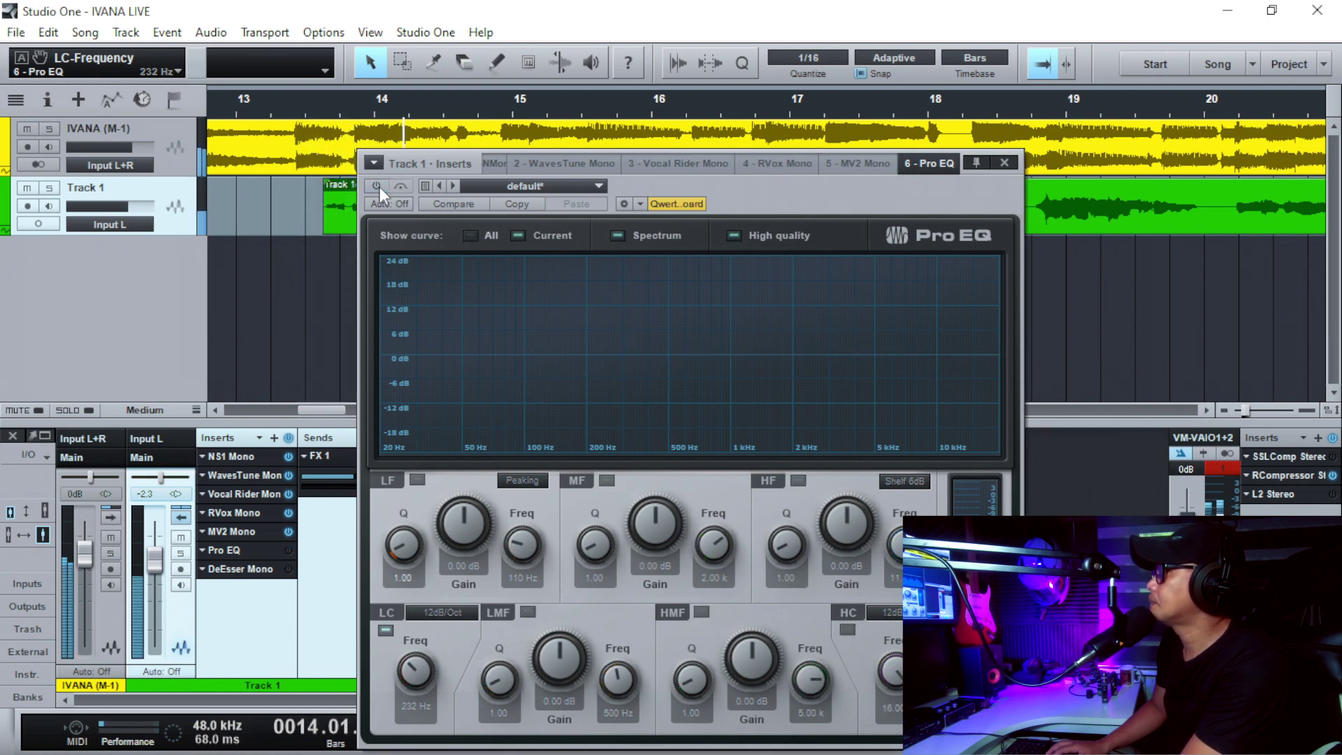
{"action": "left_click", "coordinate": [377, 186]}
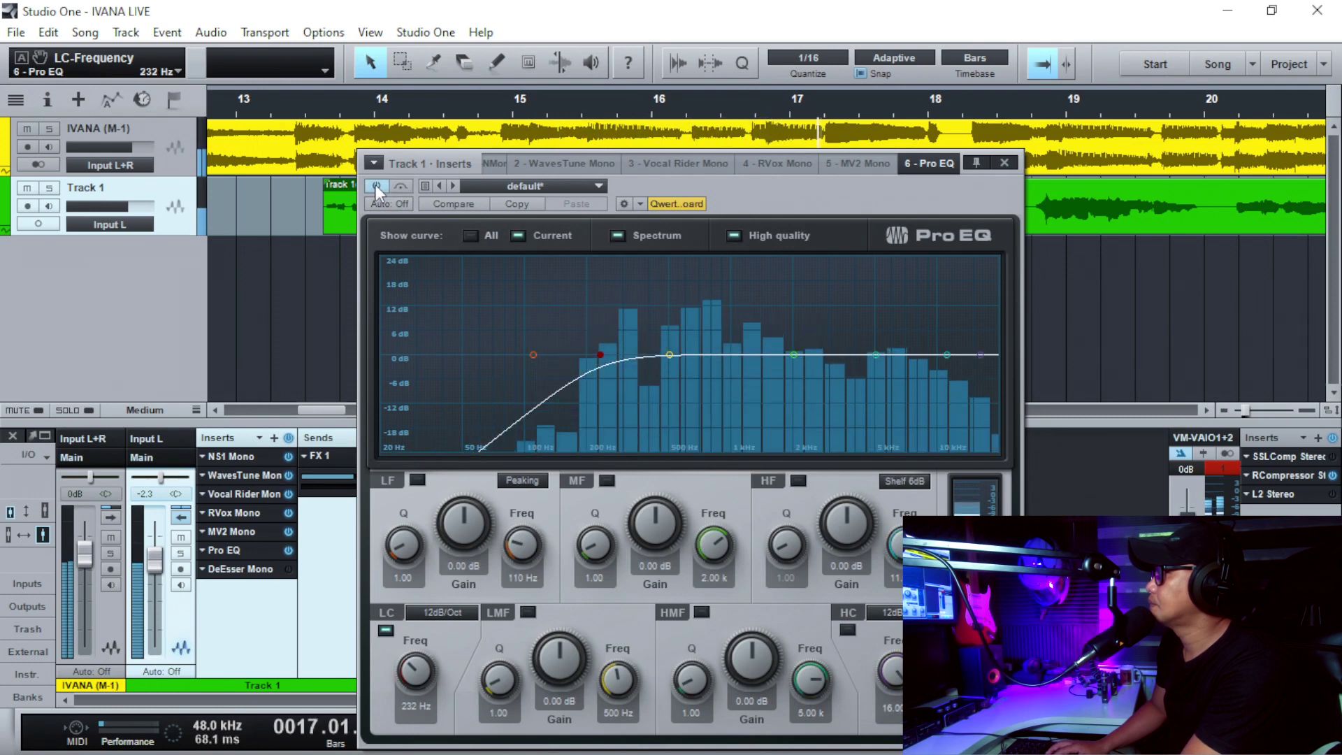
{"action": "left_click", "coordinate": [375, 183]}
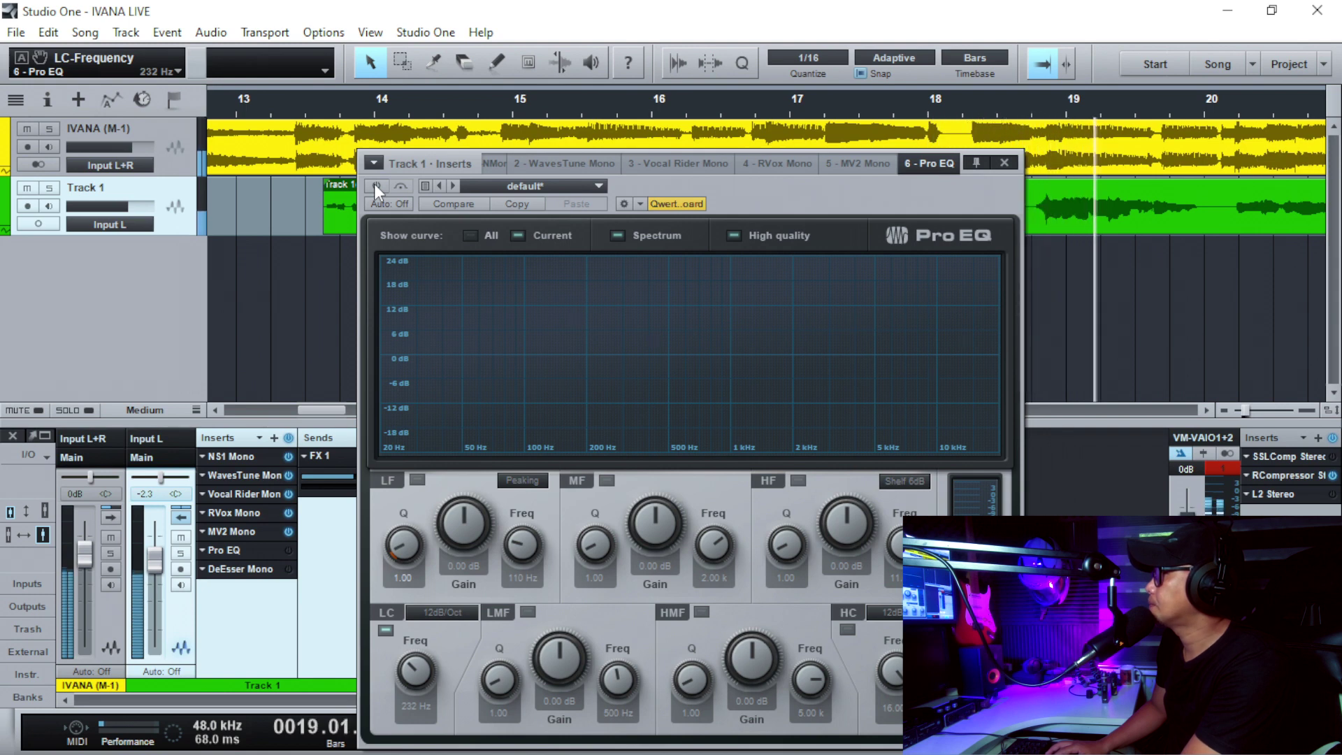
{"action": "left_click", "coordinate": [375, 183]}
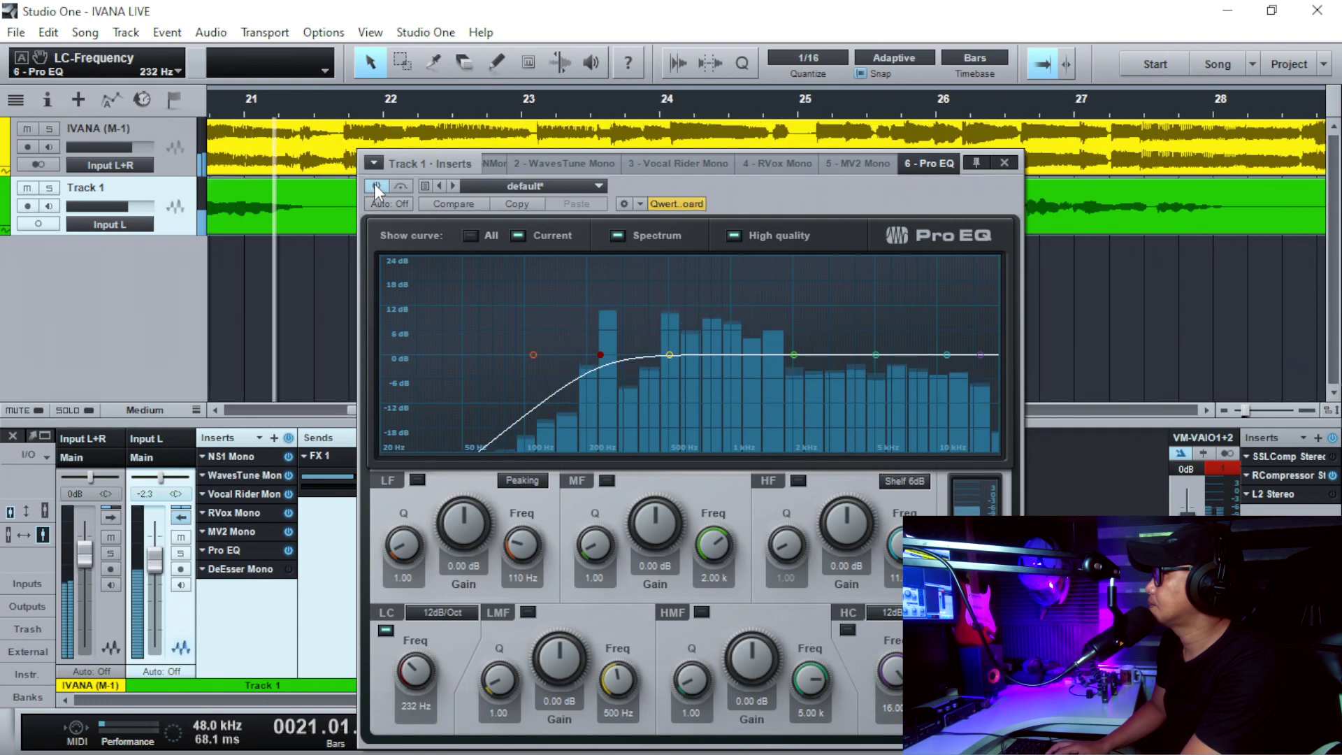
{"action": "left_click", "coordinate": [375, 183]}
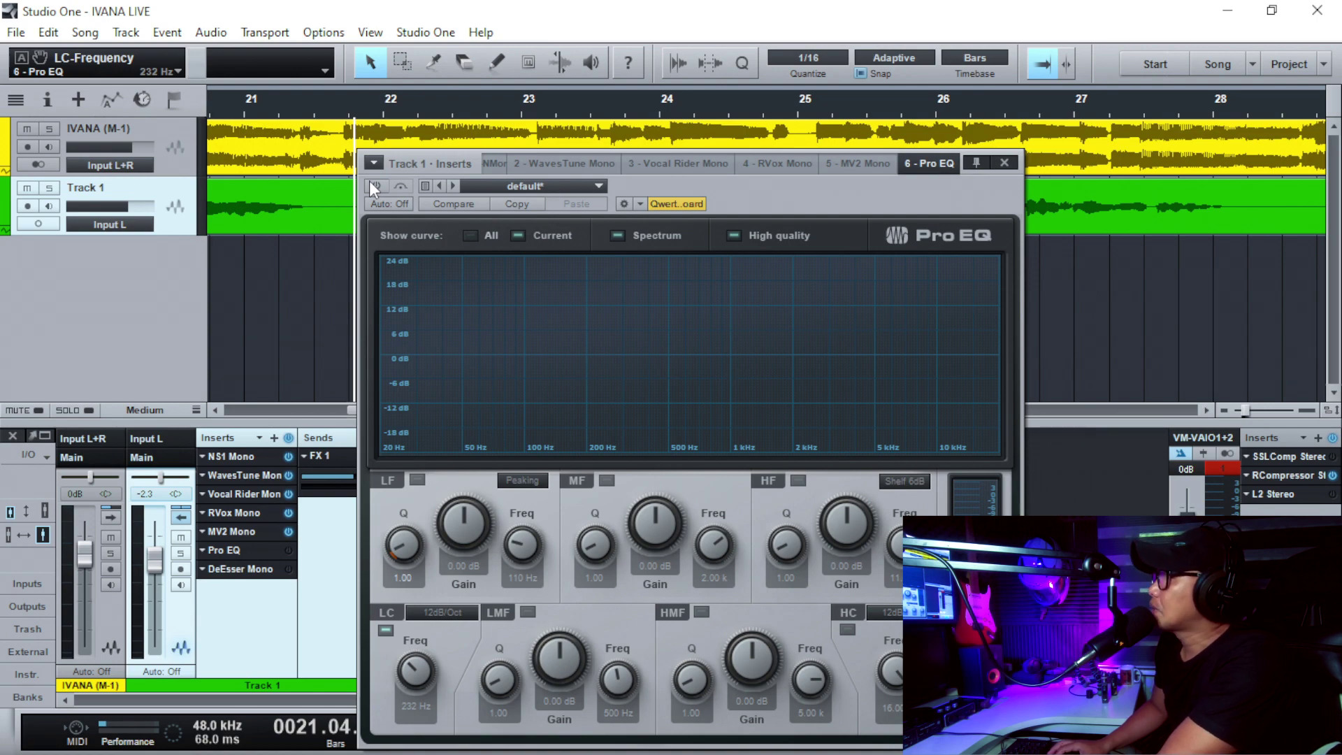
{"action": "left_click", "coordinate": [375, 186]}
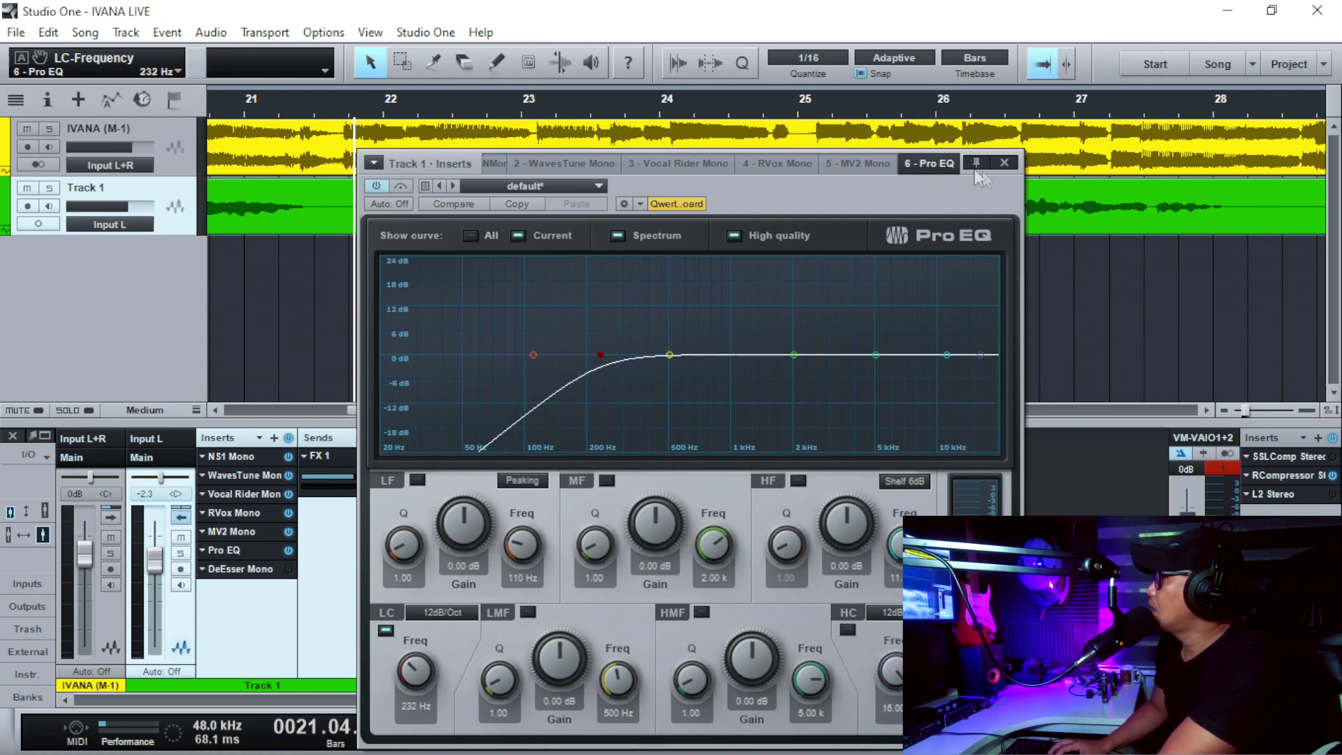
Move the plug-in window clear of the tracks, solo Track 1 and play the vocal from its clip start to bar 18
{"action": "left_click_drag", "start_coordinate": [929, 190], "coordinate": [1103, 242]}
{"action": "key", "text": "w"}
{"action": "key", "text": "w"}
{"action": "key", "text": "w"}
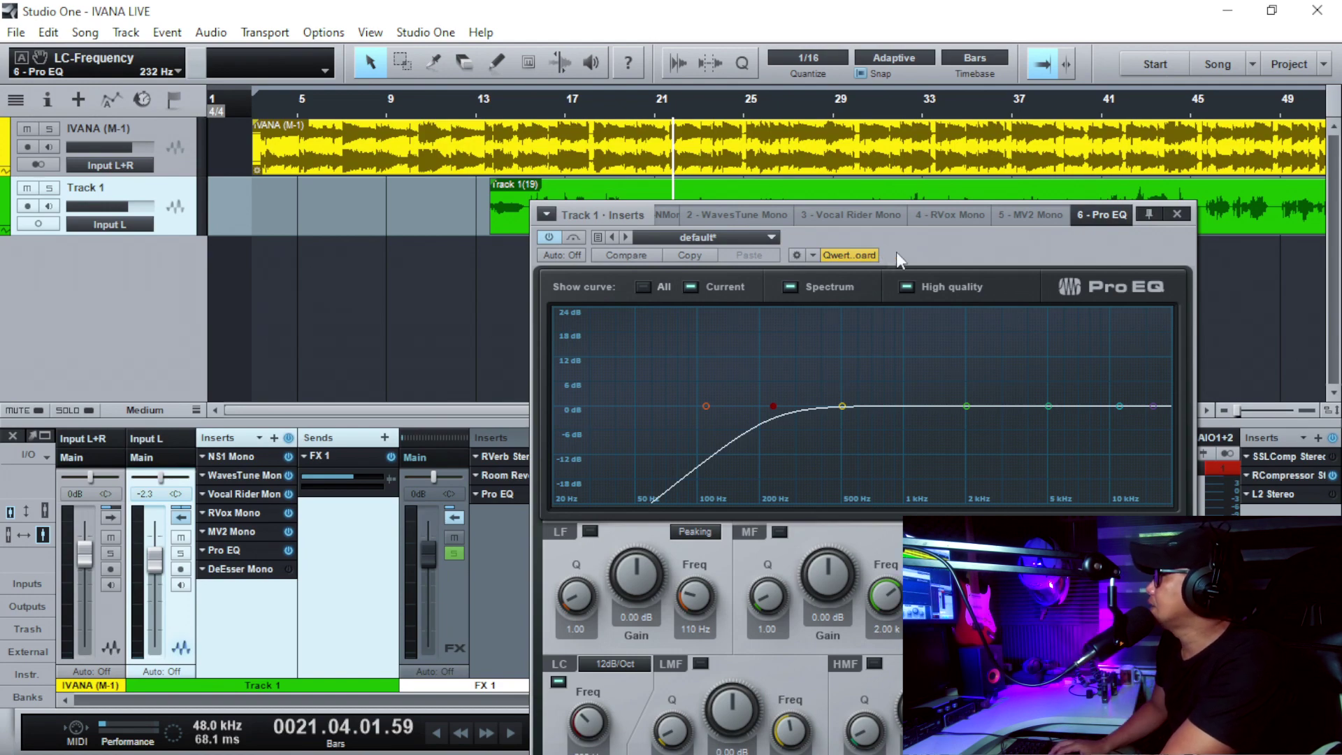
{"action": "left_click_drag", "start_coordinate": [896, 251], "coordinate": [772, 345]}
{"action": "key", "text": "s"}
{"action": "left_click", "coordinate": [487, 106]}
{"action": "key", "text": "space"}
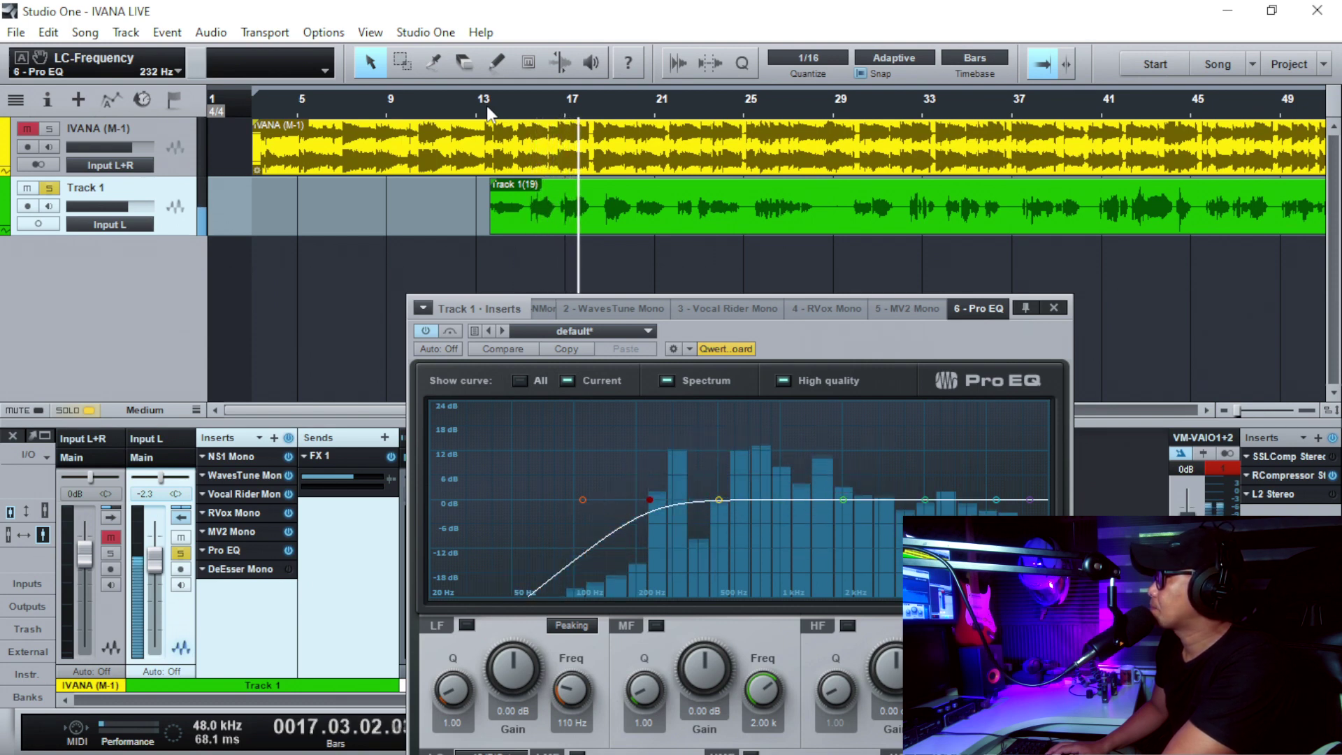
{"action": "key", "text": "space"}
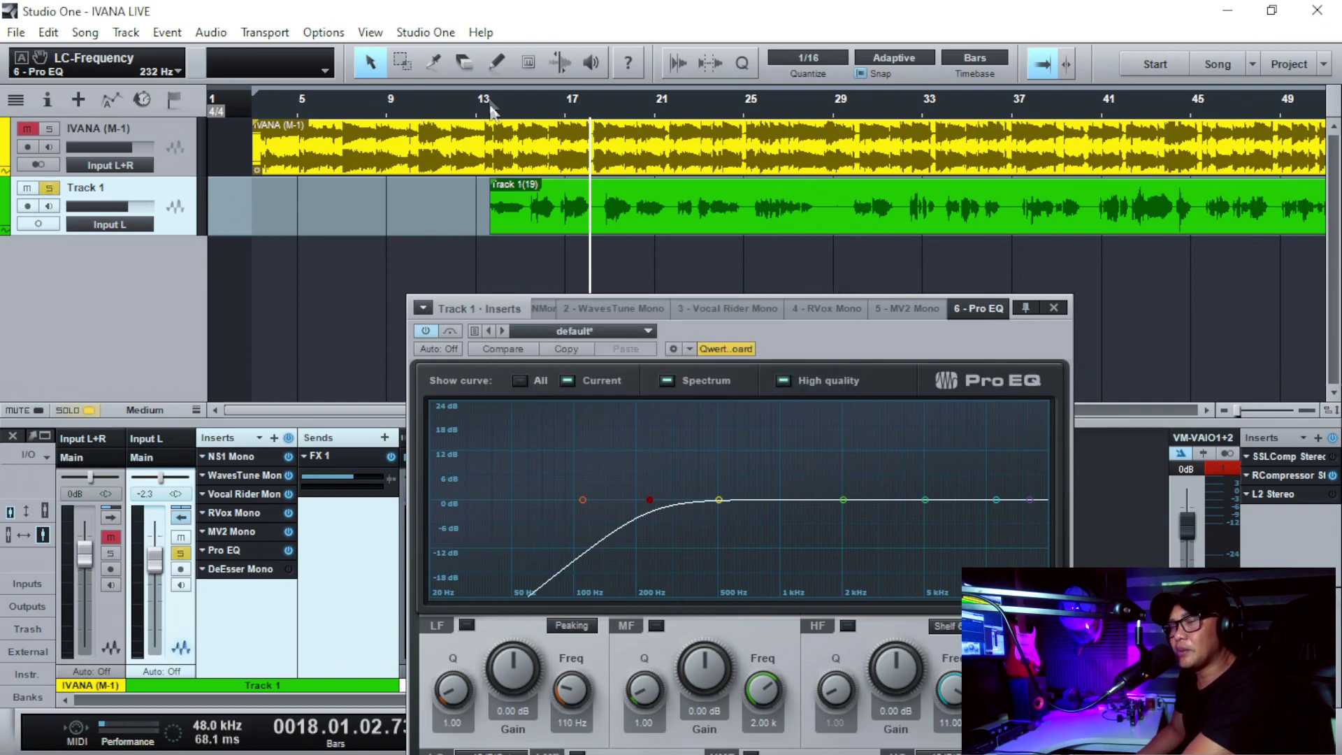
Try switching Pro EQ's MF band on and off while playing the soloed vocal from about bar 13
{"action": "left_click", "coordinate": [844, 498]}
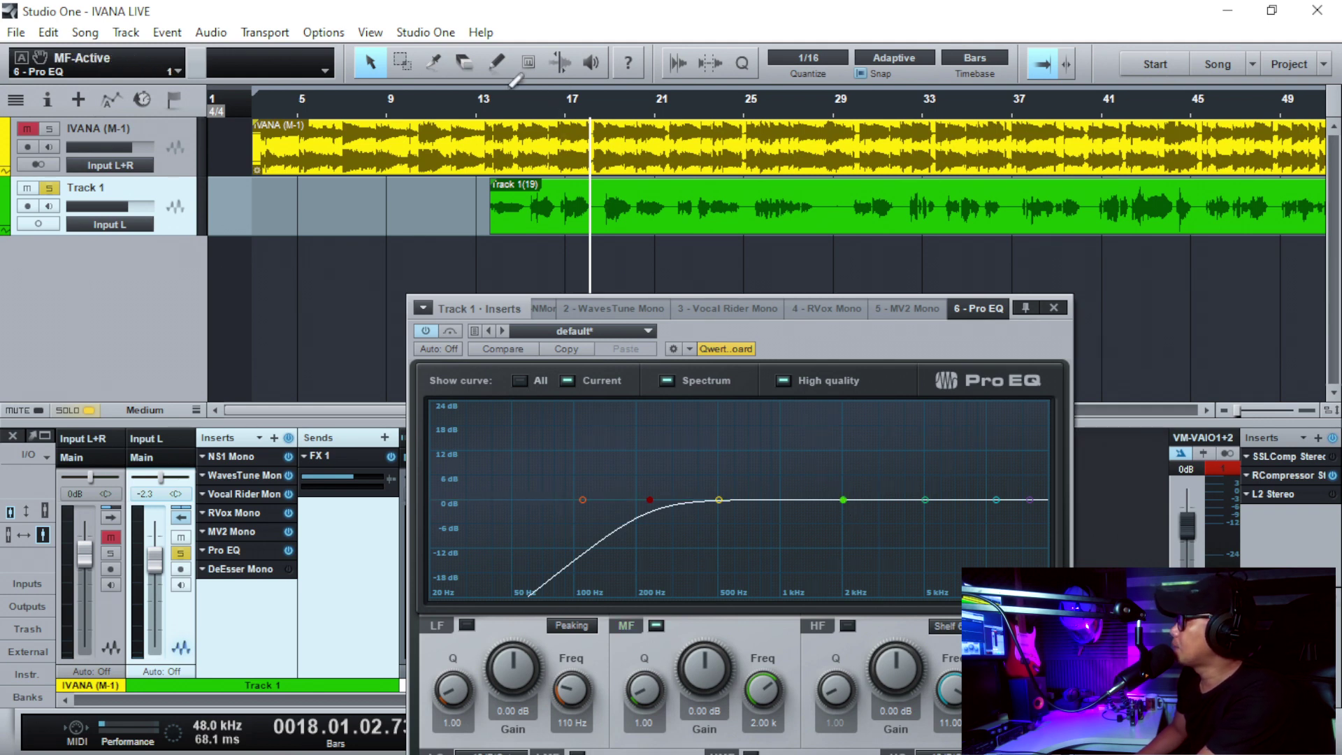
{"action": "left_click", "coordinate": [486, 100]}
{"action": "key", "text": "space"}
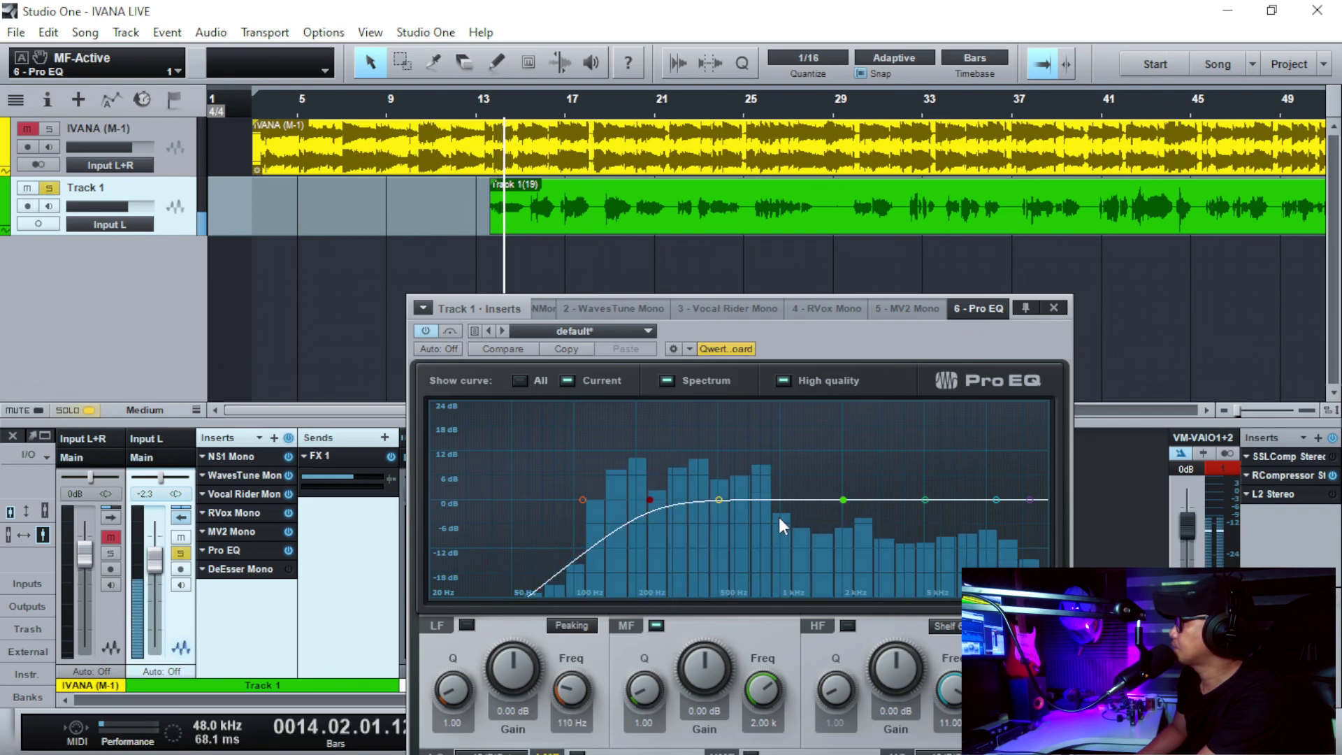
{"action": "left_click", "coordinate": [843, 499]}
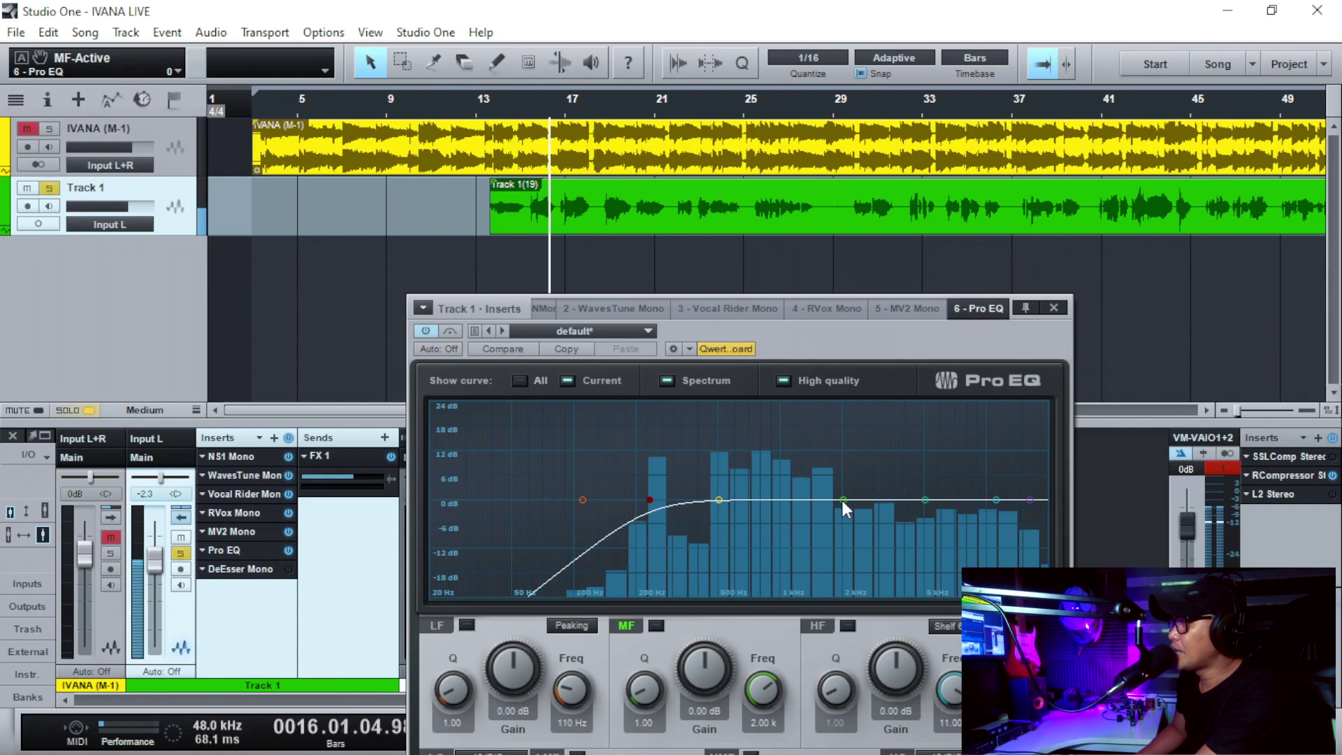
{"action": "key", "text": "space"}
Boost Pro EQ's MF band with a Q of 5.01 and sweep its peak during playback to 24 dB at 2.53 kHz
{"action": "left_click_drag", "start_coordinate": [842, 499], "coordinate": [841, 491]}
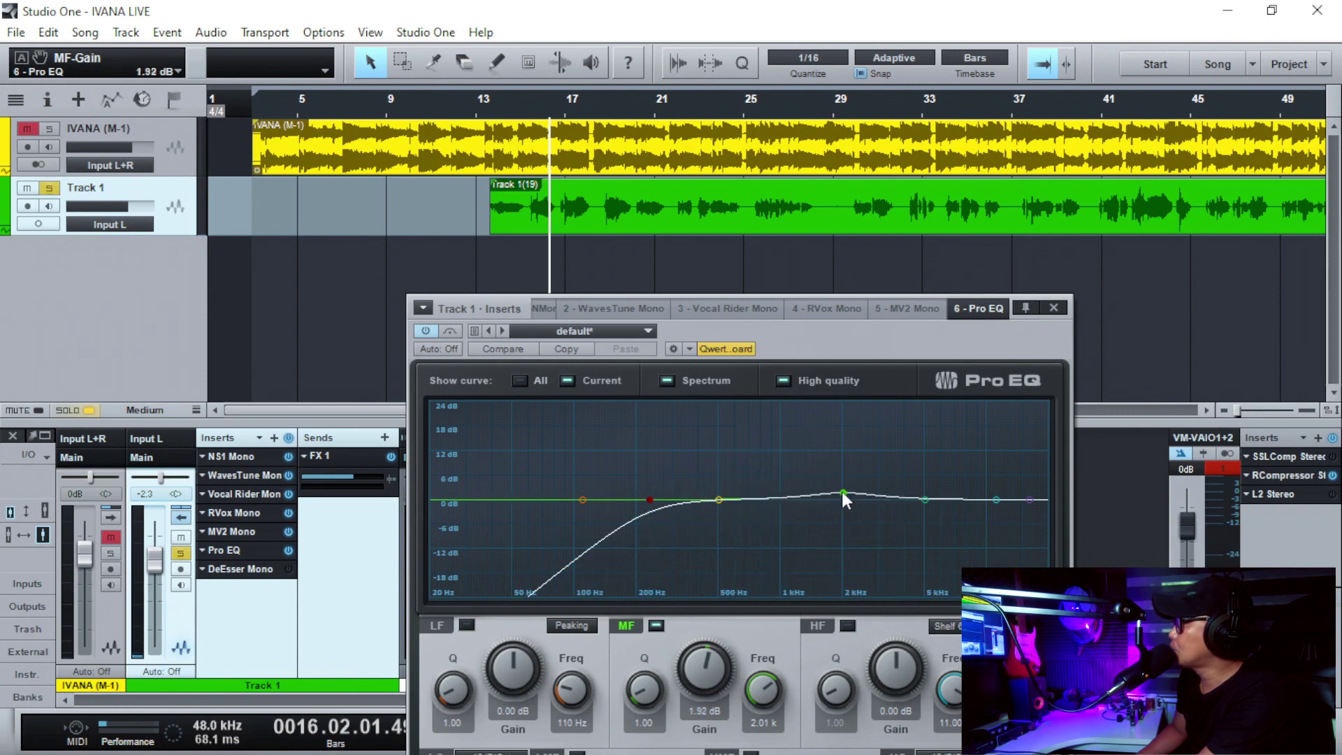
{"action": "left_click_drag", "start_coordinate": [832, 367], "coordinate": [833, 237]}
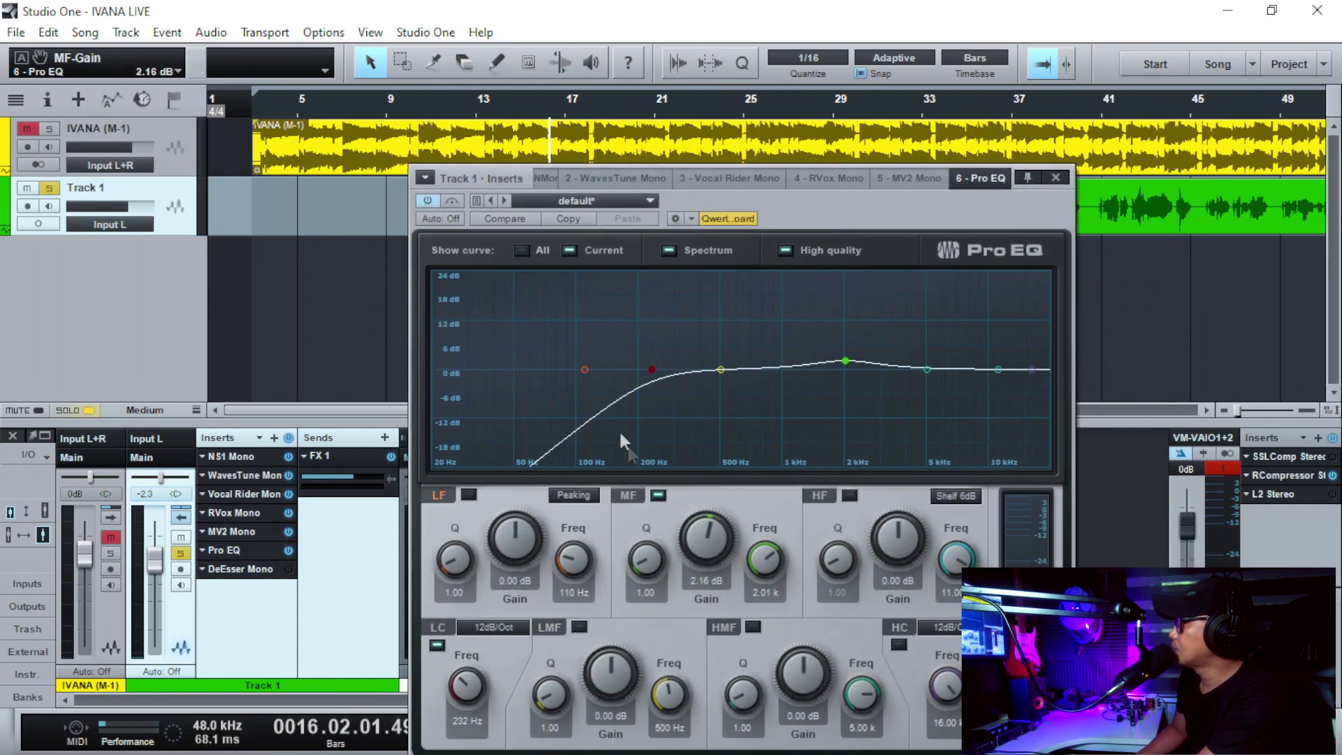
{"action": "left_click_drag", "start_coordinate": [829, 361], "coordinate": [847, 350]}
{"action": "left_click_drag", "start_coordinate": [645, 566], "coordinate": [644, 535]}
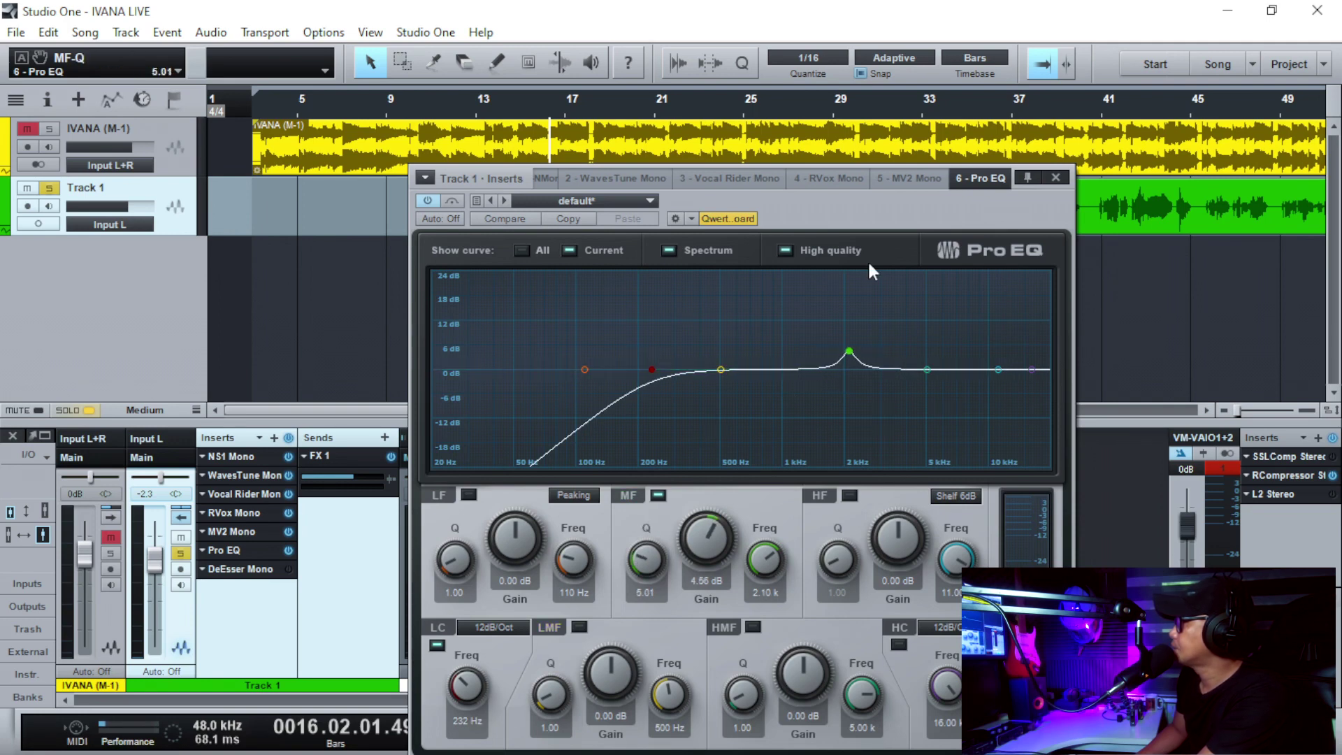
{"action": "left_click_drag", "start_coordinate": [849, 348], "coordinate": [852, 326]}
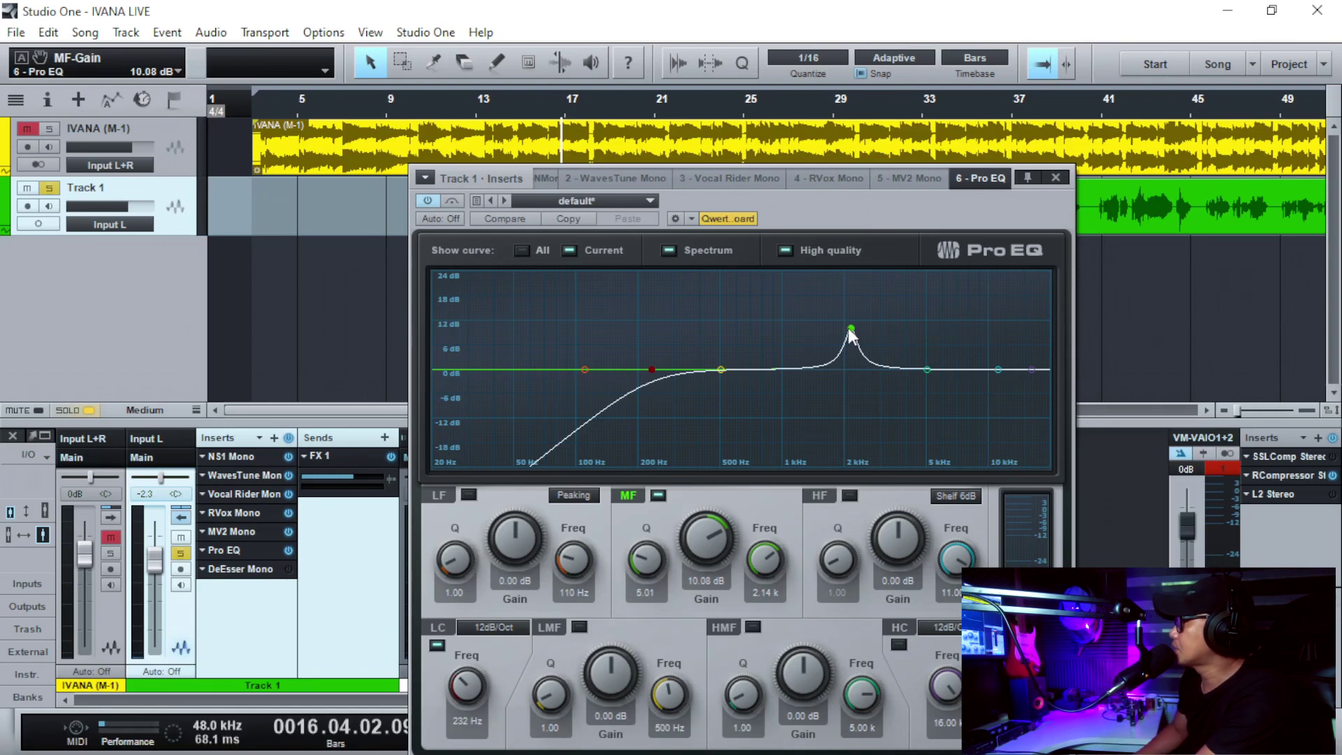
{"action": "left_click_drag", "start_coordinate": [851, 329], "coordinate": [867, 267]}
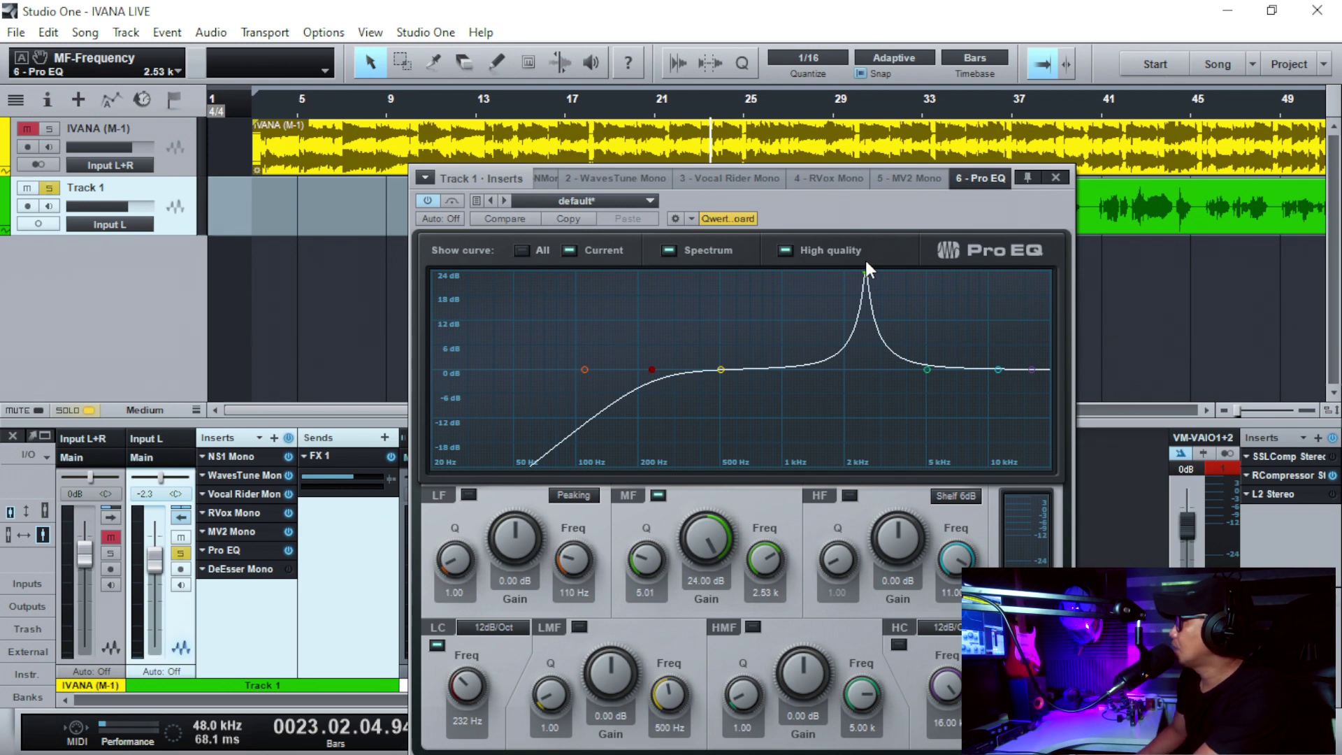
Turn the MF boost into a cut of 3.84 dB at 2.56 kHz while playing the vocal from bar 16
{"action": "left_click_drag", "start_coordinate": [867, 272], "coordinate": [855, 383]}
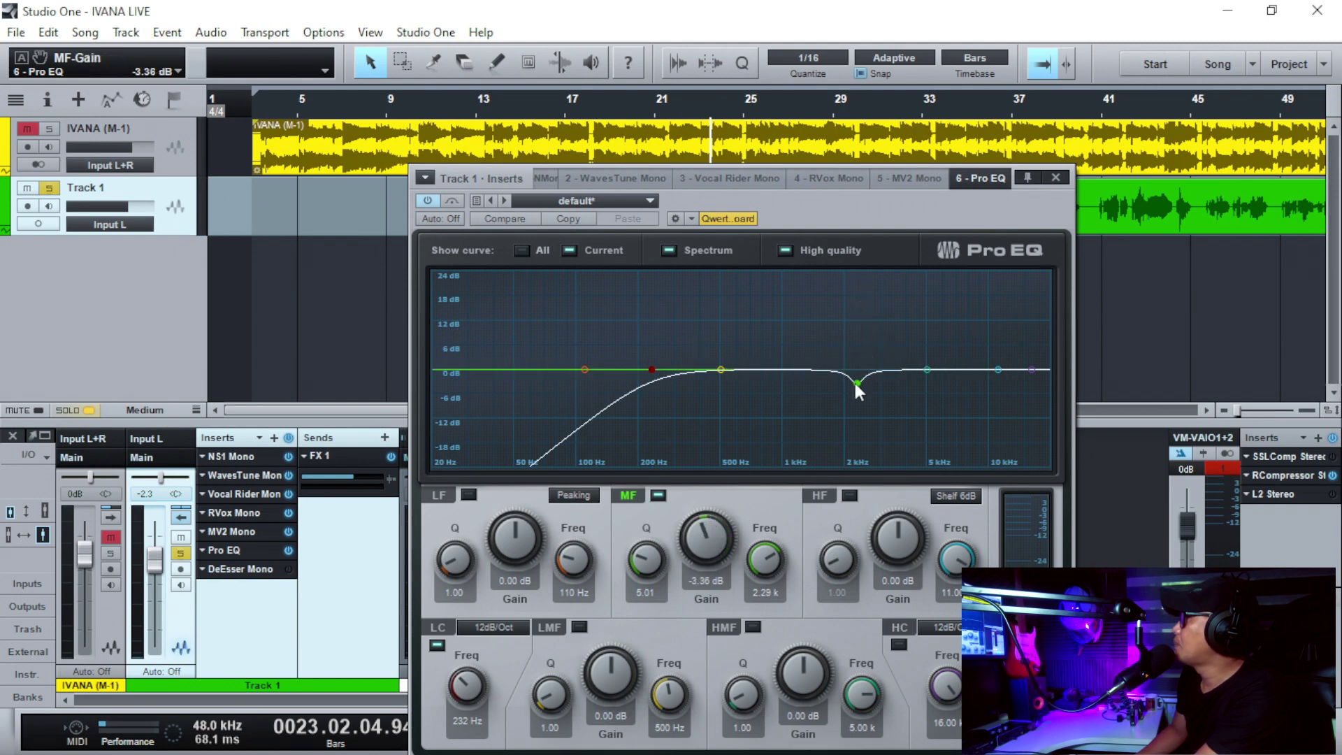
{"action": "left_click", "coordinate": [543, 92]}
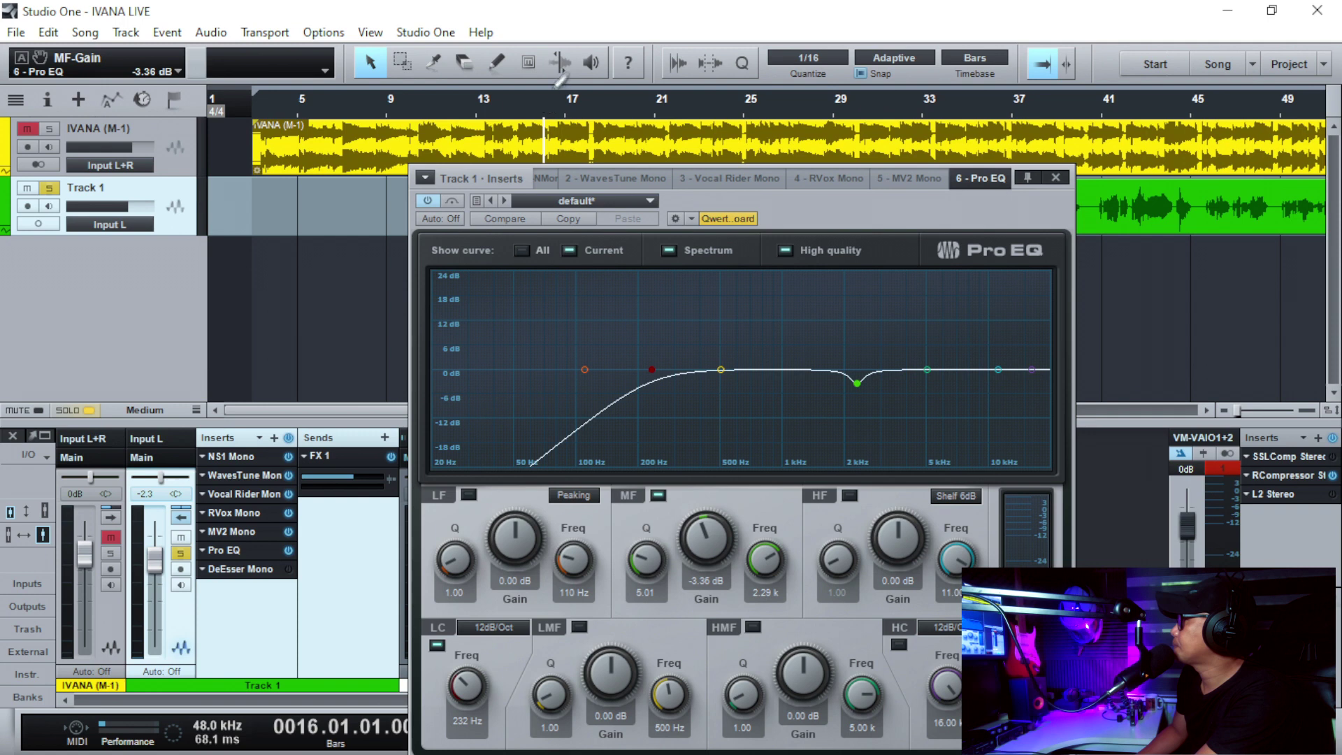
{"action": "key", "text": "space"}
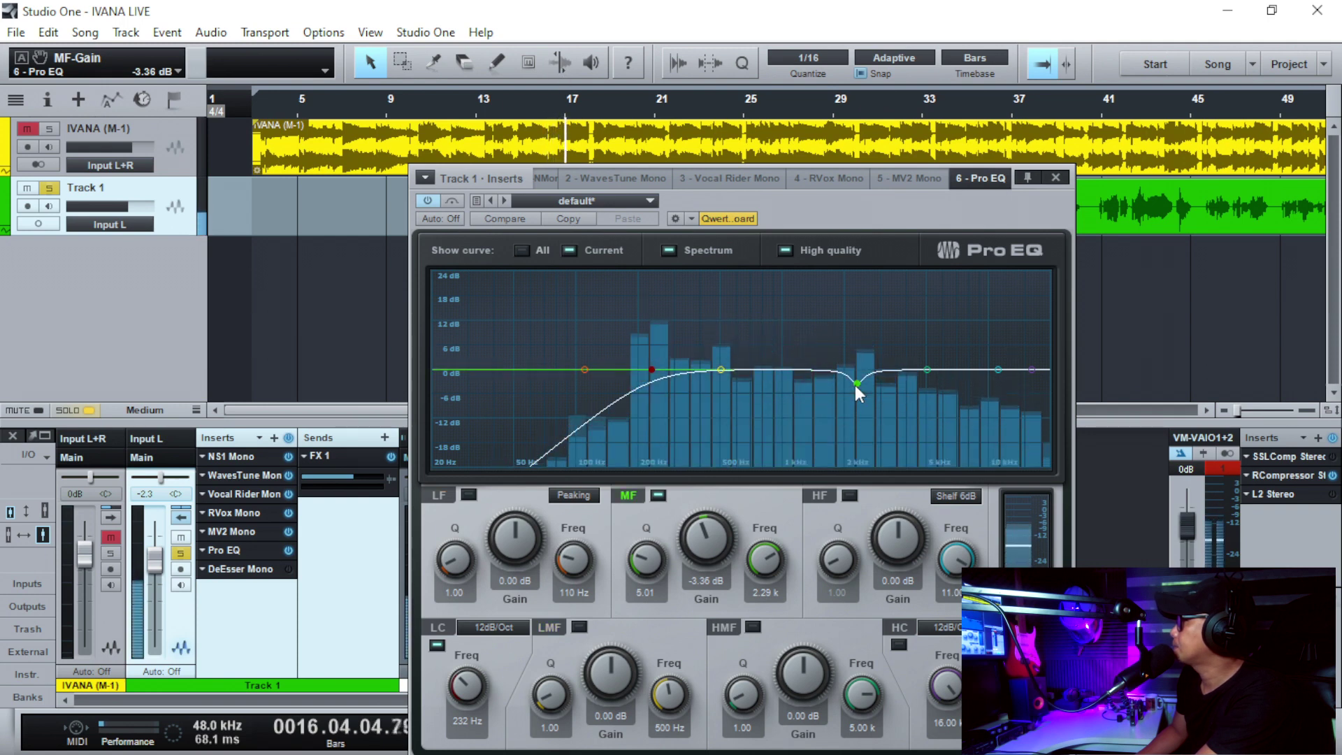
{"action": "mouse_move", "coordinate": [855, 383]}
{"action": "left_mouse_down"}
{"action": "mouse_move", "coordinate": [853, 273]}
{"action": "mouse_move", "coordinate": [886, 273]}
{"action": "mouse_move", "coordinate": [867, 273]}
{"action": "mouse_move", "coordinate": [866, 388]}
{"action": "left_mouse_up"}
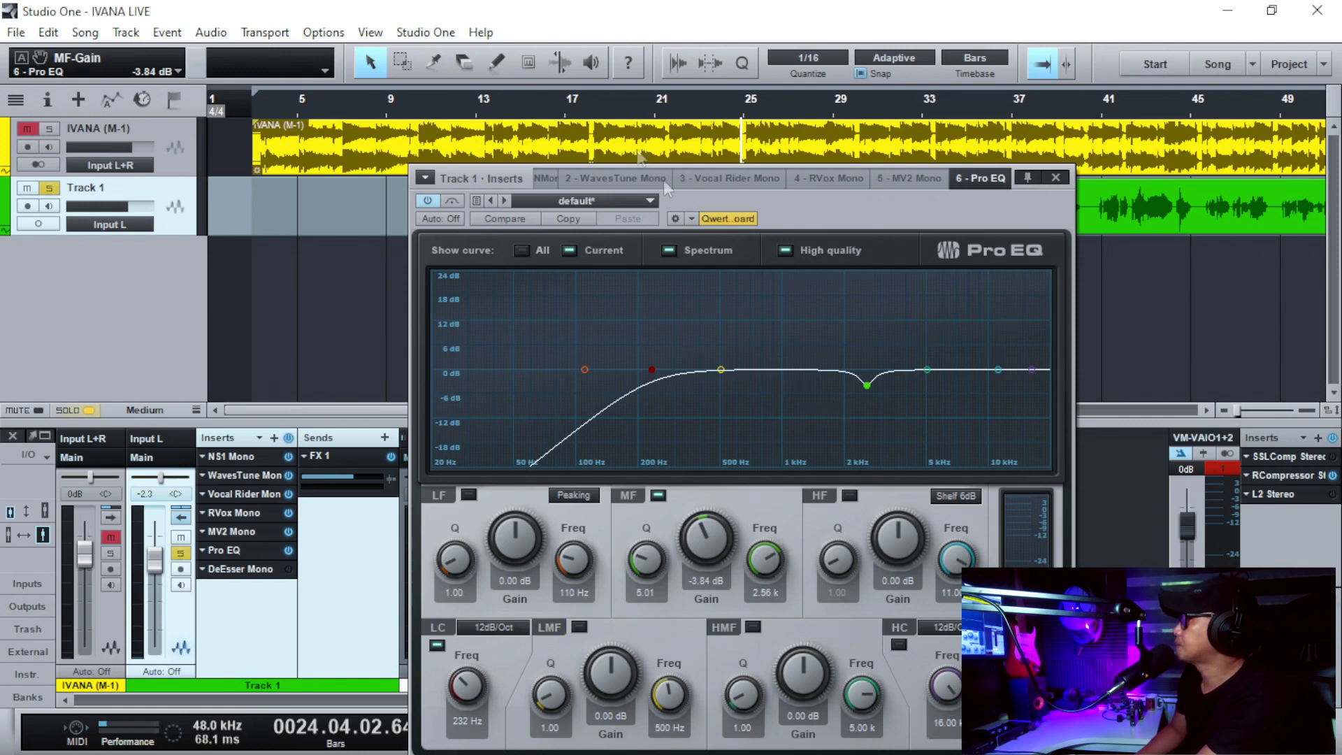
Play the vocal from about bar 17 and set the LMF band to a 1.92 dB cut around 665 Hz with Q 3.40
{"action": "left_click", "coordinate": [569, 106]}
{"action": "key", "text": "space"}
{"action": "left_click_drag", "start_coordinate": [715, 368], "coordinate": [719, 355]}
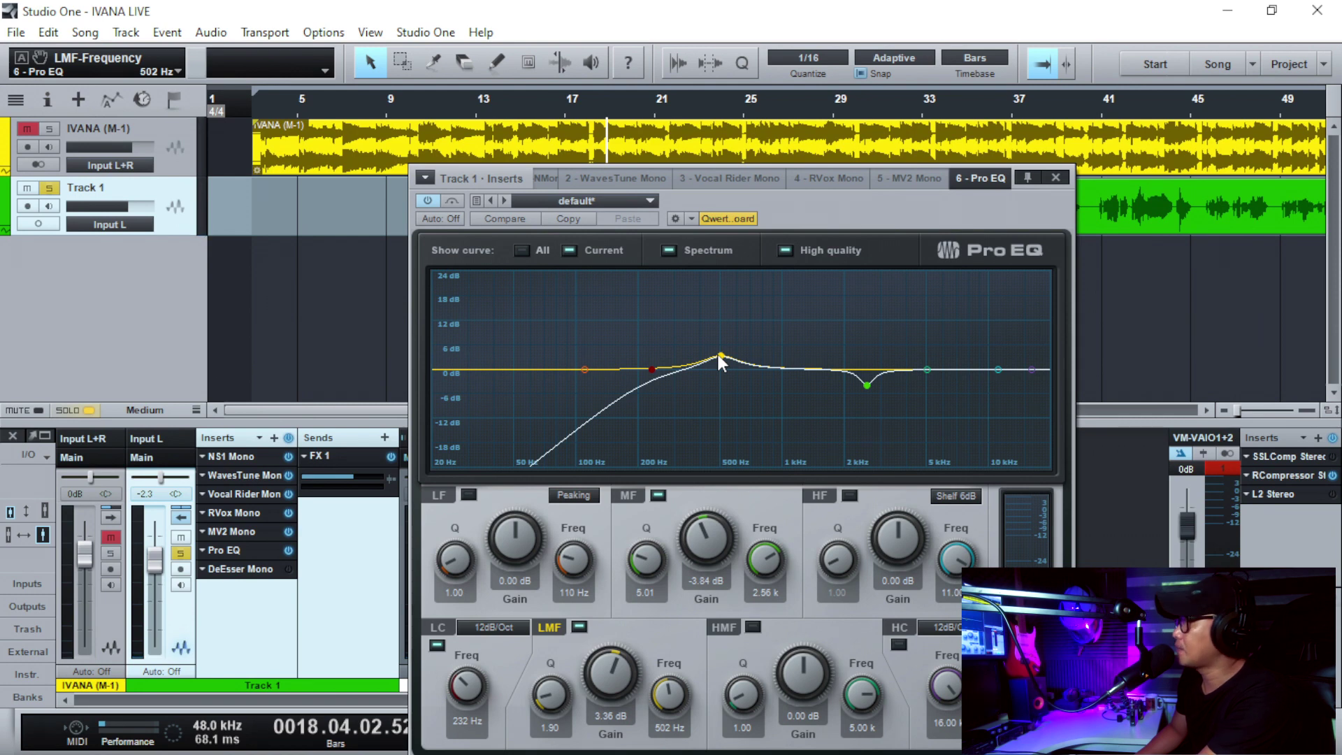
{"action": "double_click", "coordinate": [719, 354]}
{"action": "double_click", "coordinate": [718, 355]}
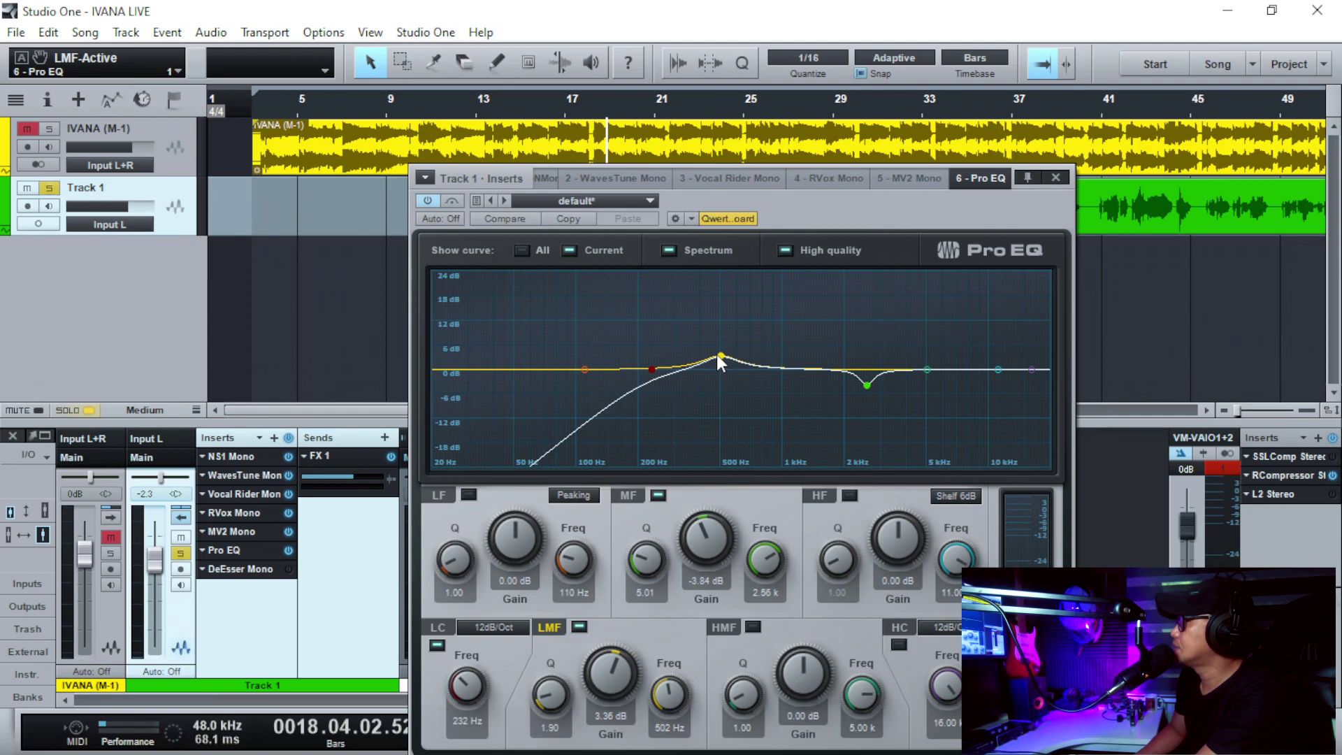
{"action": "left_click_drag", "start_coordinate": [718, 356], "coordinate": [745, 380]}
{"action": "scroll", "coordinate": [710, 270], "scroll_direction": "up", "scroll_amount": 5}
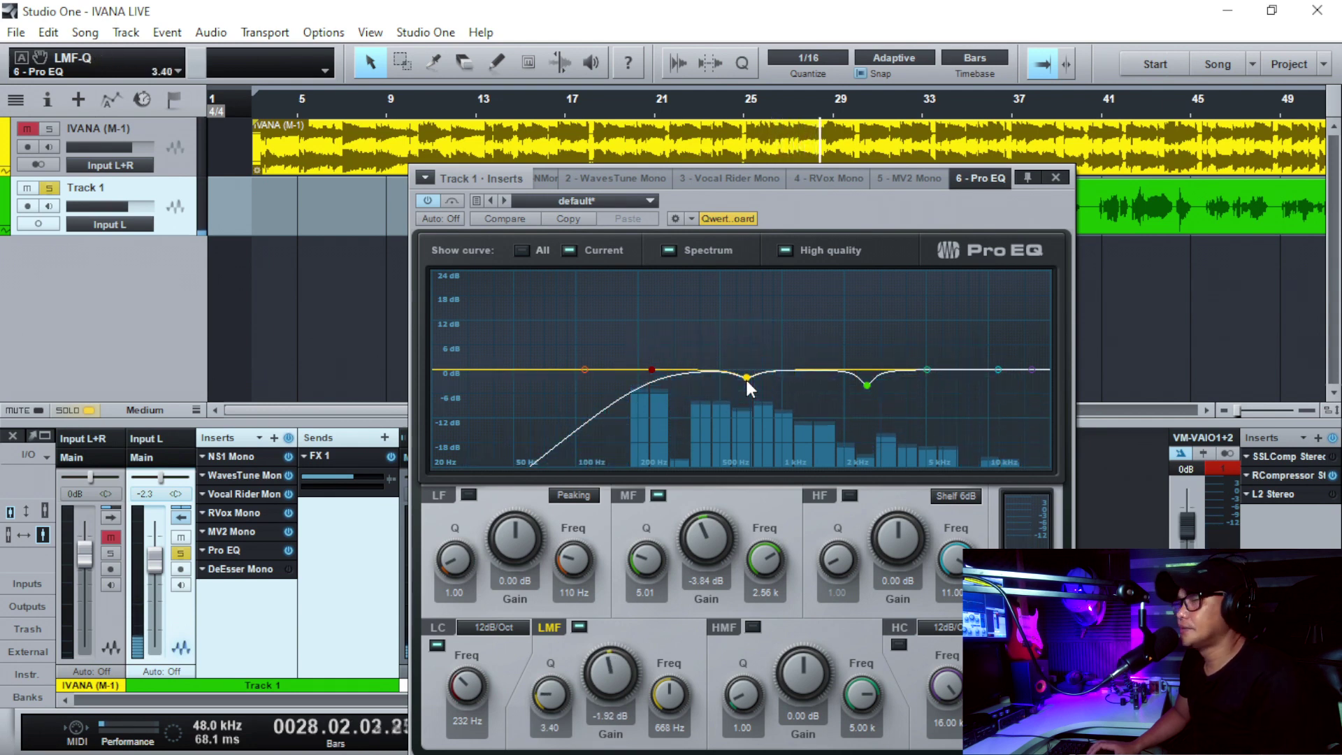
Enable Pro EQ's HF band as a Shelf 12dB and set it to about 0.24 dB at 10.34 kHz
{"action": "scroll", "coordinate": [746, 379], "scroll_direction": "down", "scroll_amount": 3}
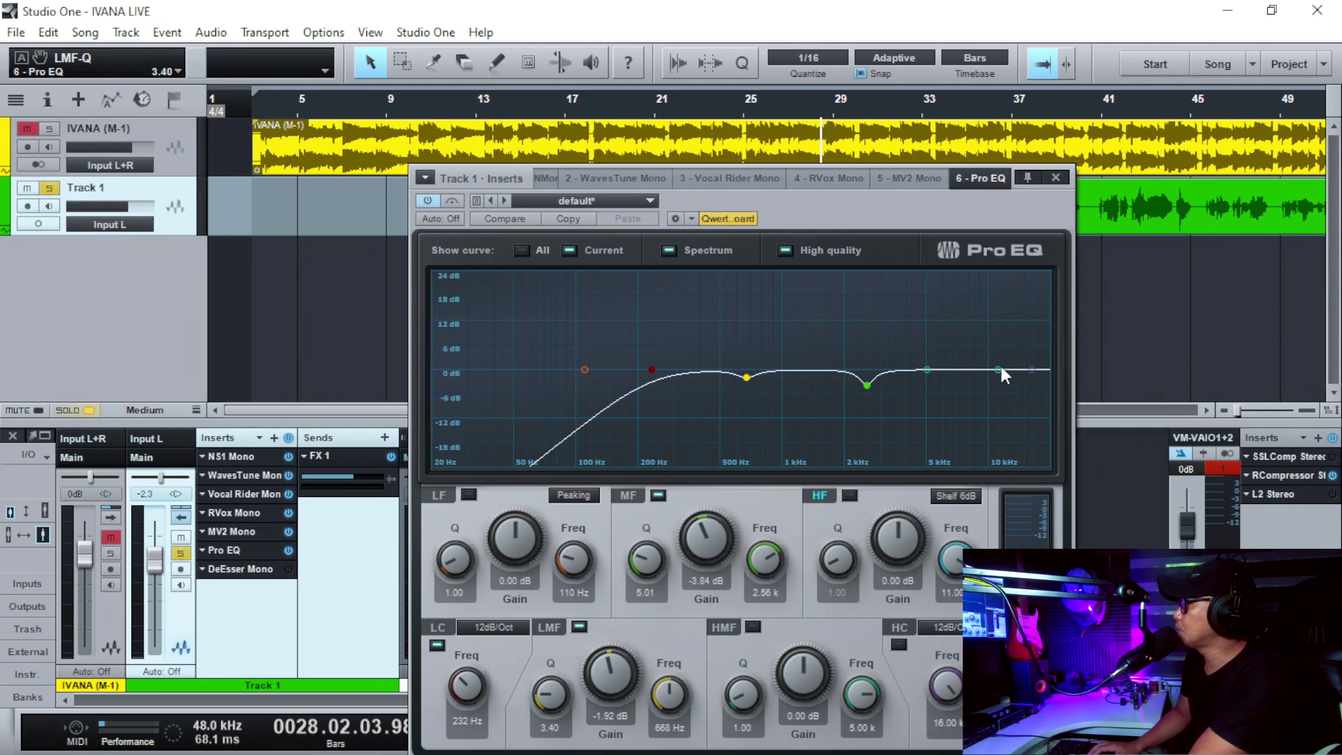
{"action": "left_click_drag", "start_coordinate": [1001, 369], "coordinate": [996, 354]}
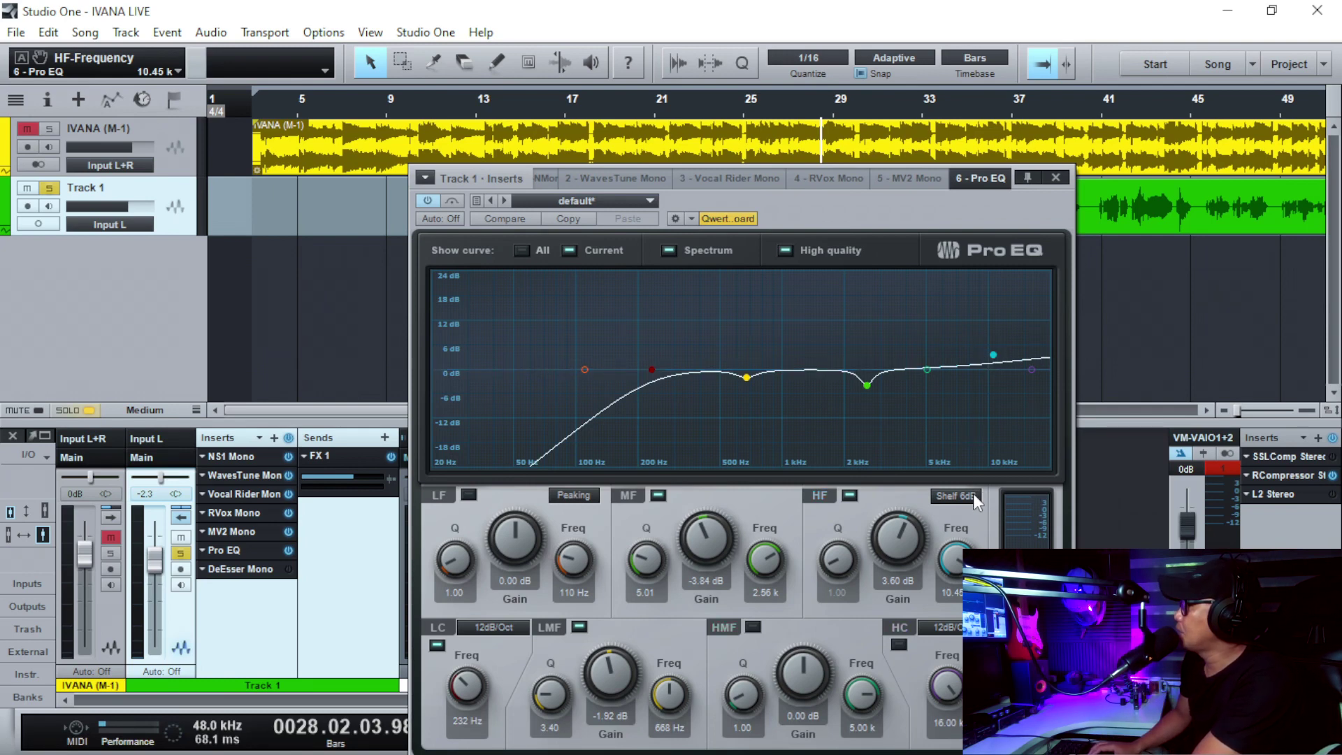
{"action": "left_click", "coordinate": [952, 498]}
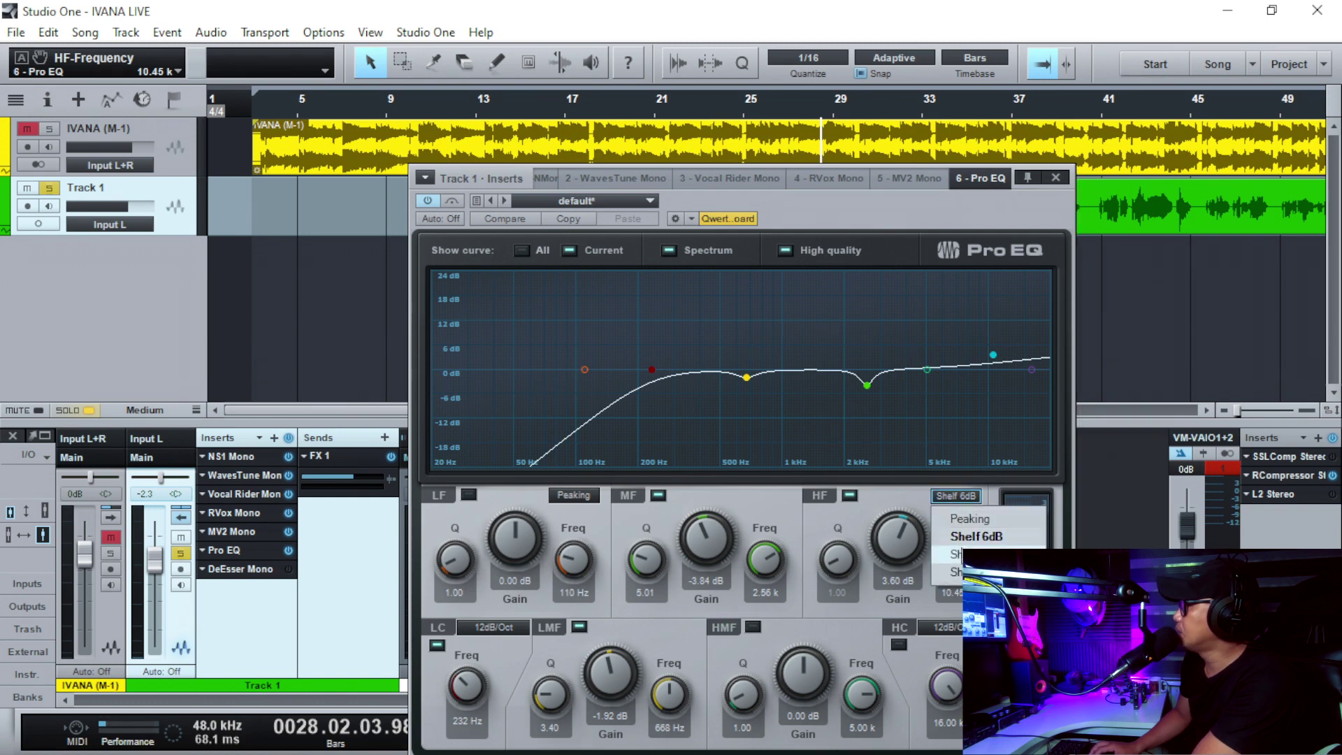
{"action": "left_click", "coordinate": [993, 553]}
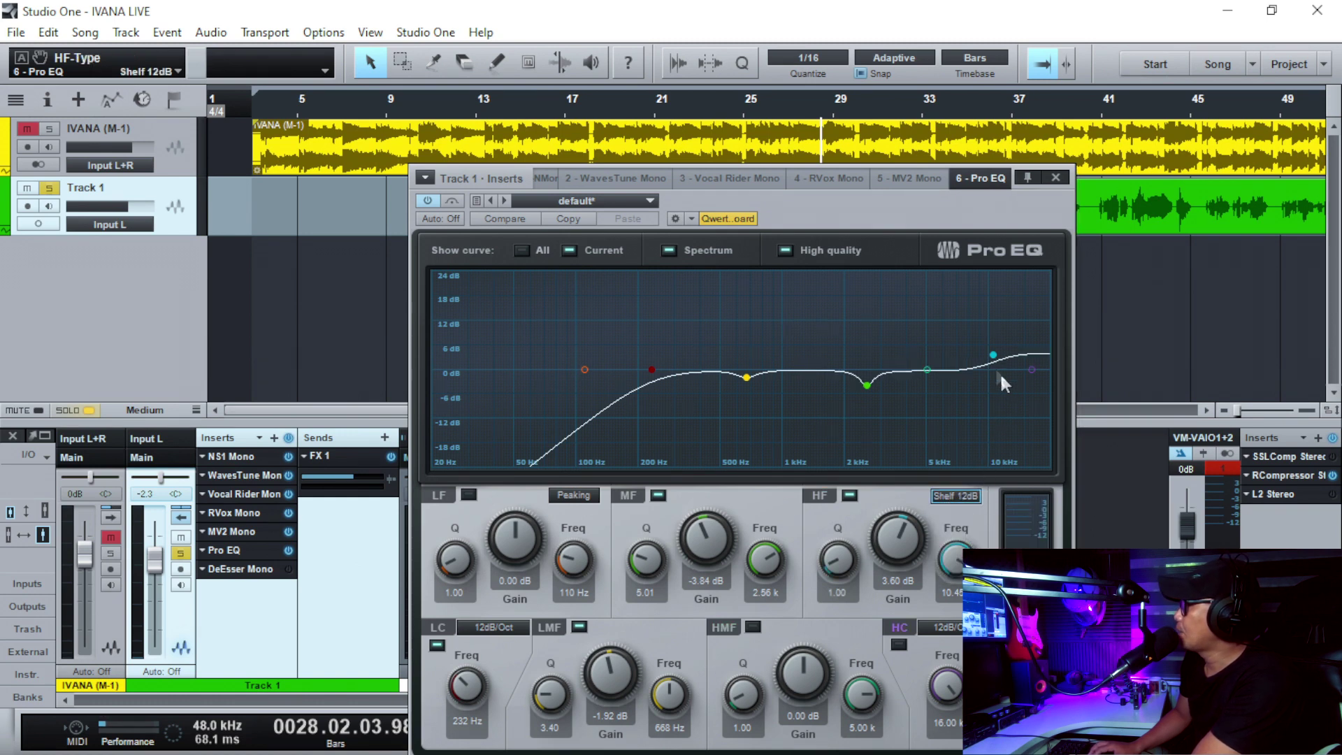
{"action": "mouse_move", "coordinate": [992, 356]}
{"action": "left_mouse_down"}
{"action": "mouse_move", "coordinate": [979, 362]}
{"action": "mouse_move", "coordinate": [991, 372]}
{"action": "left_mouse_up"}
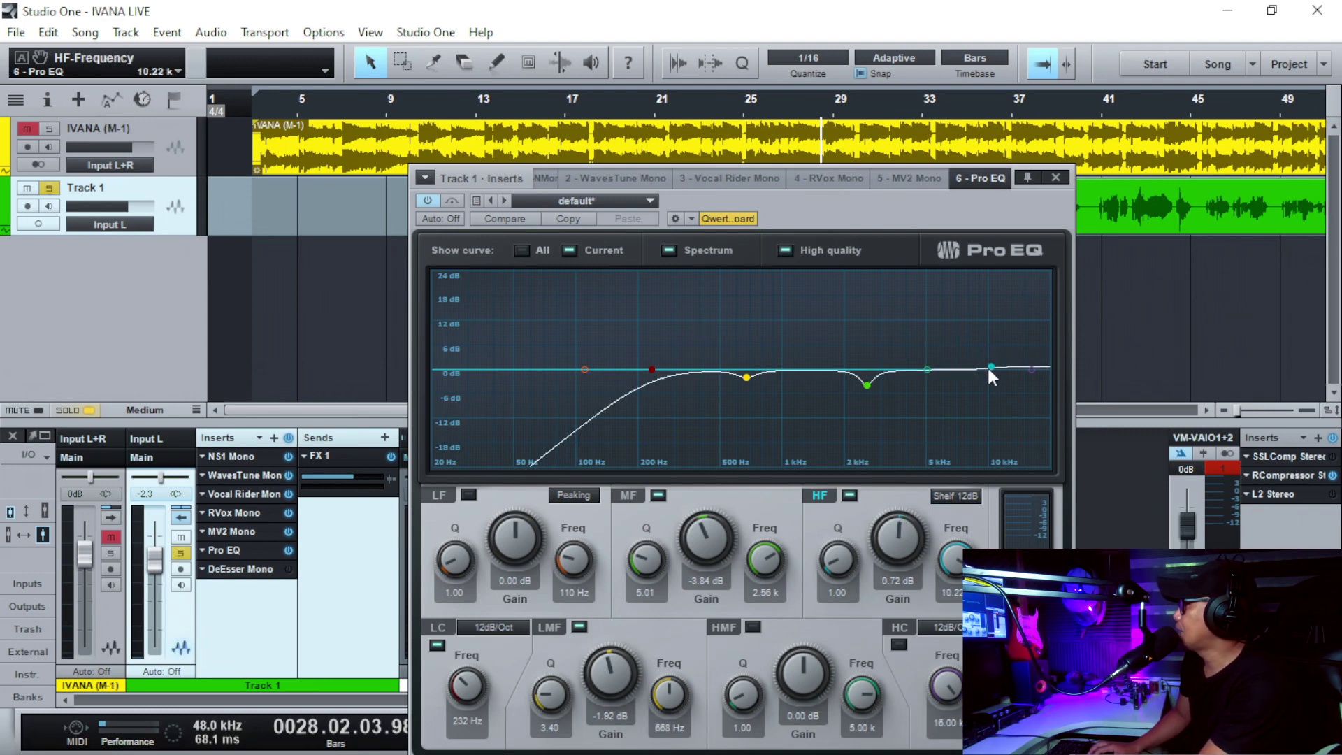
Sweep the HF shelf while playing the soloed vocal from bars 17 and 15, settling on a 6.00 dB boost at 7.11 kHz
{"action": "key", "text": "space"}
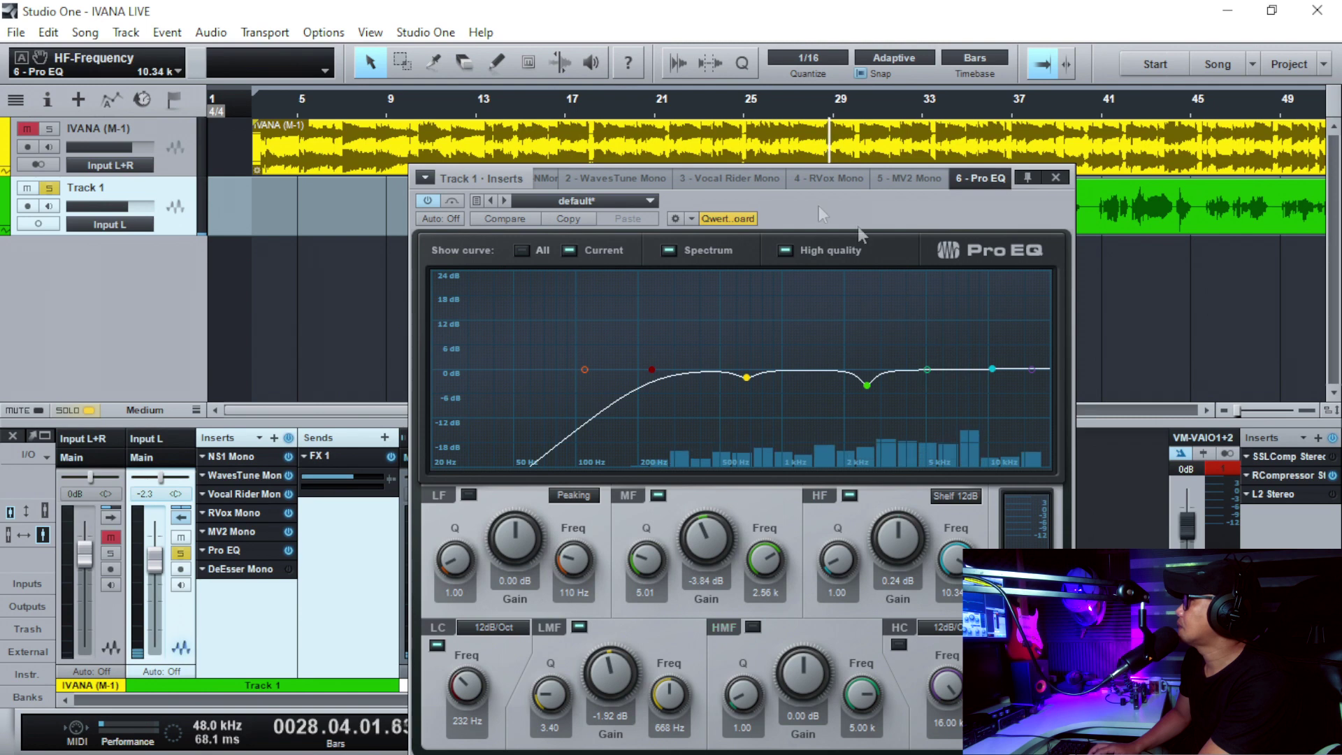
{"action": "left_click", "coordinate": [571, 102]}
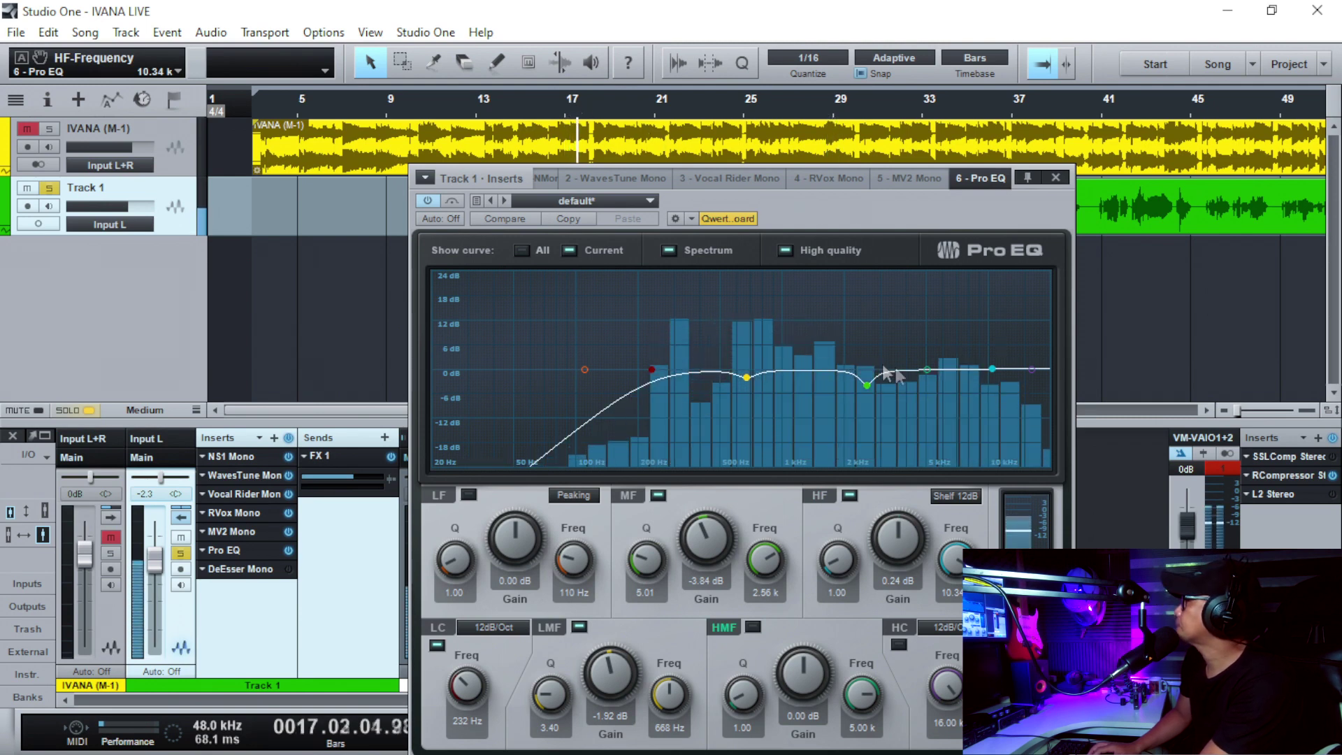
{"action": "left_click_drag", "start_coordinate": [993, 369], "coordinate": [951, 337]}
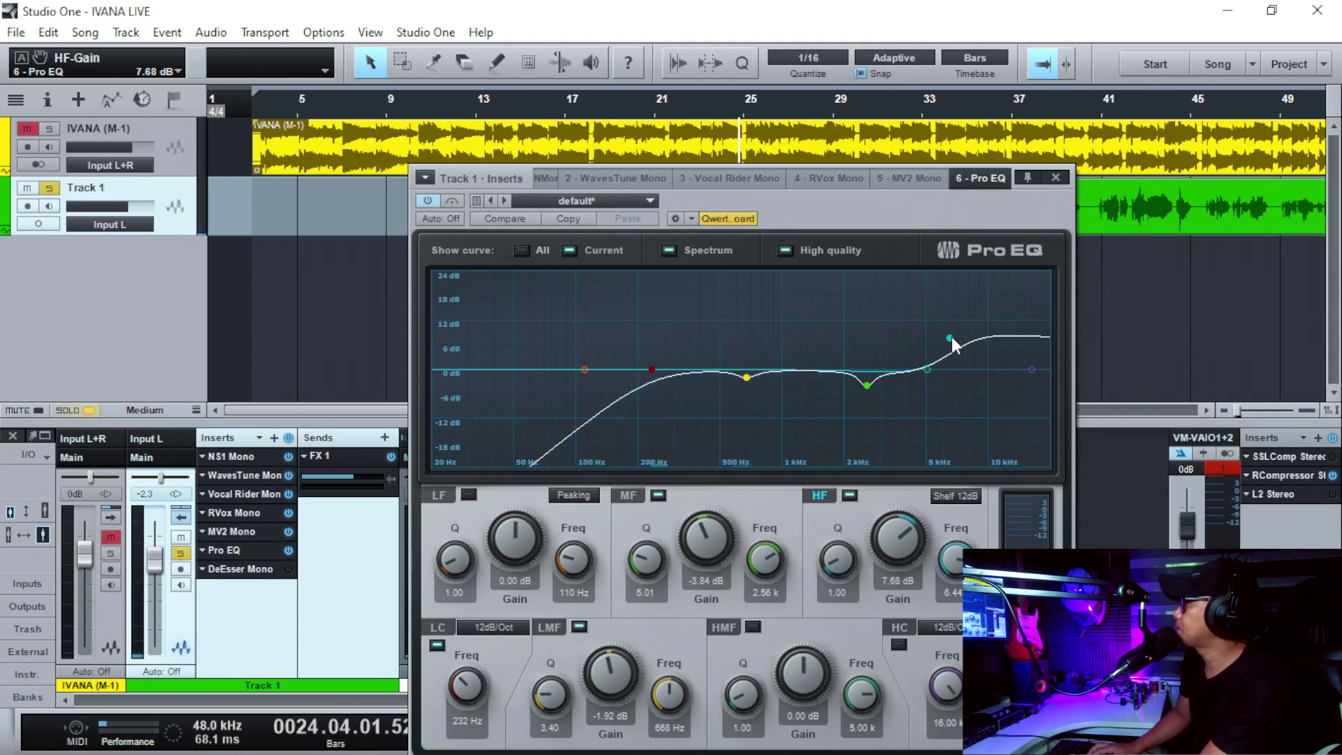
{"action": "mouse_move", "coordinate": [950, 337]}
{"action": "left_mouse_down"}
{"action": "mouse_move", "coordinate": [939, 269]}
{"action": "mouse_move", "coordinate": [856, 295]}
{"action": "mouse_move", "coordinate": [923, 300]}
{"action": "mouse_move", "coordinate": [940, 328]}
{"action": "left_mouse_up"}
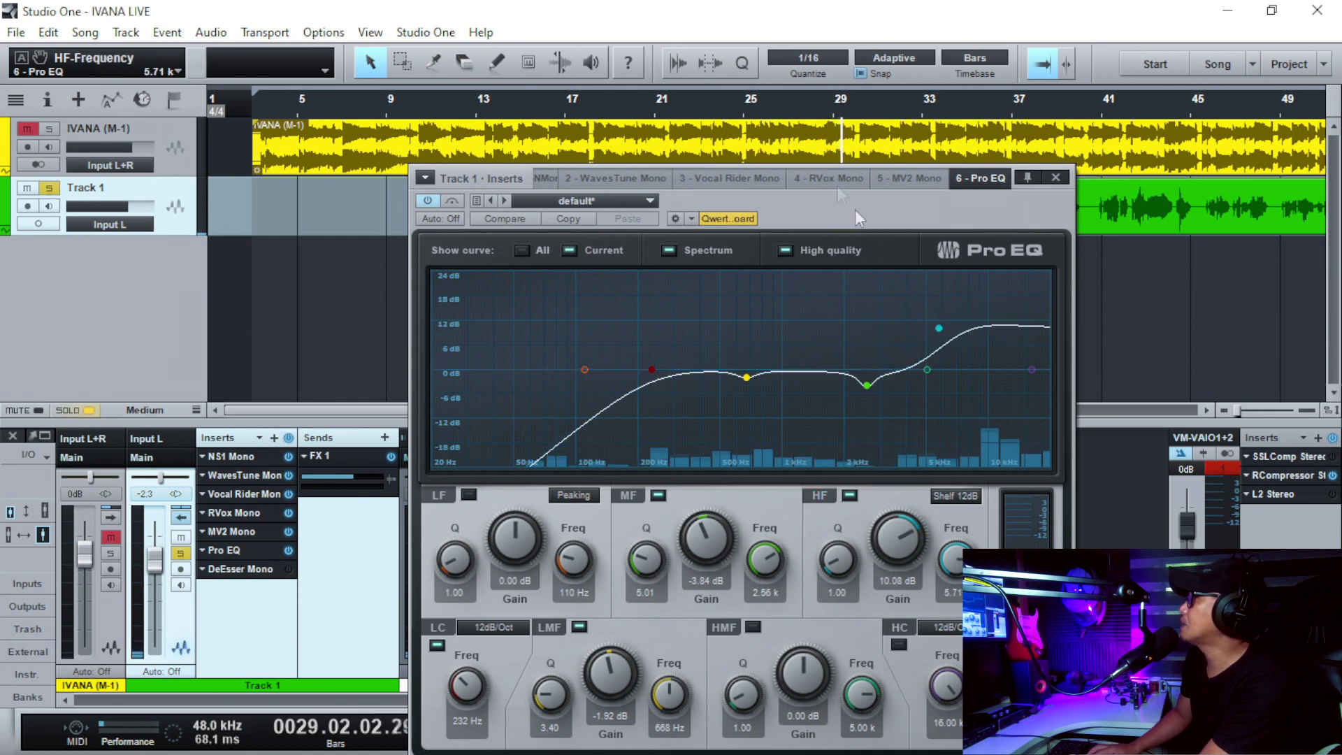
{"action": "left_click", "coordinate": [558, 99]}
{"action": "left_click", "coordinate": [529, 98]}
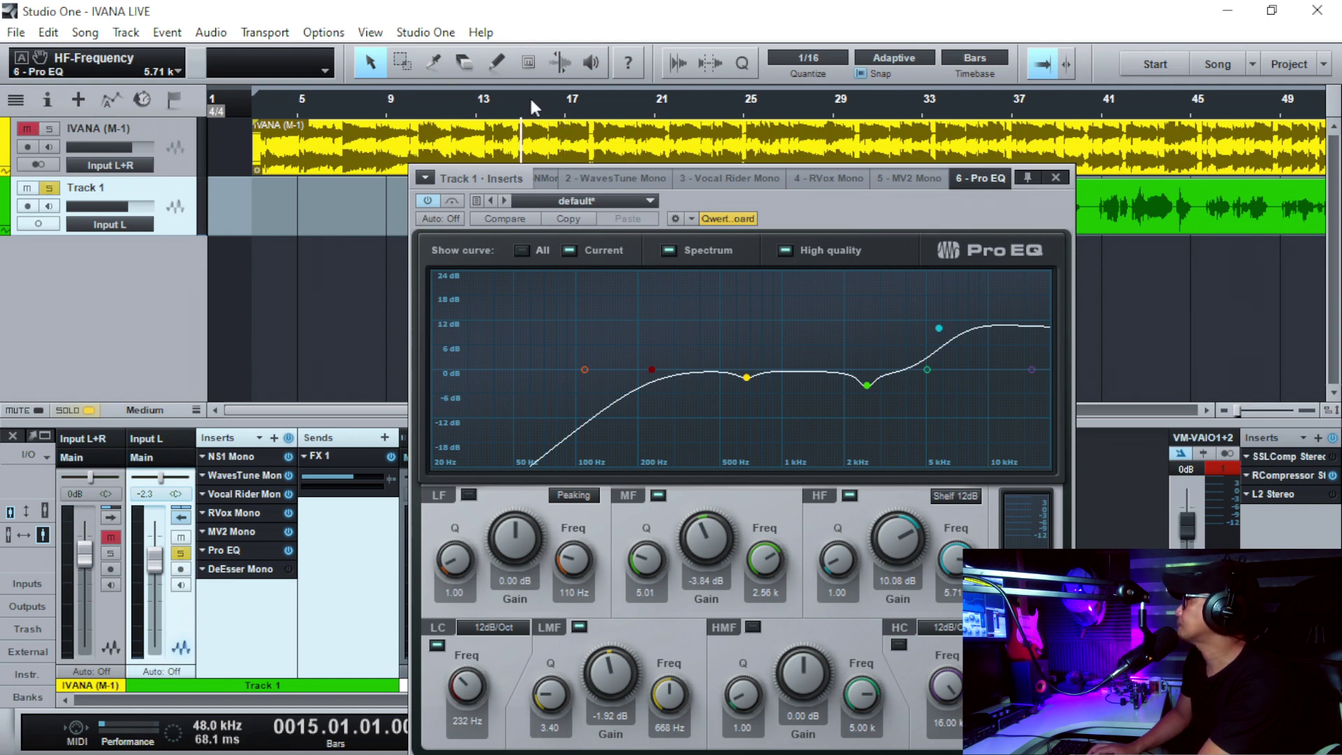
{"action": "key", "text": "space"}
{"action": "left_click_drag", "start_coordinate": [939, 328], "coordinate": [962, 348]}
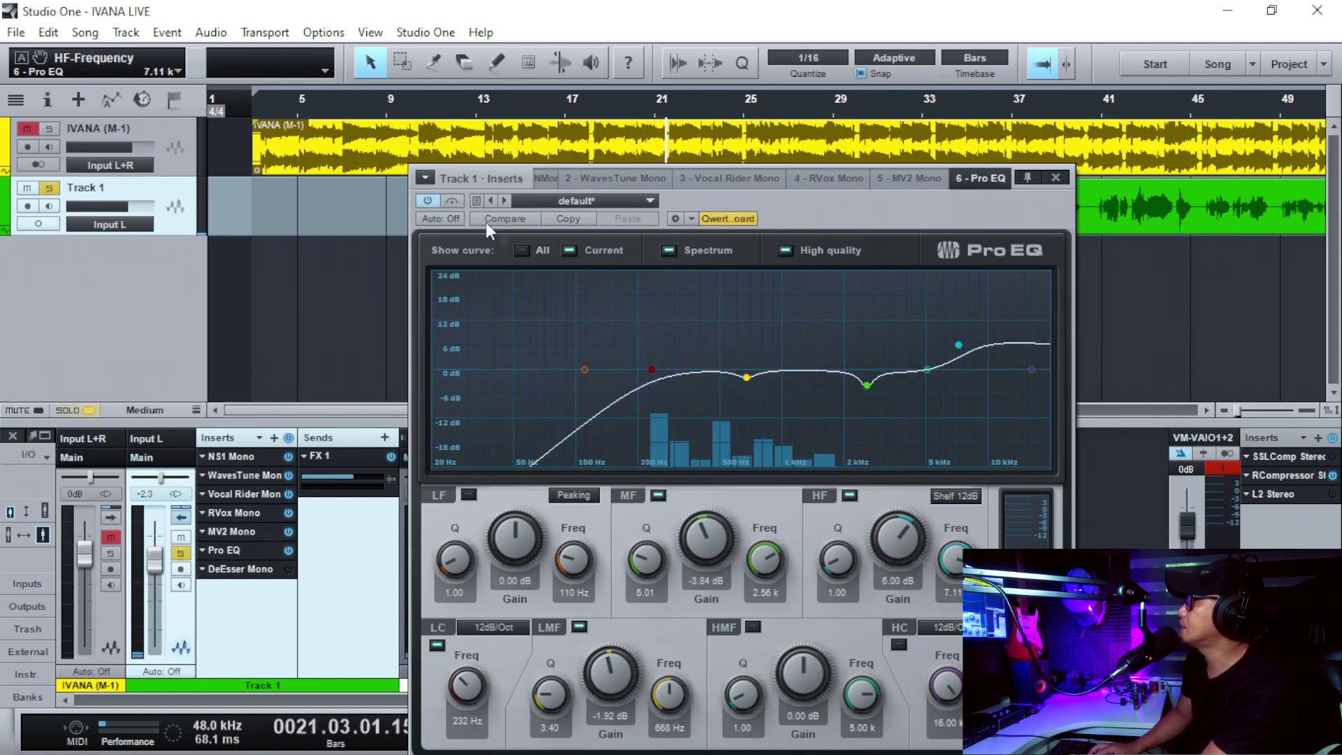
Compare the soloed vocal with Pro EQ bypassed and active, playing from about bar 13 each time
{"action": "left_click", "coordinate": [432, 200]}
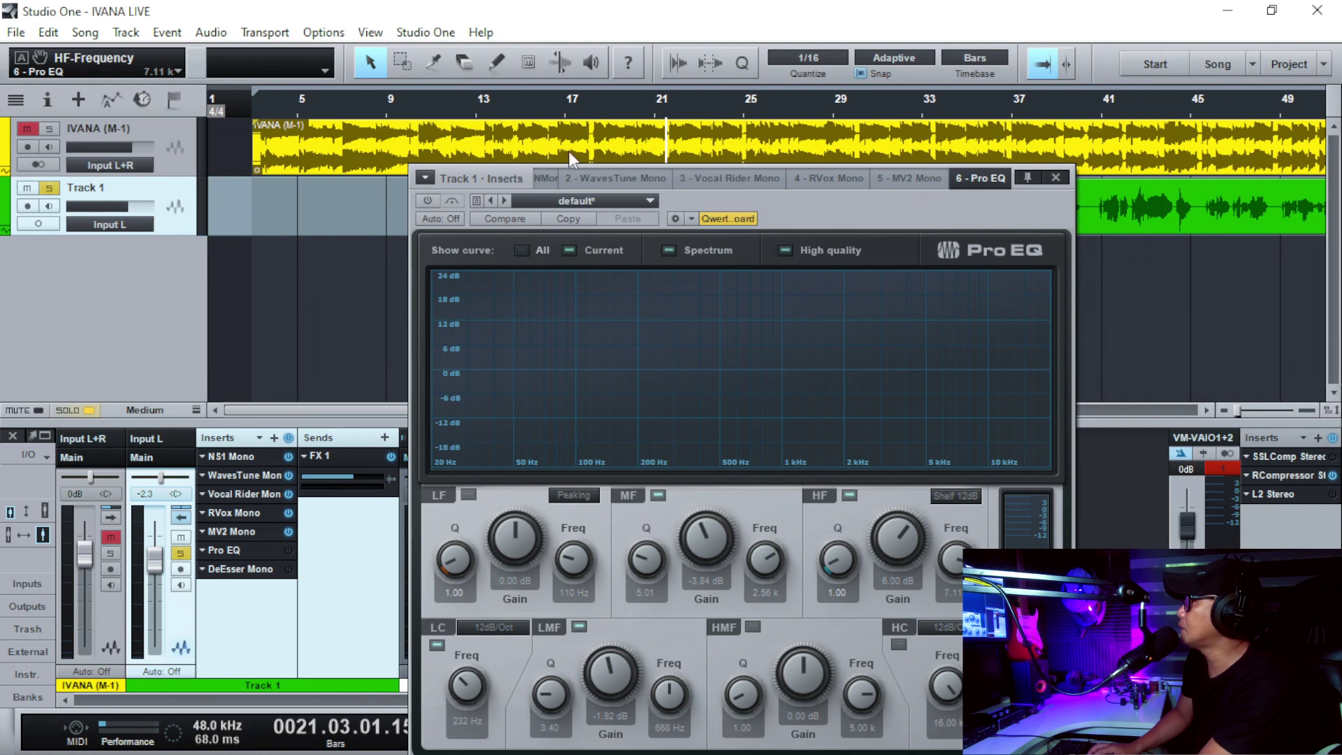
{"action": "left_click_drag", "start_coordinate": [720, 200], "coordinate": [715, 252]}
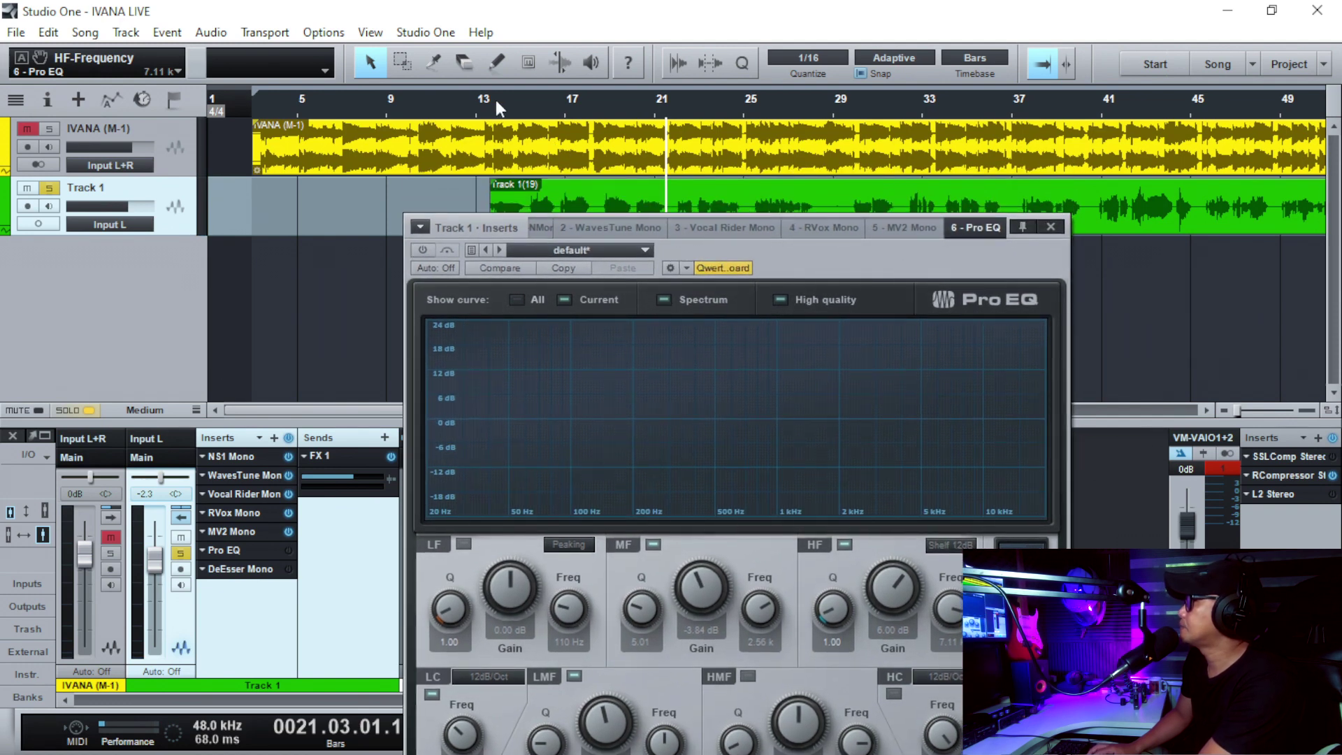
{"action": "left_click", "coordinate": [484, 103]}
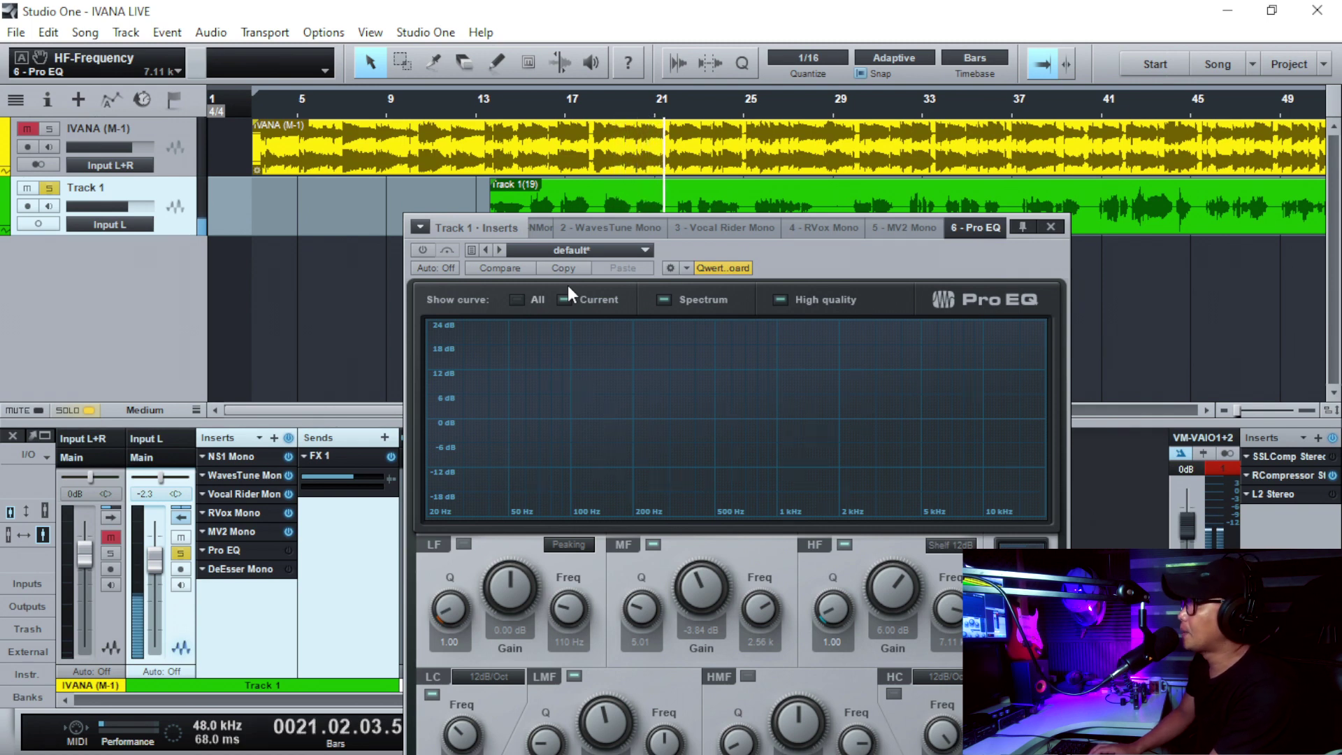
{"action": "left_click", "coordinate": [422, 249]}
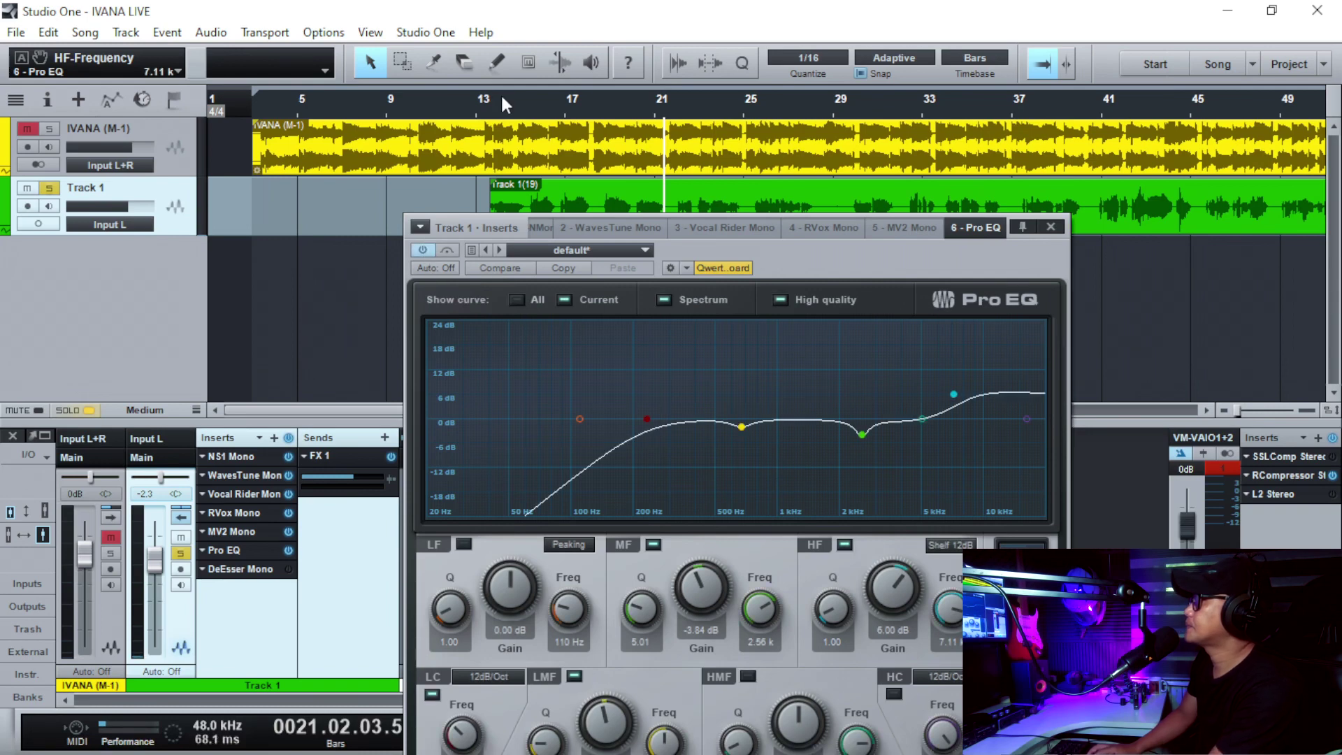
{"action": "left_click", "coordinate": [480, 98]}
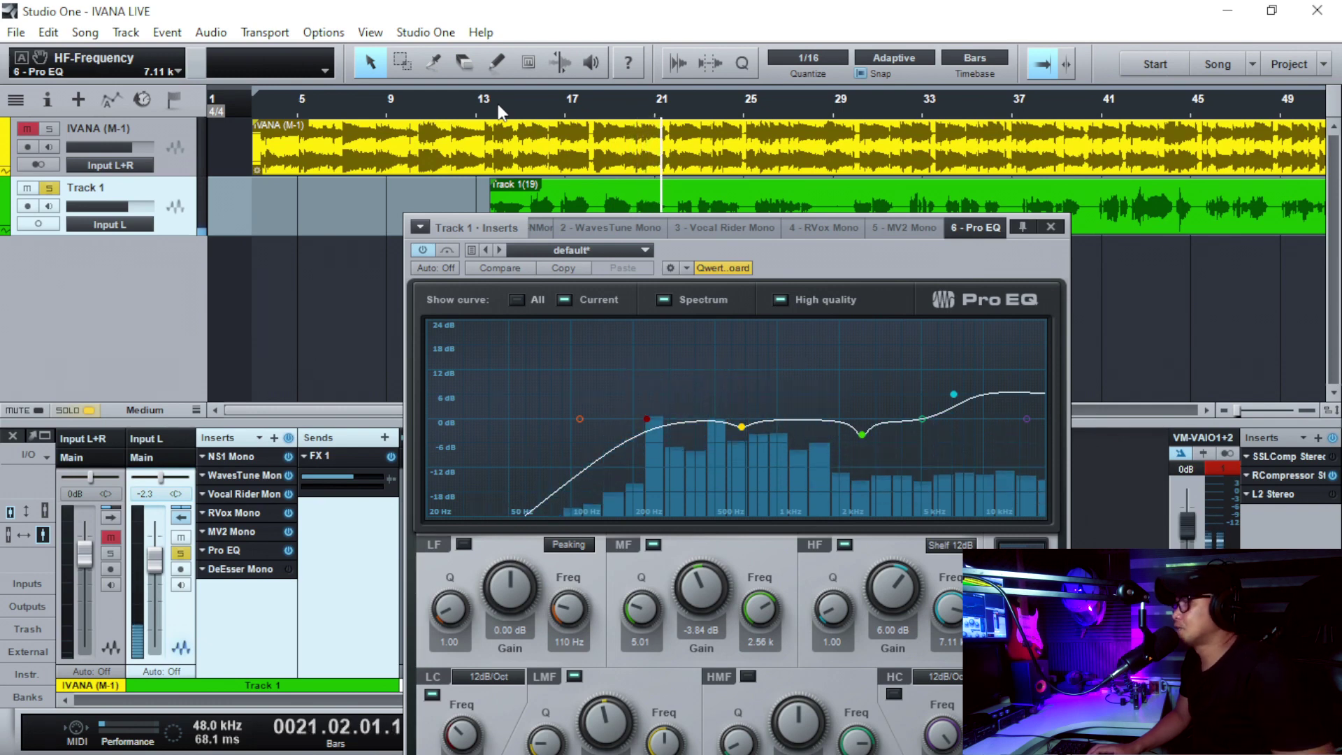
{"action": "key", "text": "space"}
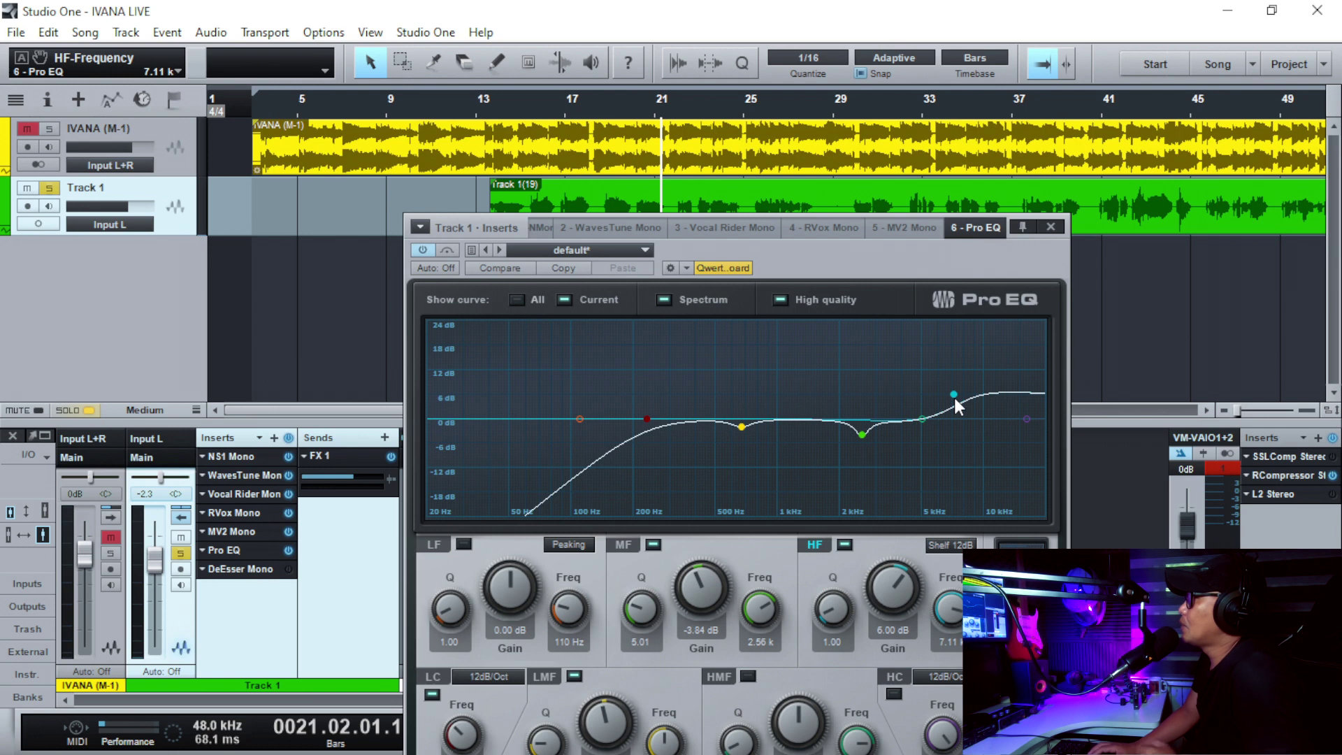
Play the soloed vocal from bar 17 with Pro EQ active
{"action": "left_click", "coordinate": [568, 115]}
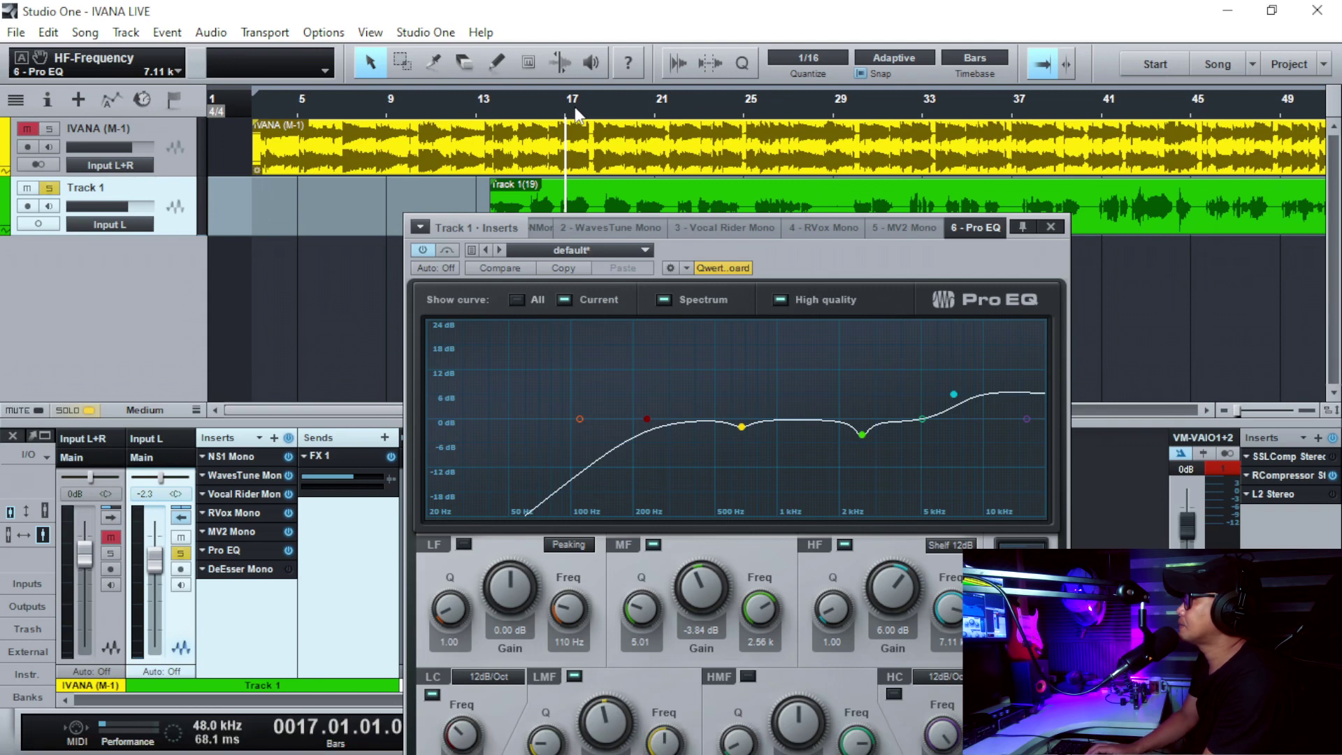
{"action": "key", "text": "space"}
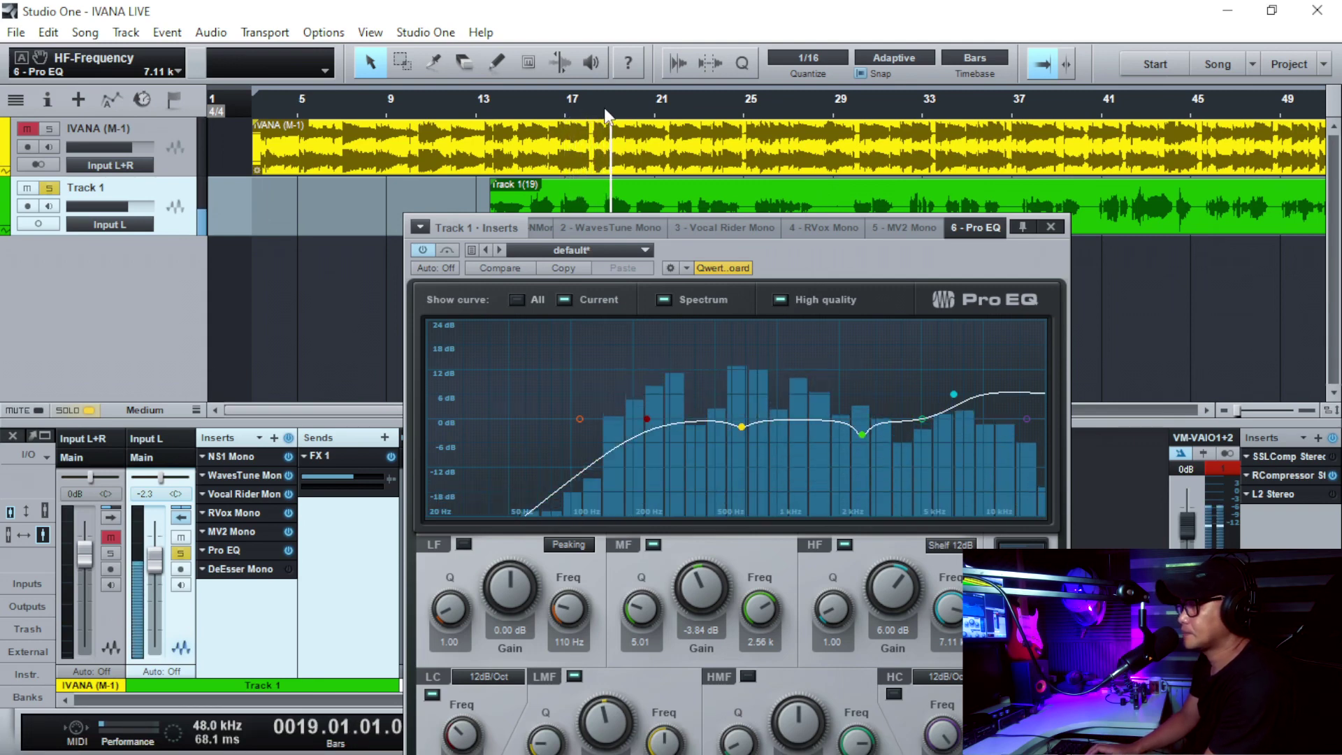
{"action": "key", "text": "space"}
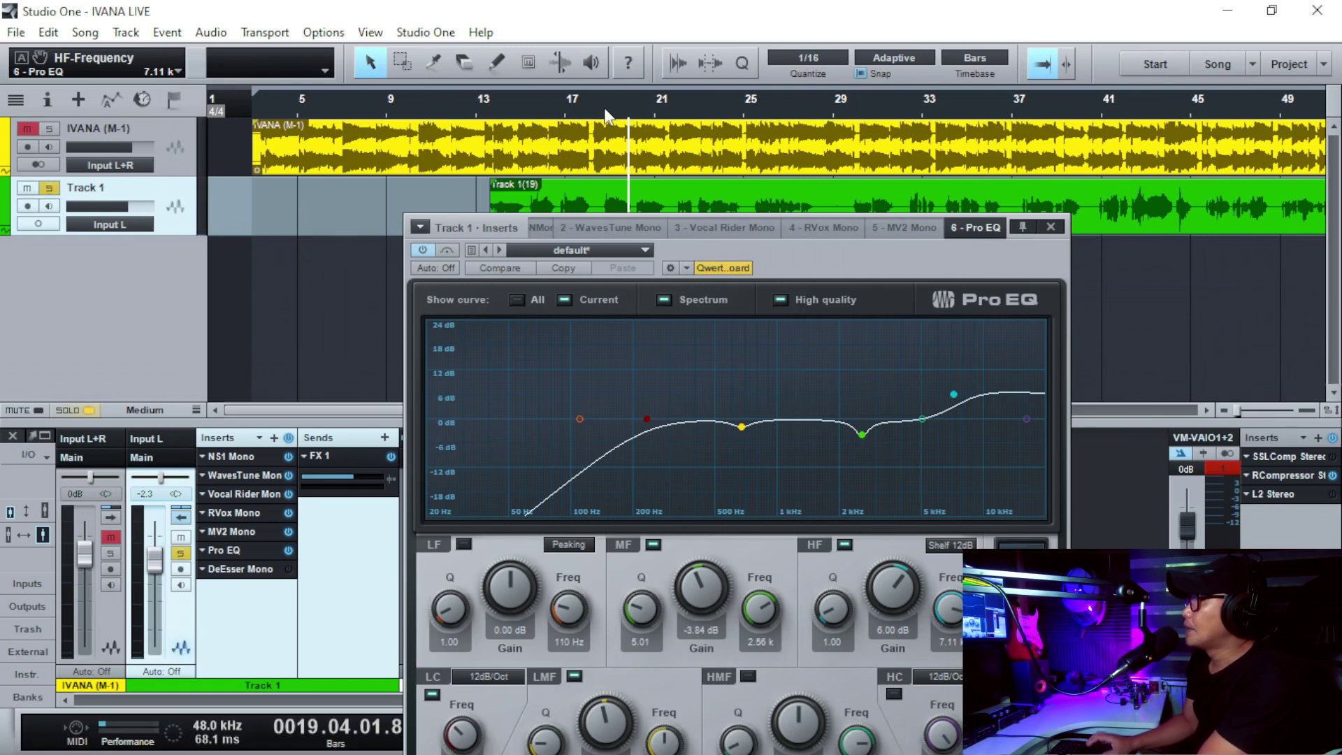
Unmute the IVANA (M-1) backing track, take Track 1 out of solo, and play the mix from bar 18
{"action": "left_click", "coordinate": [27, 130]}
{"action": "left_click", "coordinate": [48, 185]}
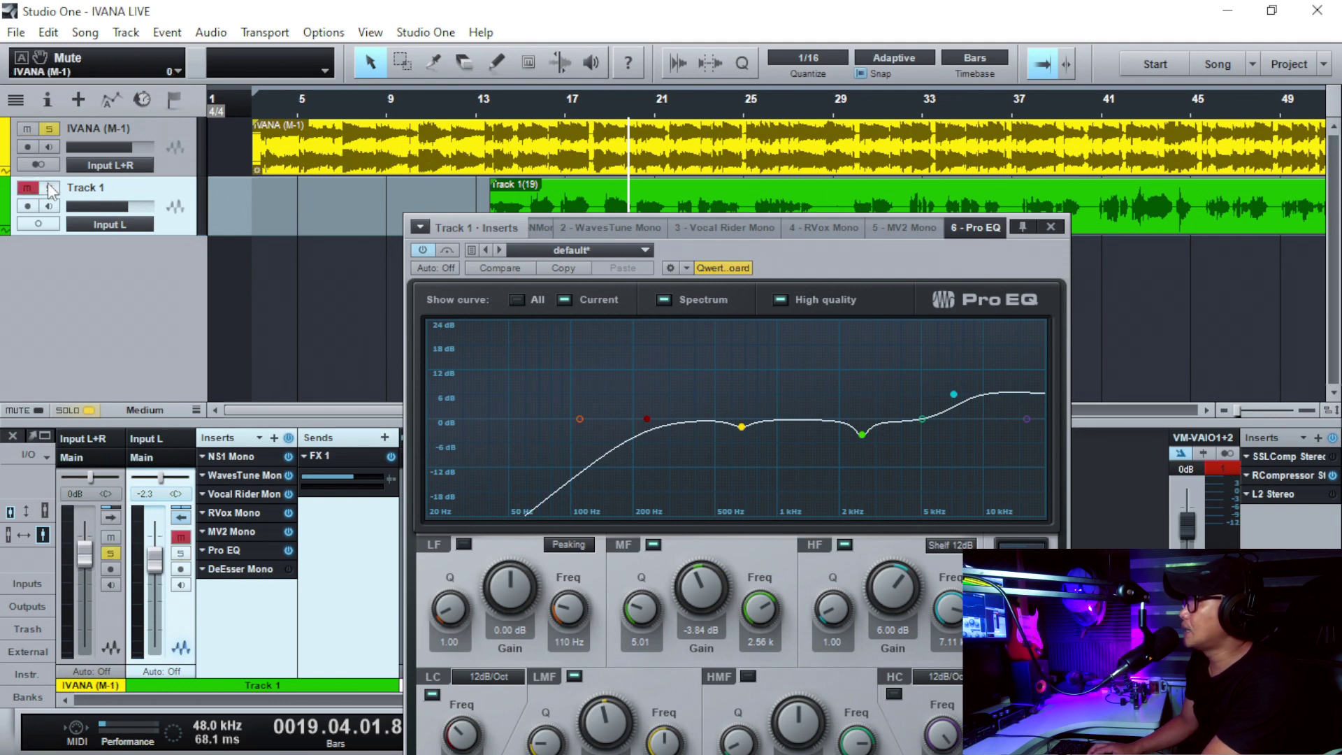
{"action": "left_click", "coordinate": [588, 102]}
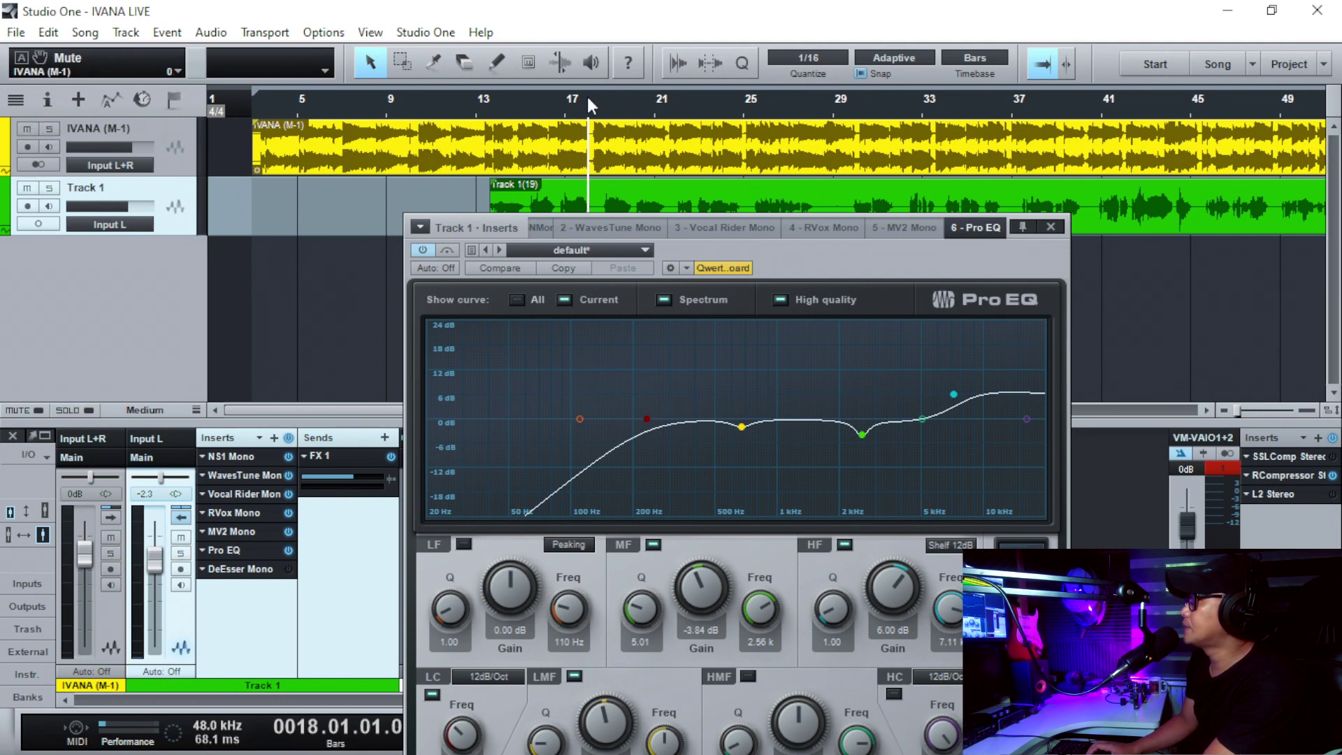
{"action": "key", "text": "space"}
{"action": "scroll", "coordinate": [593, 97], "scroll_direction": "up", "scroll_amount": 2}
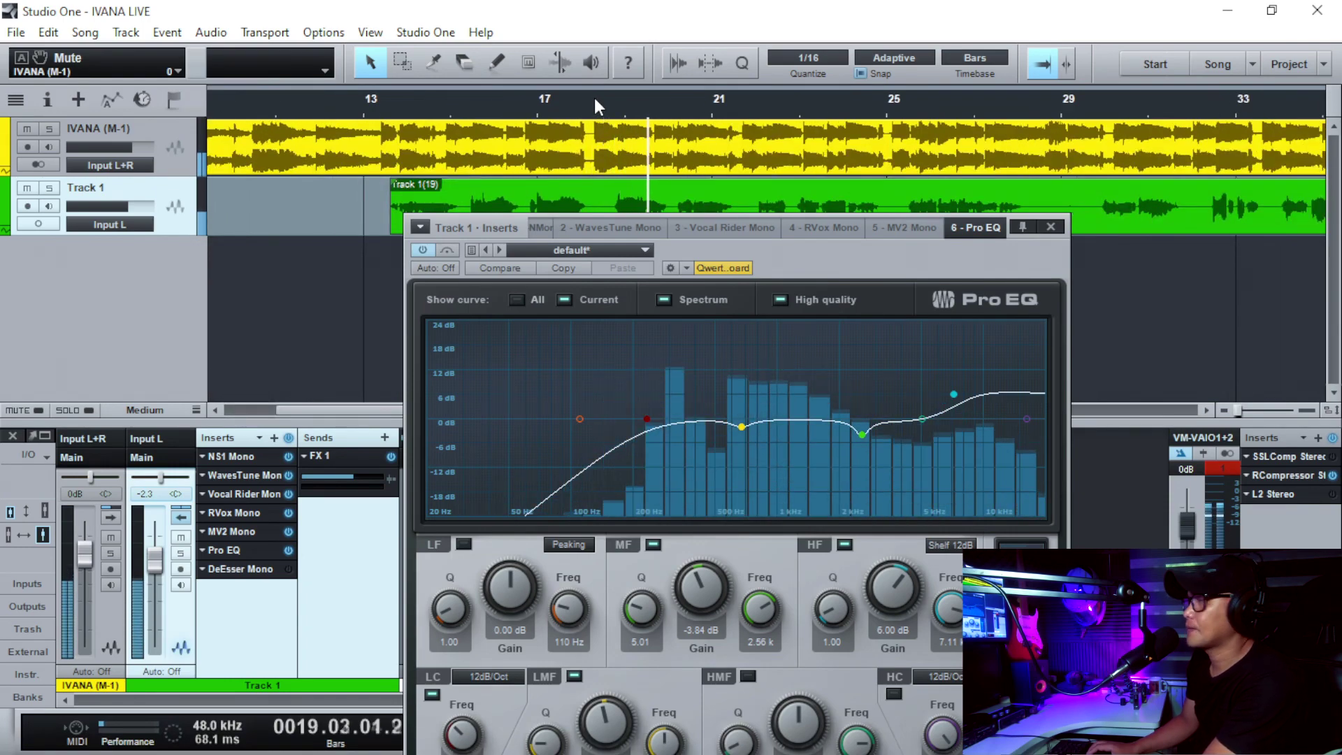
{"action": "key", "text": "space"}
{"action": "scroll", "coordinate": [595, 104], "scroll_direction": "down", "scroll_amount": 2}
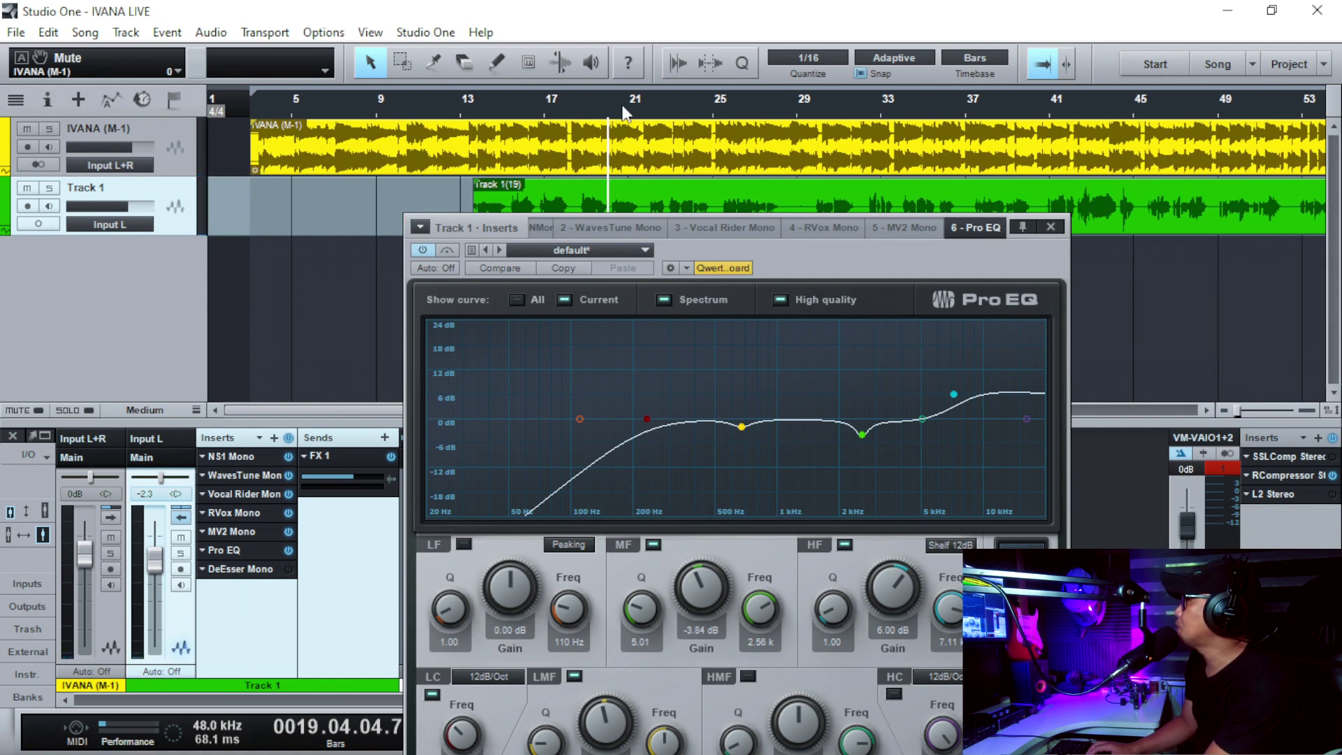
Listen to the equalized vocal against the backing track from about bars 23, 32 and 34
{"action": "left_click", "coordinate": [675, 101]}
{"action": "key", "text": "space"}
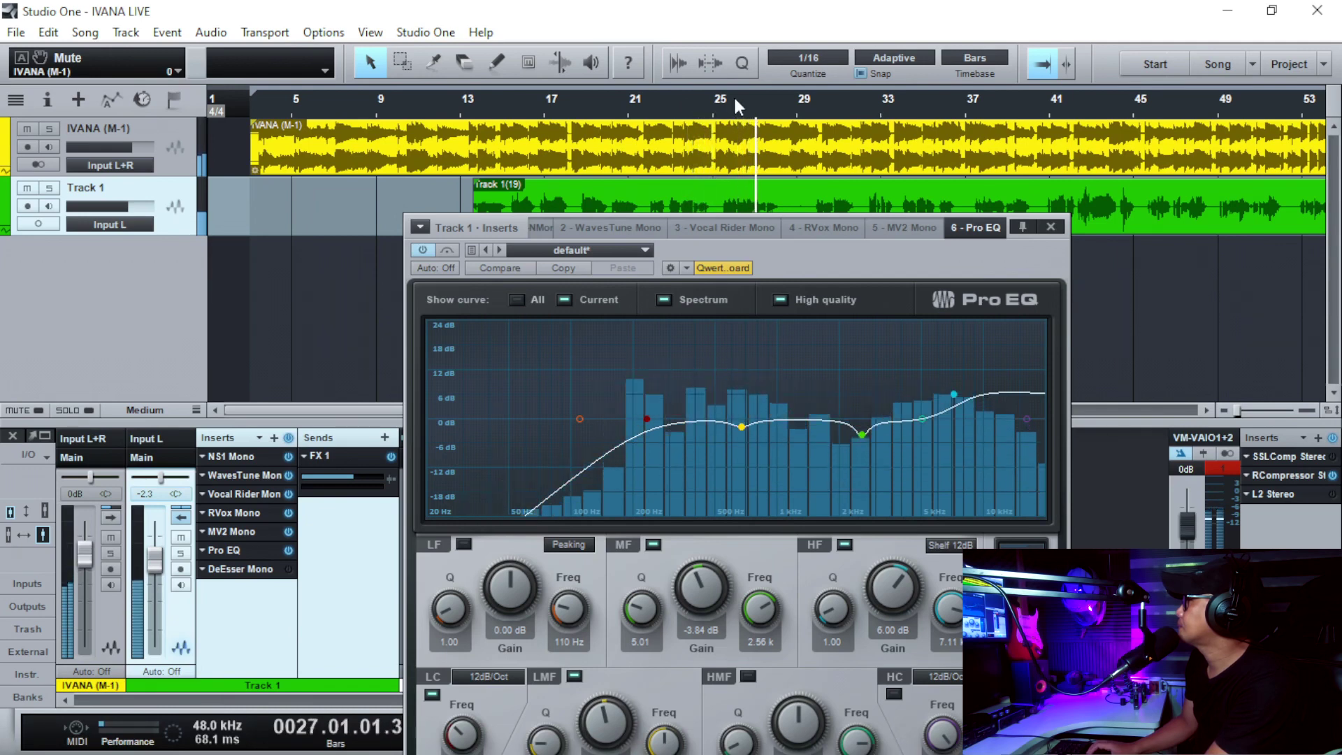
{"action": "left_click", "coordinate": [867, 101]}
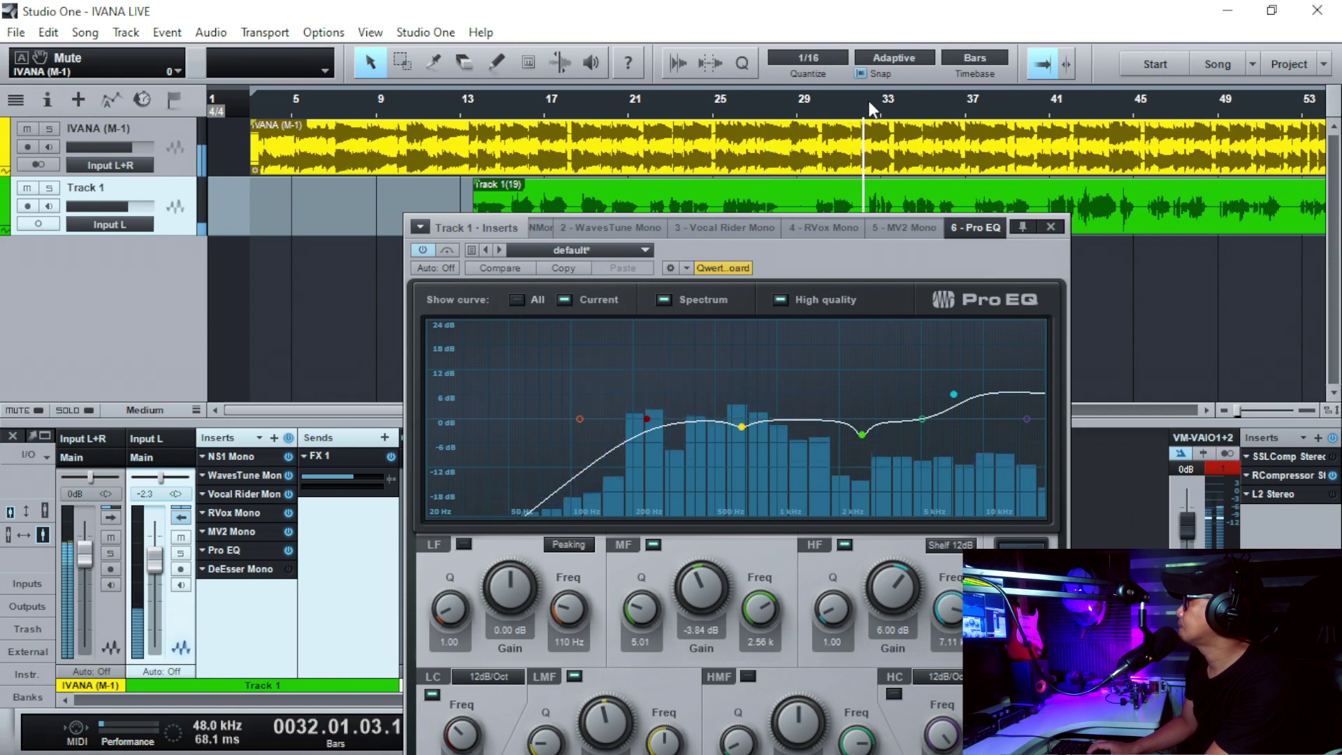
{"action": "left_click_drag", "start_coordinate": [906, 103], "coordinate": [909, 110]}
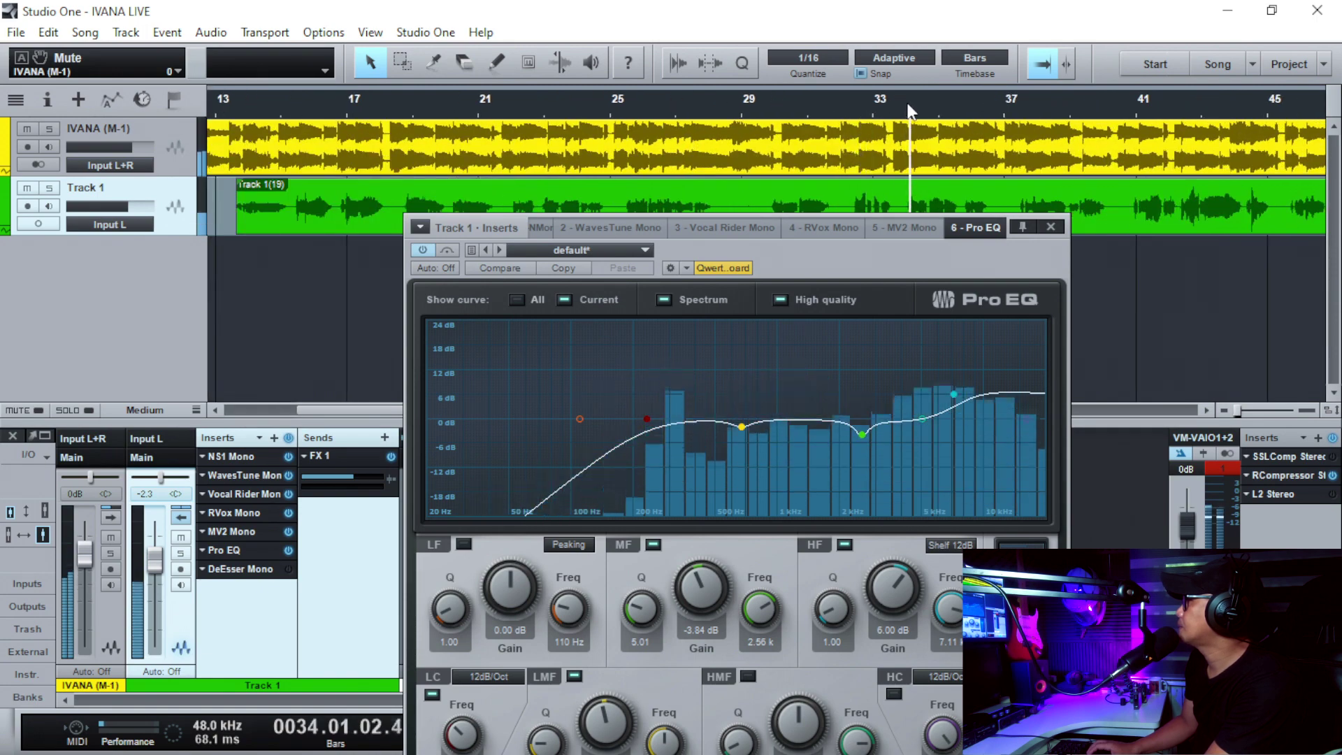
{"action": "scroll", "coordinate": [908, 110], "scroll_direction": "up", "scroll_amount": 3}
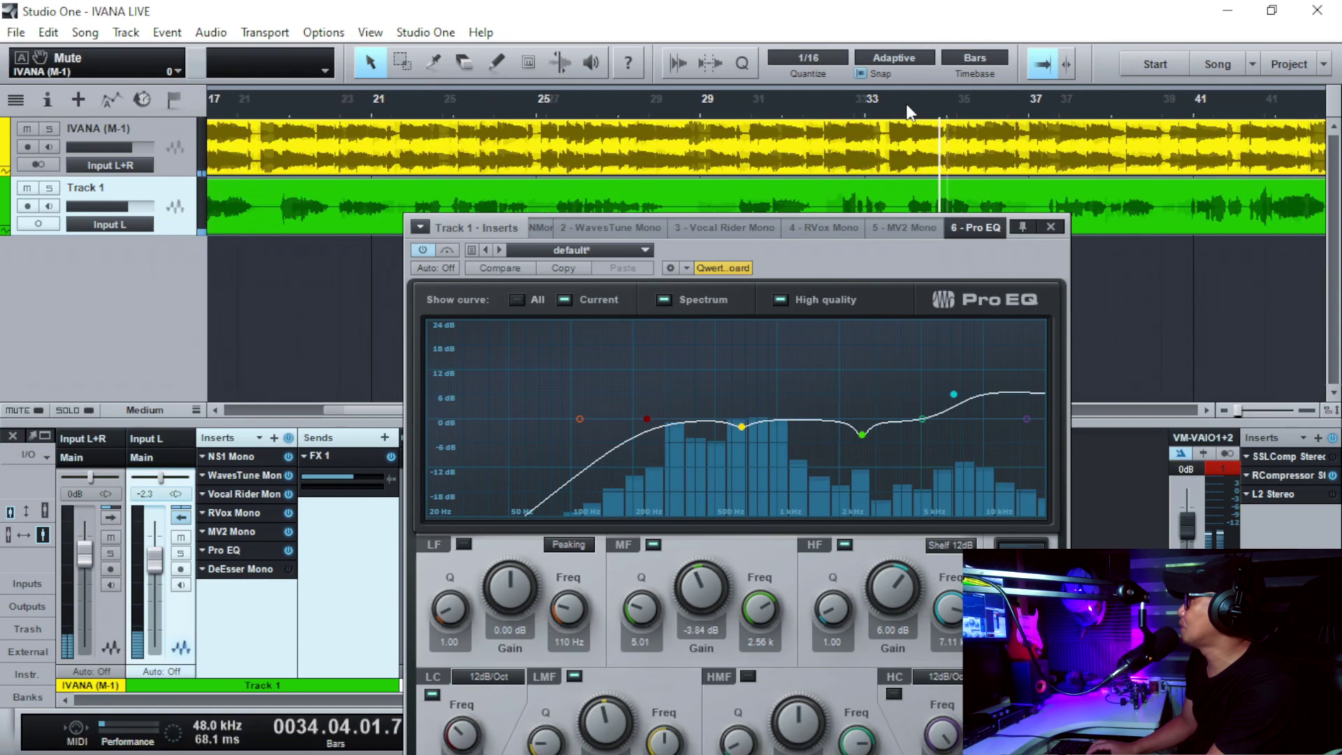
{"action": "left_click", "coordinate": [906, 112]}
{"action": "key", "text": "space"}
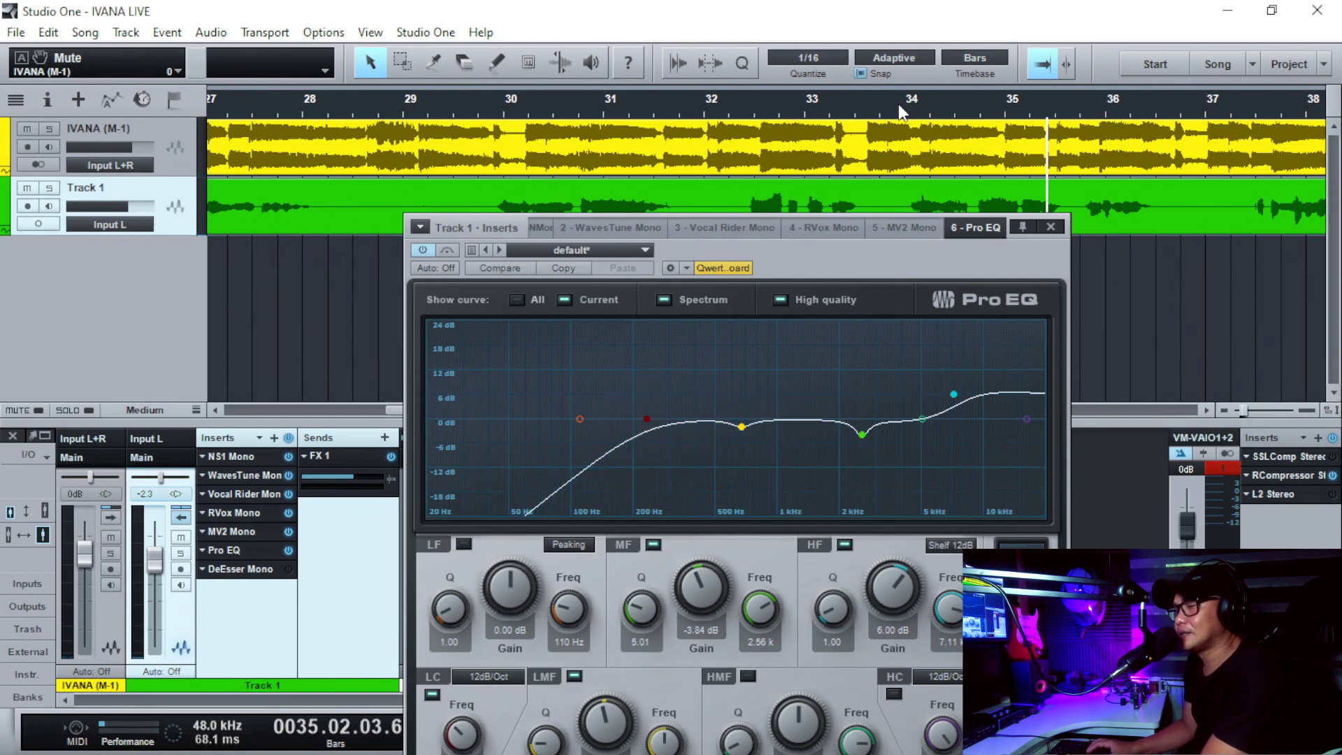
Open Track 1's DeEsser Mono, load its full reset preset, and play the mix from about bar 34 with the DeEsser bypassed
{"action": "key", "text": "Escape"}
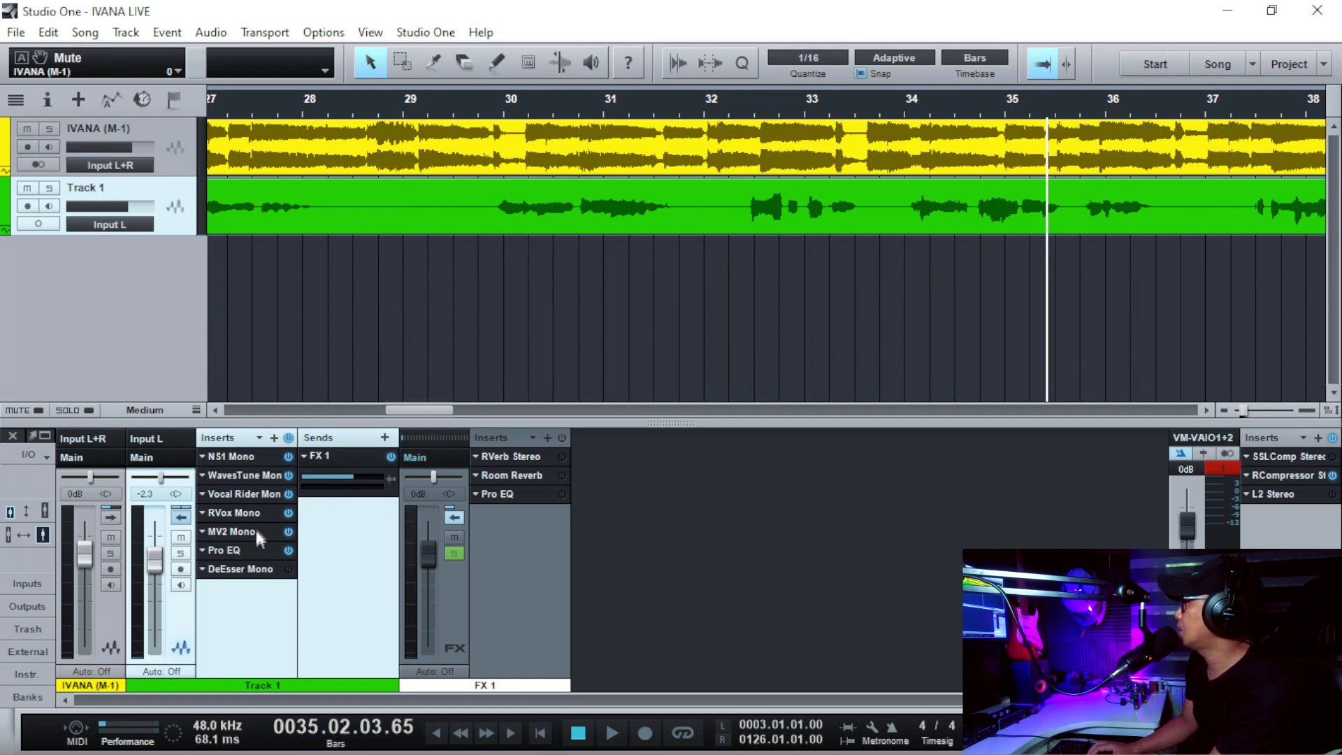
{"action": "left_click", "coordinate": [238, 570]}
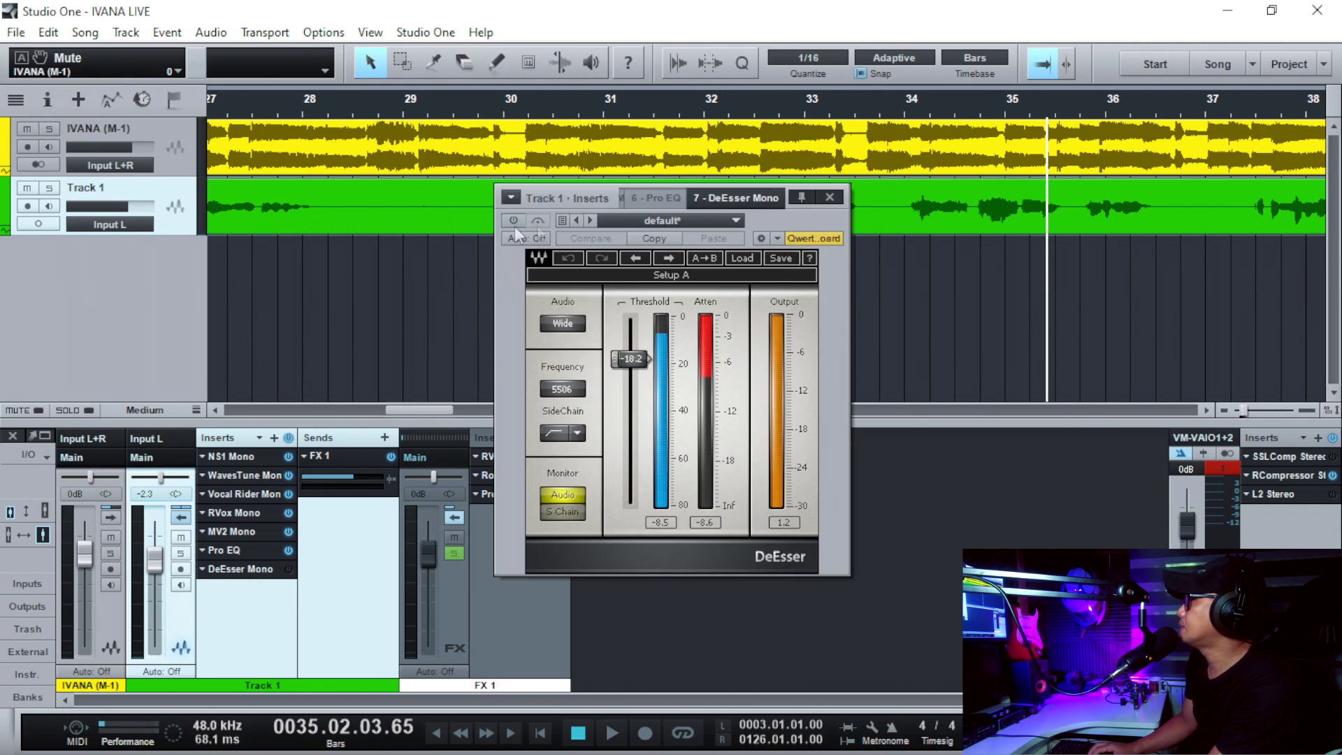
{"action": "left_click_drag", "start_coordinate": [628, 359], "coordinate": [628, 350]}
{"action": "left_click", "coordinate": [702, 221]}
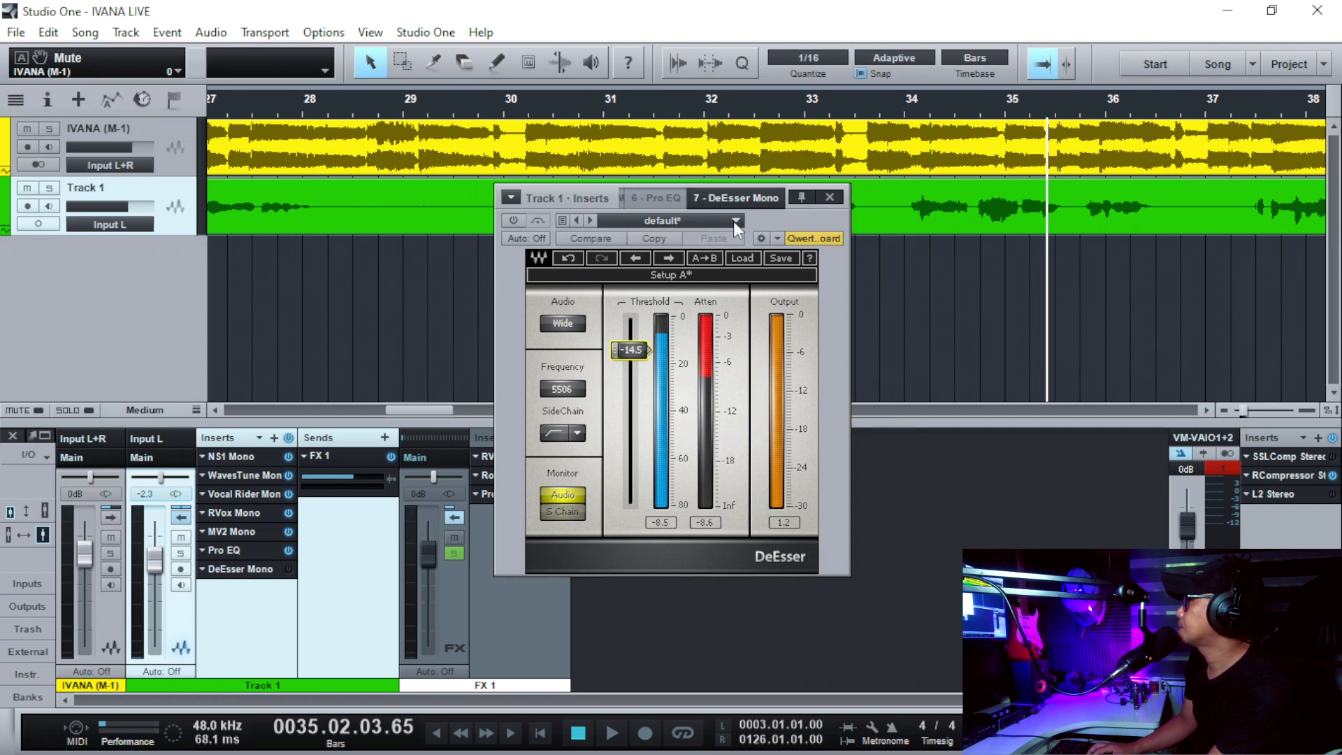
{"action": "left_click", "coordinate": [742, 259]}
{"action": "left_click", "coordinate": [799, 324]}
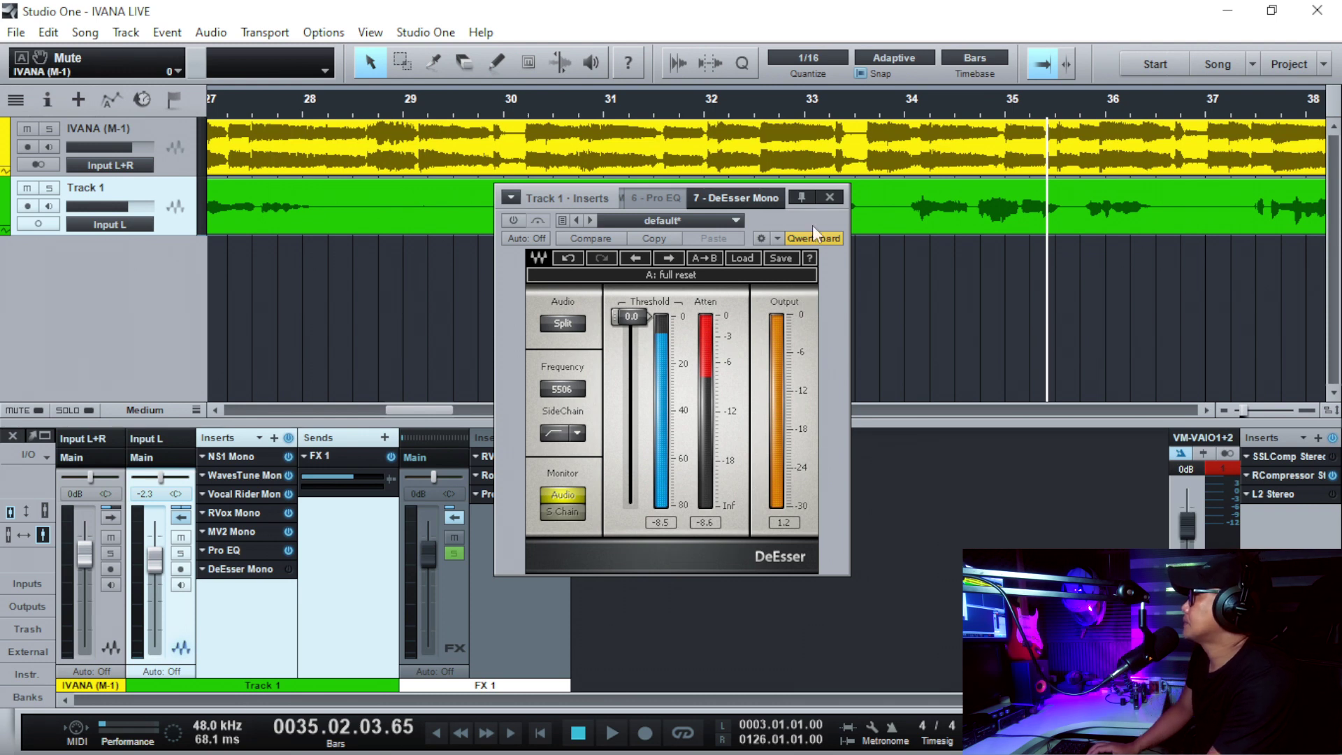
{"action": "left_click", "coordinate": [906, 107]}
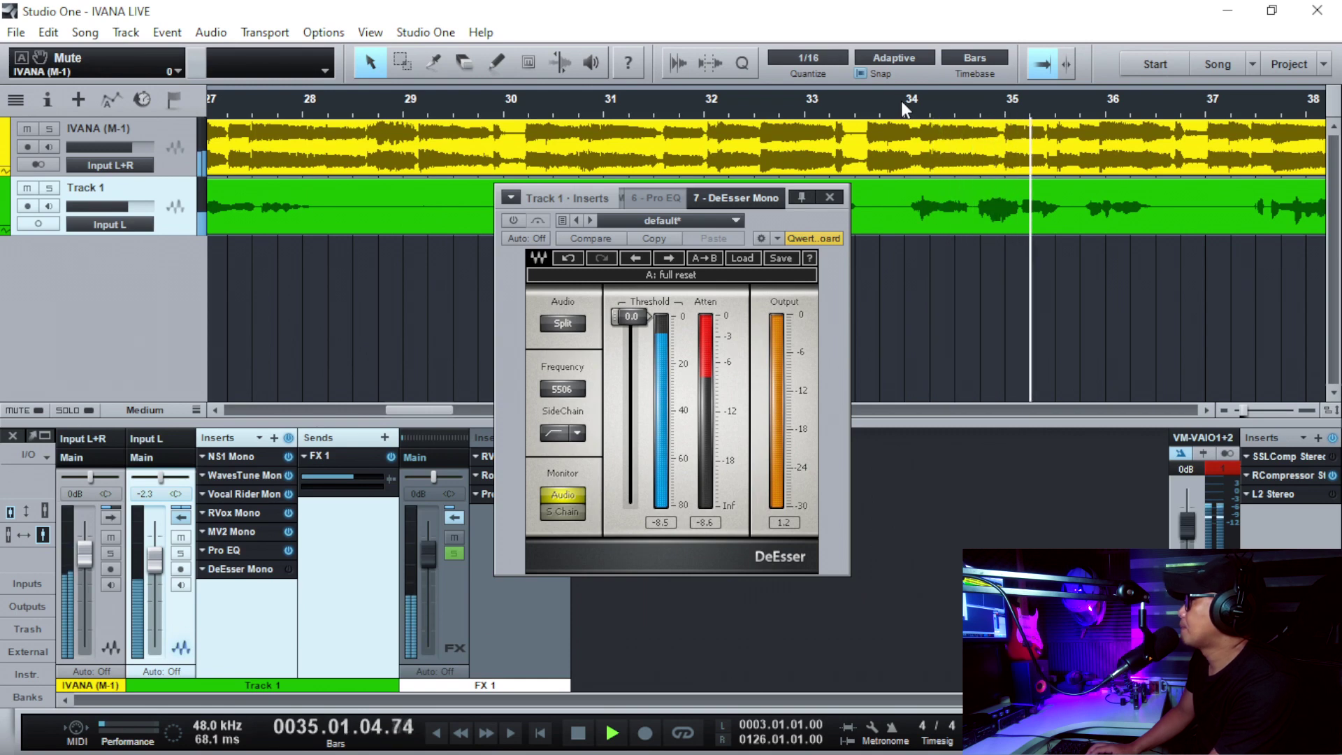
{"action": "key", "text": "space"}
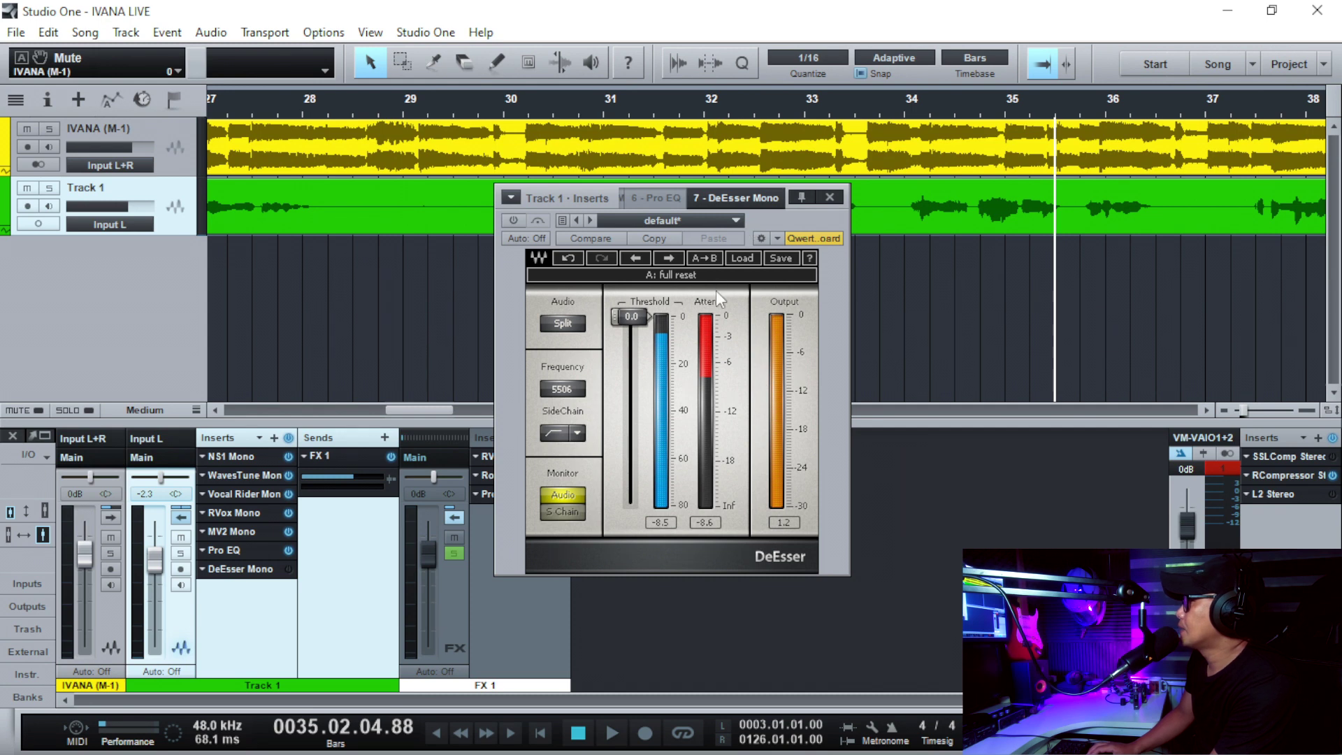
Switch the DeEsser's Audio mode to Wide and play the mix from about bar 34
{"action": "left_click", "coordinate": [548, 329]}
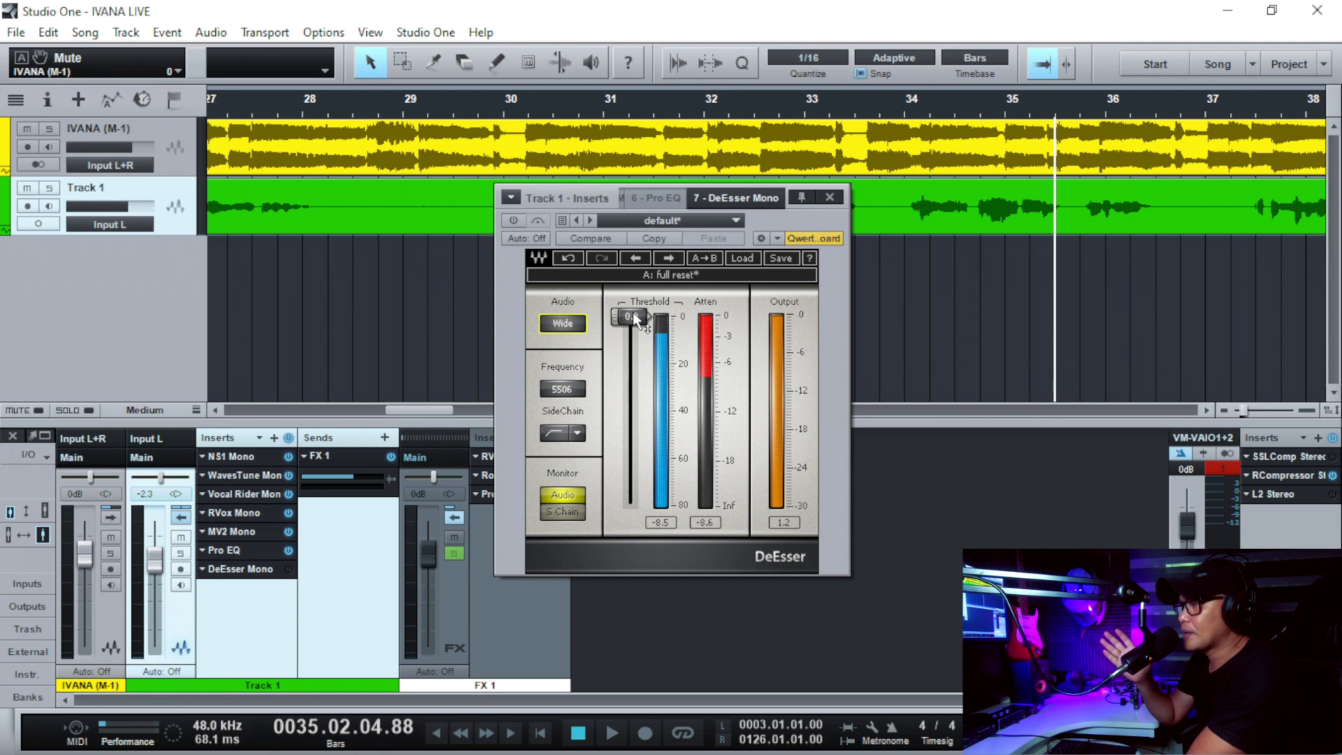
{"action": "left_click", "coordinate": [896, 100]}
{"action": "key", "text": "space"}
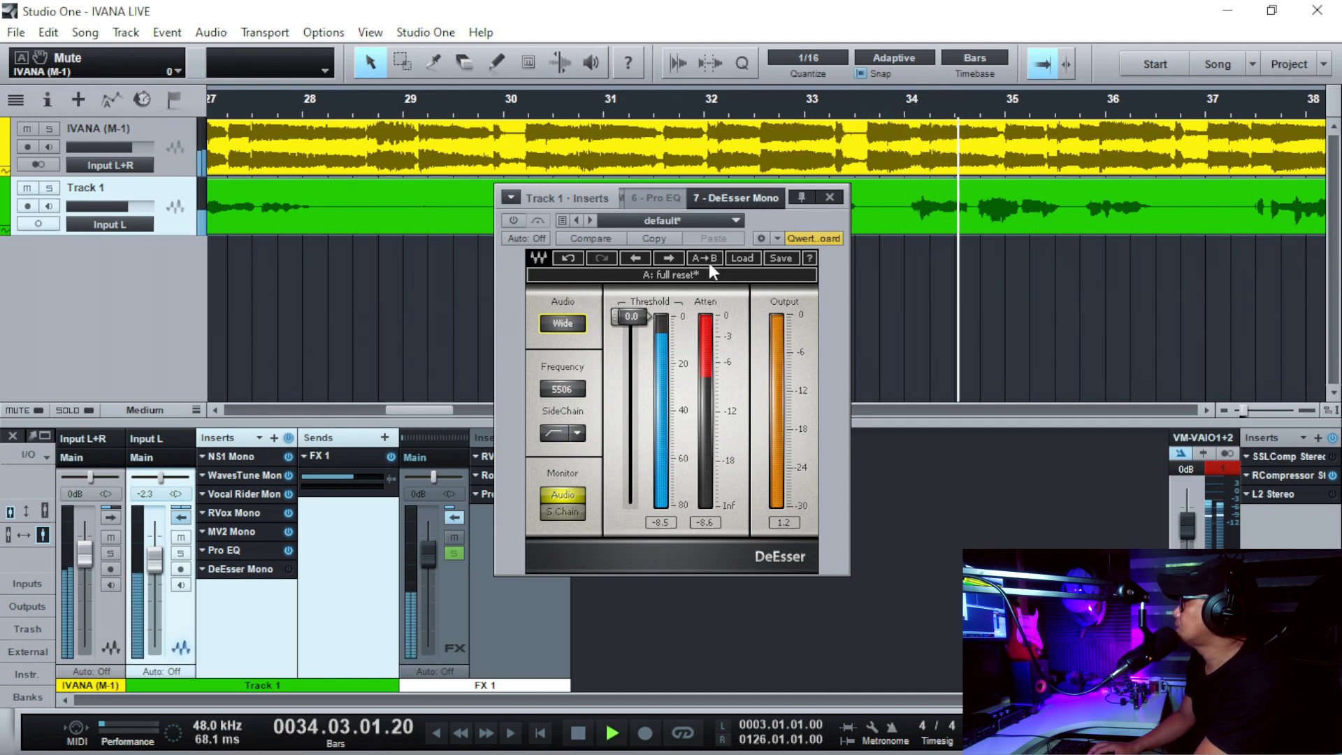
{"action": "key", "text": "space"}
Try DeEsser thresholds of -11.8 and -16.2 dB while replaying the mix from bar 34 with the plug-in bypassed
{"action": "left_click_drag", "start_coordinate": [636, 317], "coordinate": [635, 326]}
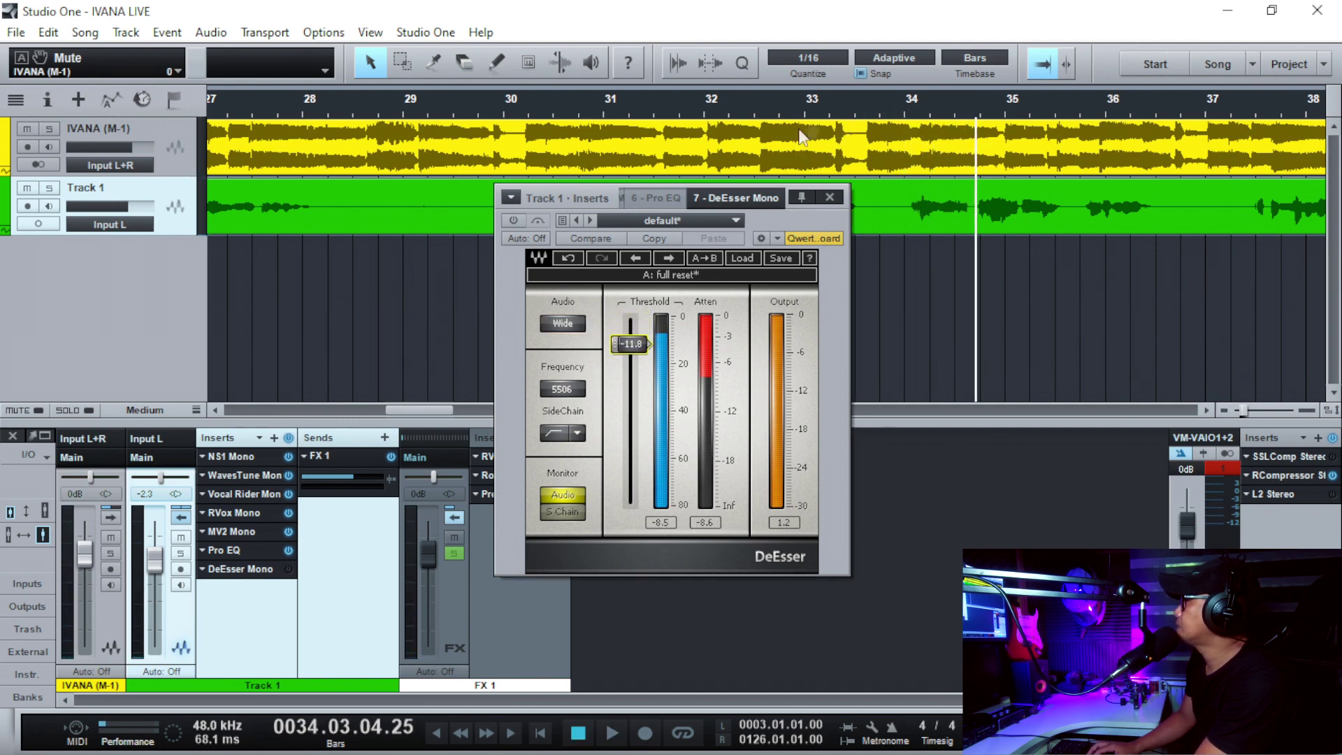
{"action": "left_click", "coordinate": [899, 107]}
{"action": "key", "text": "space"}
{"action": "left_click_drag", "start_coordinate": [631, 344], "coordinate": [630, 353]}
{"action": "key", "text": "space"}
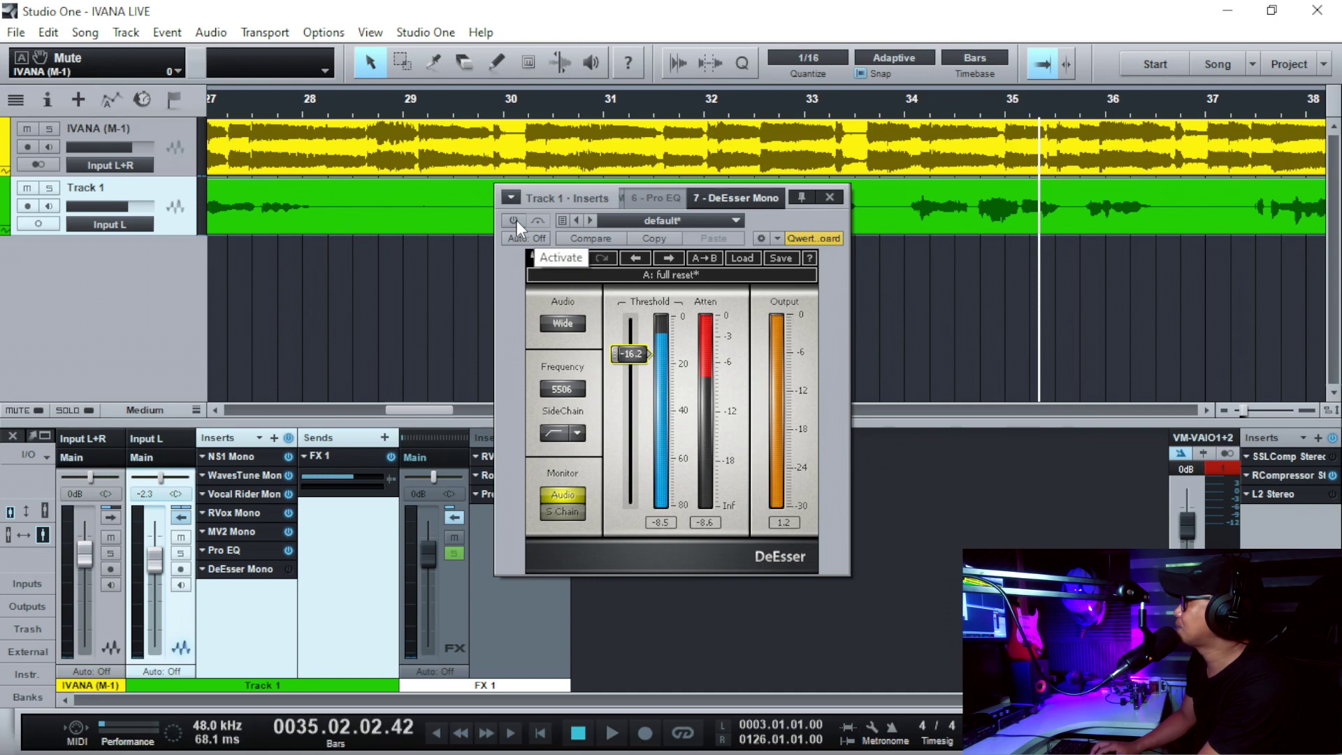
Activate the DeEsser, reset its threshold to 0.0, and lower it to -6.2 dB while playing from bar 34
{"action": "left_click", "coordinate": [518, 220]}
{"action": "left_click_drag", "start_coordinate": [632, 354], "coordinate": [631, 316]}
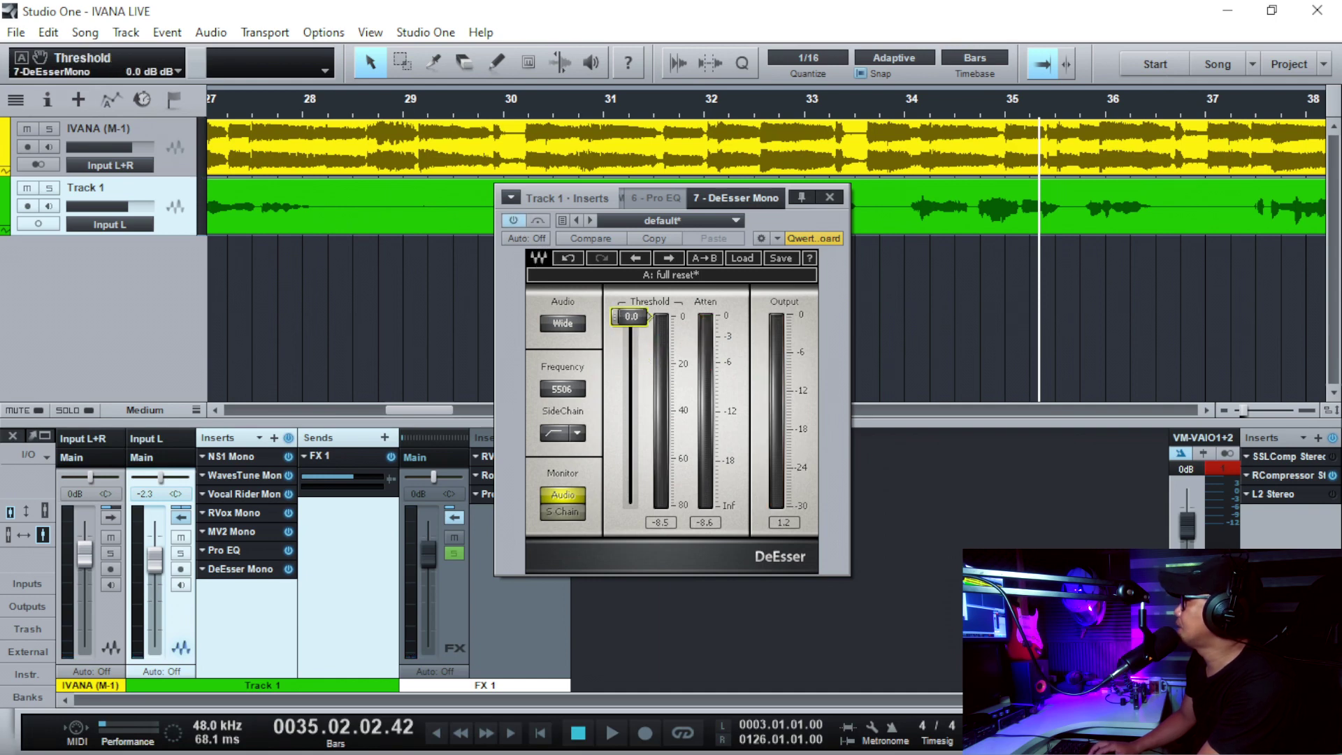
{"action": "left_click", "coordinate": [907, 111]}
{"action": "key", "text": "space"}
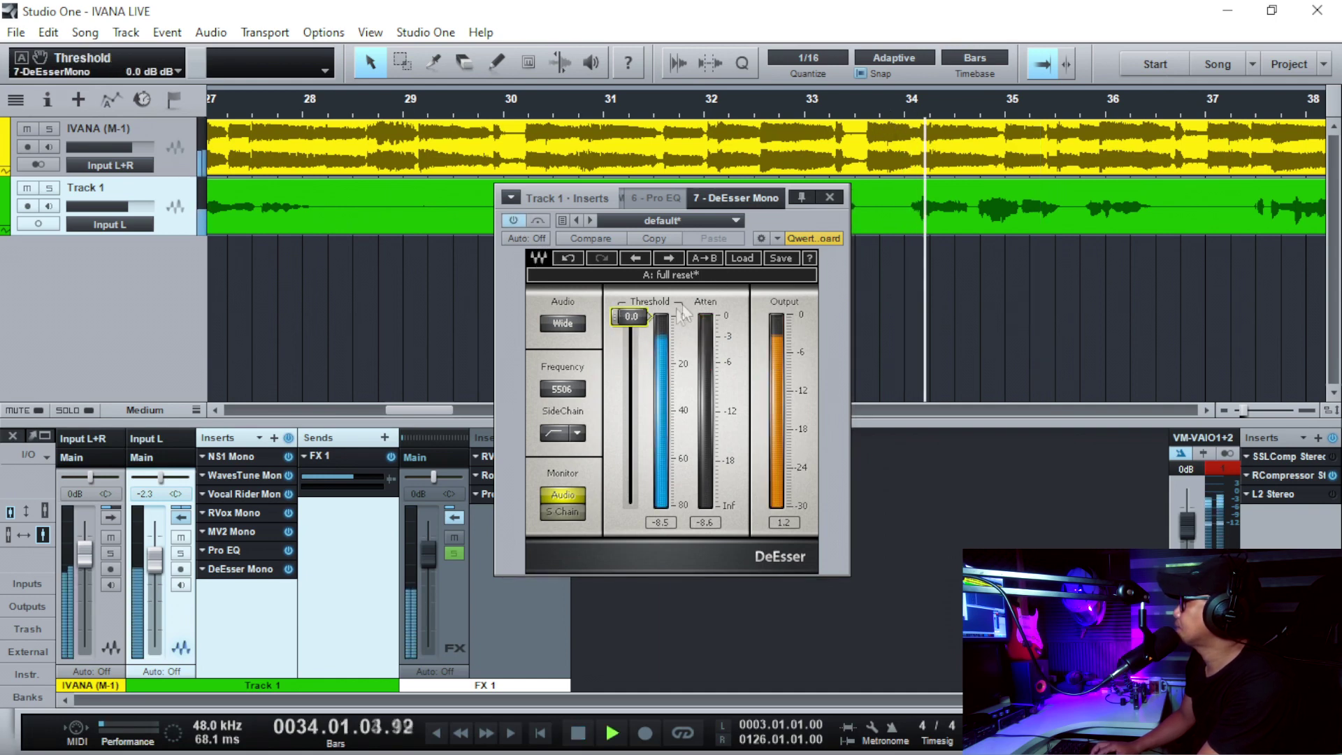
{"action": "left_click_drag", "start_coordinate": [642, 322], "coordinate": [642, 335]}
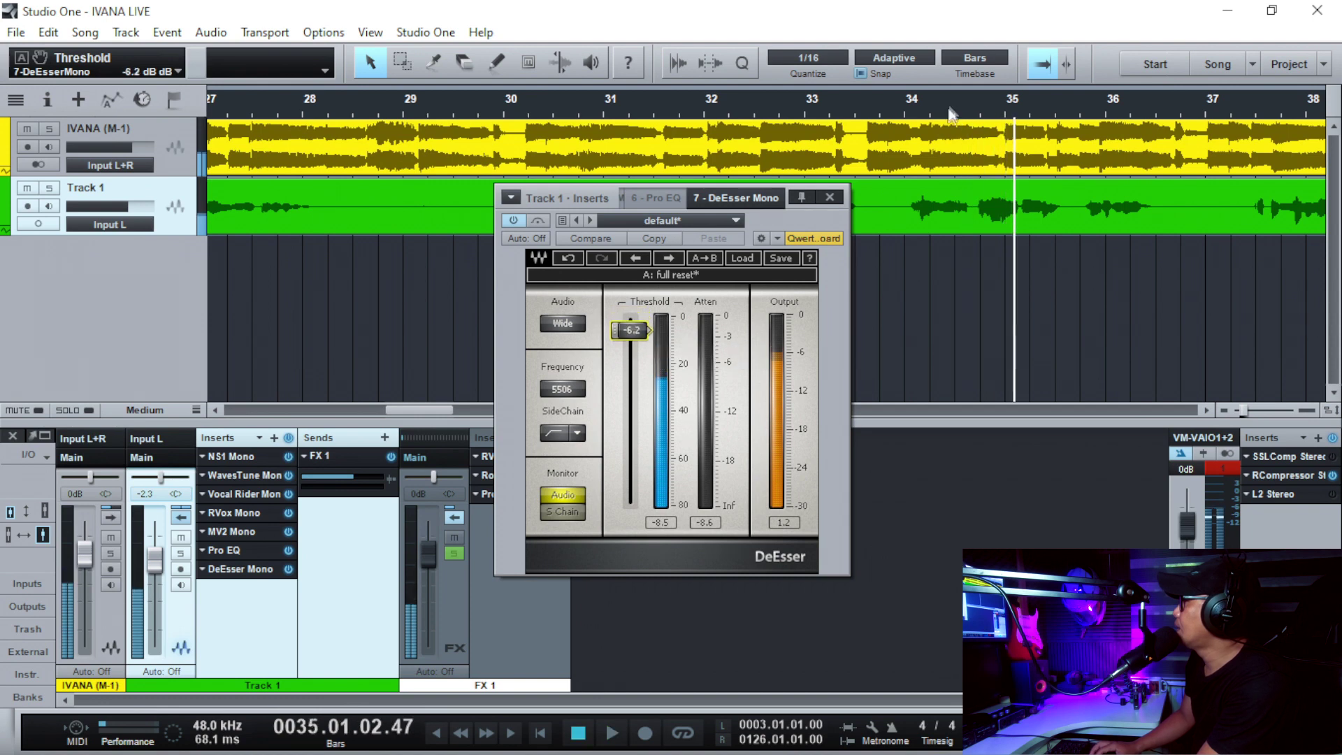
Set an active loop from 33.04.04.00 to 35.03.03.00 and play the looped vocal passage
{"action": "left_click_drag", "start_coordinate": [902, 96], "coordinate": [1067, 97]}
{"action": "right_click", "coordinate": [1033, 104]}
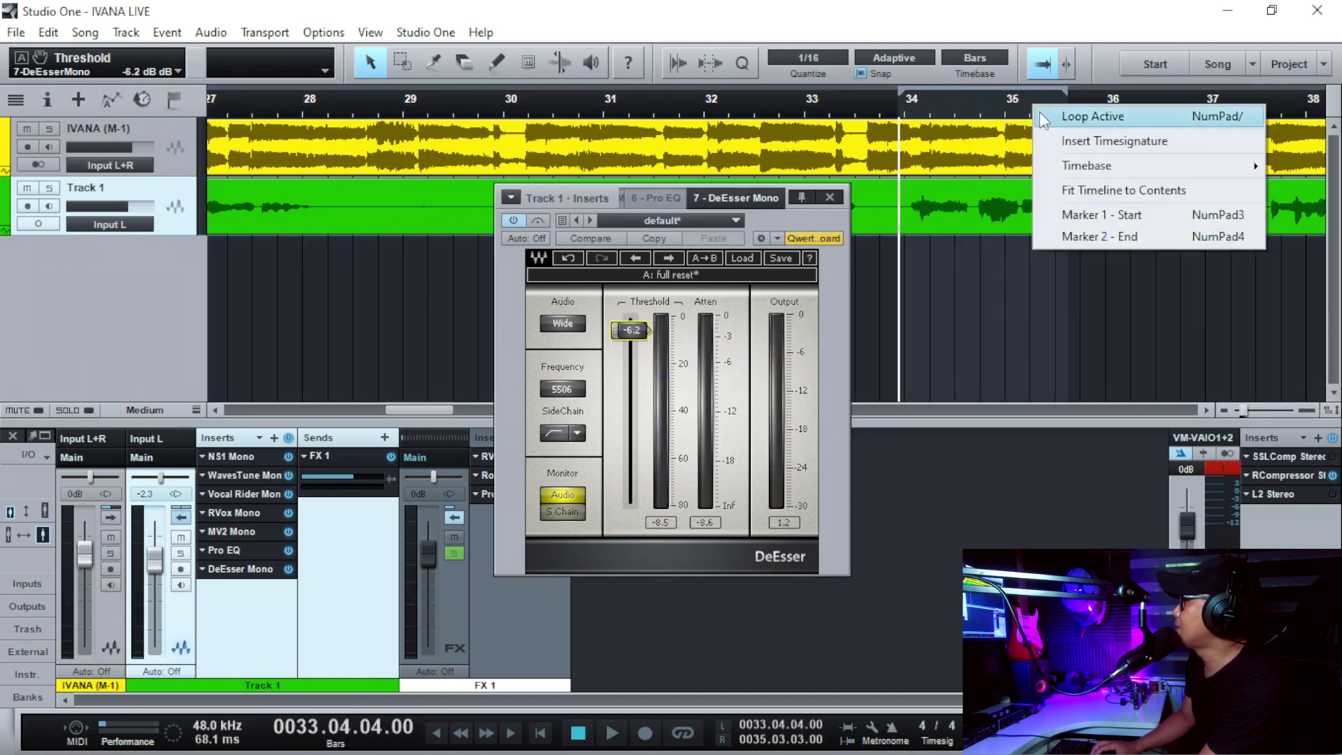
{"action": "left_click", "coordinate": [1039, 112]}
{"action": "key", "text": "space"}
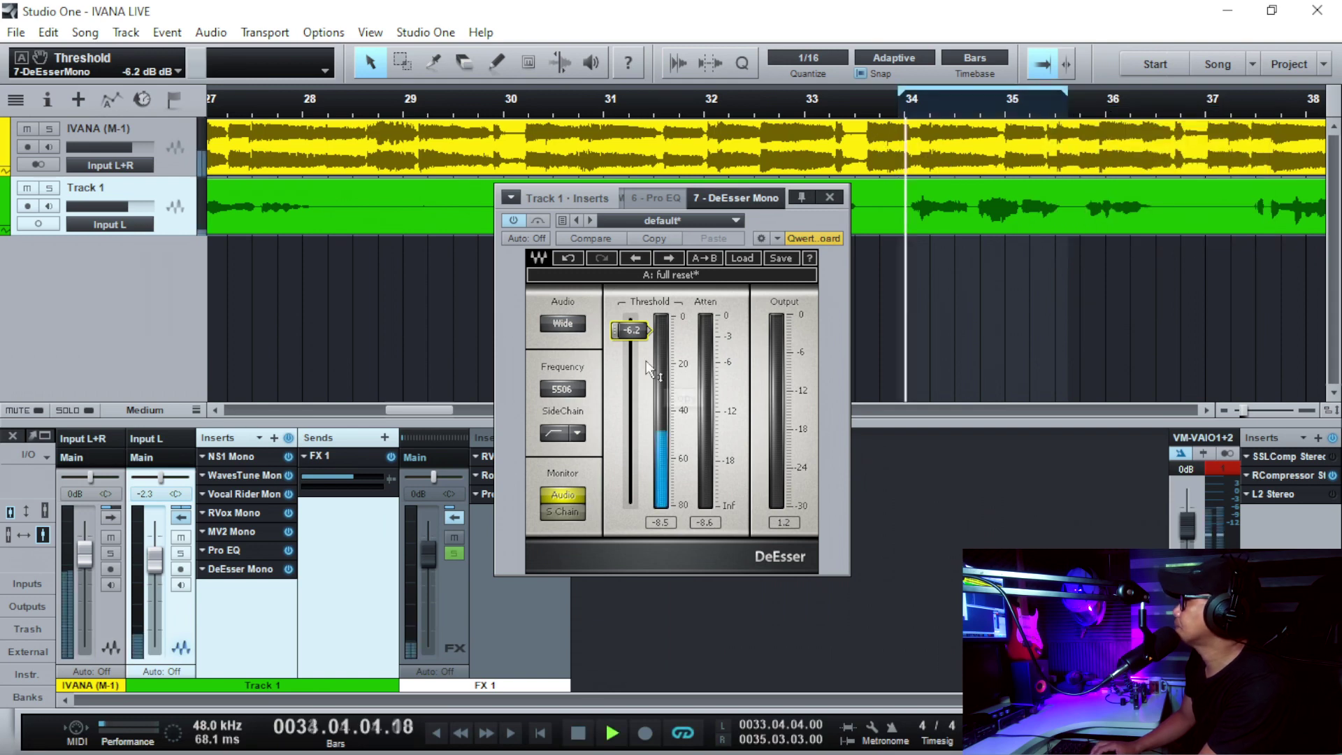
{"action": "key", "text": "space"}
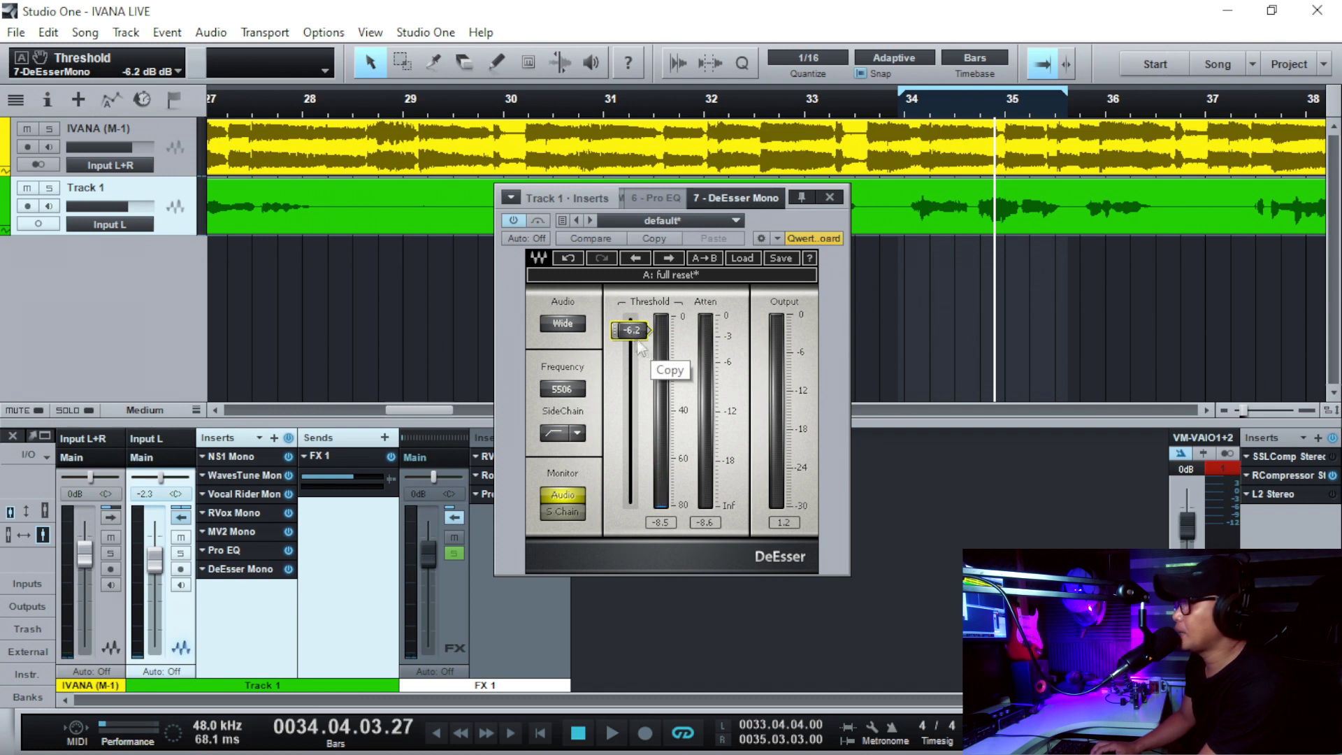
Try DeEsser thresholds of -18.3 and -15.9 dB while playing the looped passage
{"action": "key", "text": "space"}
{"action": "left_click_drag", "start_coordinate": [634, 333], "coordinate": [632, 359]}
{"action": "key", "text": "space"}
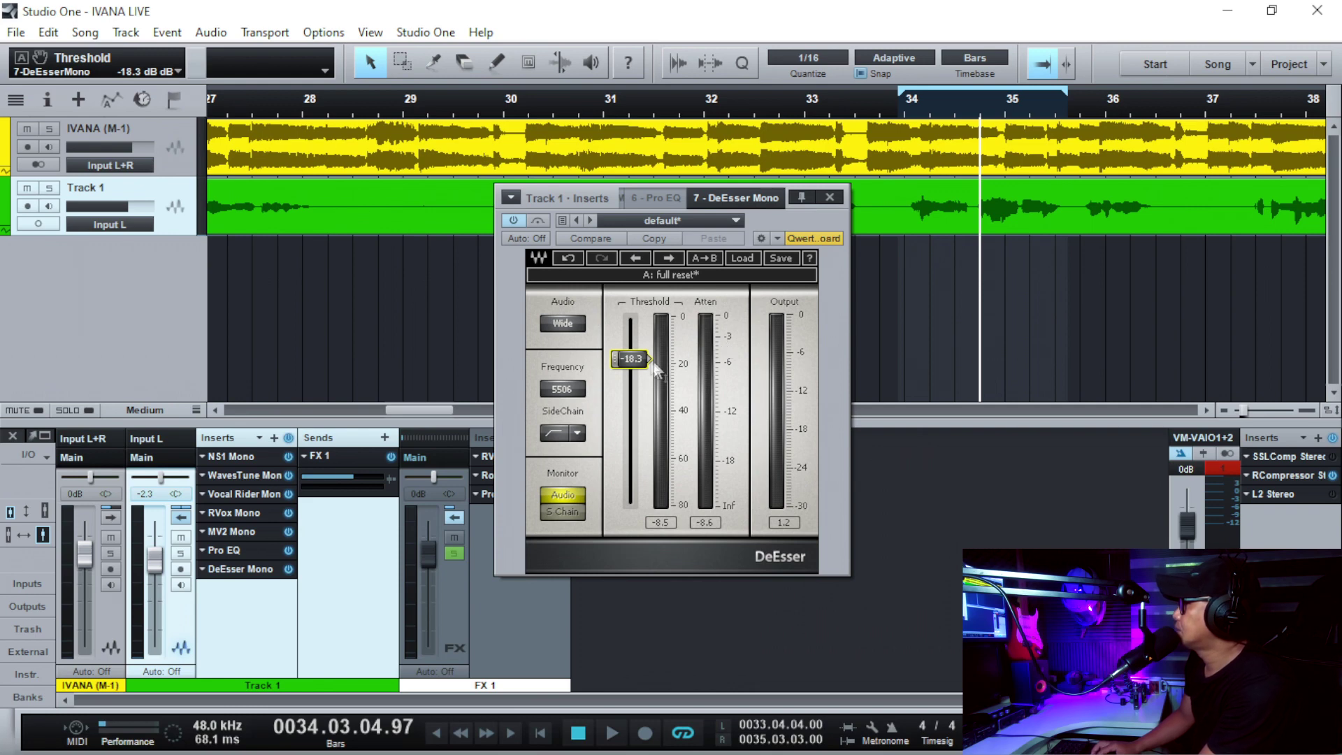
{"action": "left_click", "coordinate": [906, 108]}
{"action": "key", "text": "space"}
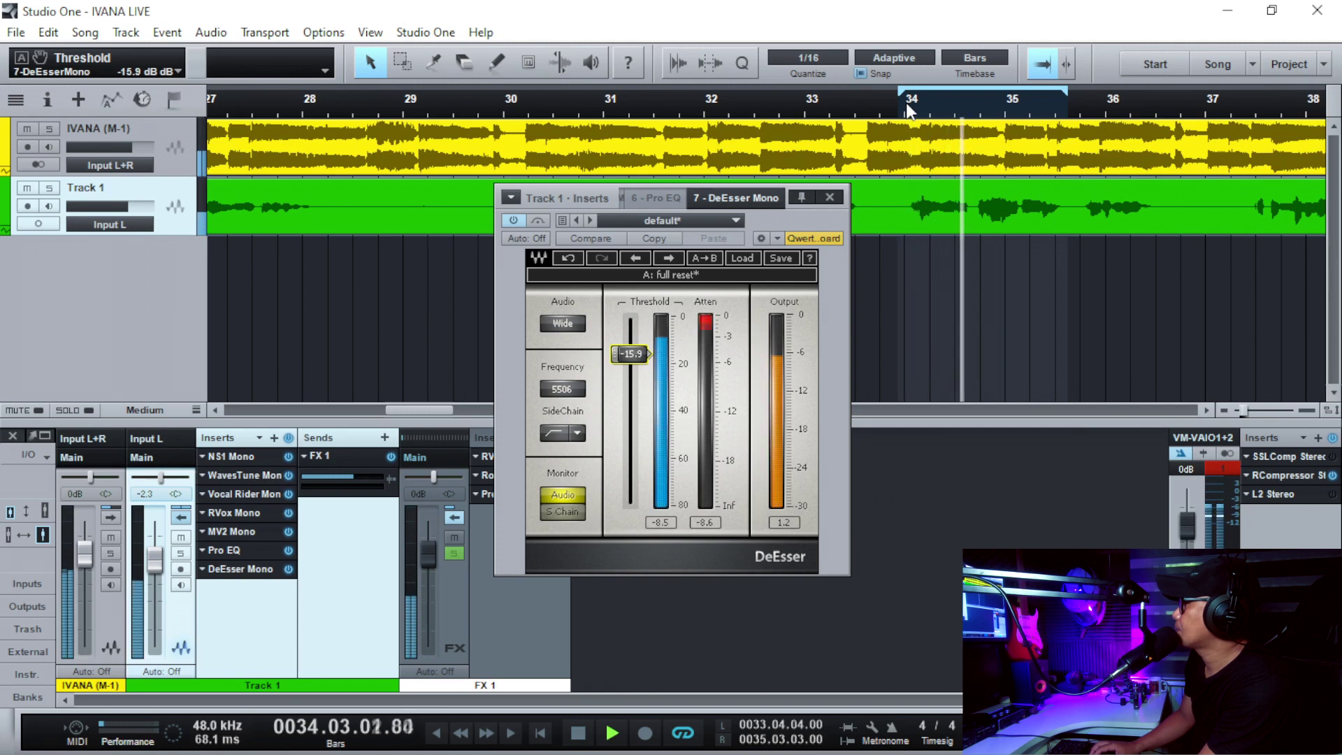
{"action": "key", "text": "space"}
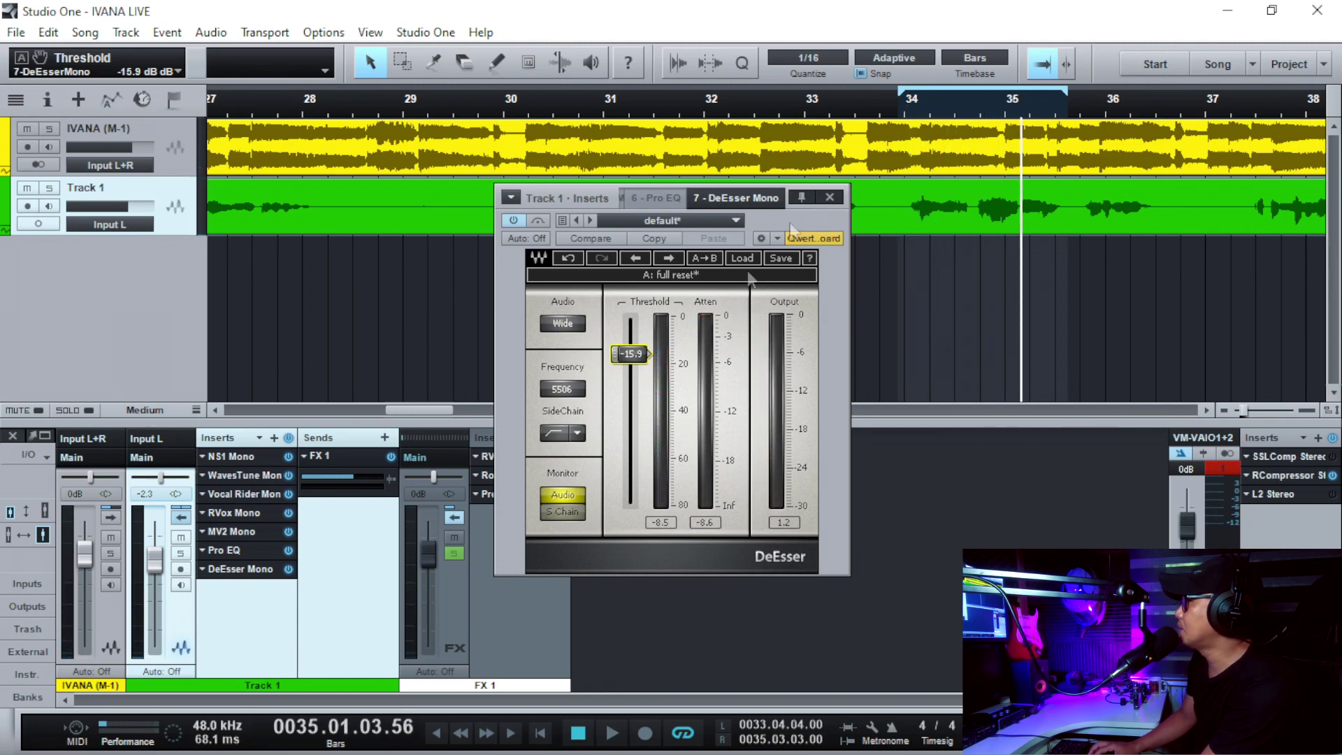
Replay the looped passage and lower the DeEsser threshold to -17.1 dB, finishing at -20.4 dB
{"action": "left_click", "coordinate": [897, 112]}
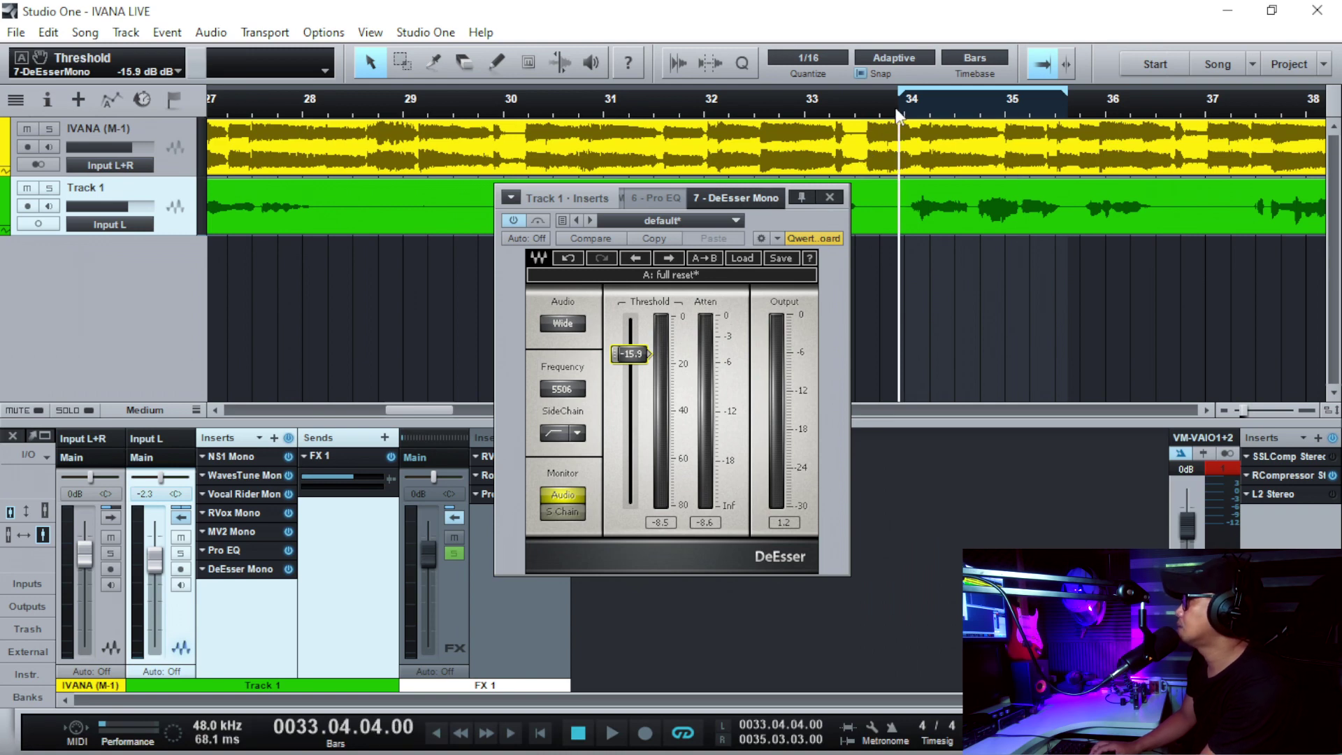
{"action": "key", "text": "space"}
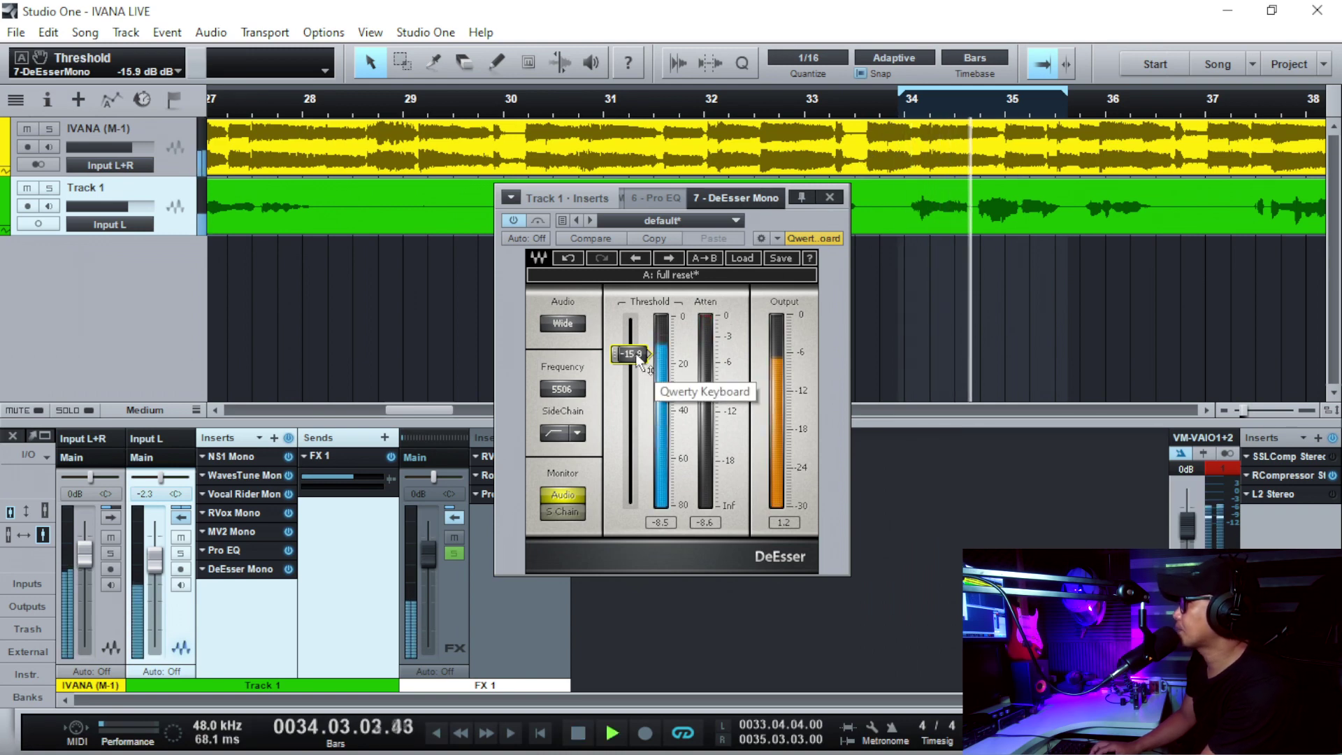
{"action": "left_click_drag", "start_coordinate": [631, 355], "coordinate": [631, 357]}
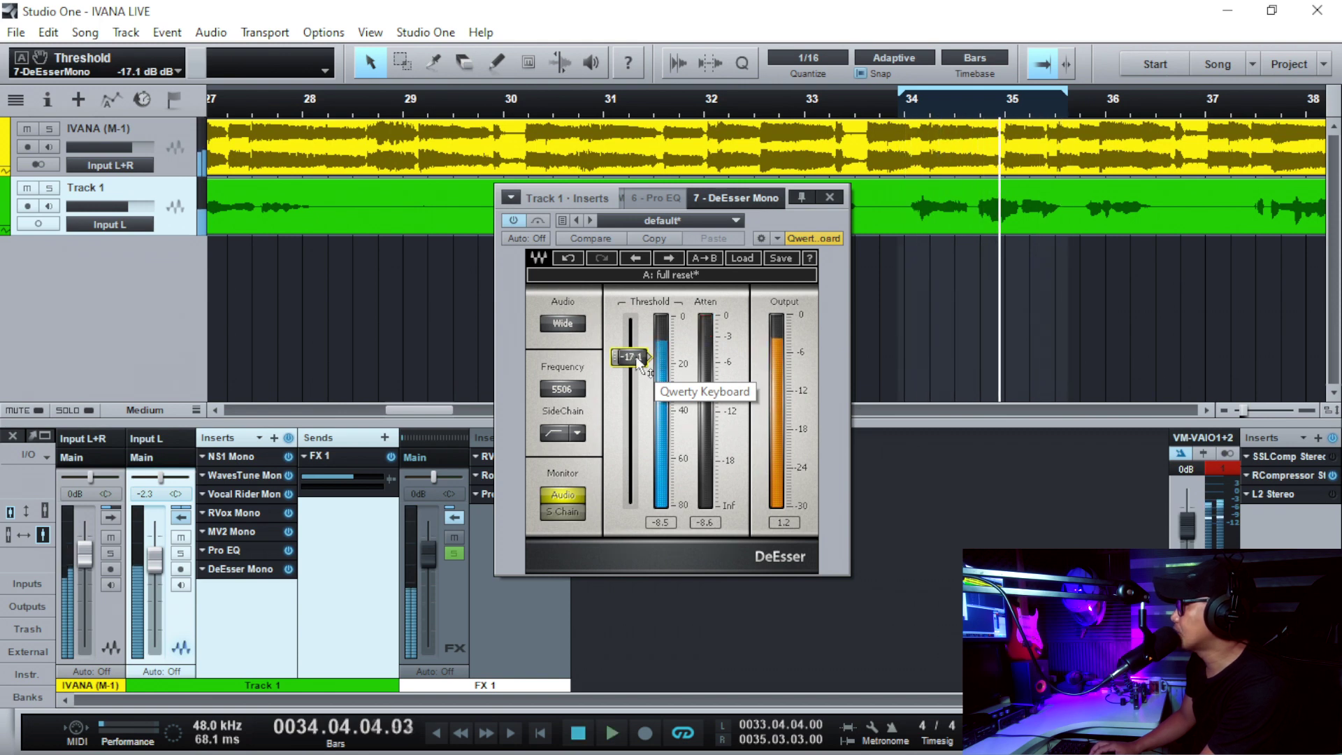
{"action": "key", "text": "space"}
{"action": "left_click", "coordinate": [893, 111]}
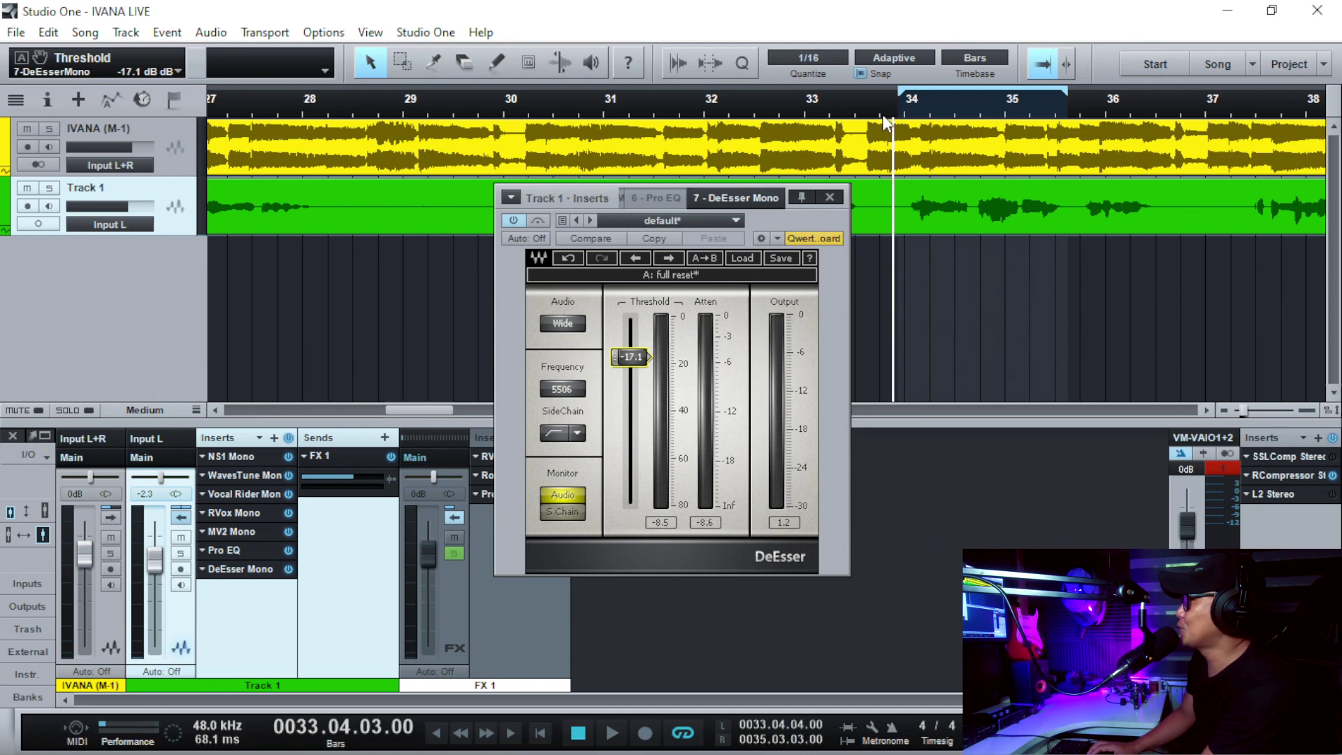
{"action": "key", "text": "space"}
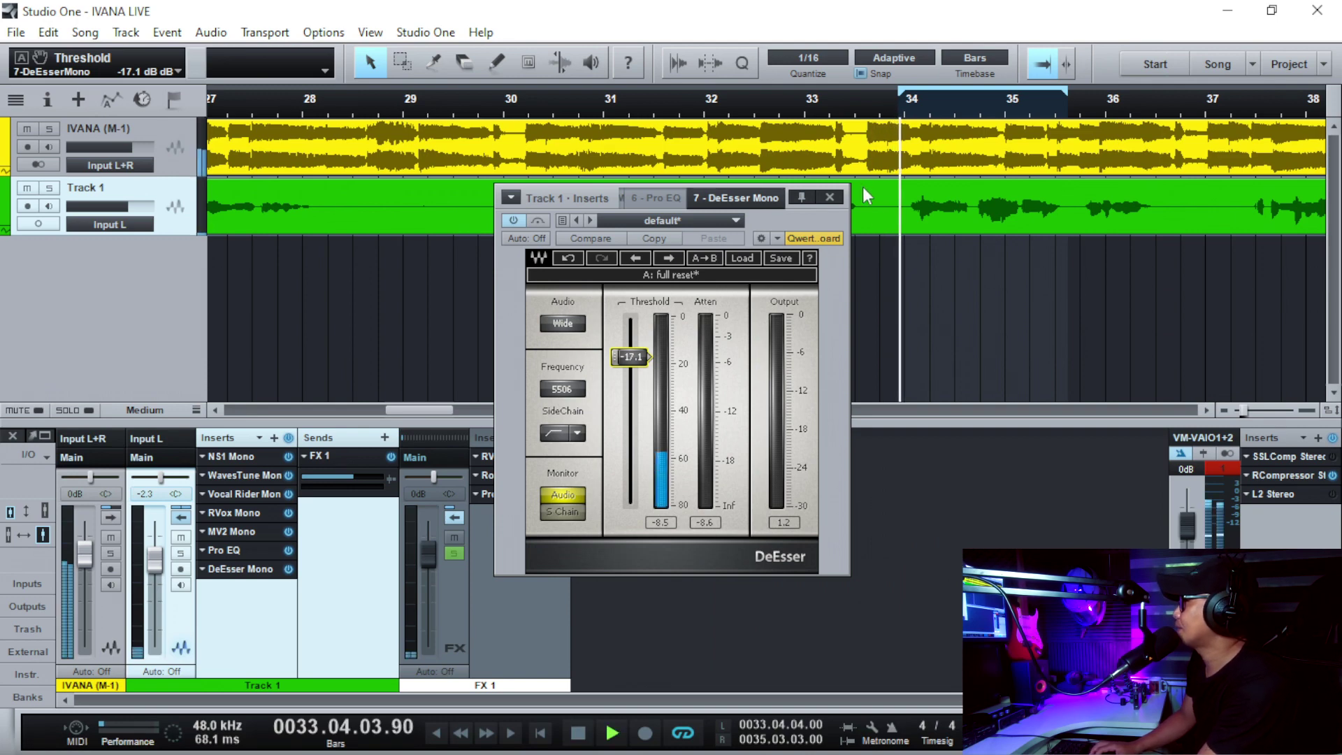
{"action": "left_click_drag", "start_coordinate": [632, 356], "coordinate": [631, 363]}
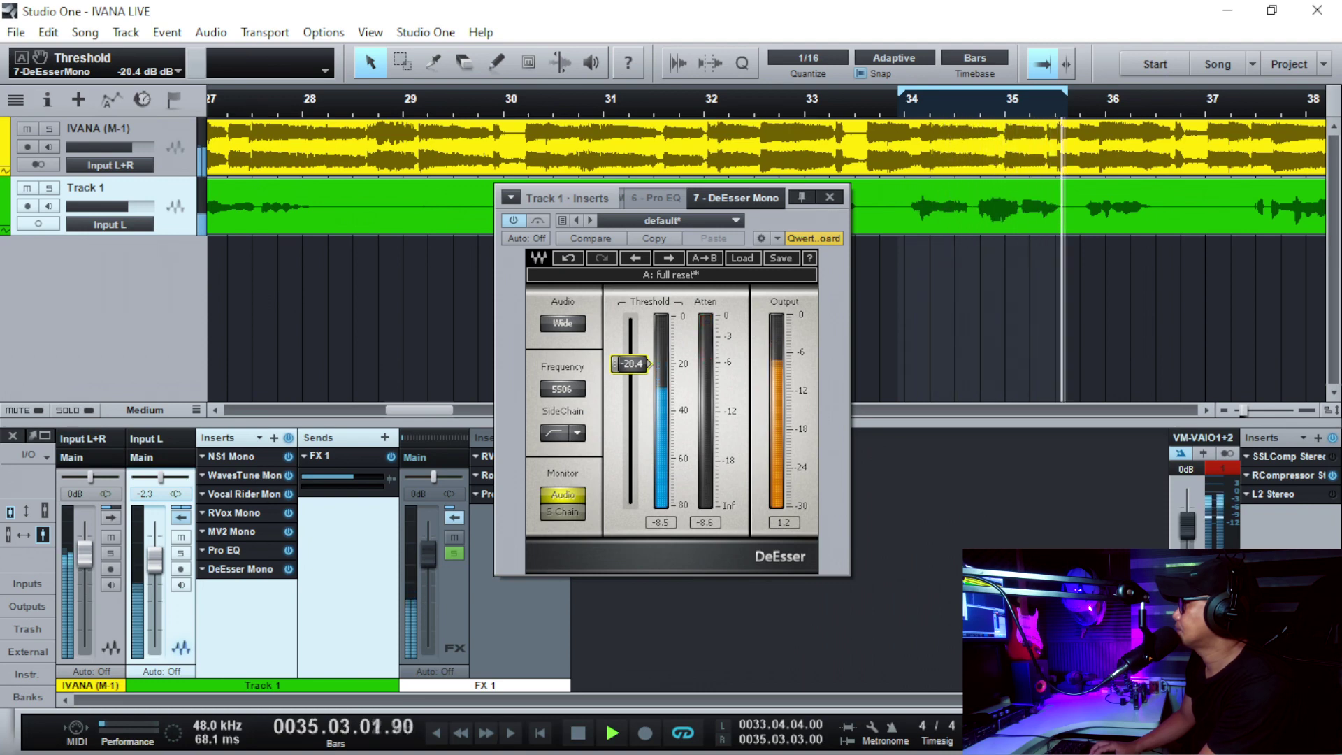
{"action": "key", "text": "space"}
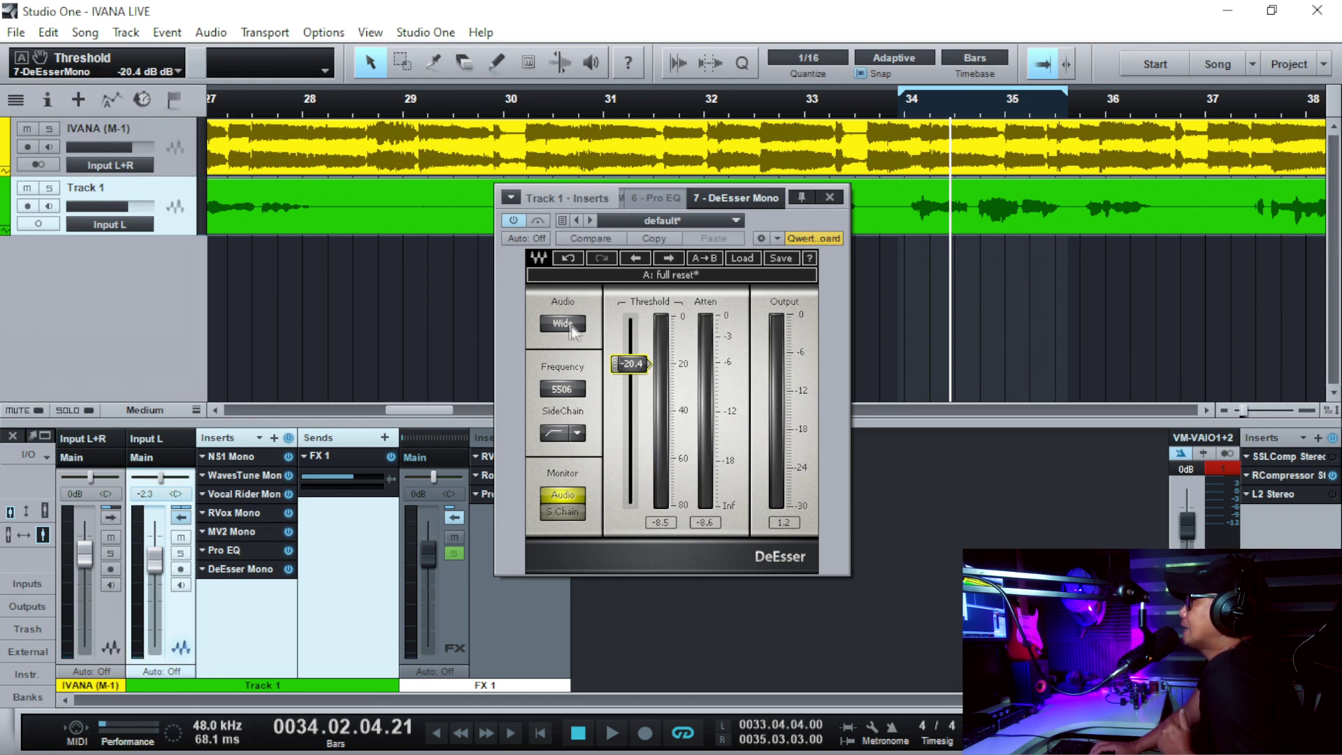
Compare the looped passage with the DeEsser bypassed and with it active again
{"action": "left_click", "coordinate": [517, 224]}
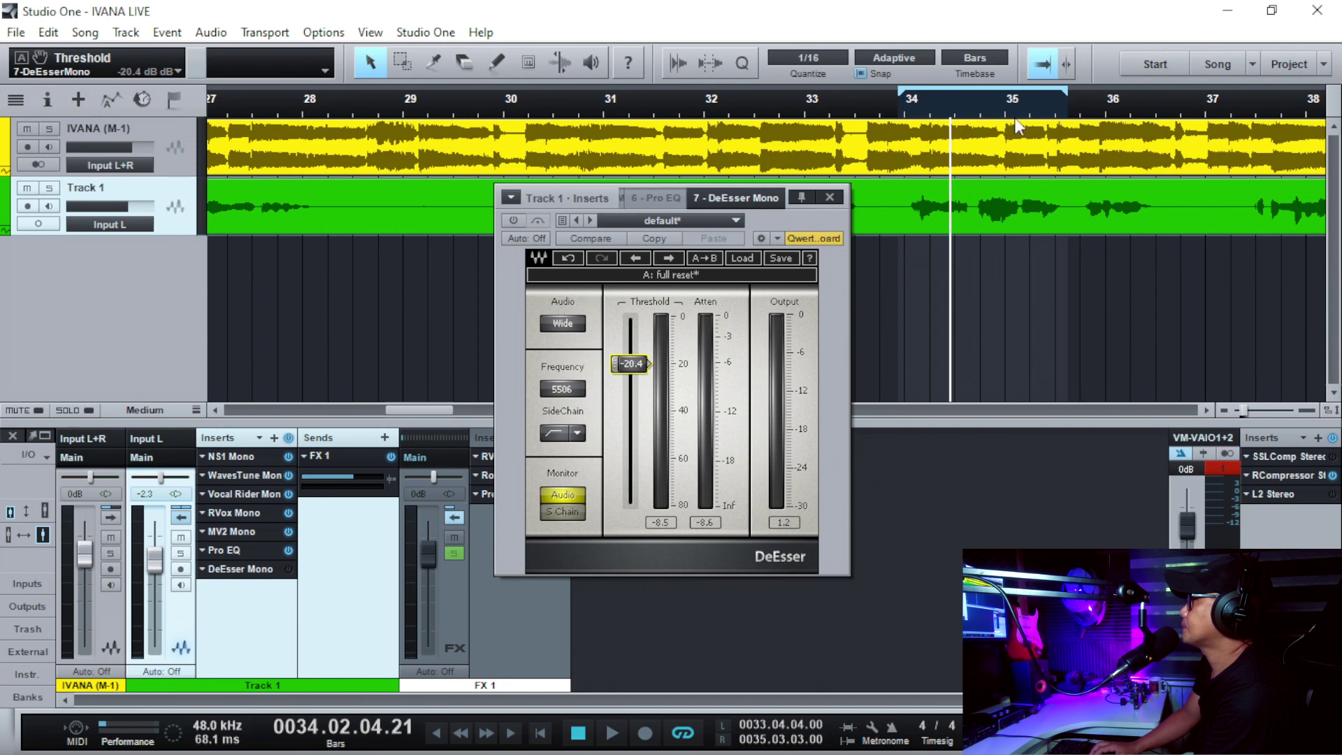
{"action": "key", "text": "space"}
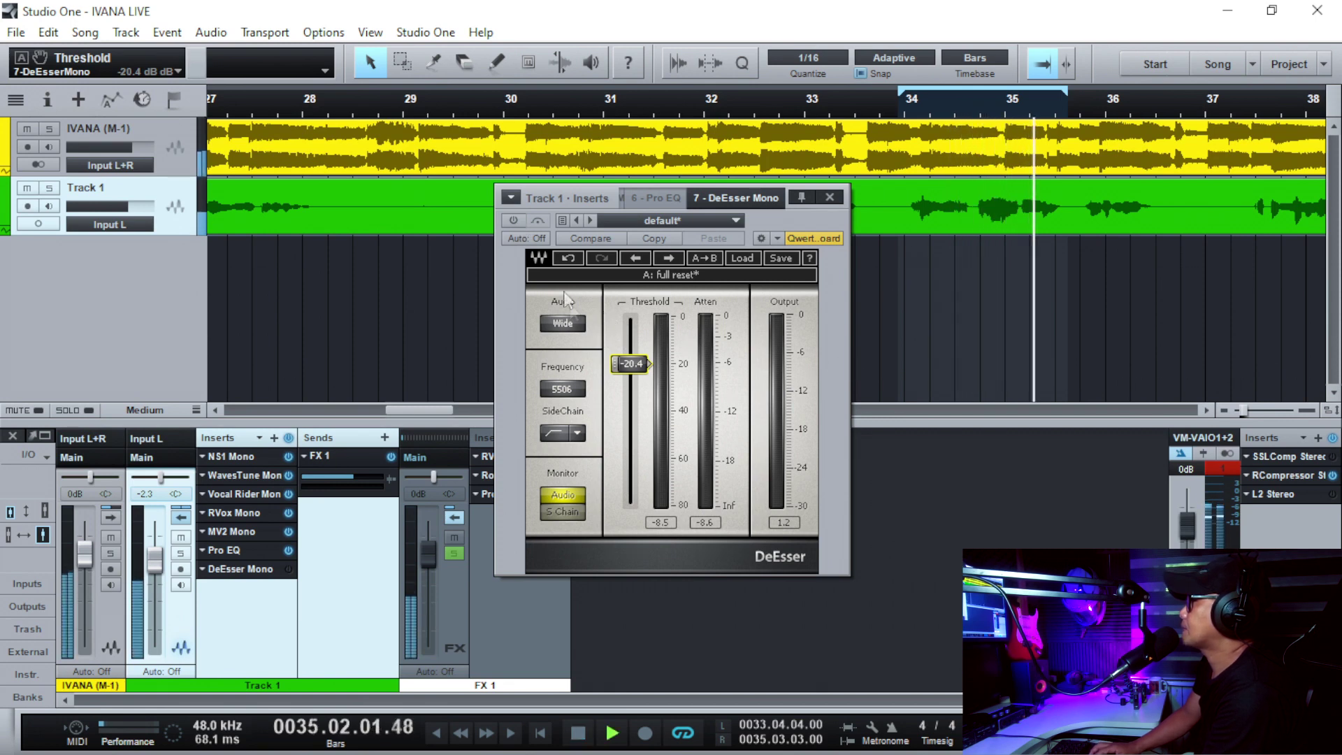
{"action": "left_click", "coordinate": [514, 218]}
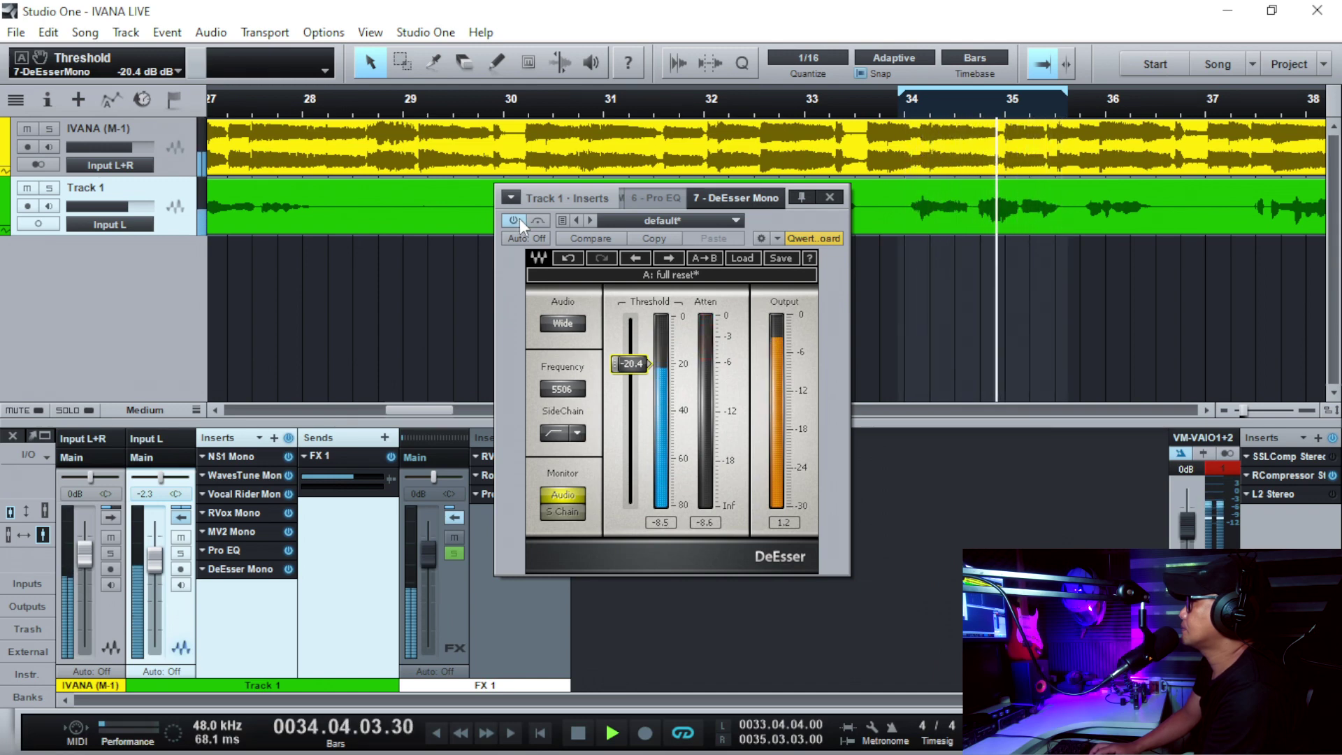
{"action": "key", "text": "space"}
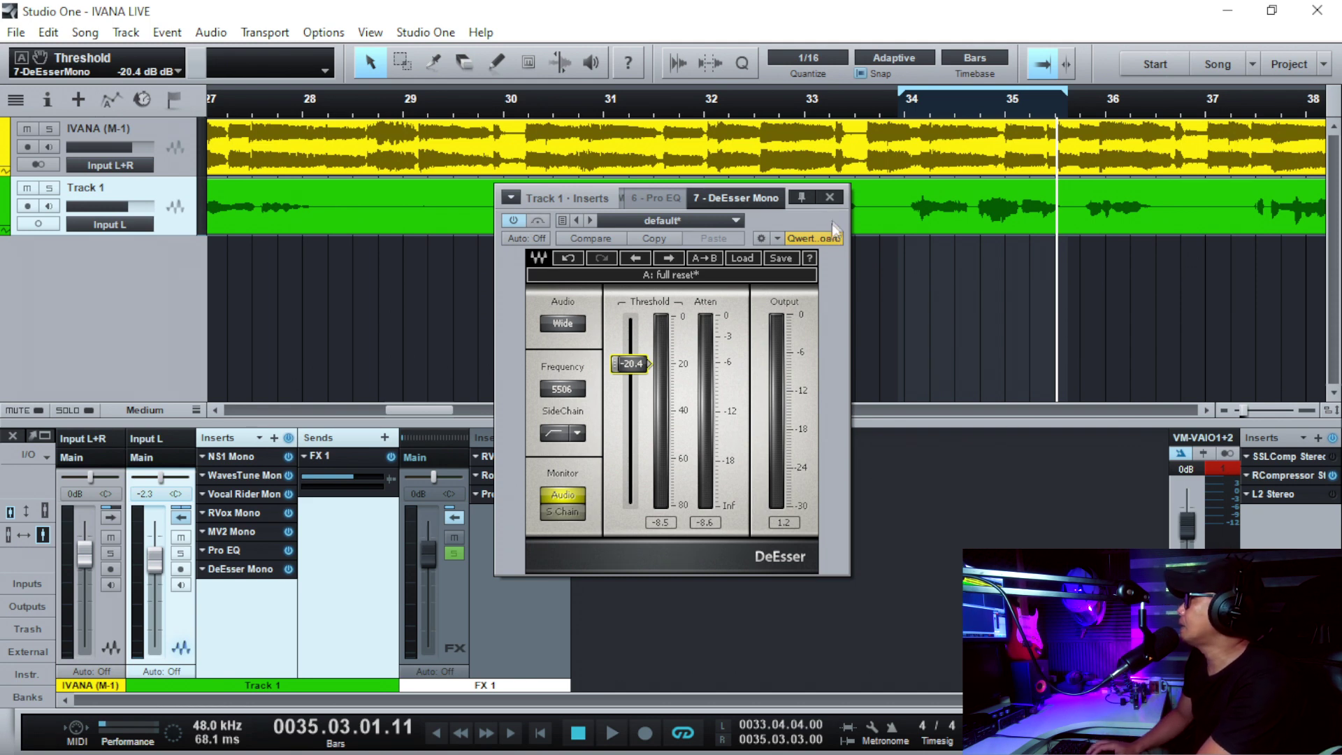
Close the DeEsser window and fit the timeline to its contents with looping off
{"action": "left_click", "coordinate": [830, 198]}
{"action": "right_click", "coordinate": [986, 107]}
{"action": "left_click", "coordinate": [1077, 186]}
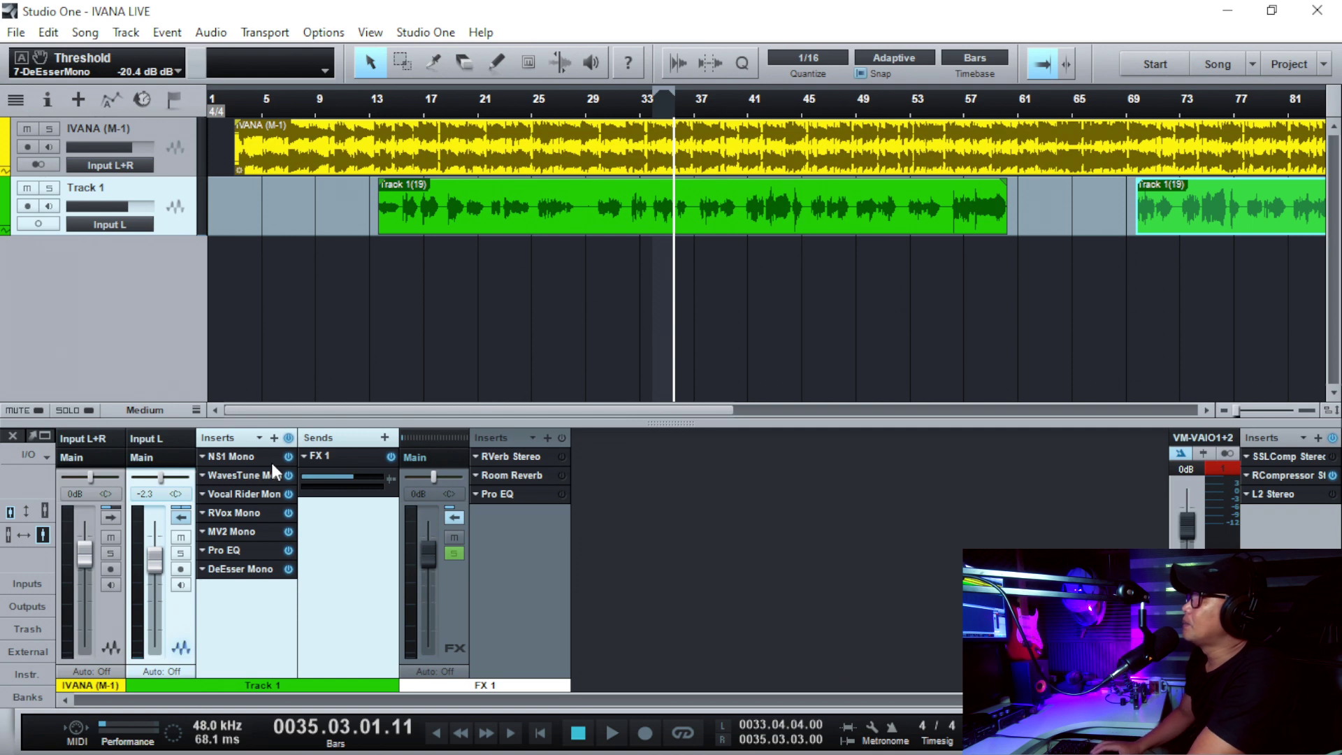
Play the processed vocal with the backing track from bar 13, stop around bar 28, and save the song
{"action": "left_click", "coordinate": [371, 106]}
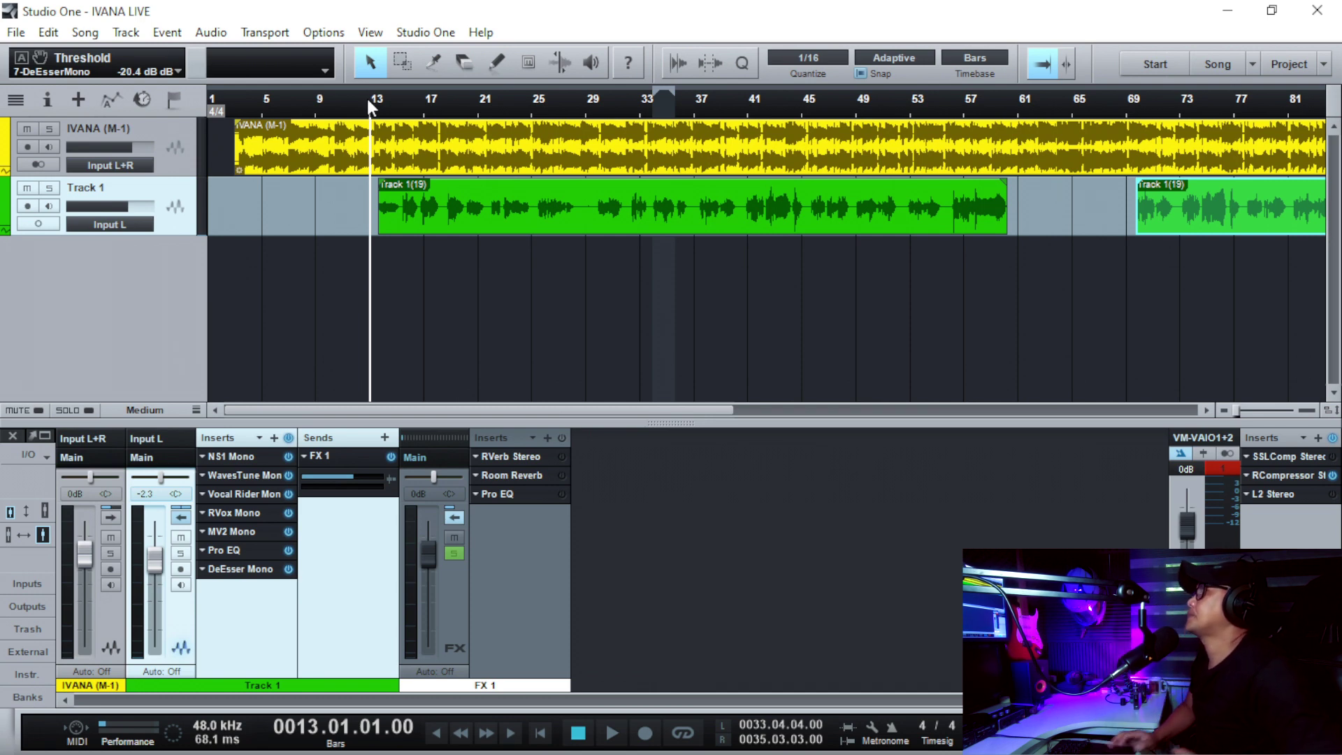
{"action": "key", "text": "space"}
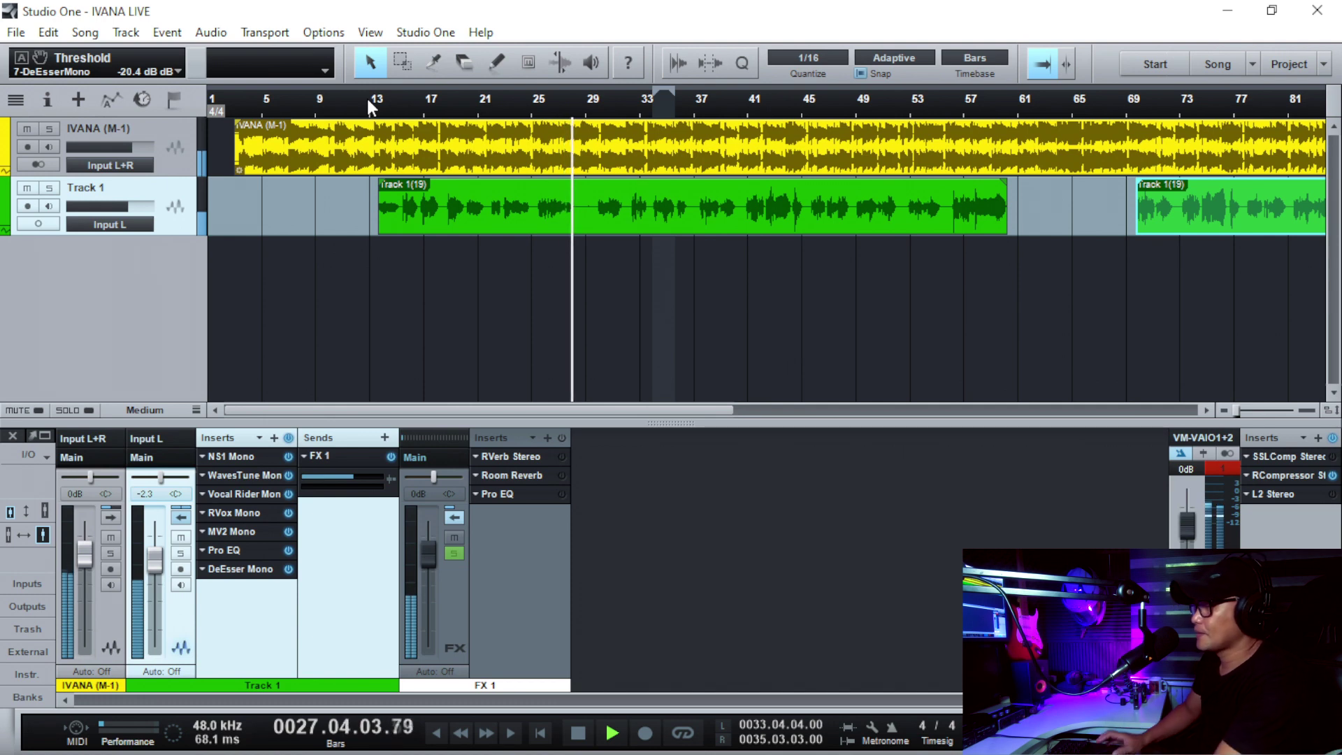
{"action": "key", "text": "space"}
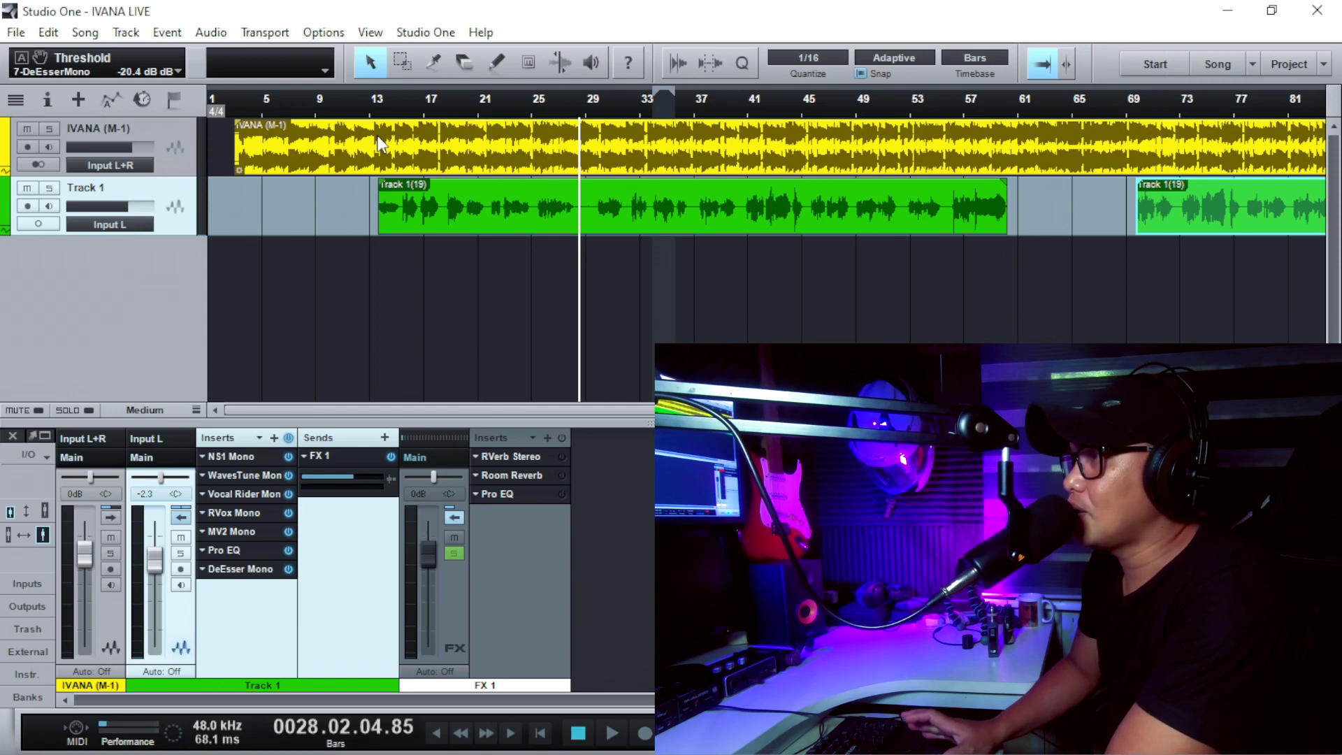
{"action": "key", "text": "ctrl+s"}
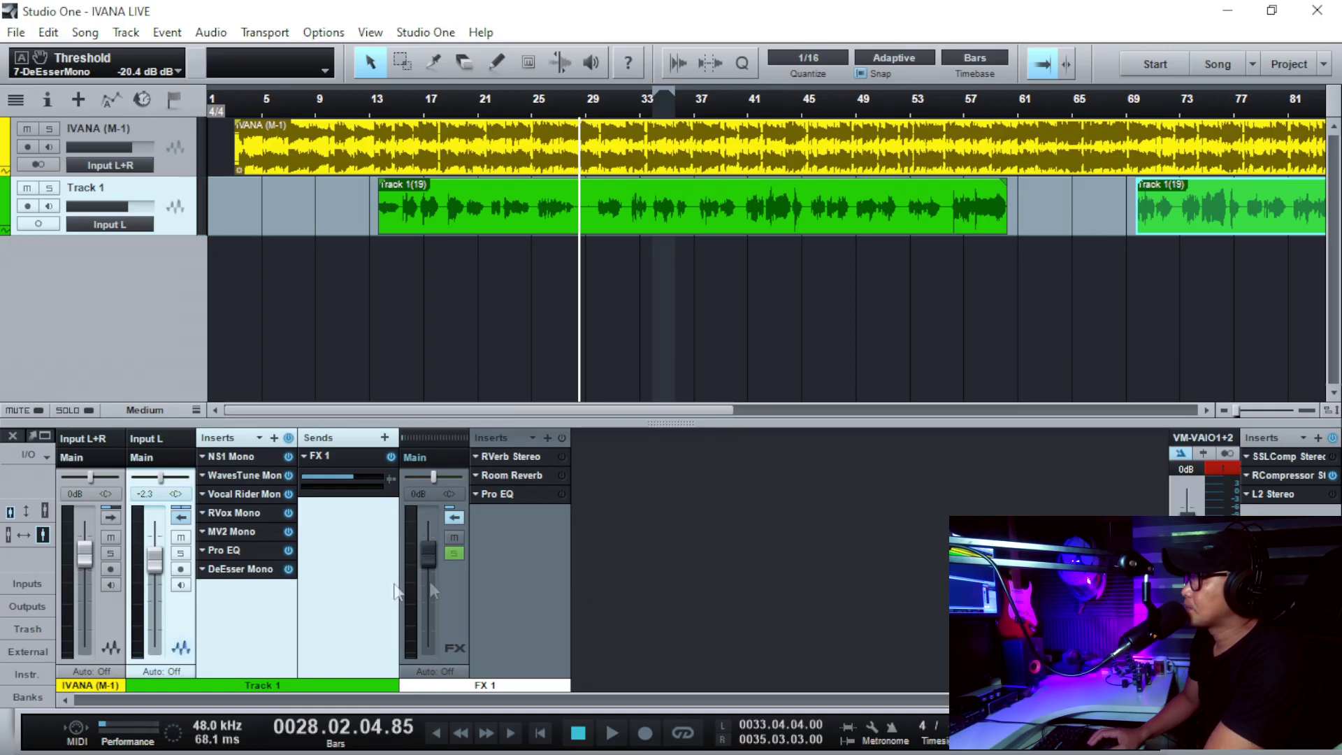
Collapse Track 1's channel in the mixer, add a new FX channel, and expand Track 1's inserts and sends again
{"action": "left_click", "coordinate": [180, 517]}
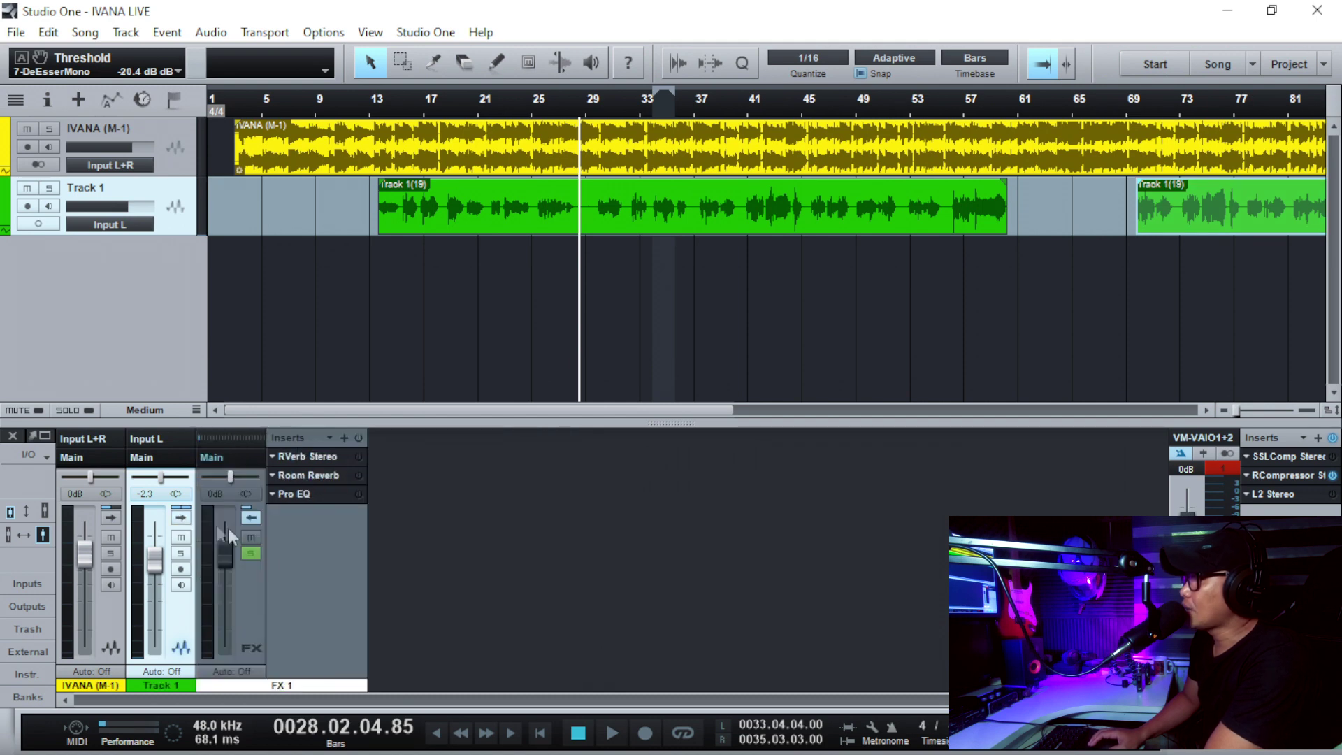
{"action": "right_click", "coordinate": [426, 558]}
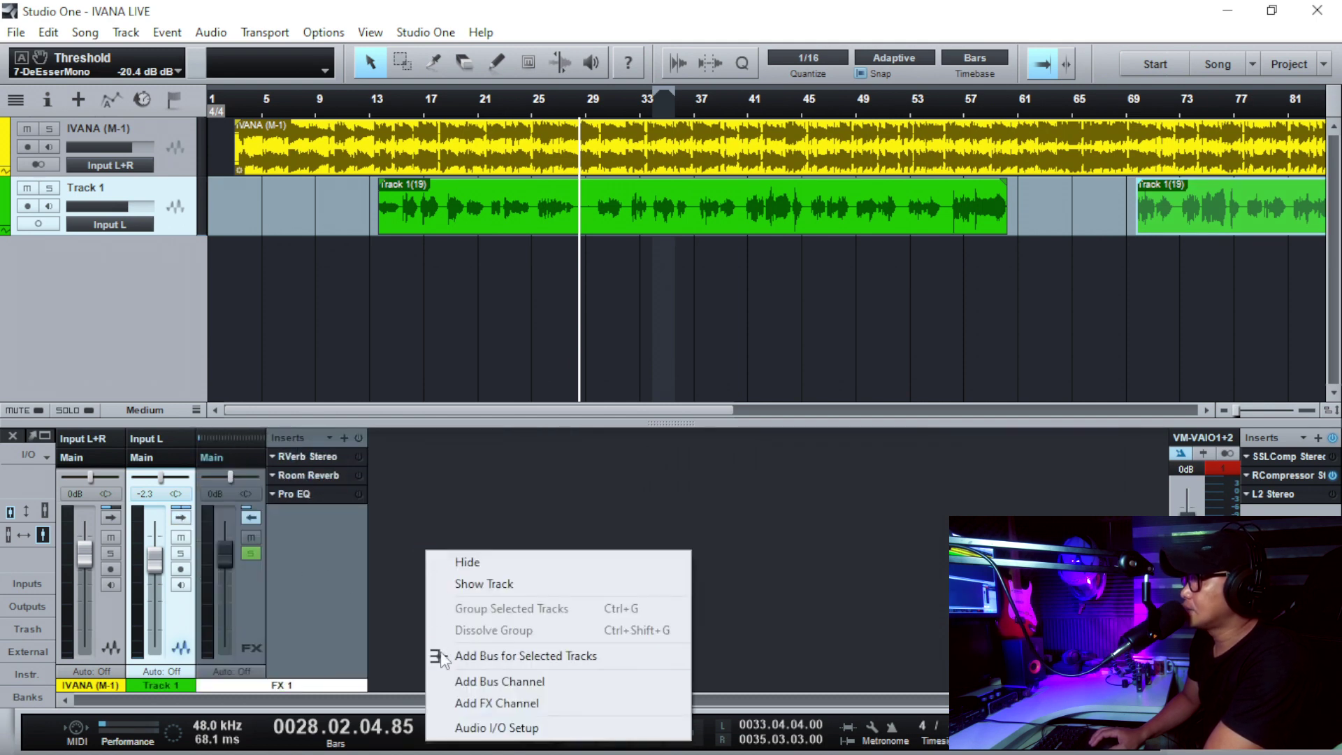
{"action": "left_click", "coordinate": [449, 703]}
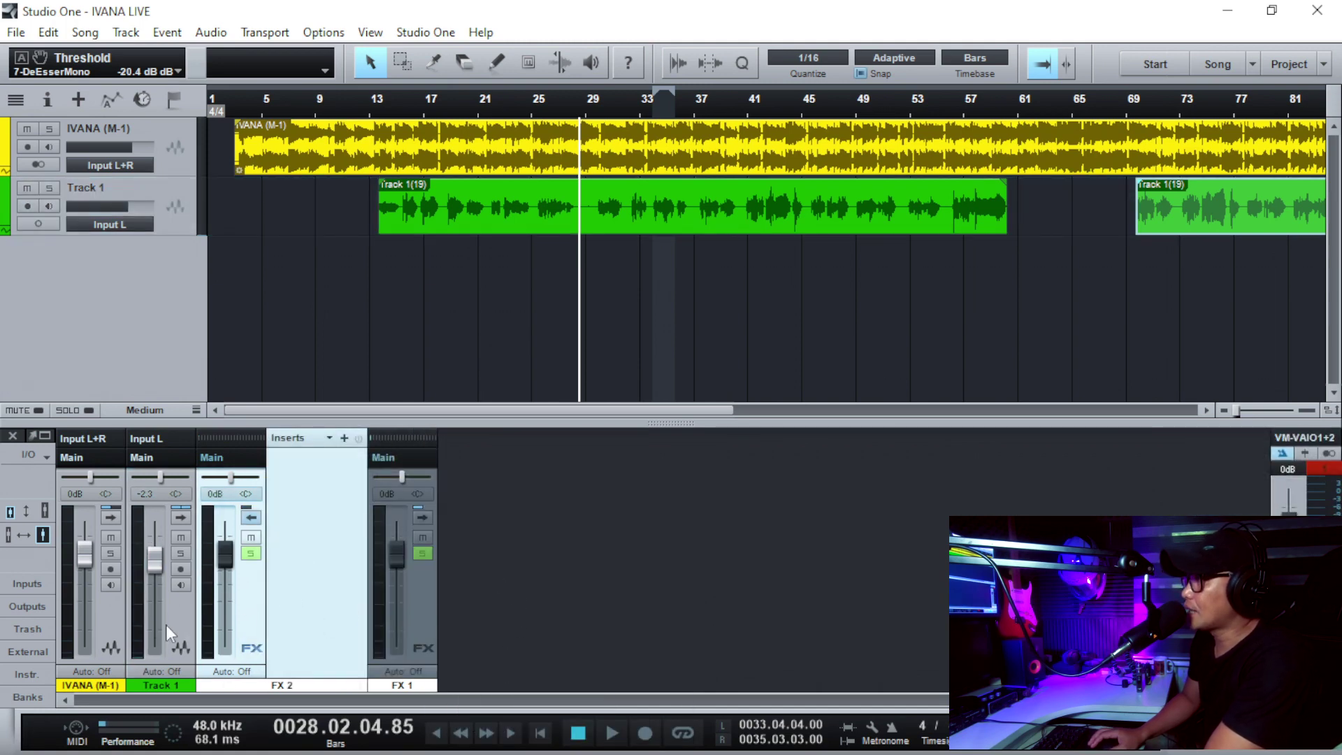
{"action": "left_click", "coordinate": [180, 517]}
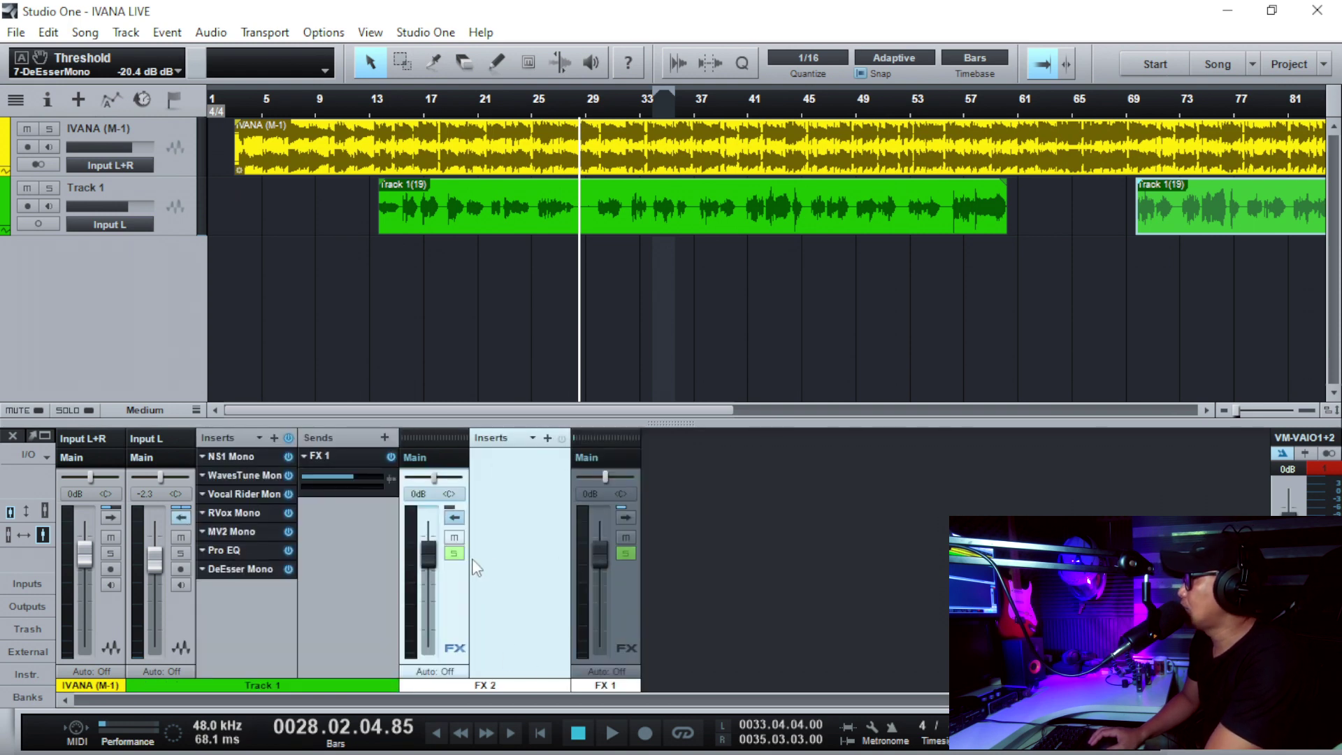
Remove the FX 2 channel from the mixer and expand the FX 1 channel's inserts
{"action": "left_click", "coordinate": [454, 517]}
{"action": "right_click", "coordinate": [448, 594]}
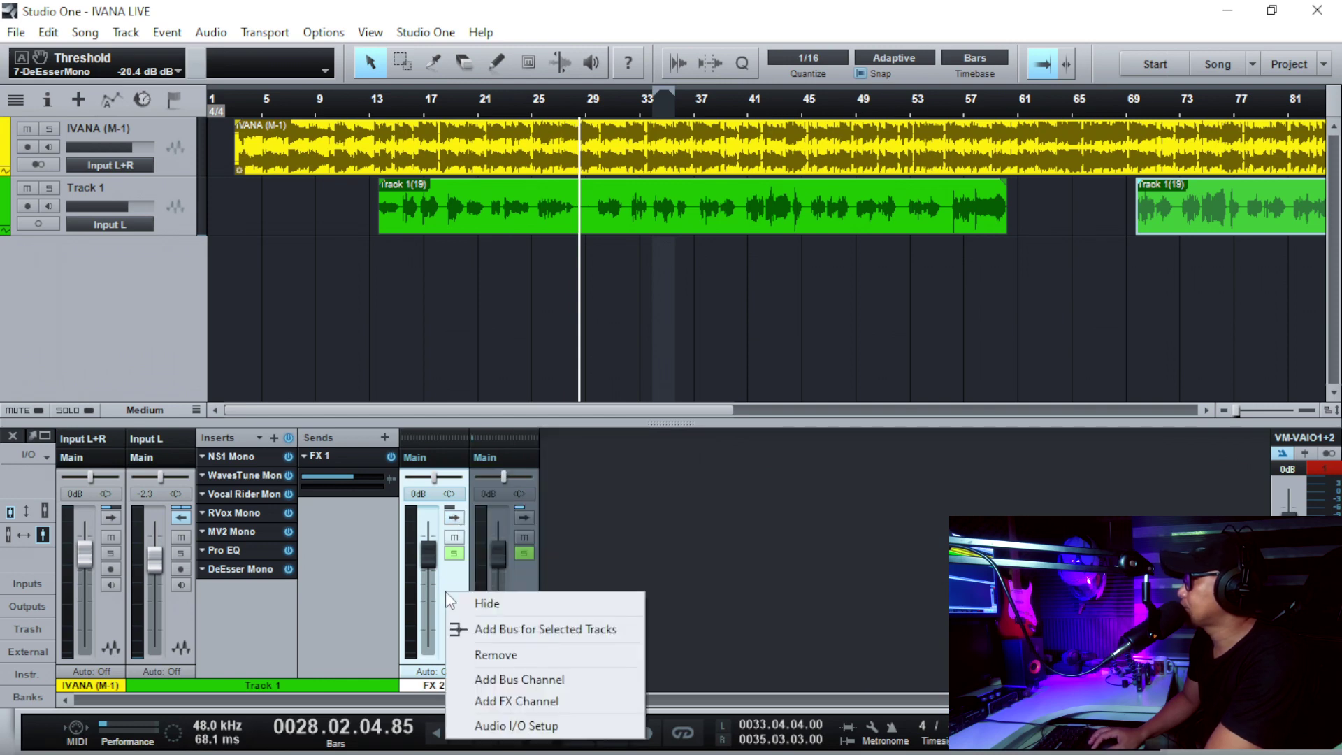
{"action": "left_click", "coordinate": [478, 656]}
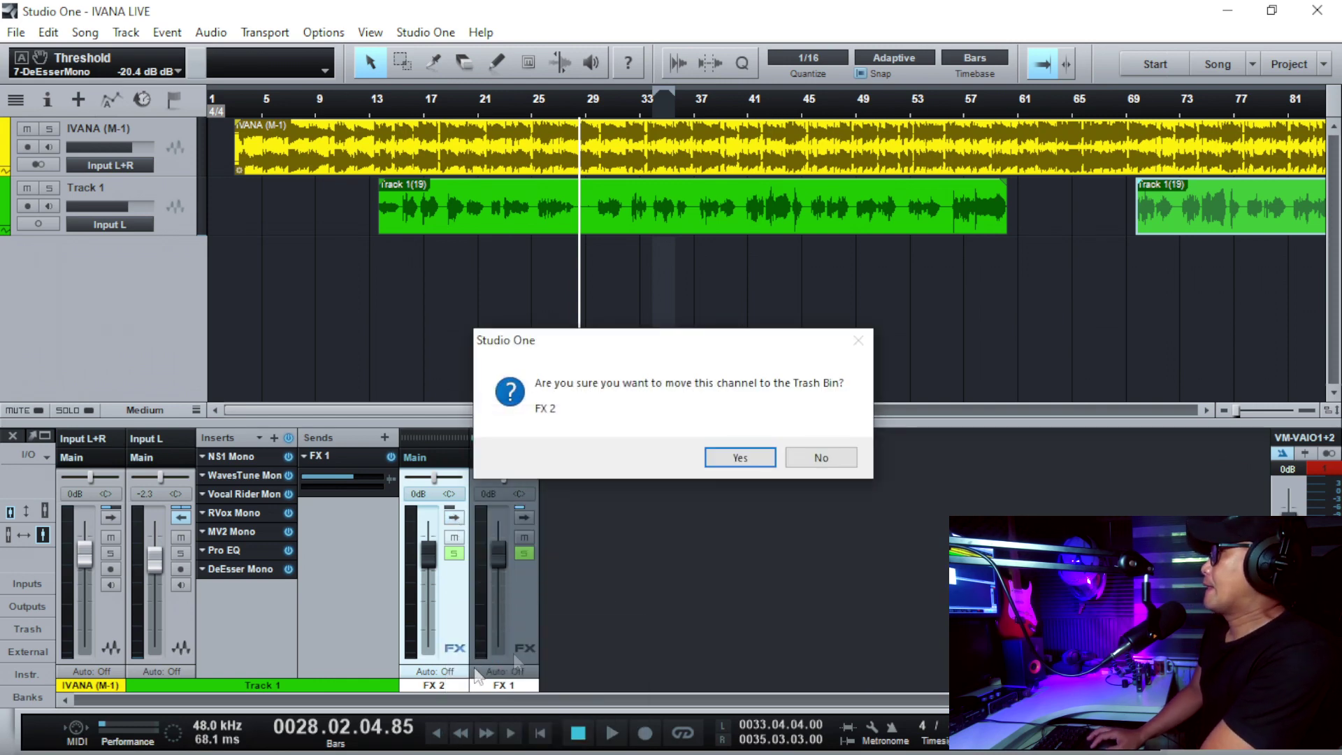
{"action": "left_click", "coordinate": [726, 459]}
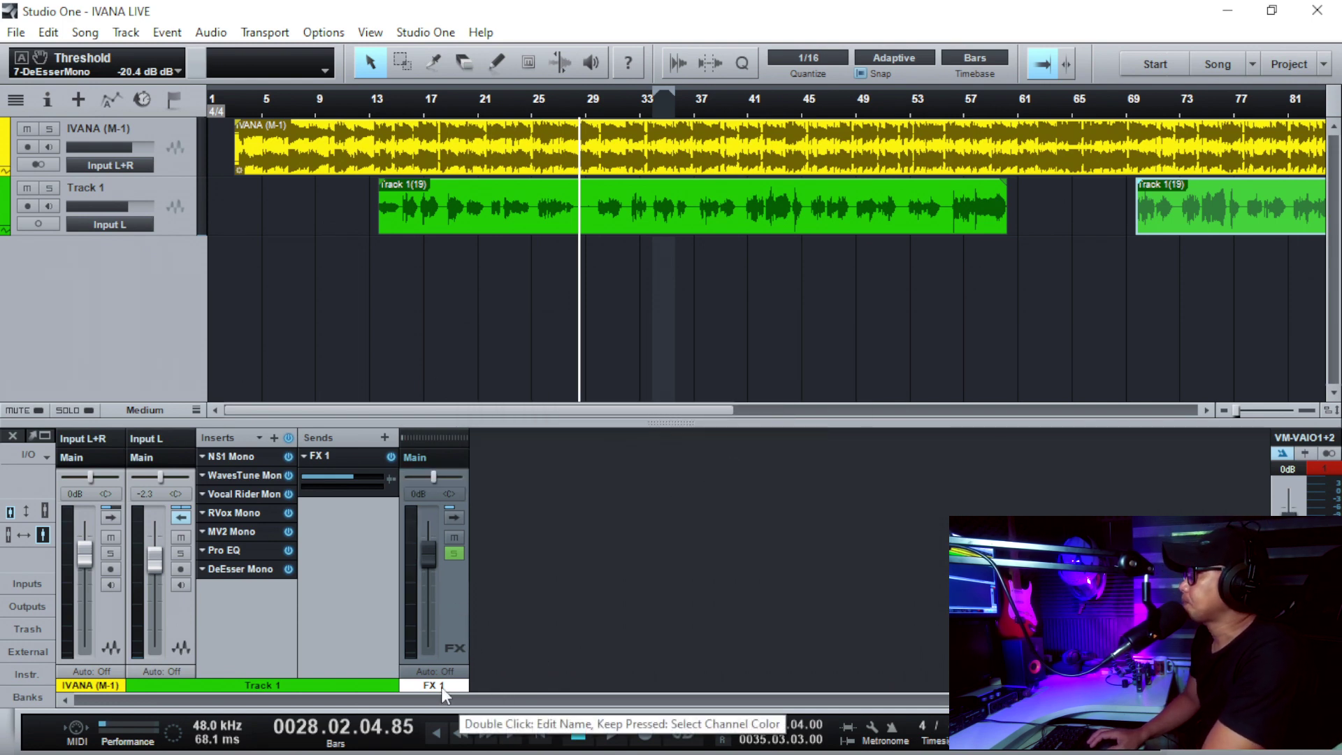
{"action": "left_click", "coordinate": [453, 515]}
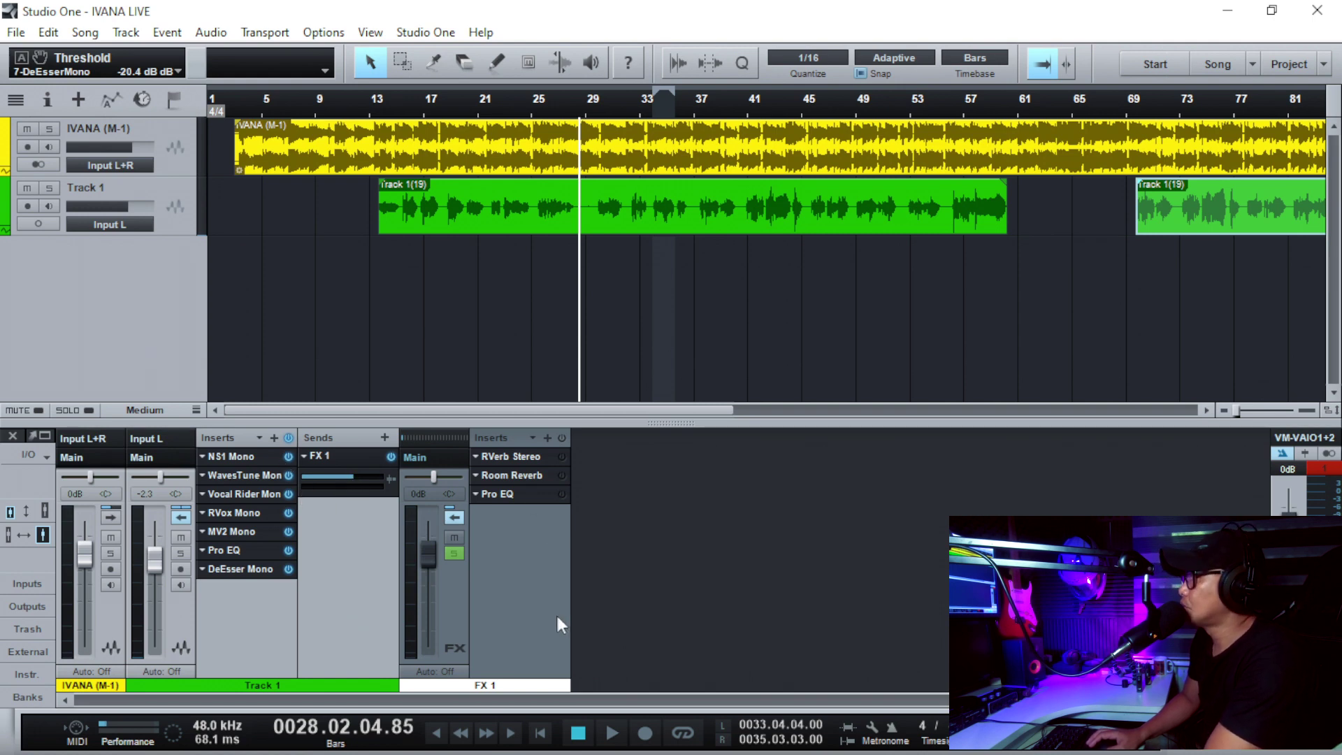
Add a second send on Track 1 routed to FX 1
{"action": "left_click", "coordinate": [339, 441]}
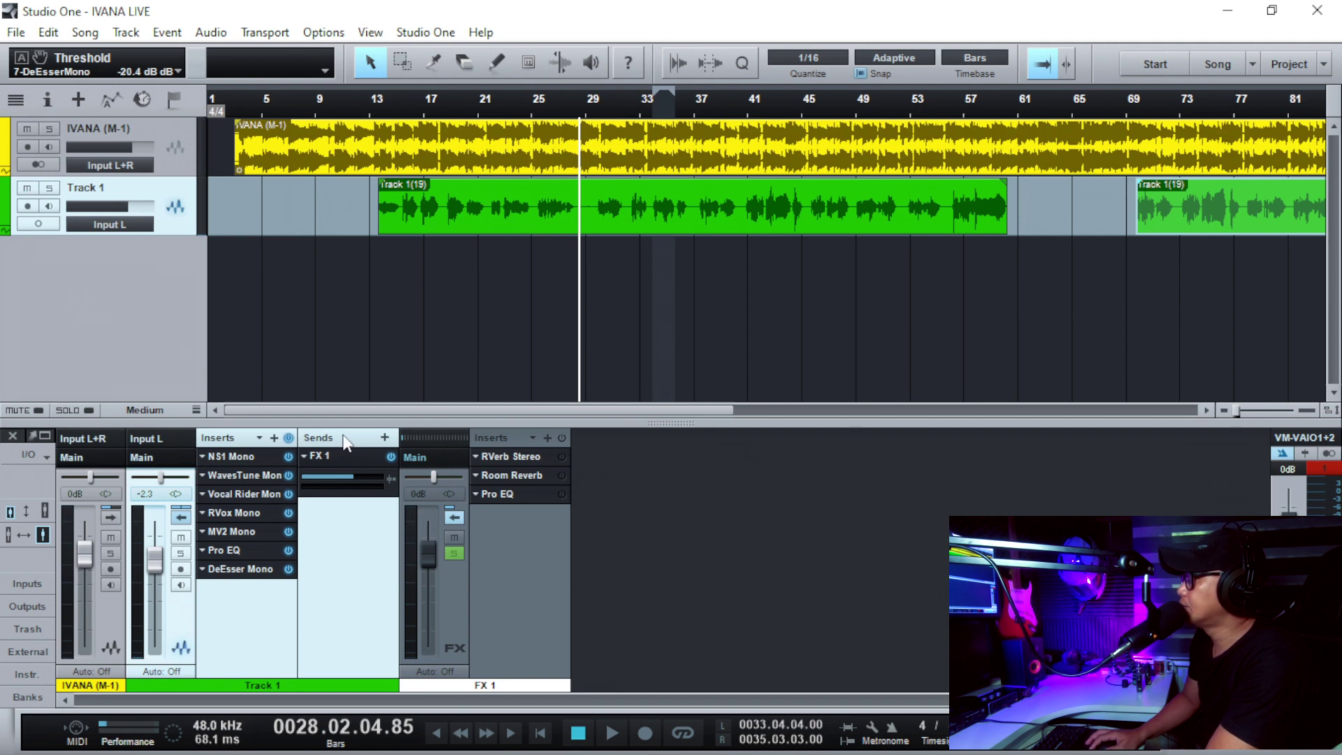
{"action": "left_click", "coordinate": [384, 437]}
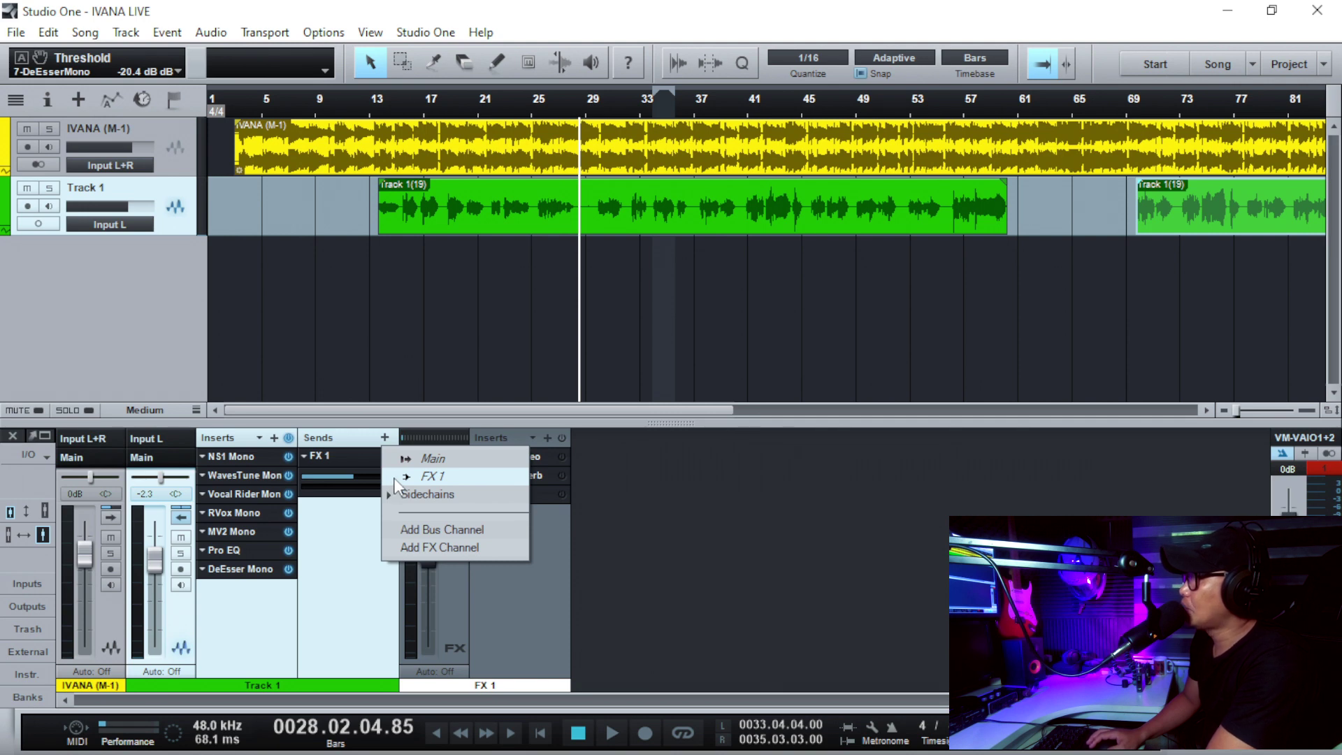
{"action": "left_click", "coordinate": [430, 477]}
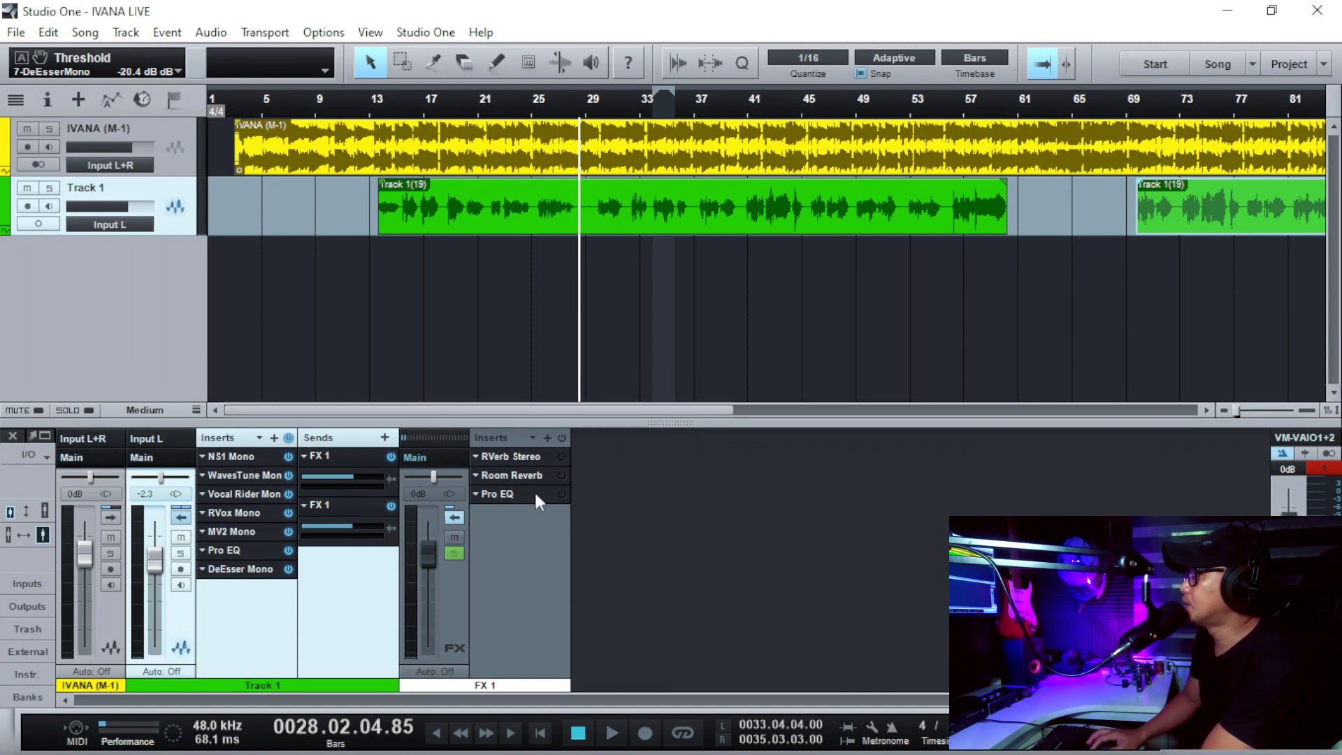
Open the Room Reverb on FX 1 and look through its preset list, keeping the Vox - Ballade preset
{"action": "double_click", "coordinate": [525, 475]}
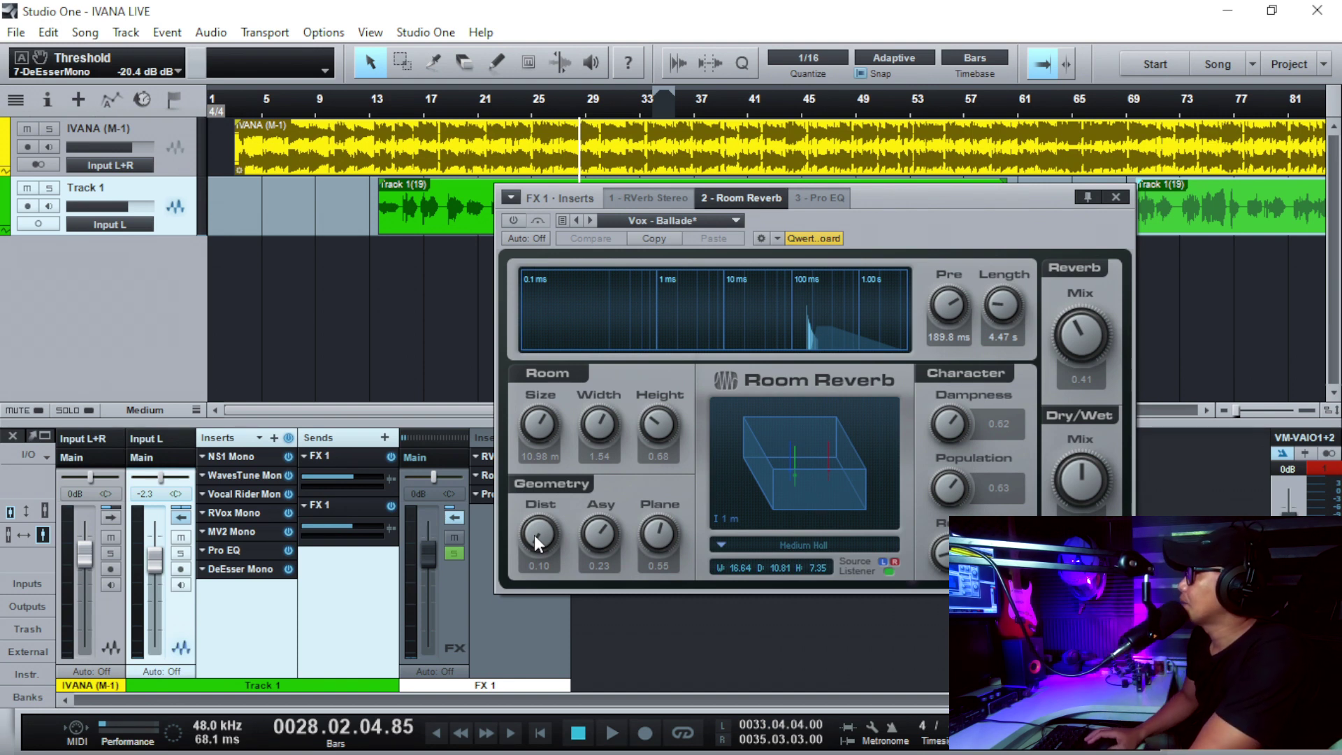
{"action": "left_click", "coordinate": [736, 221]}
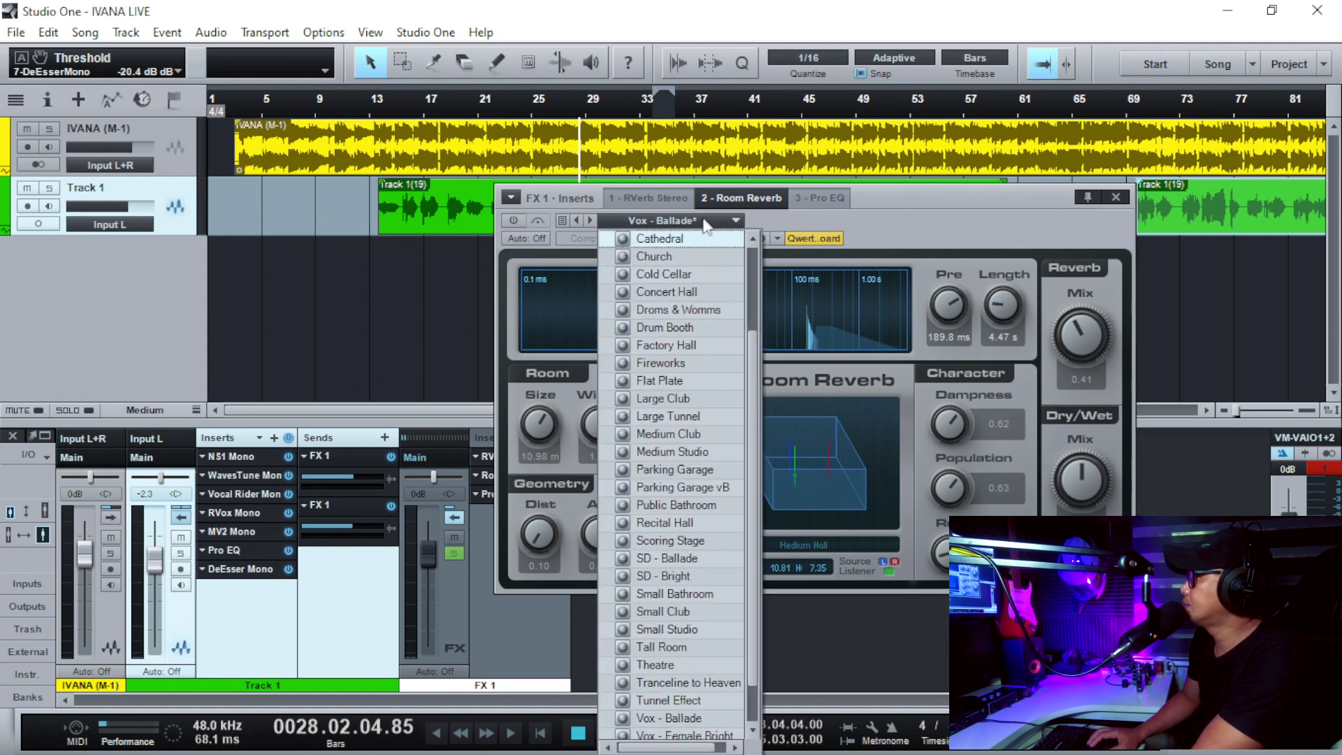
{"action": "left_click", "coordinate": [874, 590]}
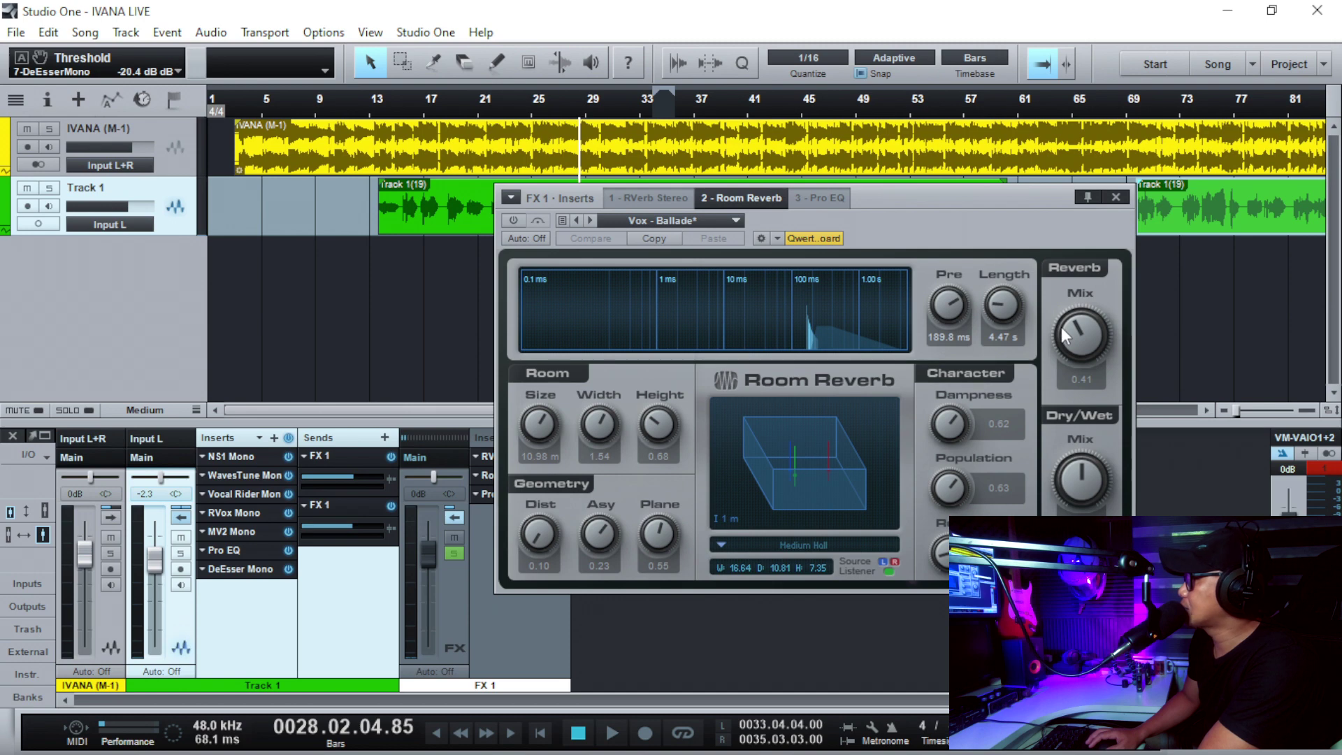
Listen to the vocal from bar 13 with the FX 1 effects bypassed, stopping around bar 18
{"action": "left_click", "coordinate": [376, 104]}
{"action": "scroll", "coordinate": [376, 105], "scroll_direction": "up", "scroll_amount": 2}
{"action": "key", "text": "space"}
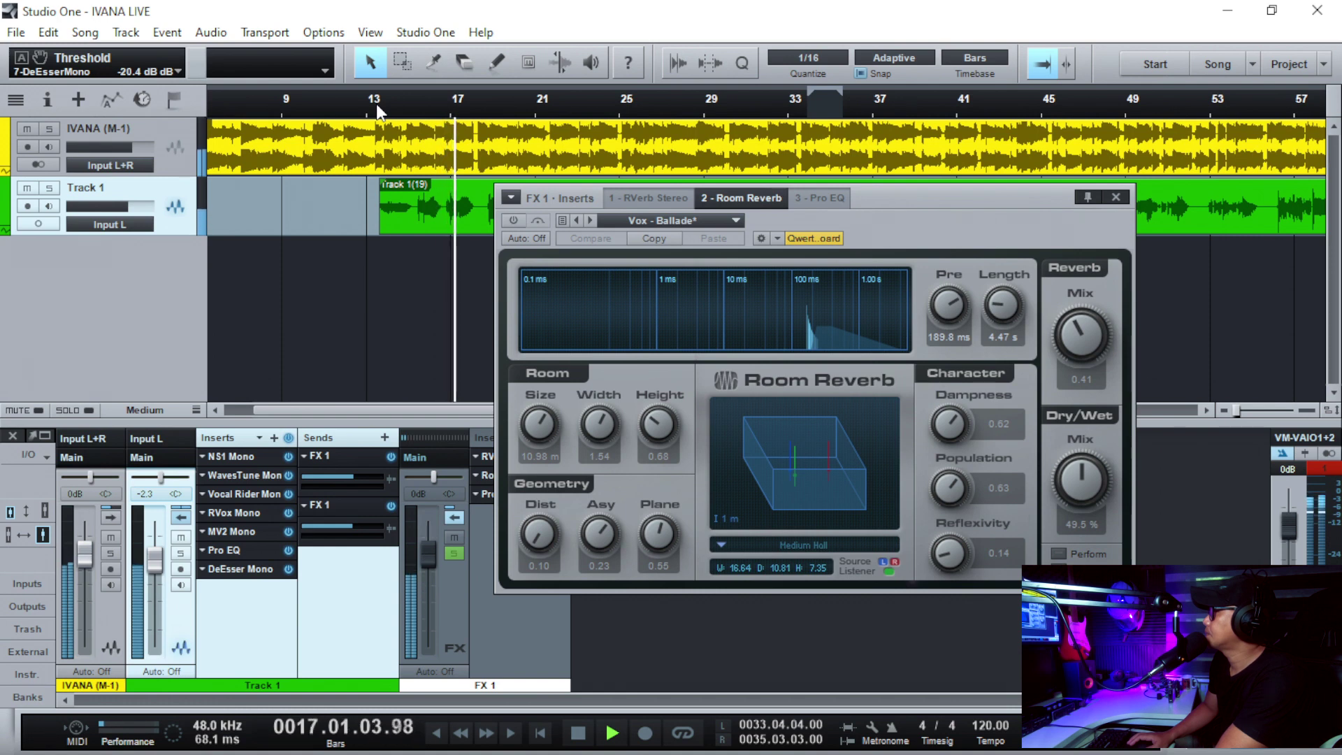
{"action": "key", "text": "space"}
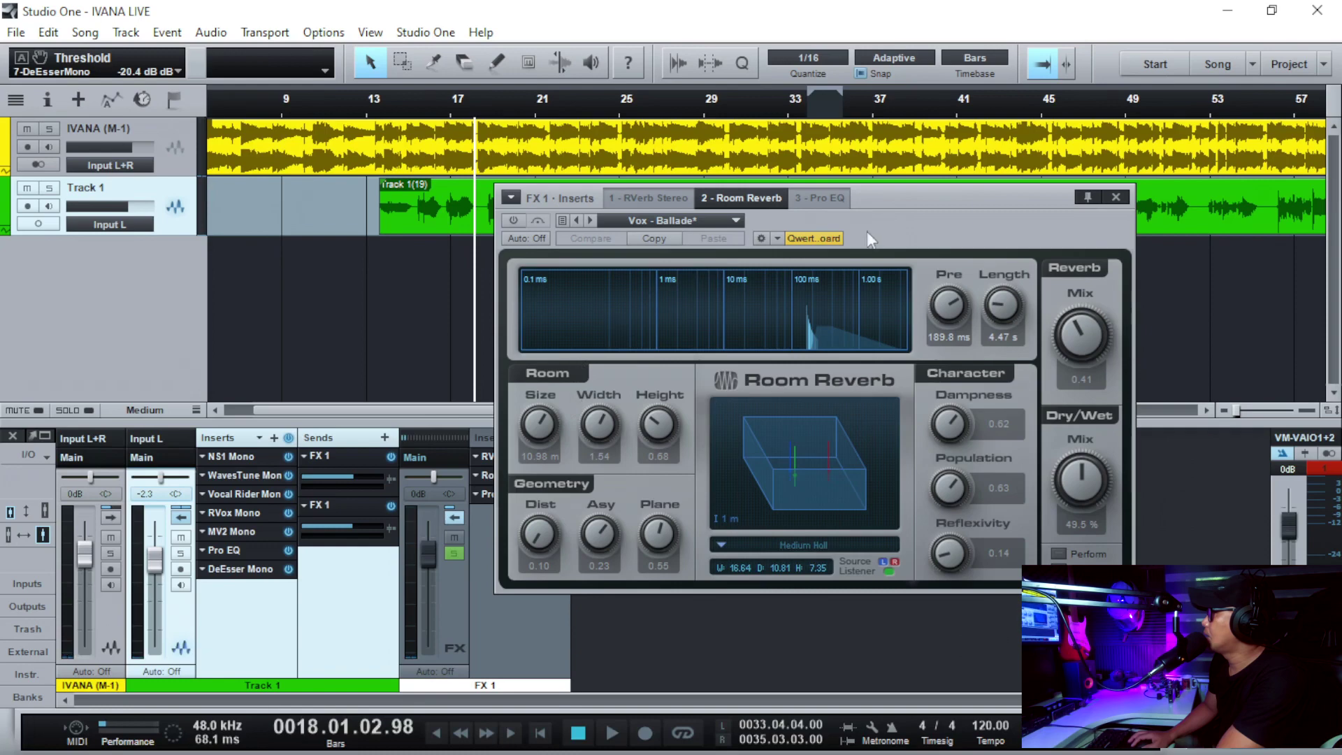
Activate the Room Reverb on FX 1, play from bar 13, and stop around bar 21
{"action": "left_click_drag", "start_coordinate": [867, 230], "coordinate": [1039, 226]}
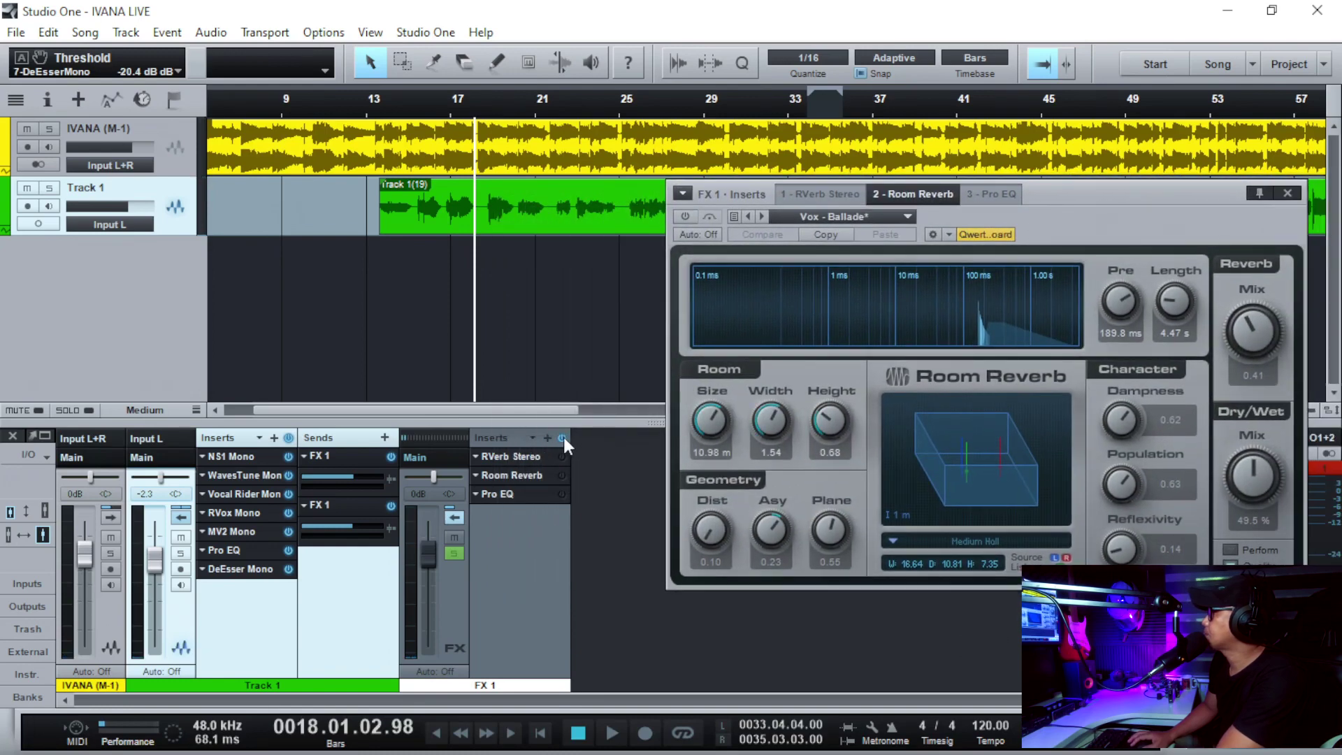
{"action": "left_click", "coordinate": [562, 438]}
{"action": "left_click", "coordinate": [376, 105]}
{"action": "key", "text": "space"}
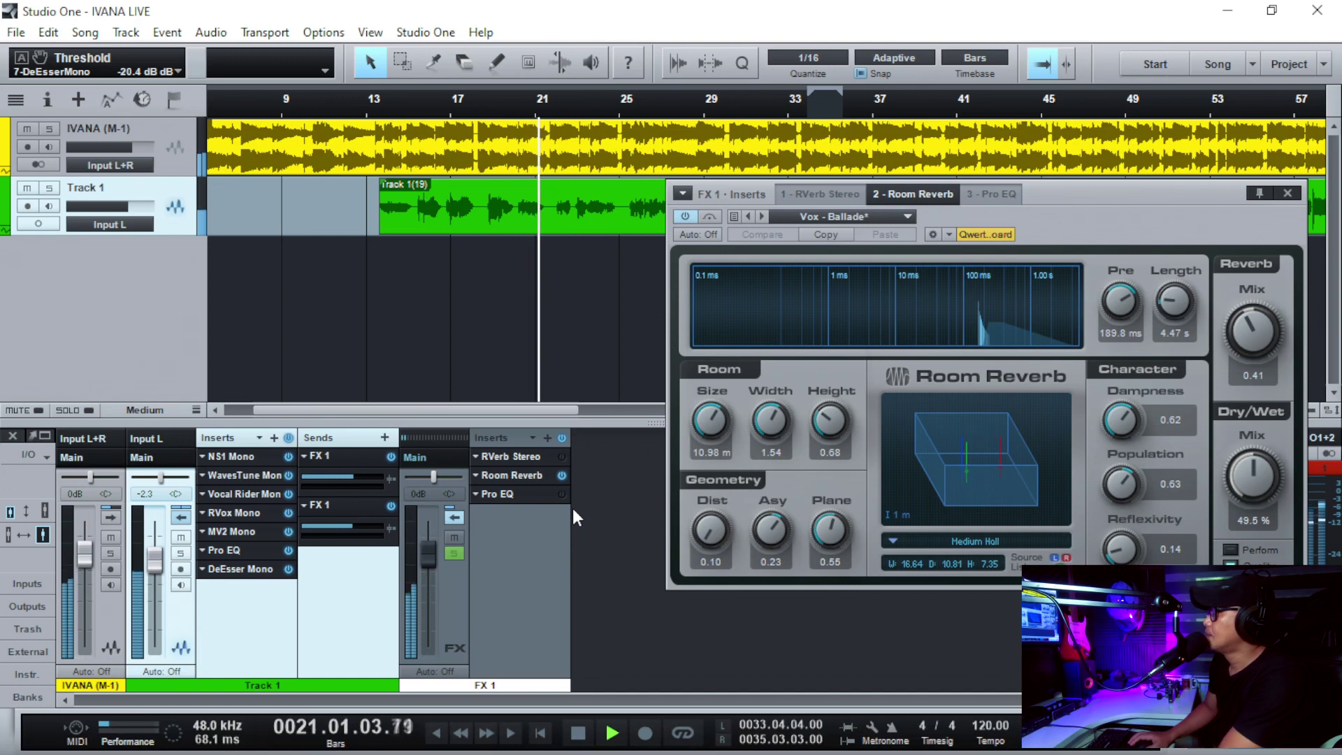
{"action": "key", "text": "space"}
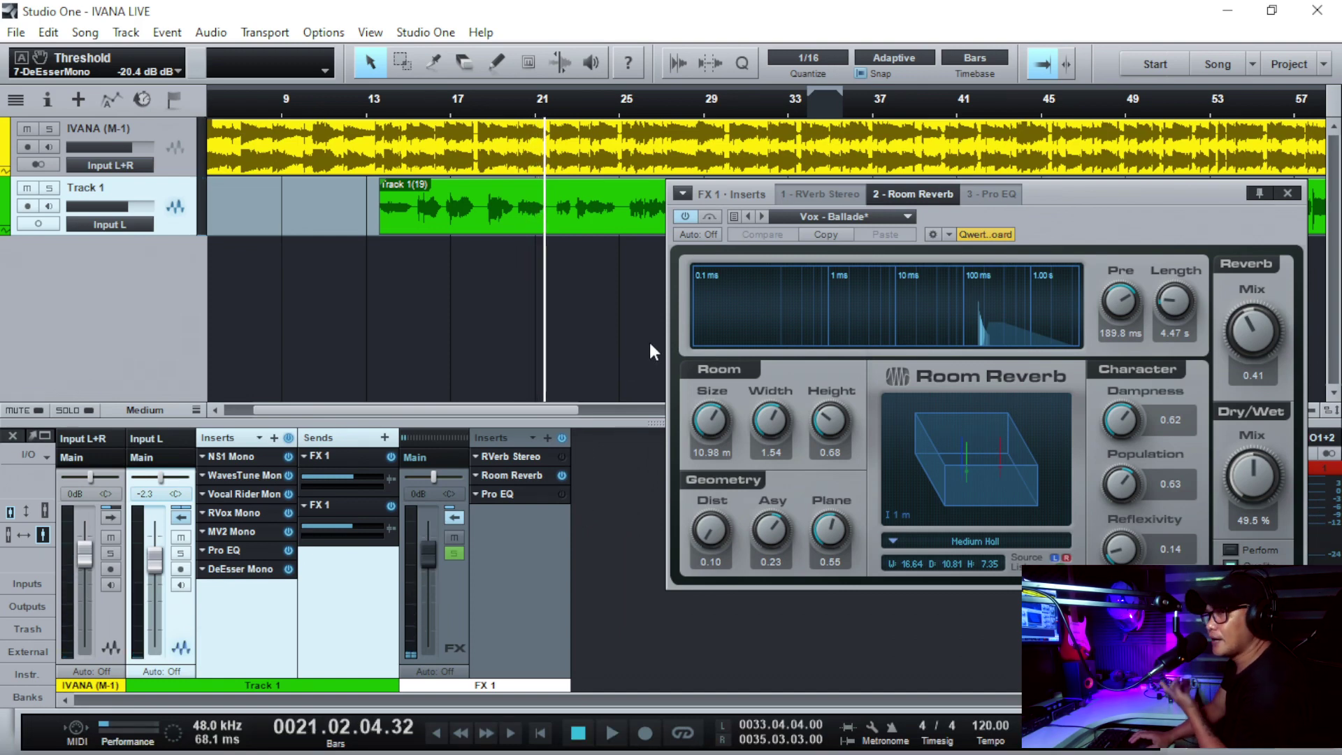
Set the Room Reverb's Reverb Mix to 0.40 and Dry/Wet to 46.5%, and play Track 1 soloed from bar 13
{"action": "left_click_drag", "start_coordinate": [1093, 200], "coordinate": [1022, 238]}
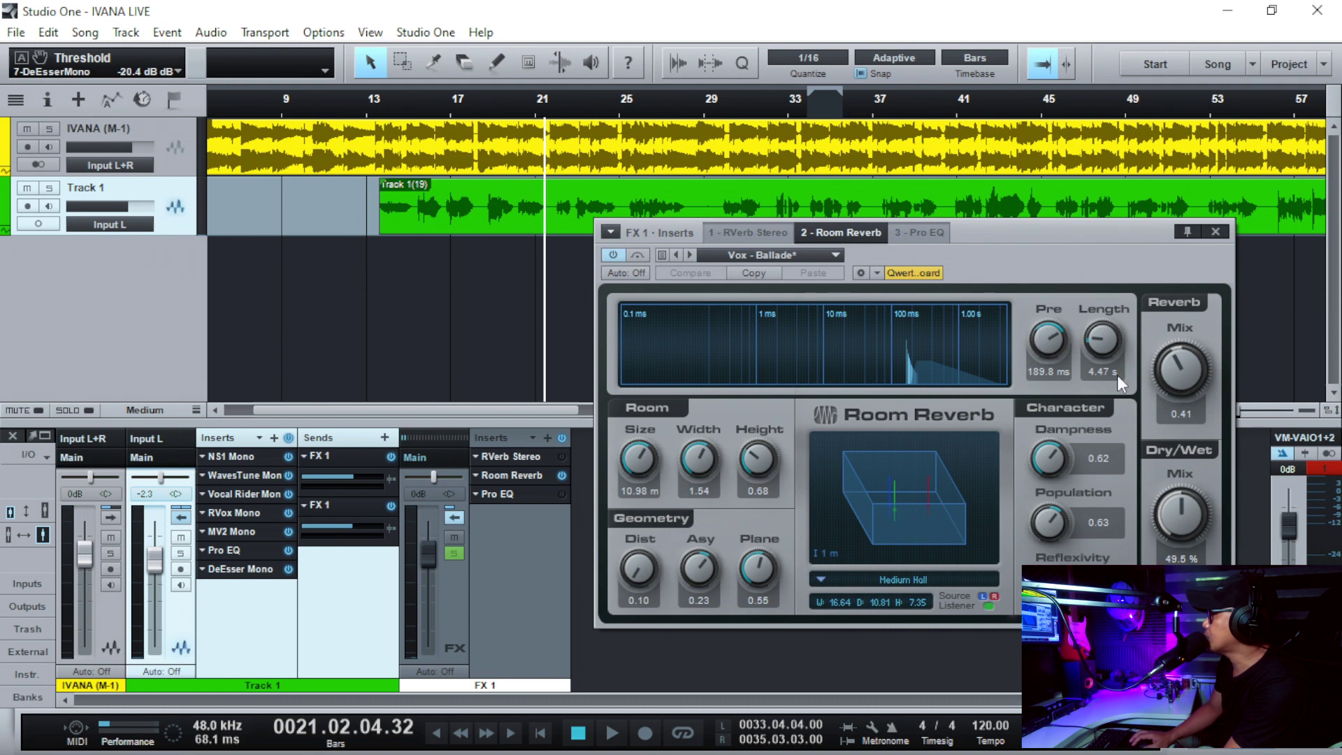
{"action": "left_click_drag", "start_coordinate": [1174, 358], "coordinate": [1174, 361]}
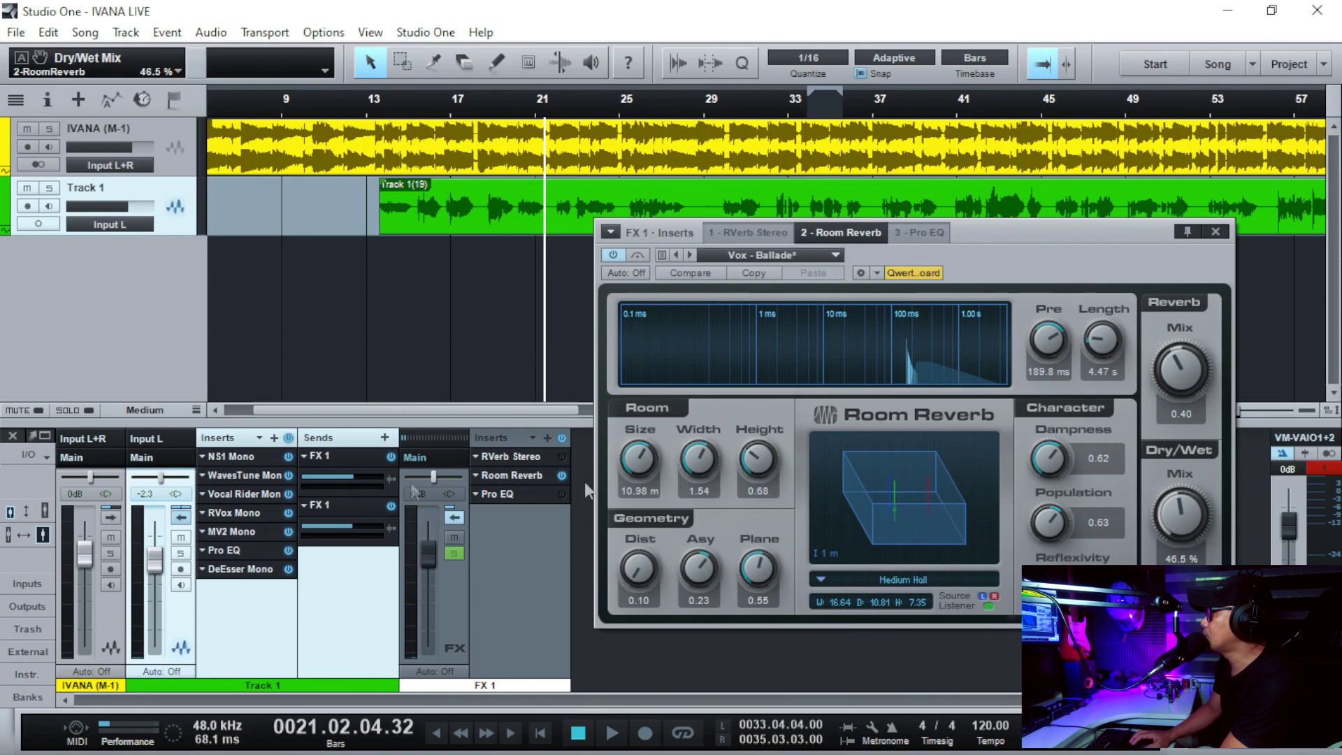
{"action": "left_click", "coordinate": [181, 553]}
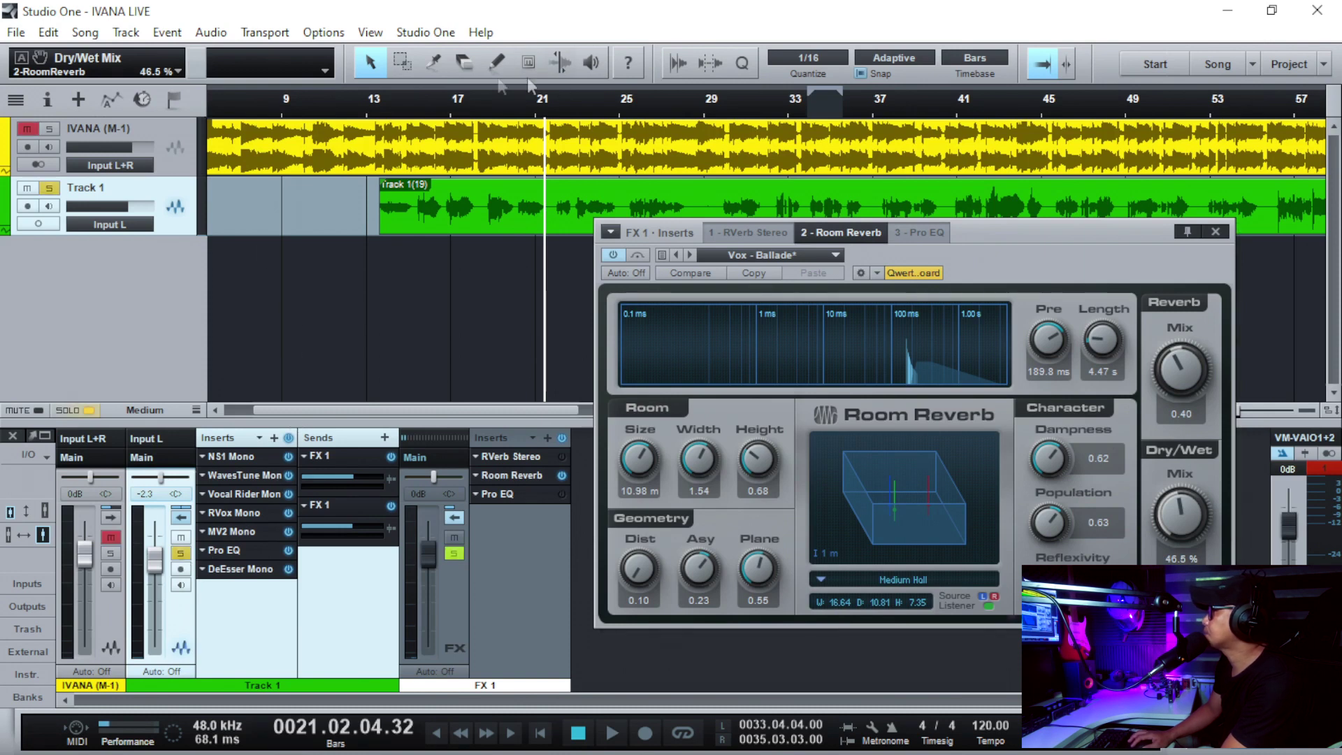
{"action": "left_click", "coordinate": [379, 110]}
{"action": "key", "text": "space"}
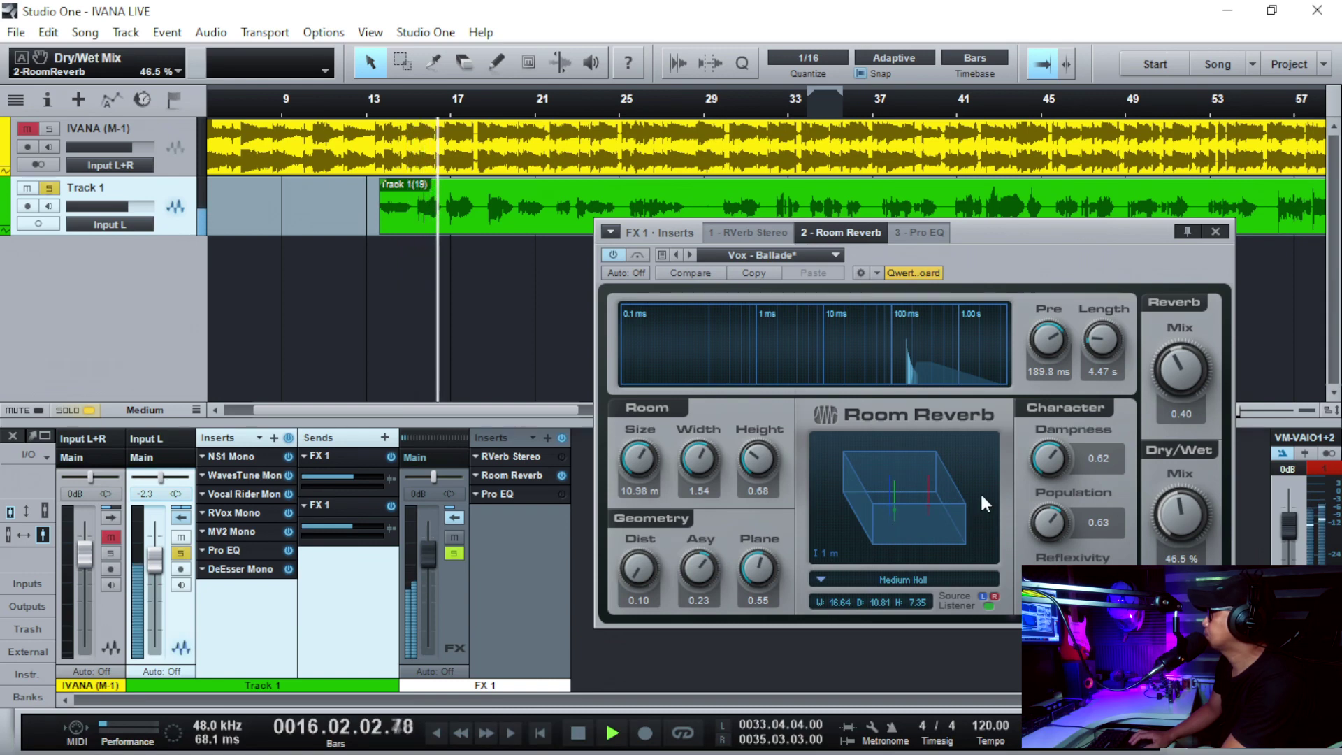
Lower the Room Reverb's Reverb Mix to 0.36, Dry/Wet to 43.0% and Length to 3.57 s during playback
{"action": "left_click_drag", "start_coordinate": [1180, 368], "coordinate": [1180, 372]}
{"action": "left_click_drag", "start_coordinate": [1176, 509], "coordinate": [1173, 512]}
{"action": "left_click_drag", "start_coordinate": [1095, 343], "coordinate": [1091, 350]}
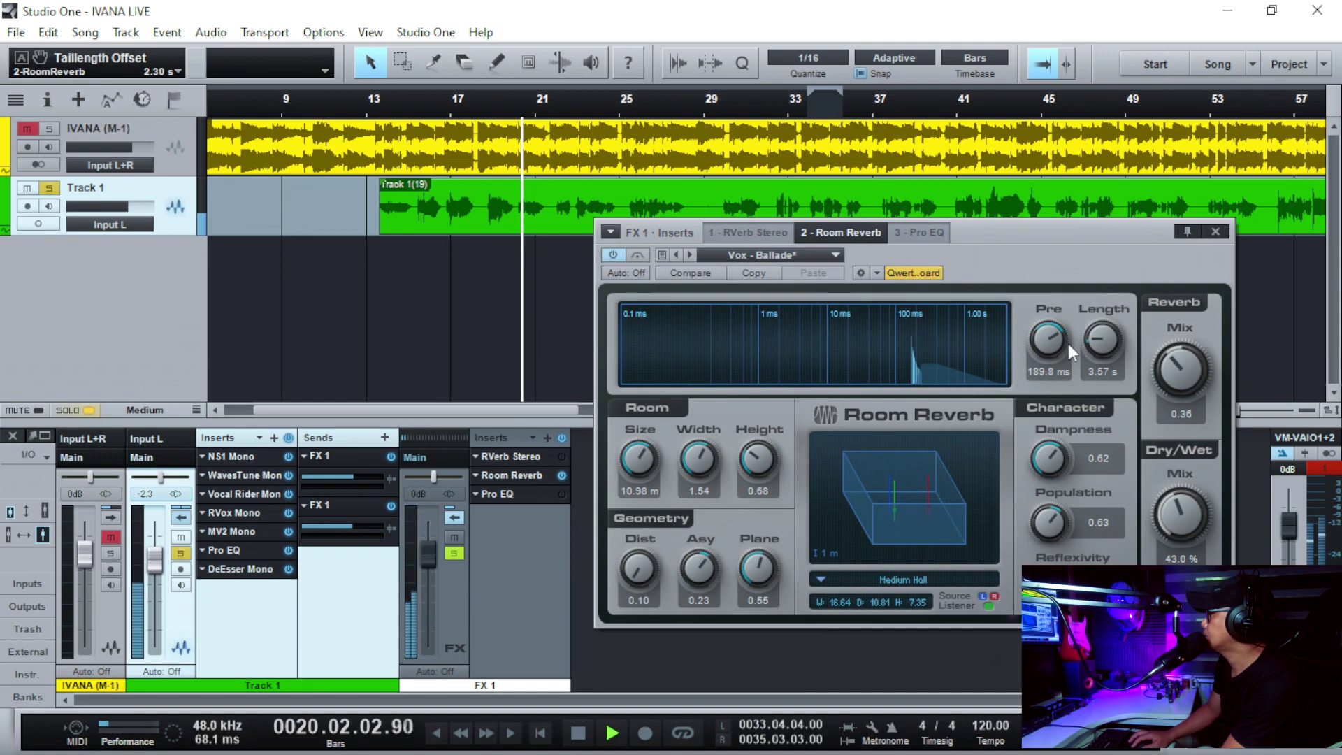
Set the Room Reverb's Pre to 187.5 ms and Dampness to 0.77, and stop playback
{"action": "left_click_drag", "start_coordinate": [1060, 339], "coordinate": [1060, 335]}
{"action": "left_click_drag", "start_coordinate": [1060, 340], "coordinate": [1060, 346]}
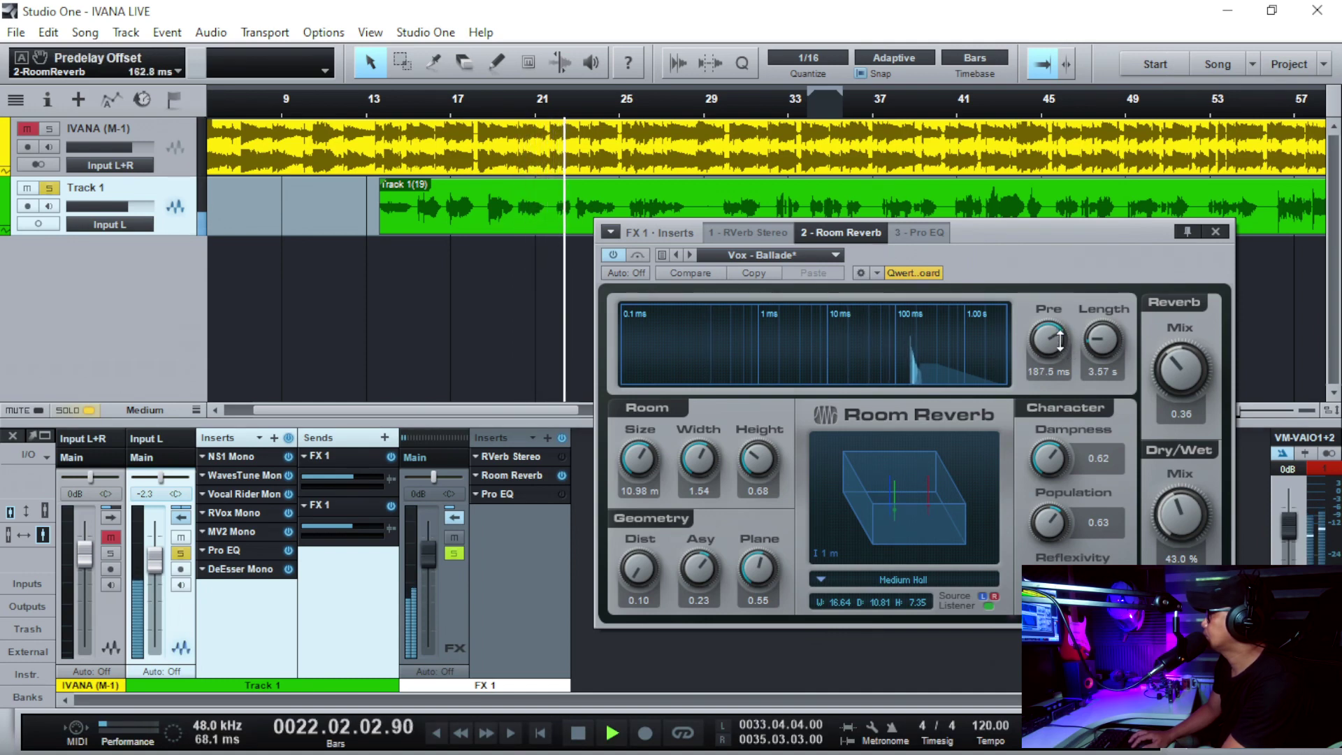
{"action": "left_click_drag", "start_coordinate": [1042, 455], "coordinate": [1039, 431]}
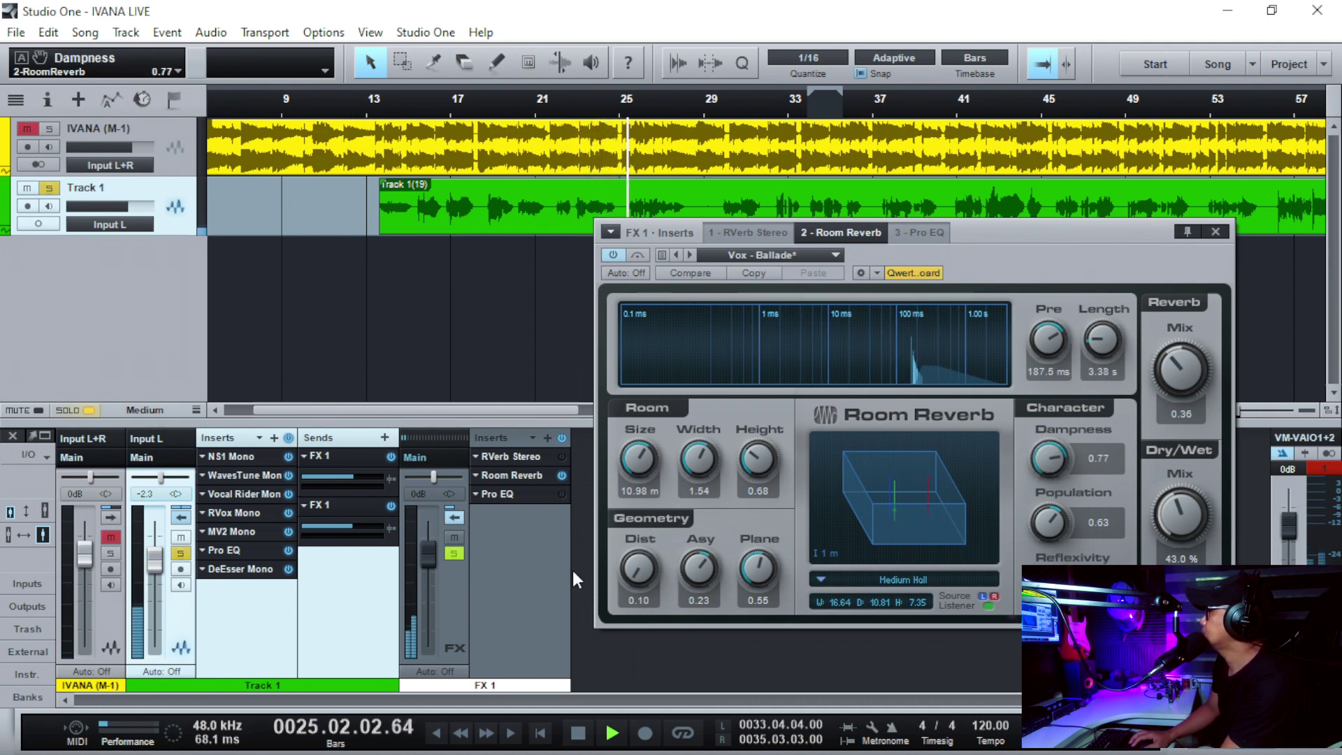
{"action": "key", "text": "space"}
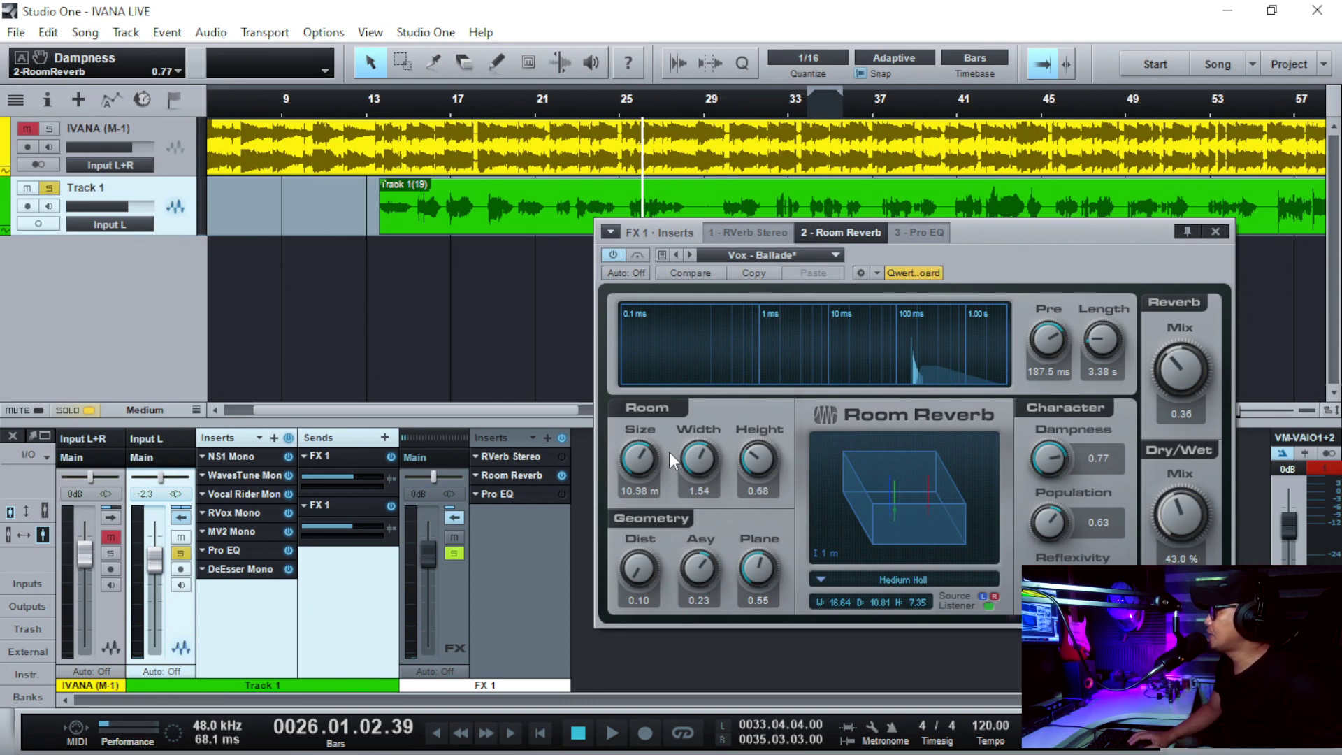
Set the Room Reverb's Size to 7.57 m, Width to 1.06 and Height to 0.64 while replaying from bar 13
{"action": "left_click_drag", "start_coordinate": [643, 460], "coordinate": [638, 473]}
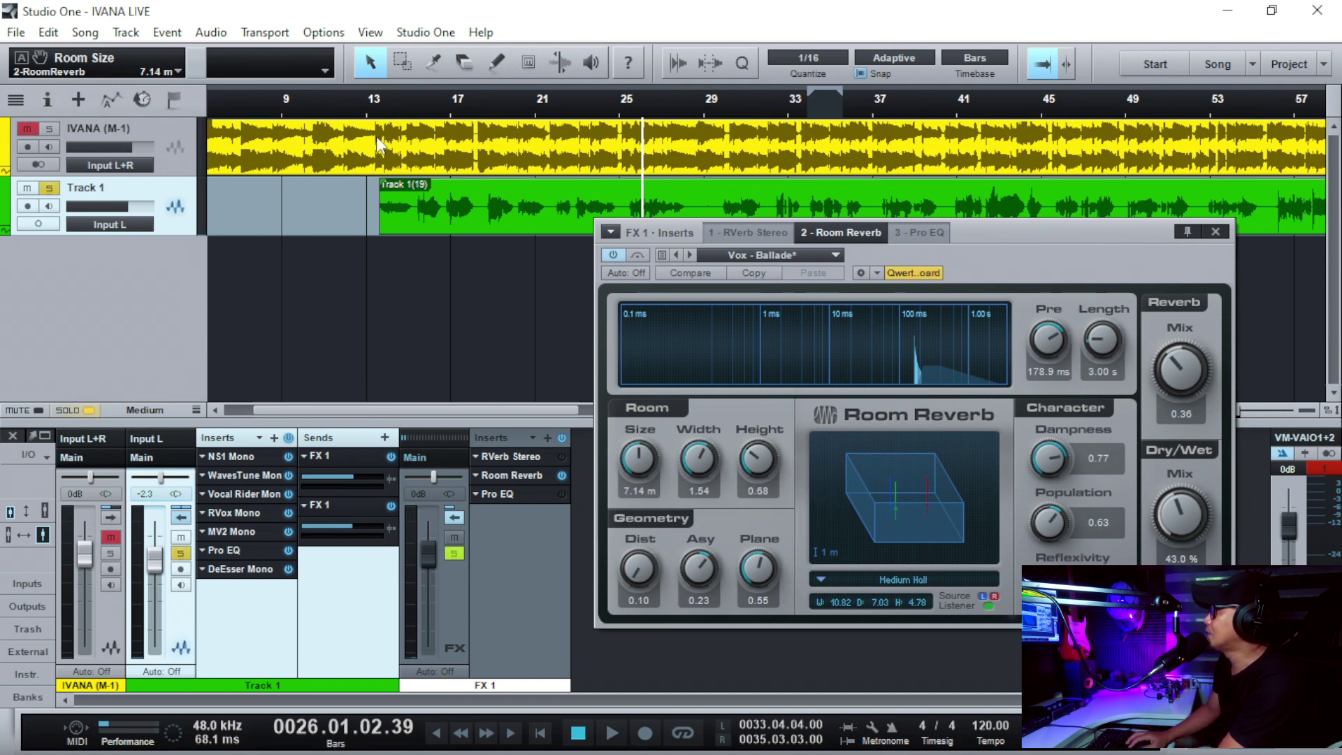
{"action": "left_click", "coordinate": [378, 112]}
{"action": "key", "text": "space"}
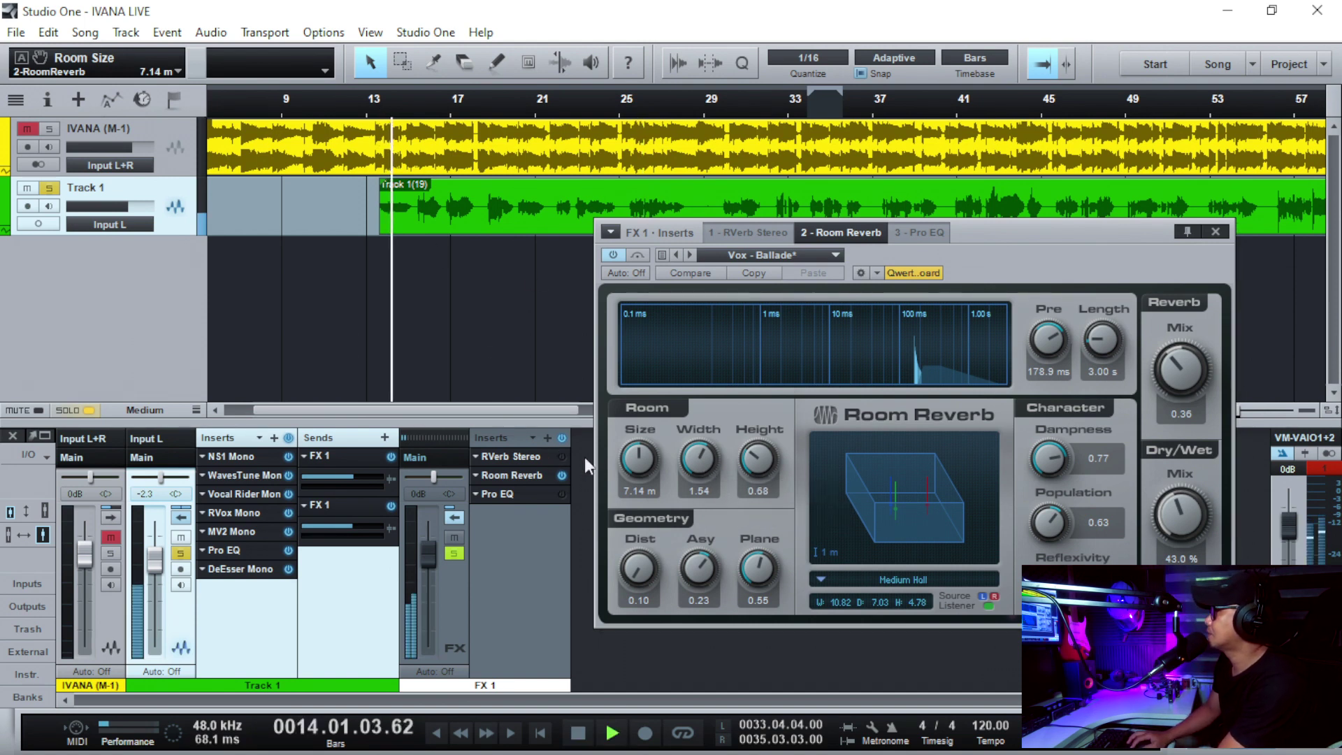
{"action": "scroll", "coordinate": [635, 464], "scroll_direction": "down", "scroll_amount": 5}
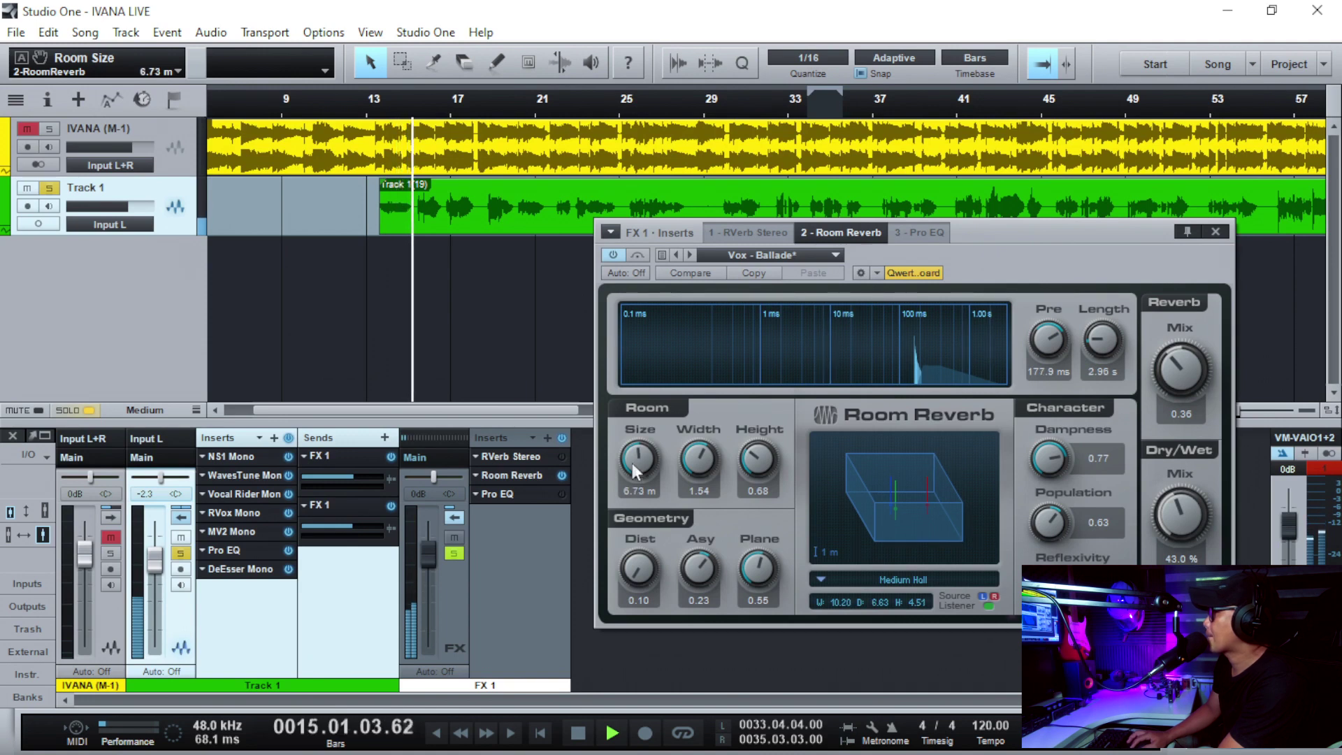
{"action": "left_click_drag", "start_coordinate": [691, 467], "coordinate": [692, 476]}
{"action": "scroll", "coordinate": [760, 460], "scroll_direction": "up", "scroll_amount": 3}
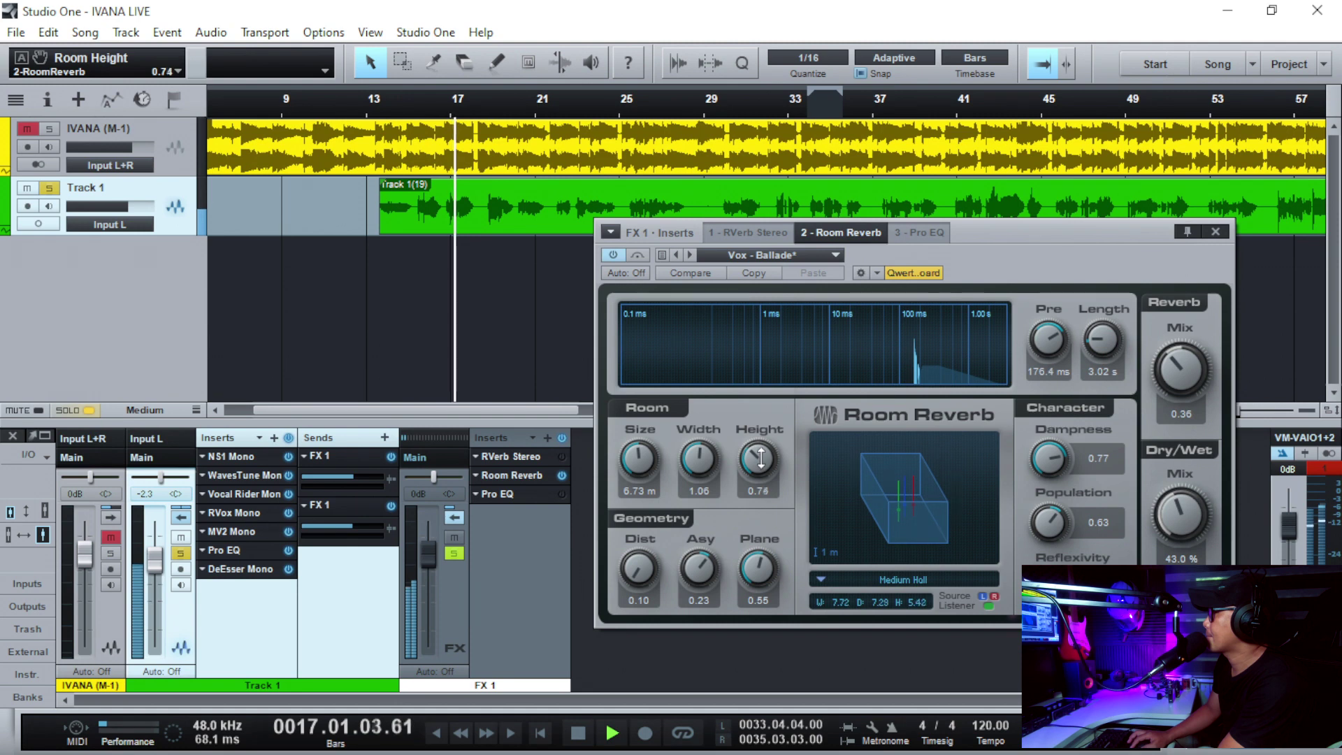
{"action": "scroll", "coordinate": [761, 460], "scroll_direction": "down", "scroll_amount": 4}
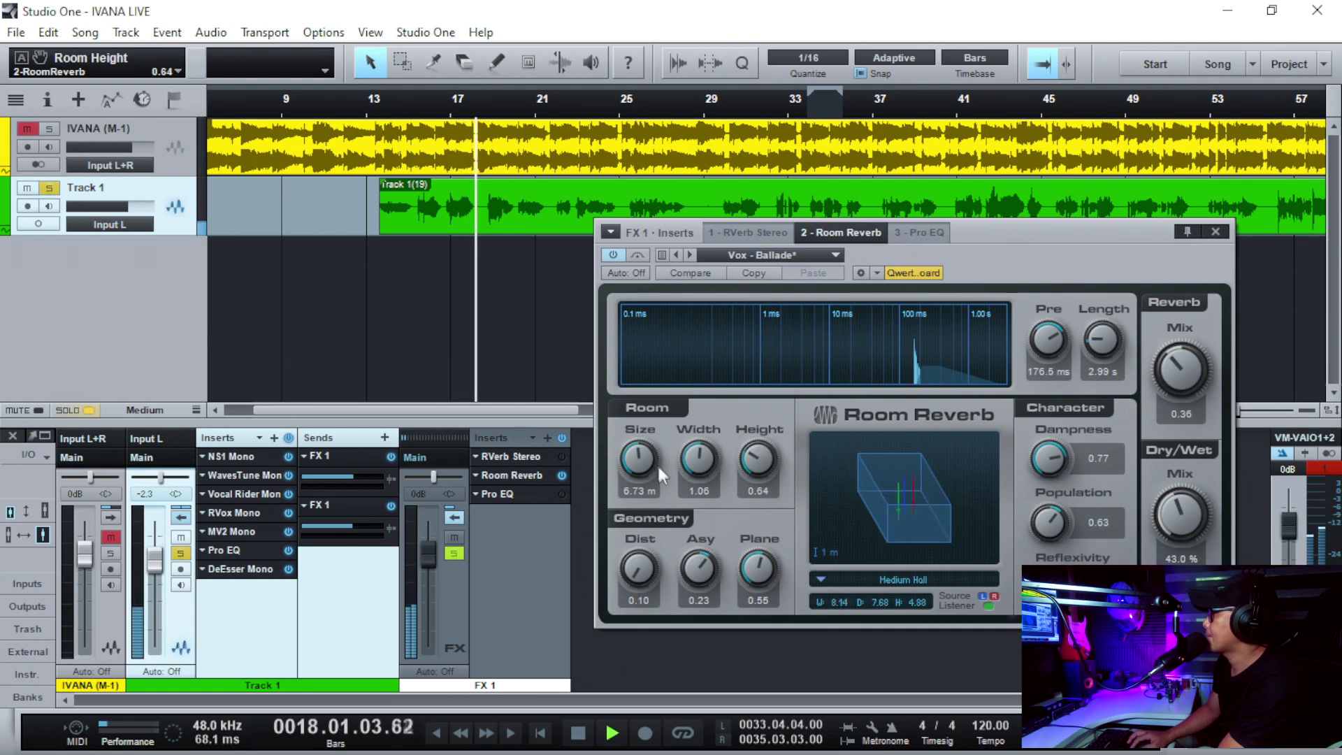
{"action": "scroll", "coordinate": [652, 459], "scroll_direction": "up", "scroll_amount": 3}
Set the Room Reverb's Dampness to 0.71 and stop playback around bar 21
{"action": "scroll", "coordinate": [1055, 458], "scroll_direction": "down", "scroll_amount": 2}
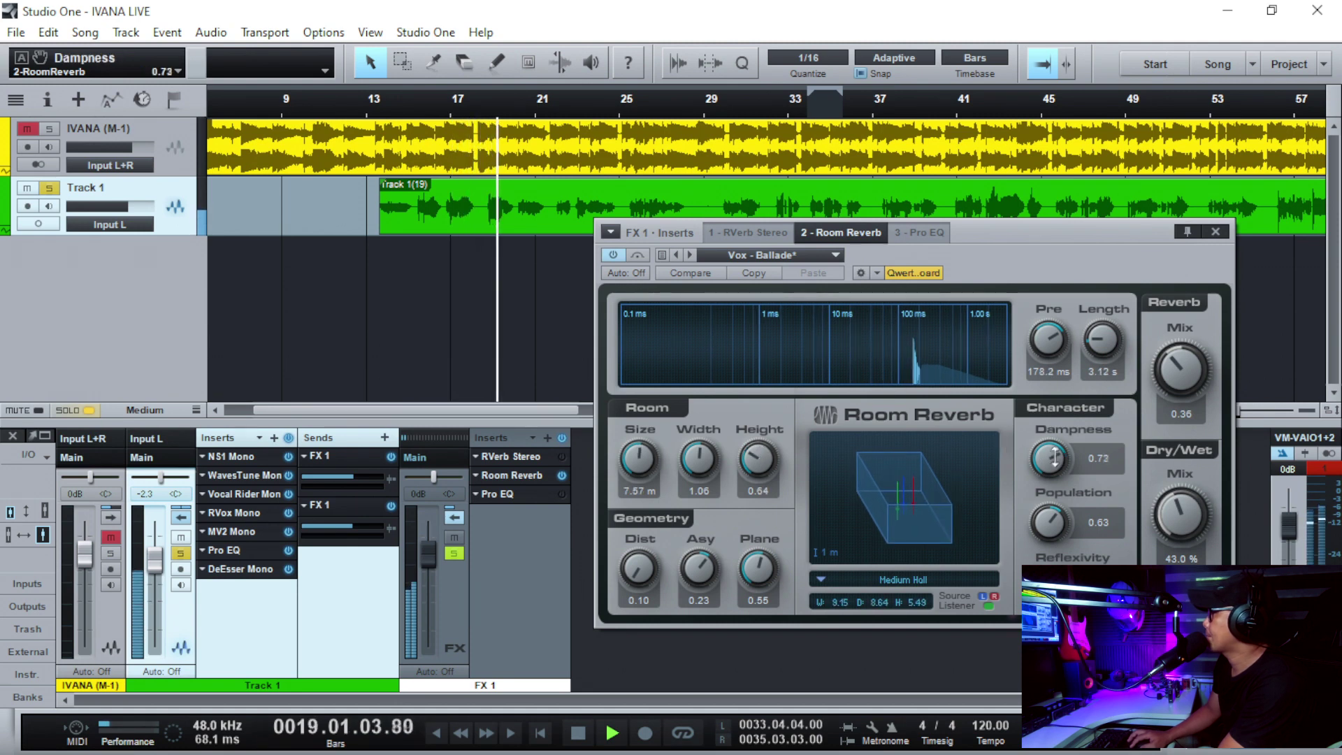
{"action": "scroll", "coordinate": [1054, 458], "scroll_direction": "up", "scroll_amount": 1}
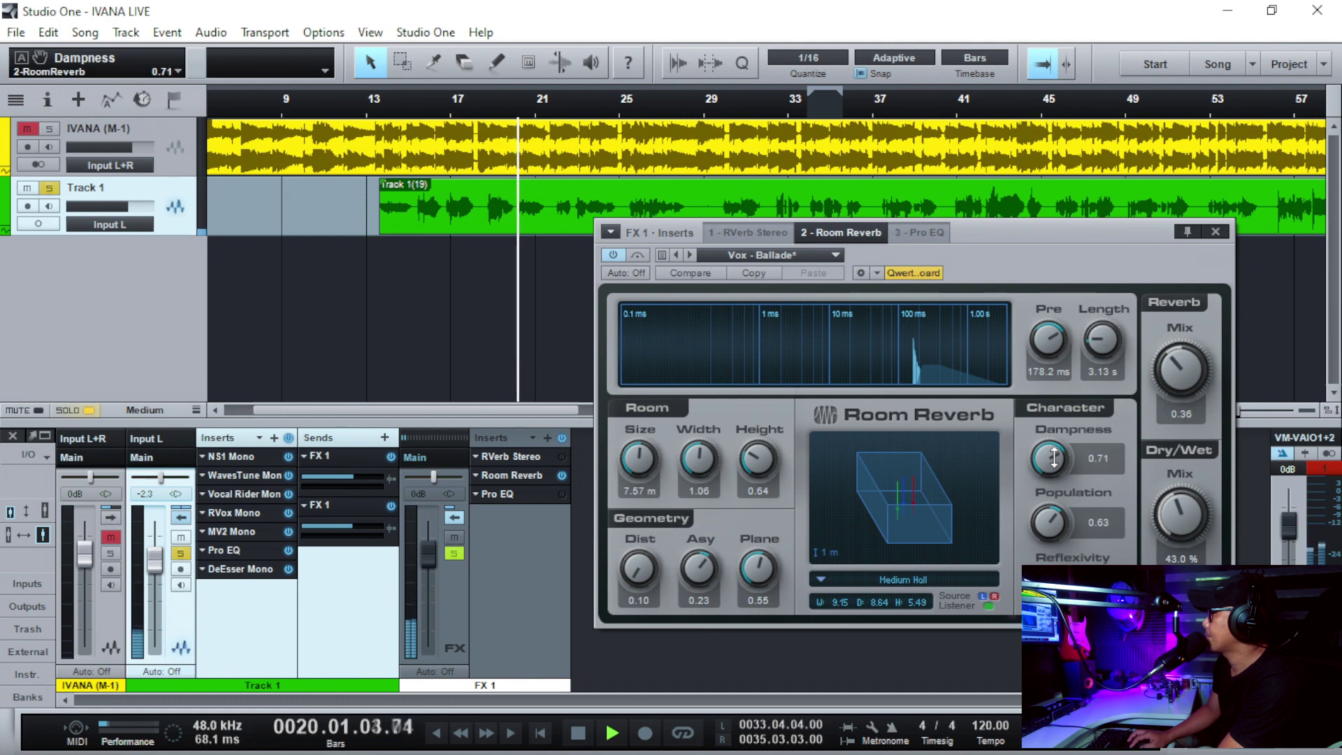
{"action": "key", "text": "space"}
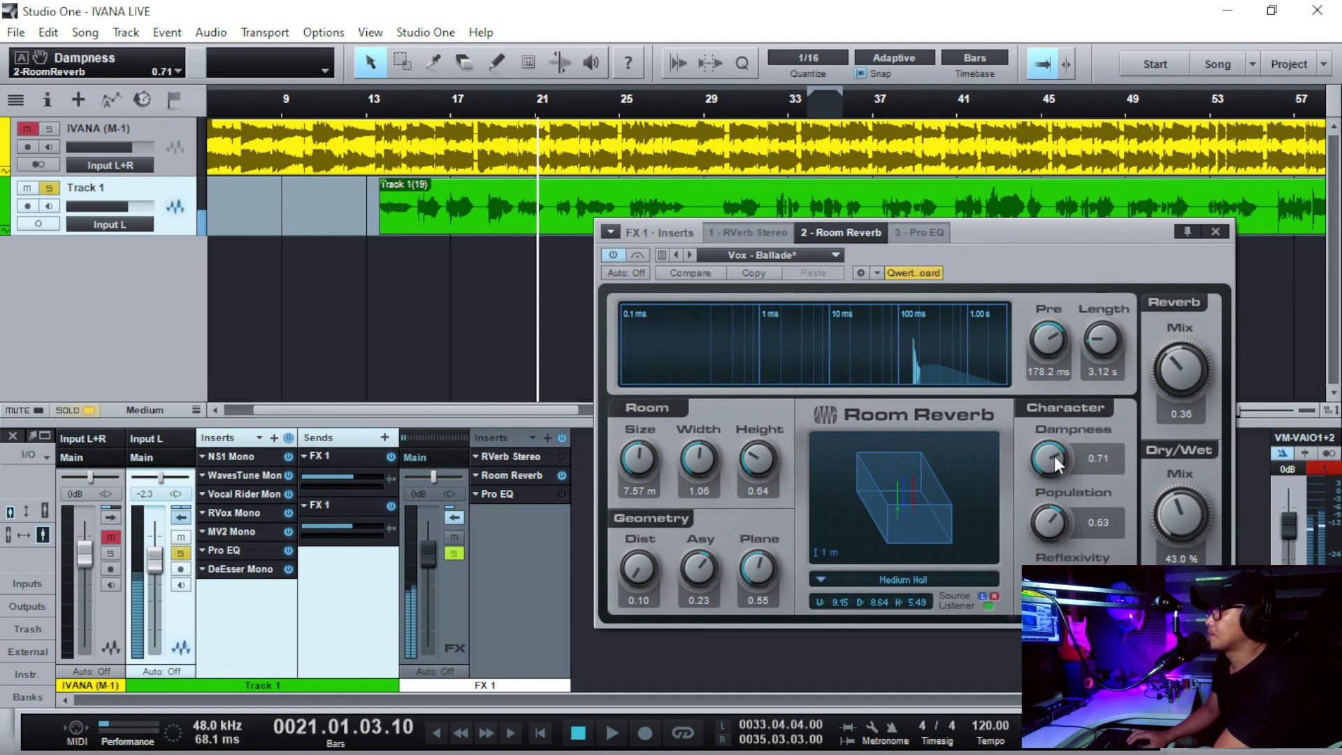
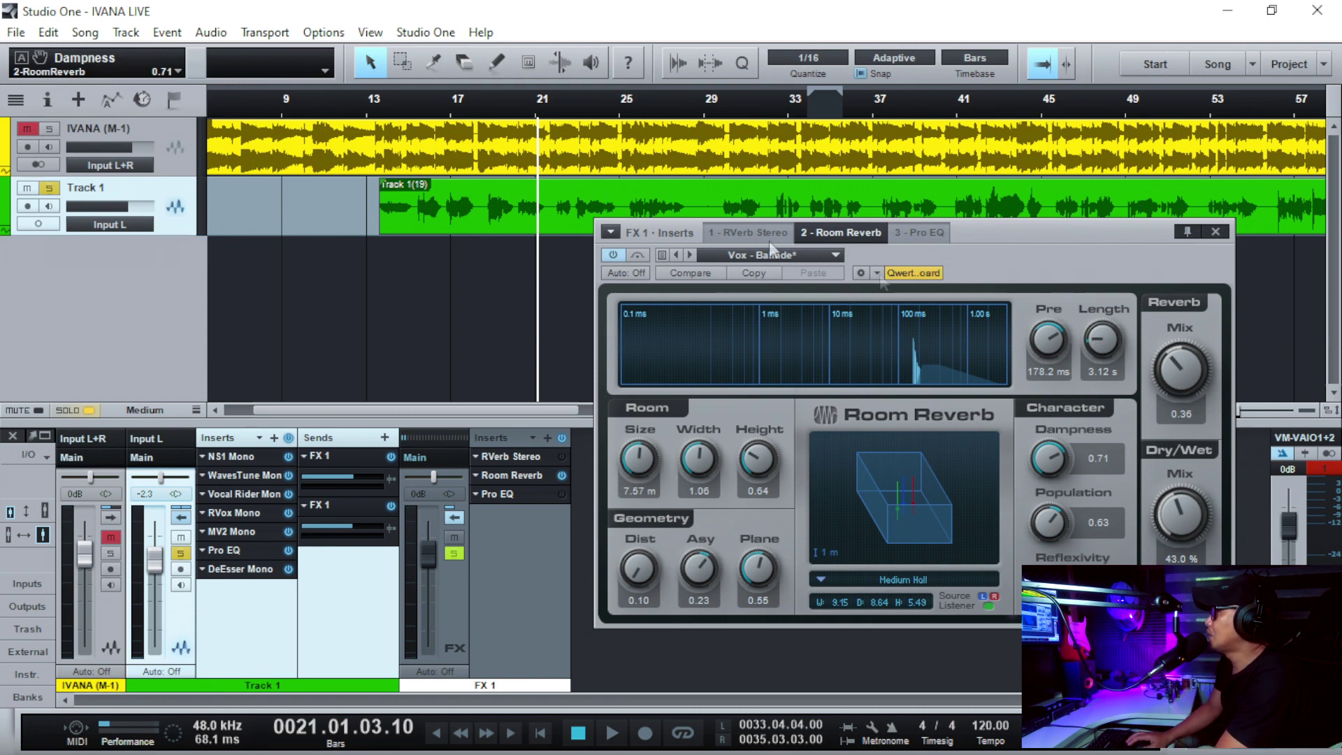
Replay from bar 13 and reduce the Room Reverb's Pre to 77.0 ms and its tail length offset to 800 ms
{"action": "left_click", "coordinate": [385, 111]}
{"action": "key", "text": "space"}
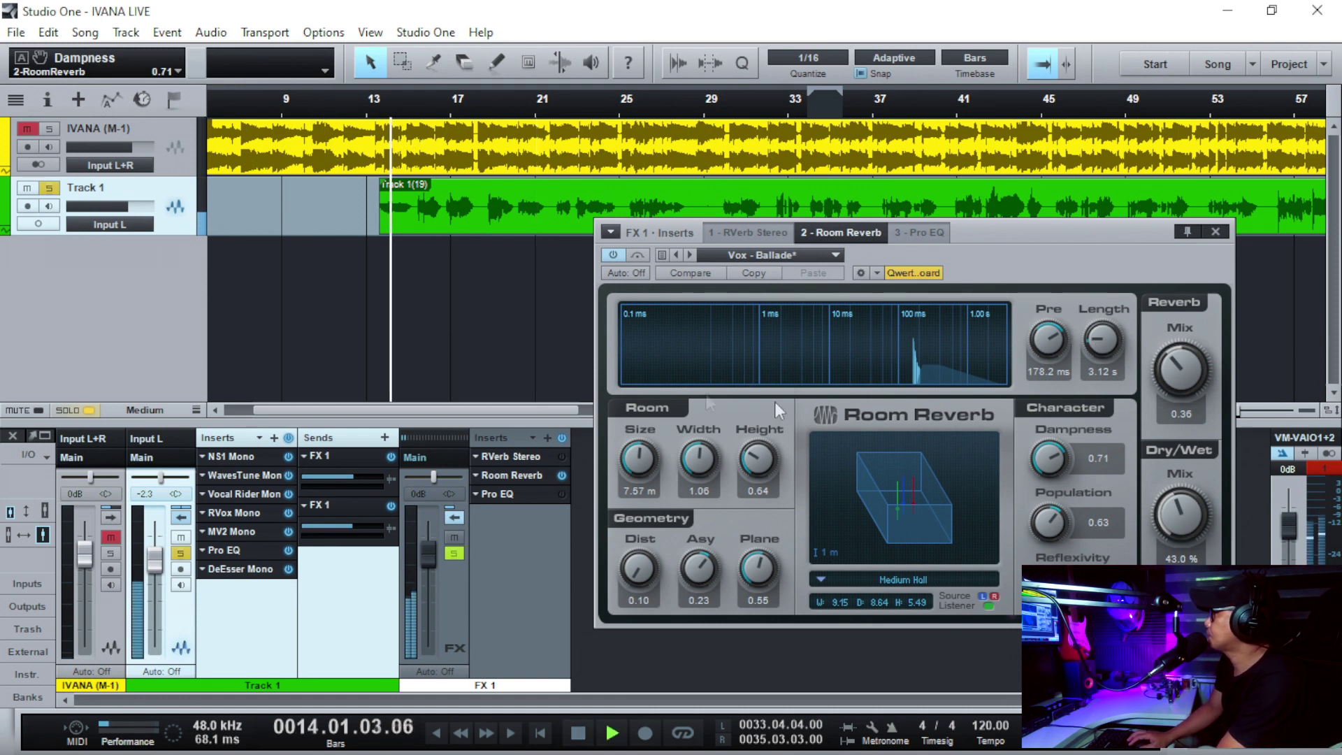
{"action": "left_click_drag", "start_coordinate": [1040, 341], "coordinate": [1060, 403]}
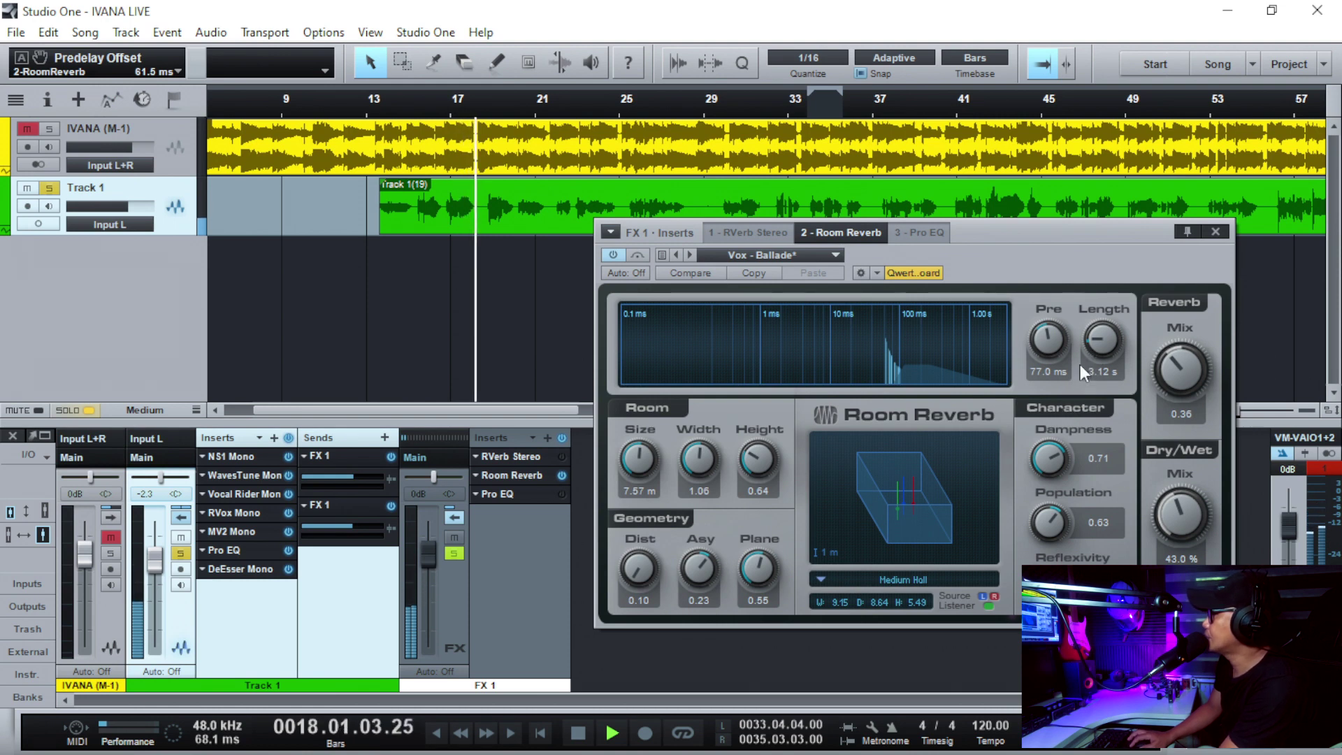
{"action": "left_click_drag", "start_coordinate": [1098, 346], "coordinate": [1102, 363]}
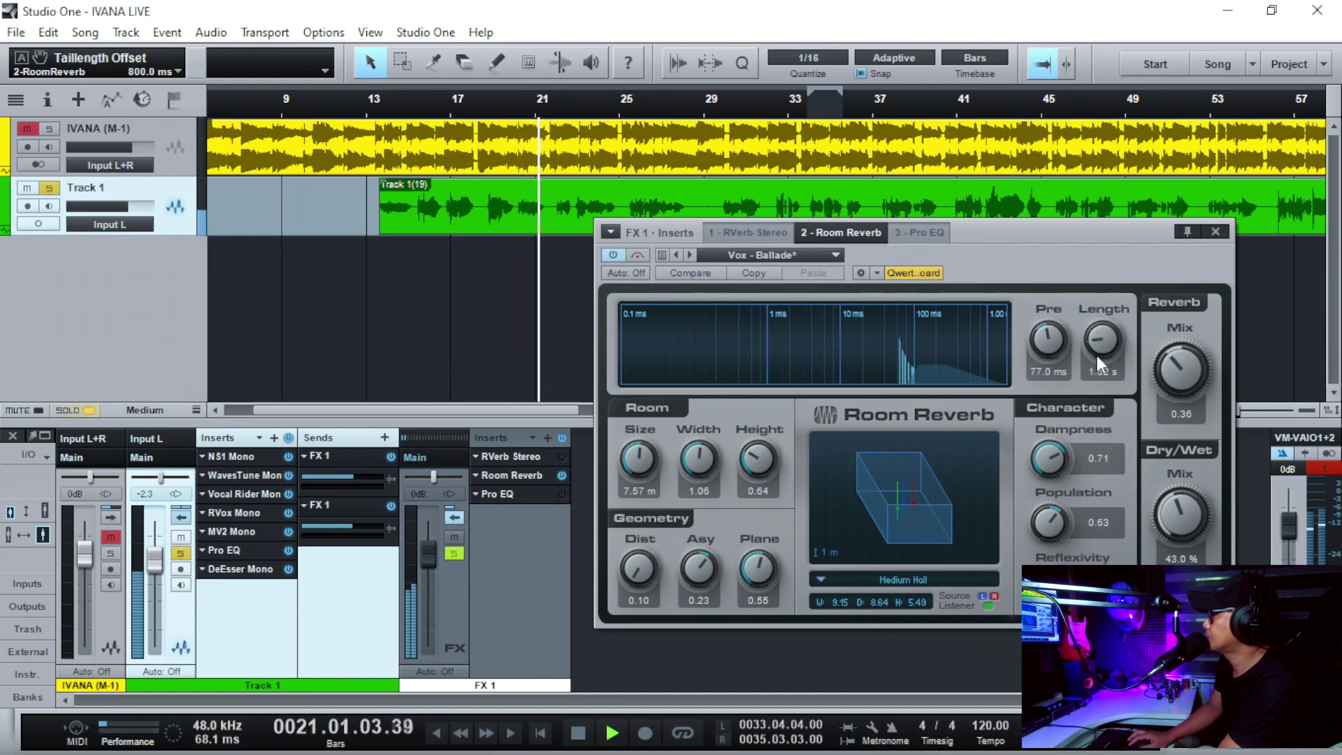
Replay from around bar 14 while setting the Room Reverb's Length to 3.42 s, and stop playback
{"action": "key", "text": "space"}
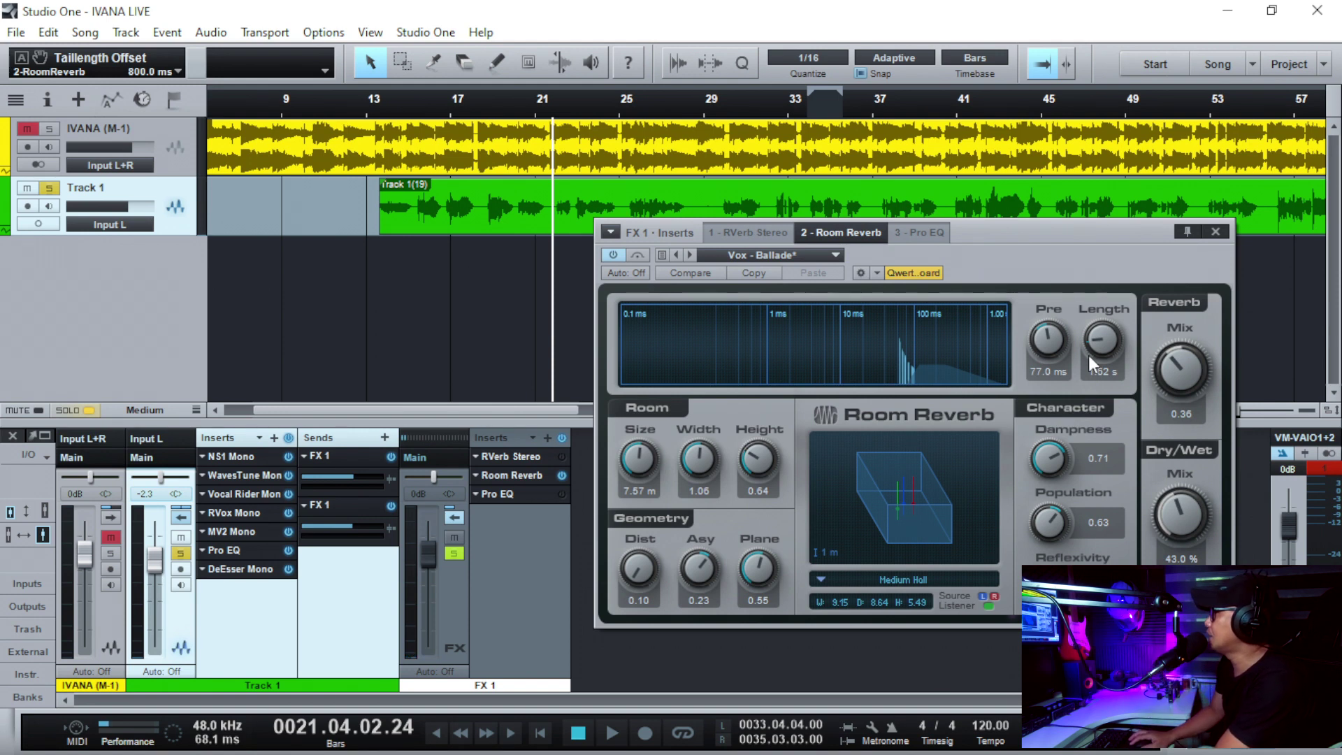
{"action": "left_click", "coordinate": [403, 98]}
{"action": "key", "text": "space"}
{"action": "mouse_move", "coordinate": [1102, 342]}
{"action": "left_mouse_down"}
{"action": "mouse_move", "coordinate": [1101, 321]}
{"action": "mouse_move", "coordinate": [1101, 337]}
{"action": "left_mouse_up"}
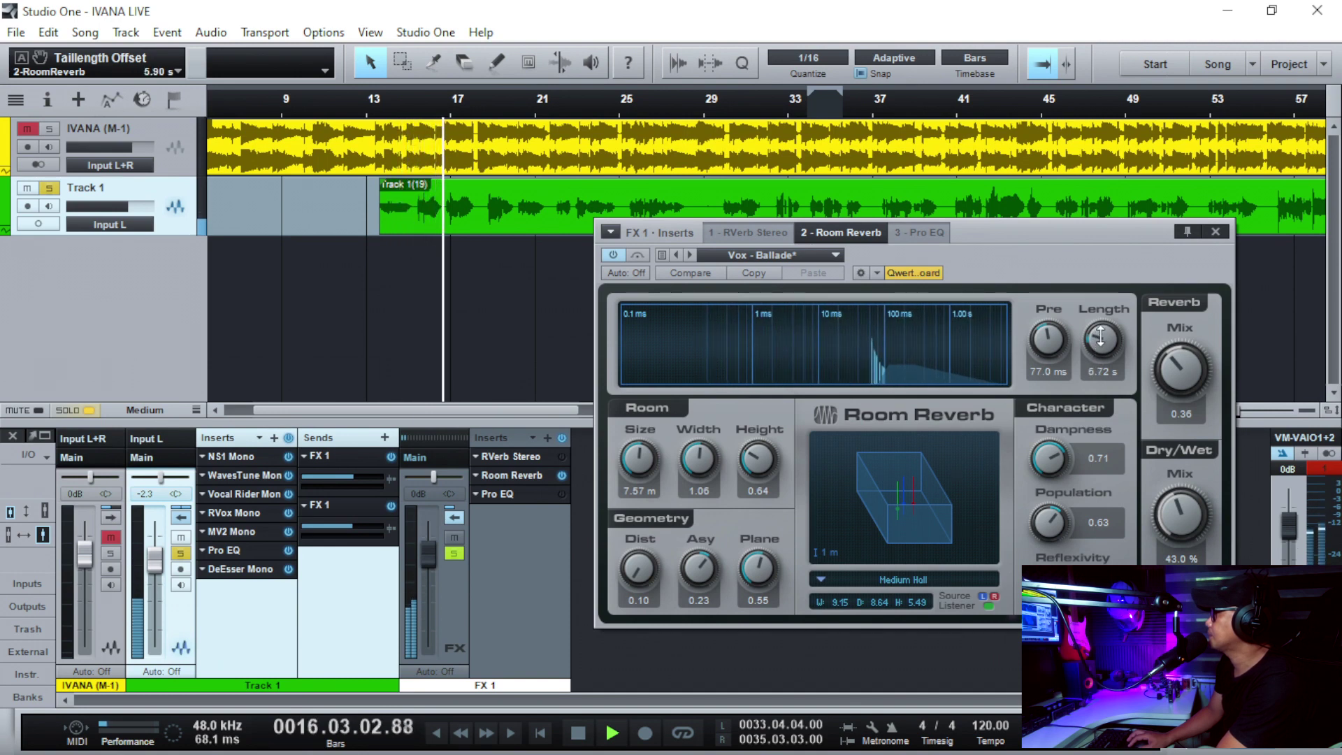
{"action": "left_click_drag", "start_coordinate": [1102, 337], "coordinate": [1102, 336]}
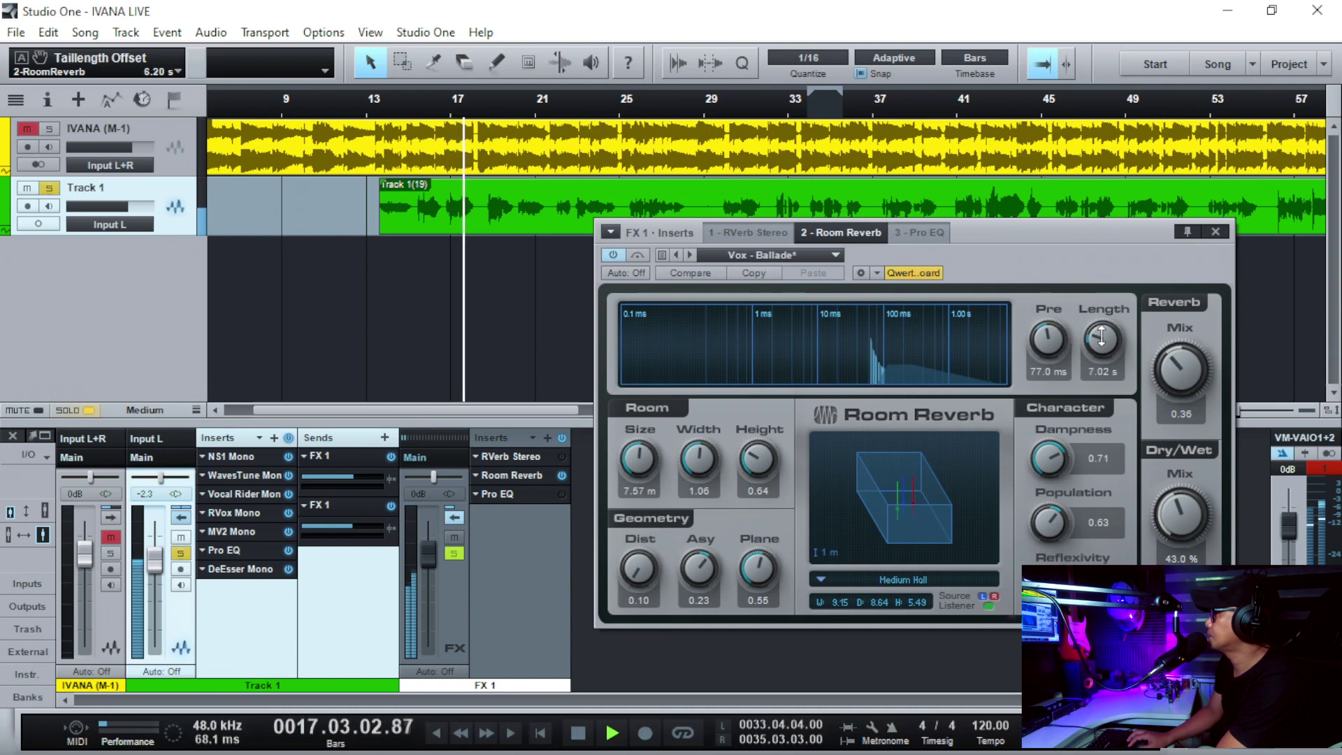
{"action": "left_click_drag", "start_coordinate": [1101, 337], "coordinate": [1102, 348]}
{"action": "key", "text": "space"}
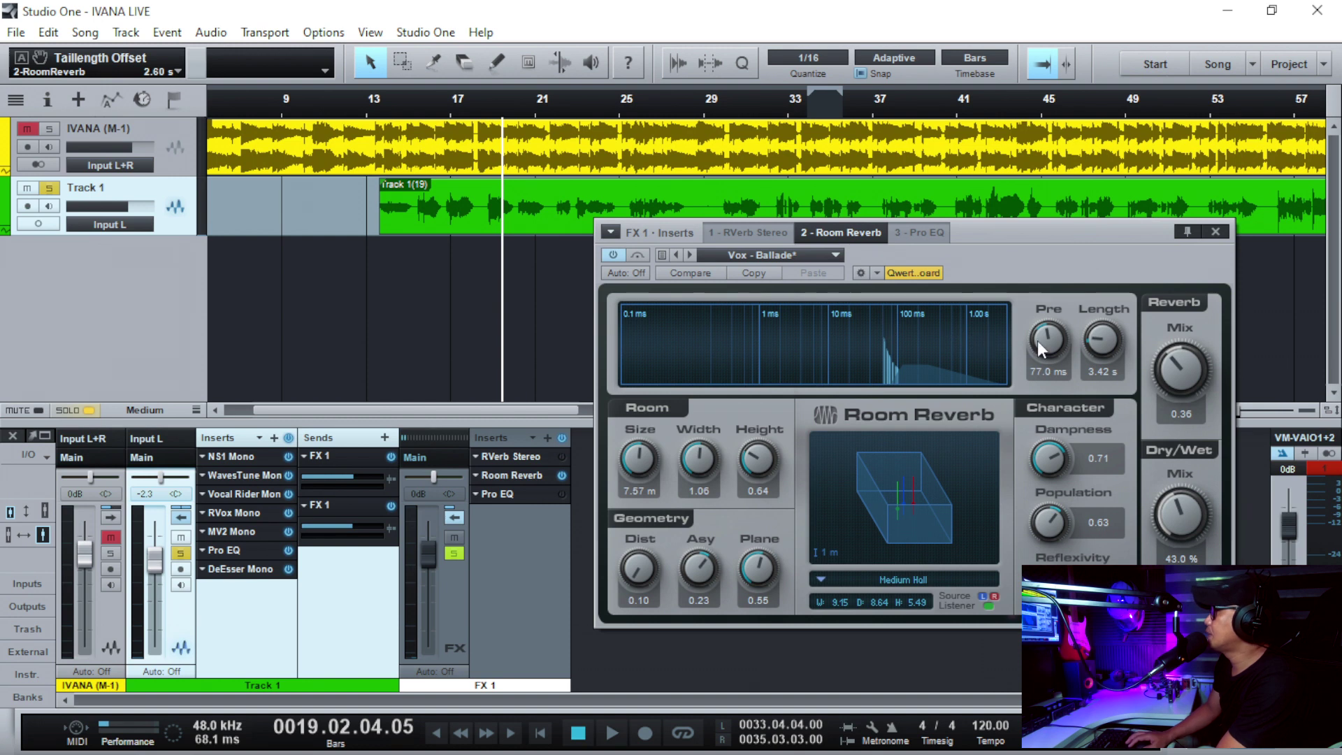
Replay the vocal from bar 14 and raise the Room Reverb's Pre to 232.2 ms, stopping playback
{"action": "left_click", "coordinate": [386, 113]}
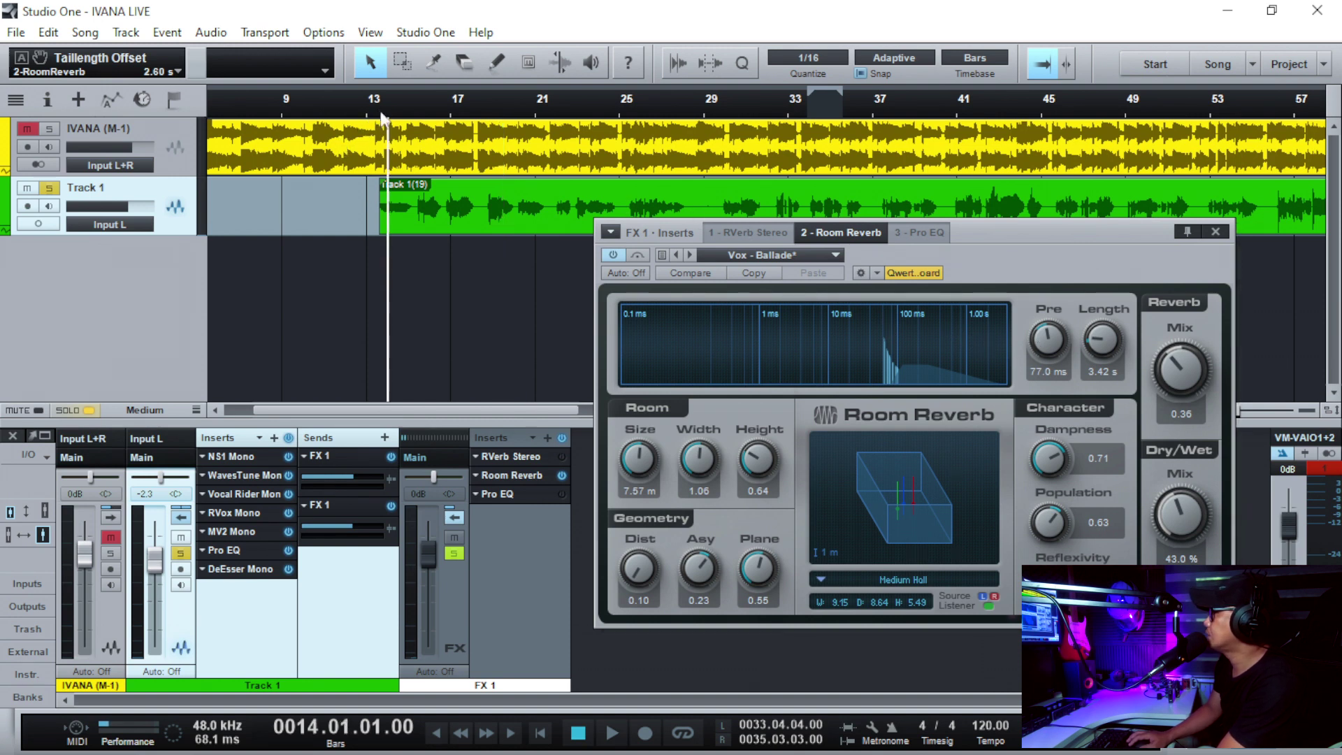
{"action": "key", "text": "space"}
{"action": "left_click_drag", "start_coordinate": [1039, 354], "coordinate": [1045, 293]}
{"action": "key", "text": "space"}
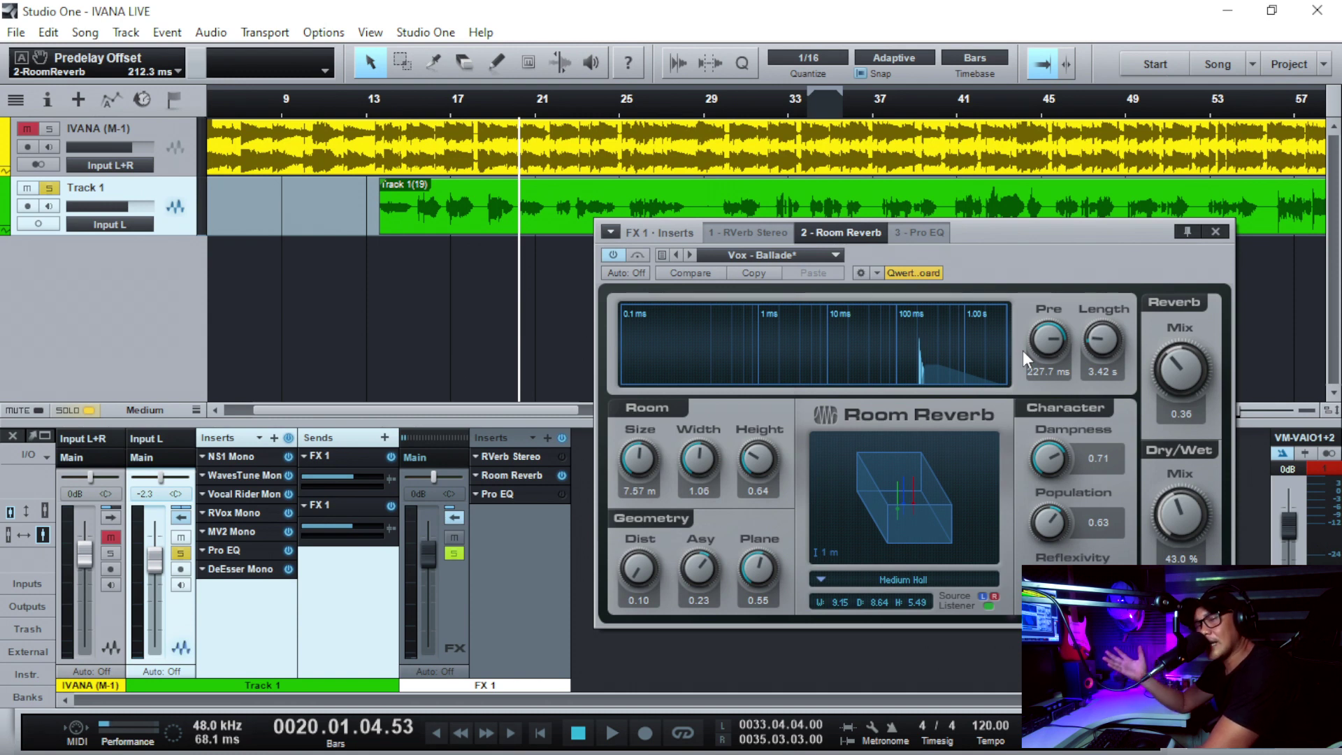
{"action": "scroll", "coordinate": [1048, 345], "scroll_direction": "up", "scroll_amount": 1}
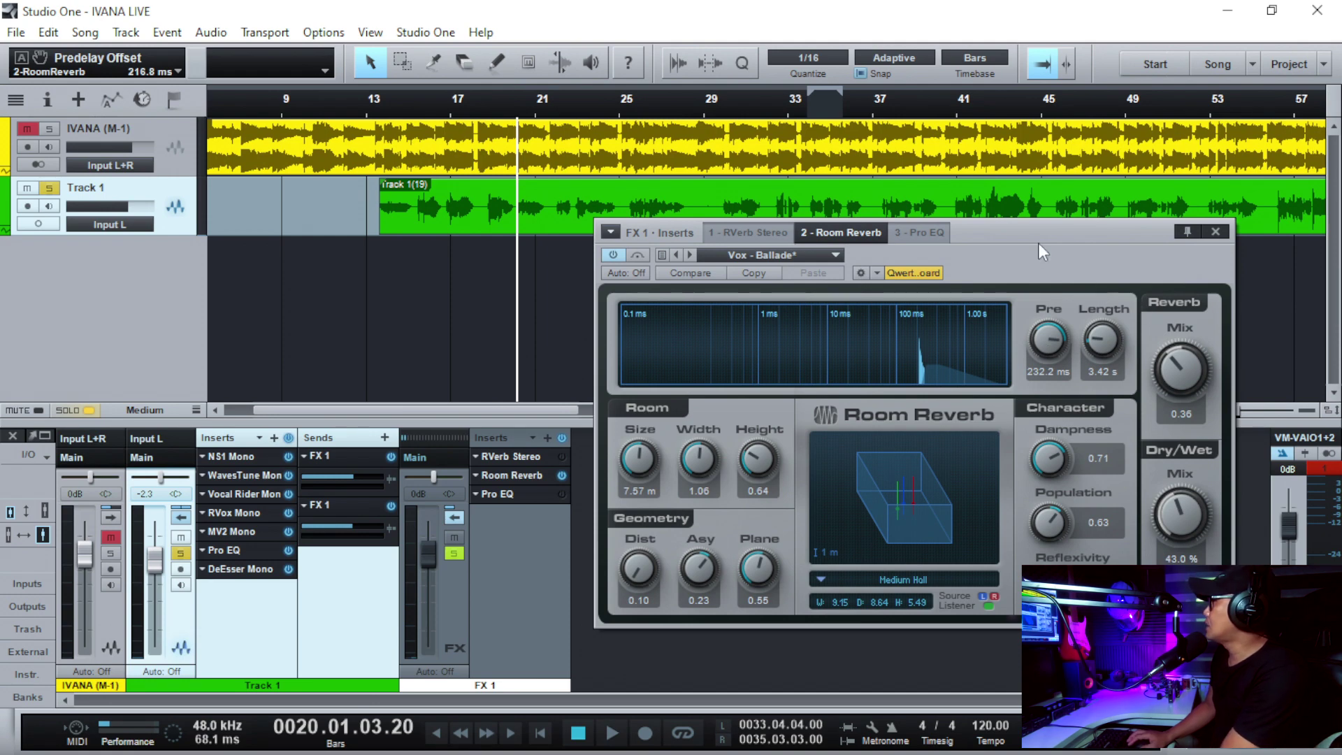
Move the Room Reverb window clear of the tracks and play the vocal from bar 43
{"action": "left_click_drag", "start_coordinate": [1035, 237], "coordinate": [825, 281]}
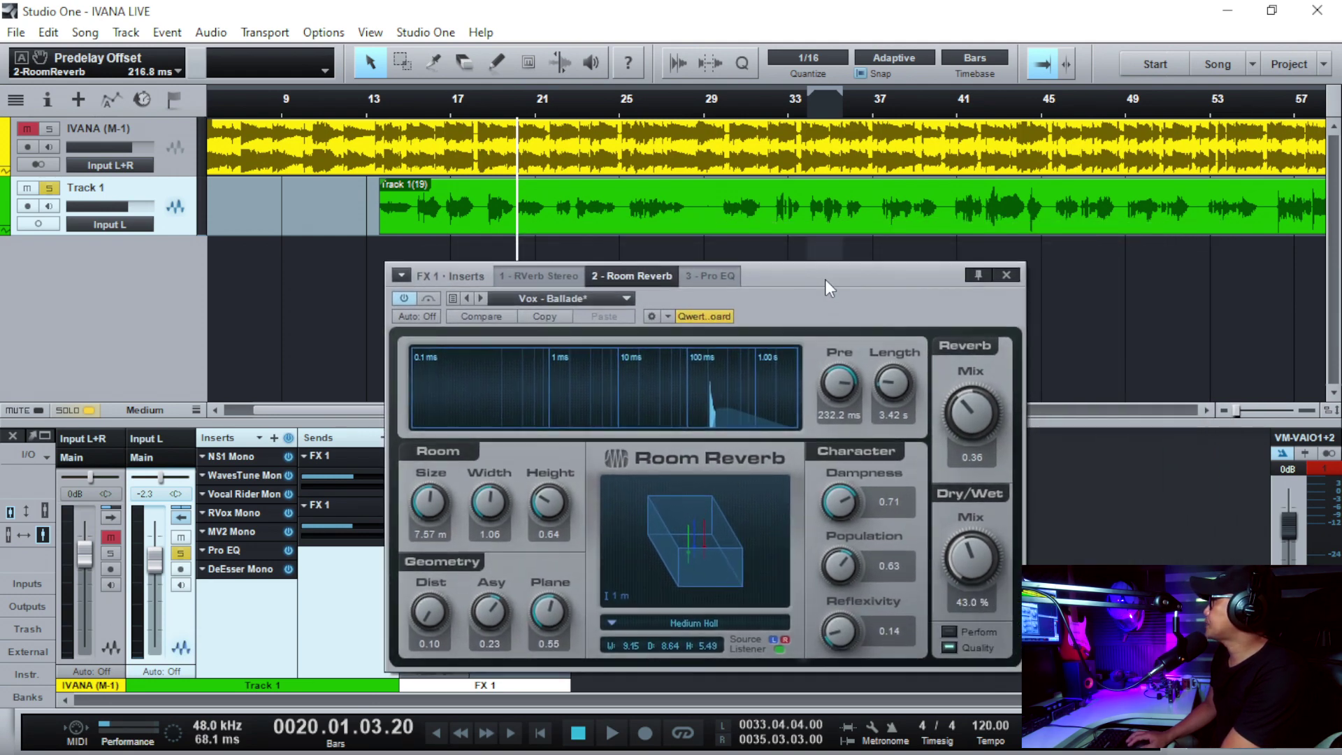
{"action": "left_click", "coordinate": [997, 112]}
{"action": "key", "text": "w"}
{"action": "key", "text": "w"}
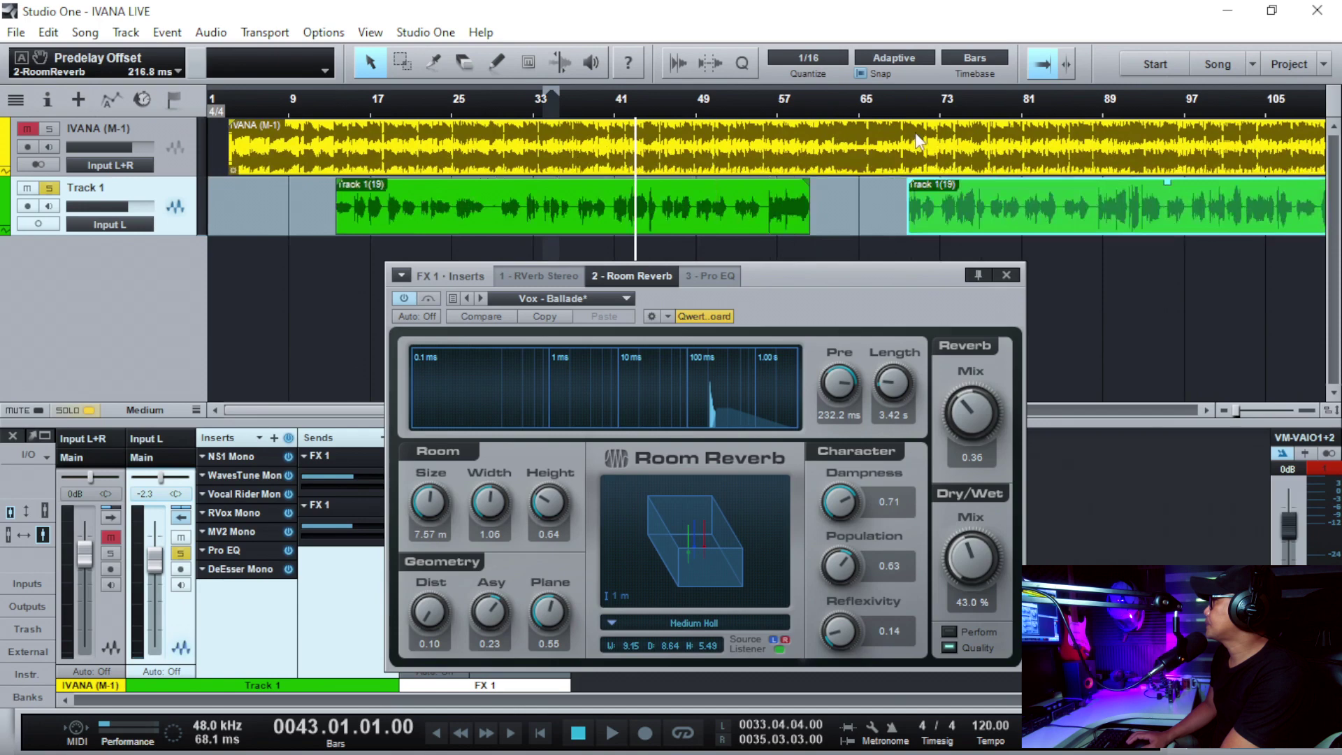
{"action": "key", "text": "space"}
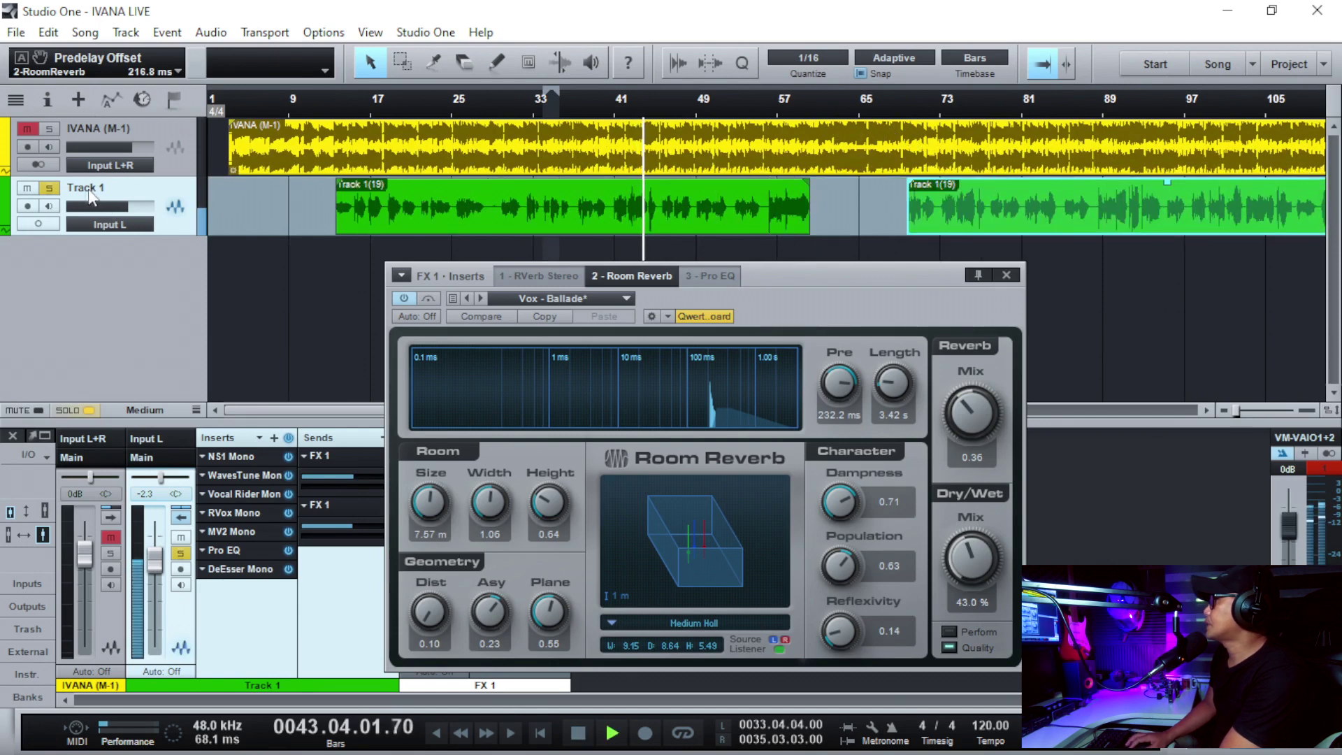
Turn off Track 1's solo and play the full mix around bar 44 in a closer timeline view
{"action": "key", "text": "space"}
{"action": "key", "text": "e"}
{"action": "key", "text": "e"}
{"action": "key", "text": "space"}
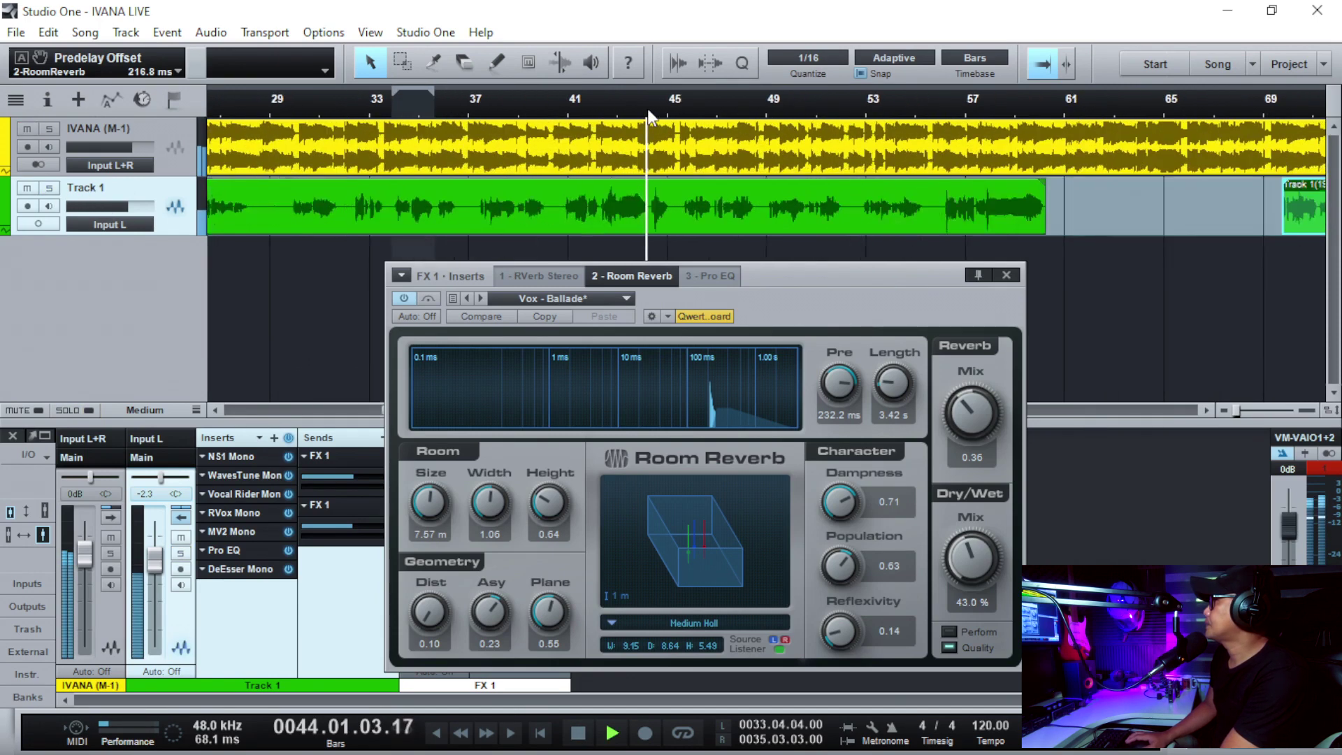
{"action": "key", "text": "e"}
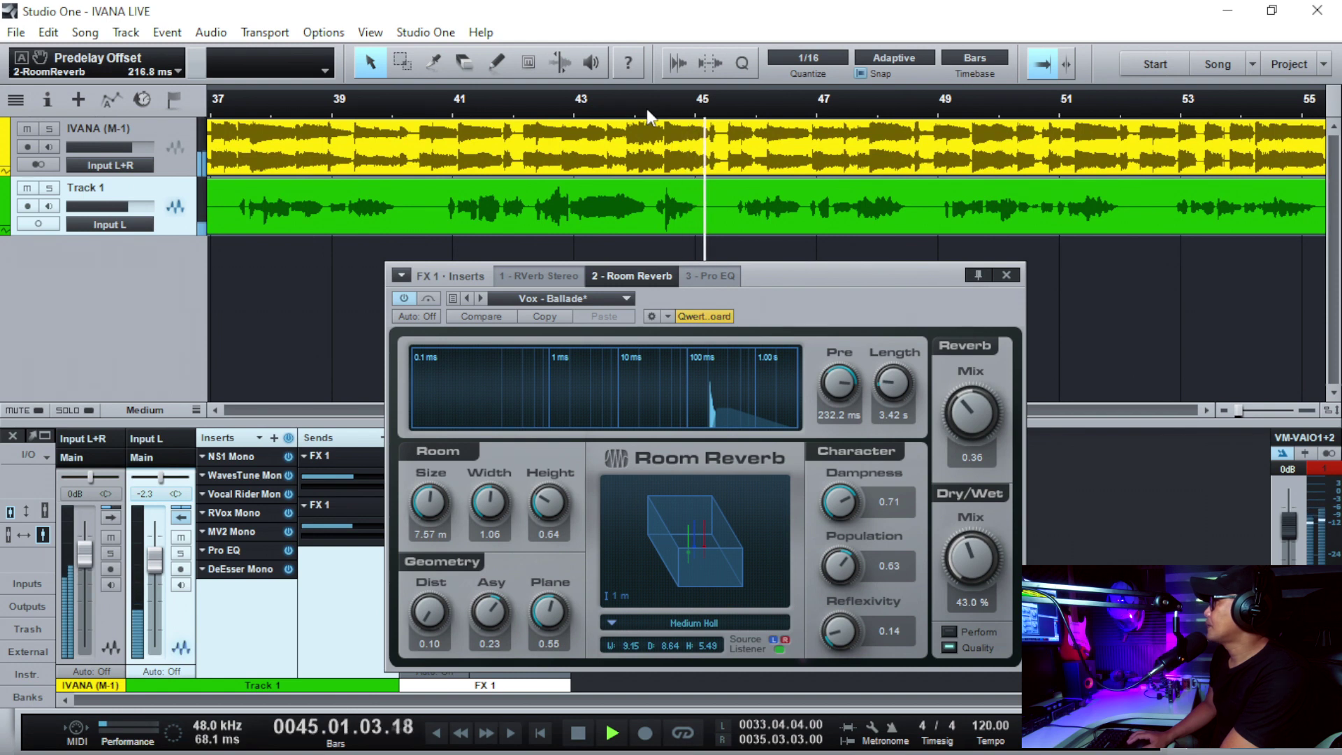
{"action": "key", "text": "space"}
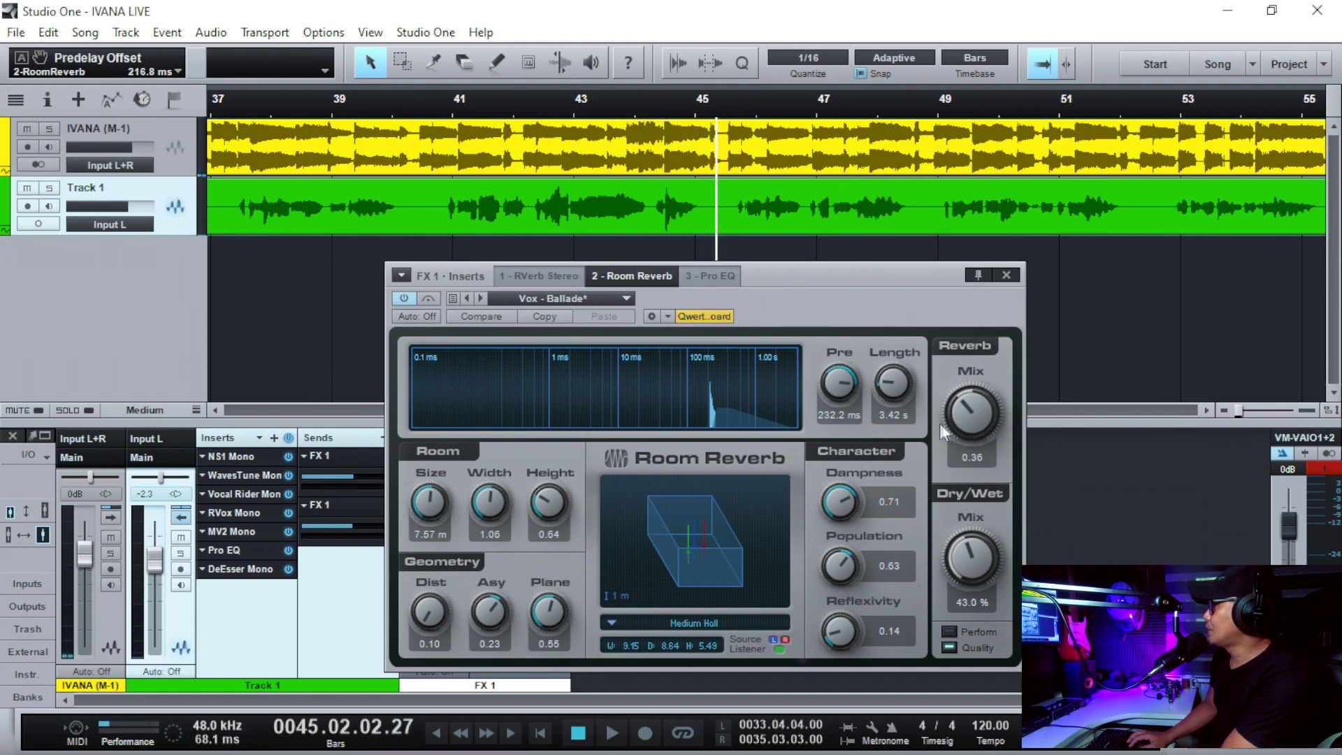
Set the Room Reverb's Reverb Mix to 0.37 and Dry/Wet Mix to 66.0%, and audition from bar 44
{"action": "left_click_drag", "start_coordinate": [961, 425], "coordinate": [962, 422]}
{"action": "left_click_drag", "start_coordinate": [965, 556], "coordinate": [972, 523]}
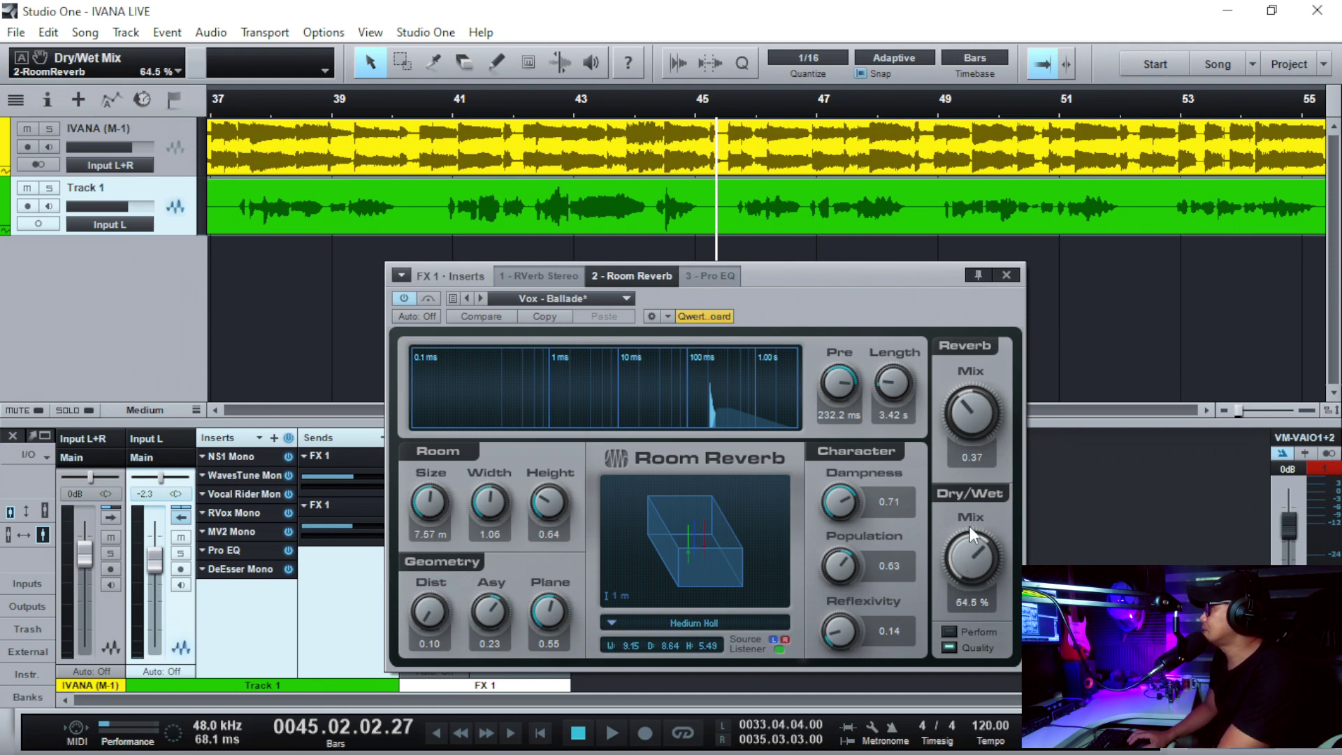
{"action": "left_click_drag", "start_coordinate": [974, 549], "coordinate": [974, 545]}
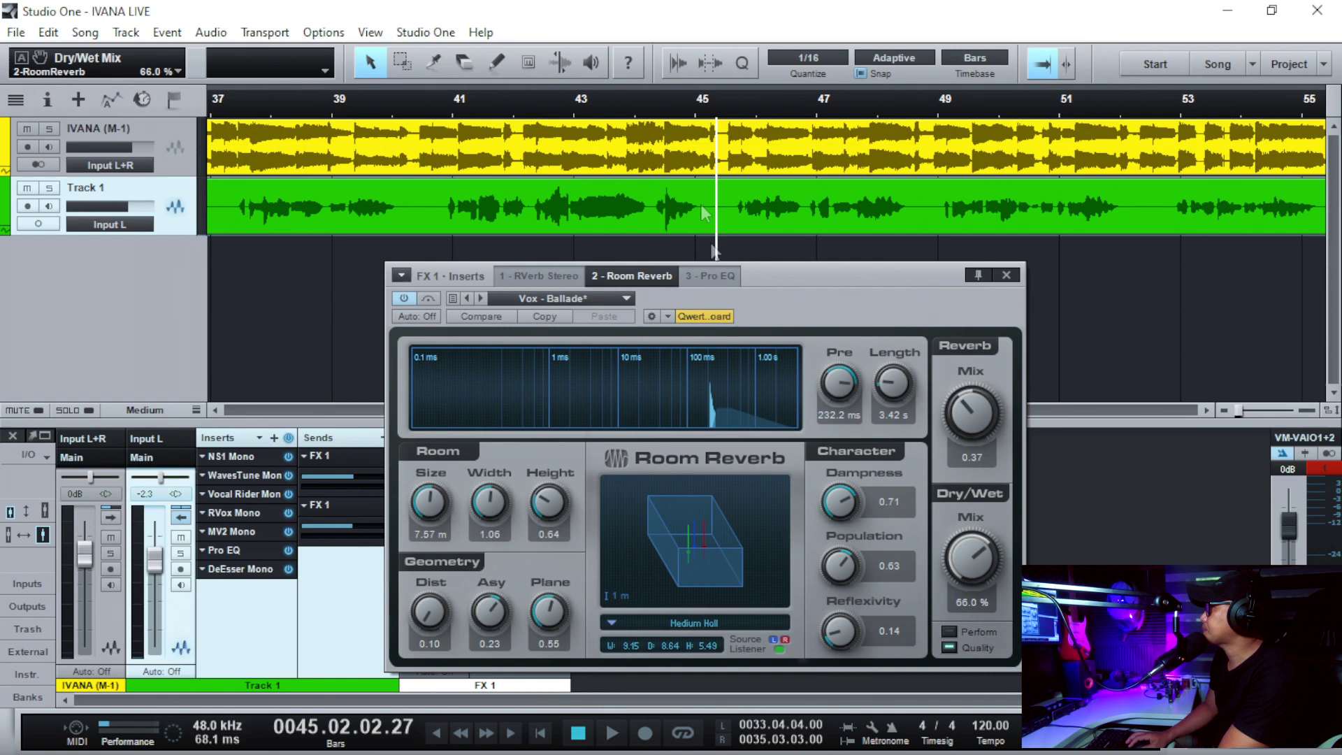
{"action": "left_click", "coordinate": [650, 109]}
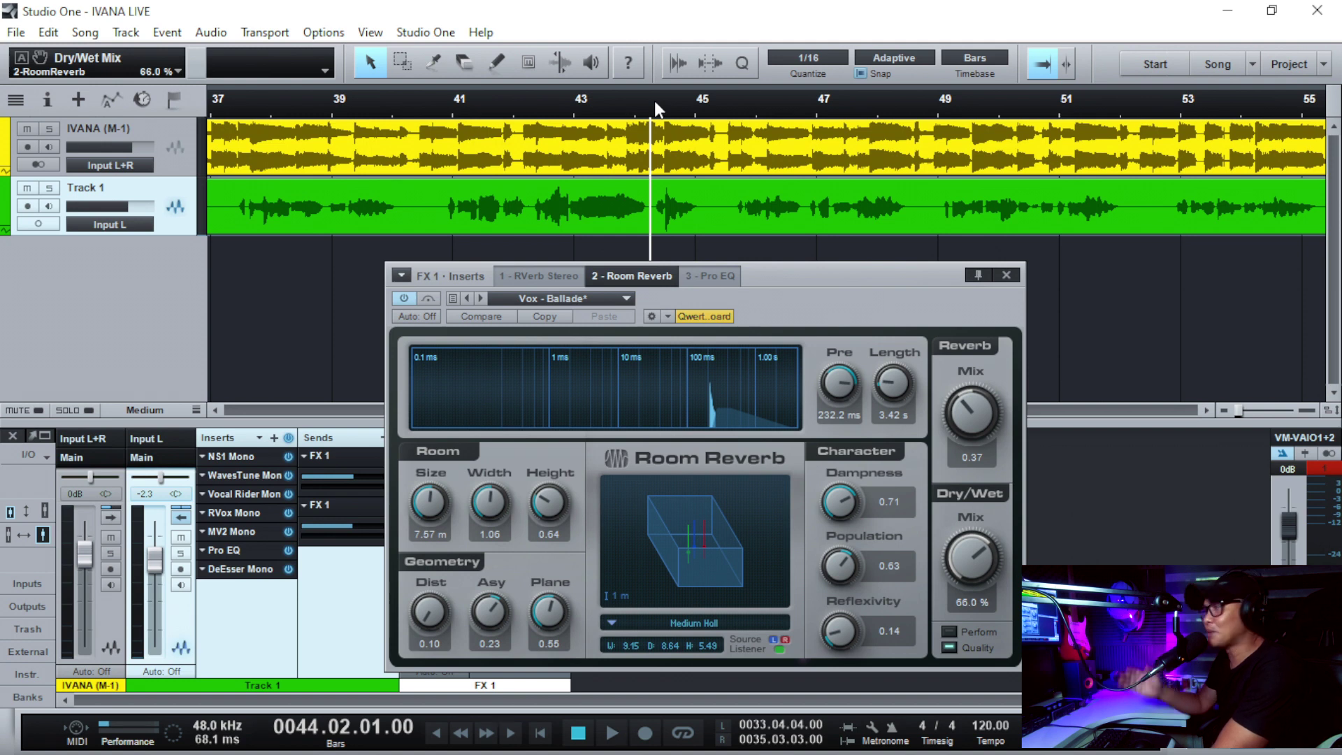
{"action": "key", "text": "space"}
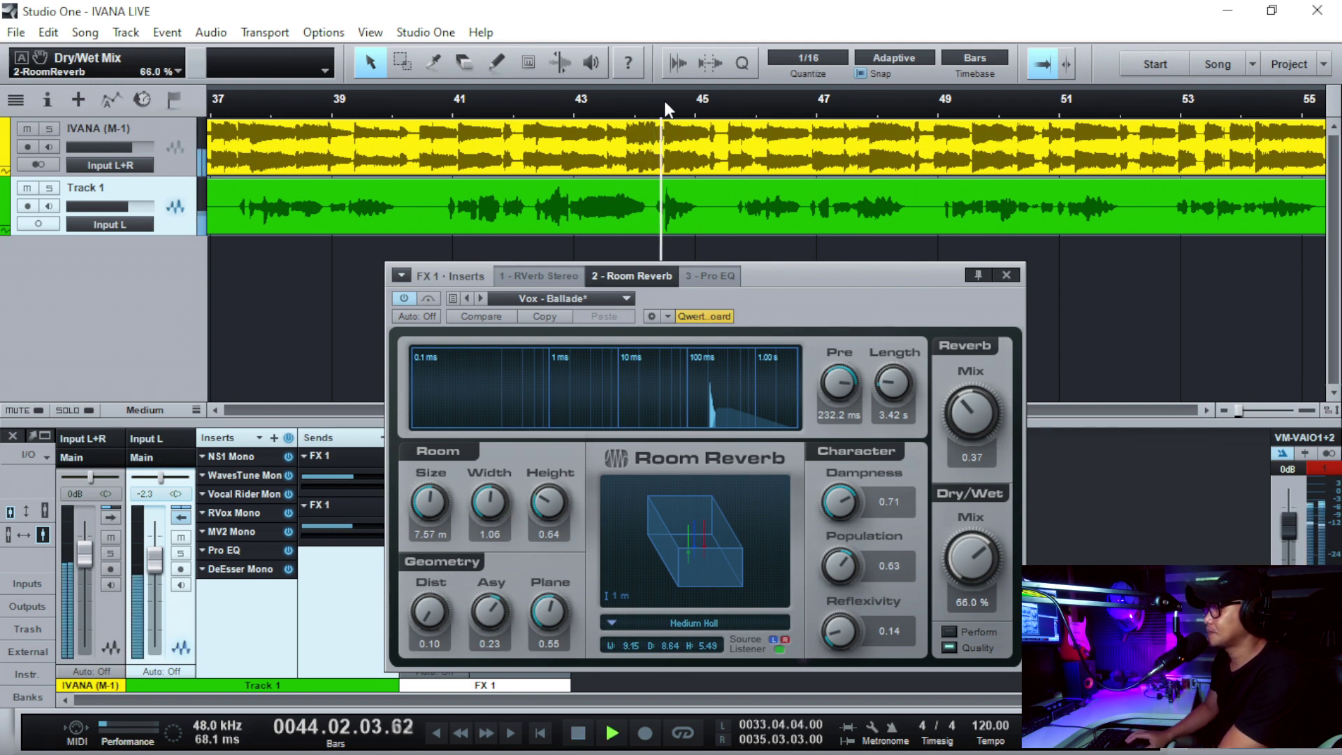
{"action": "key", "text": "space"}
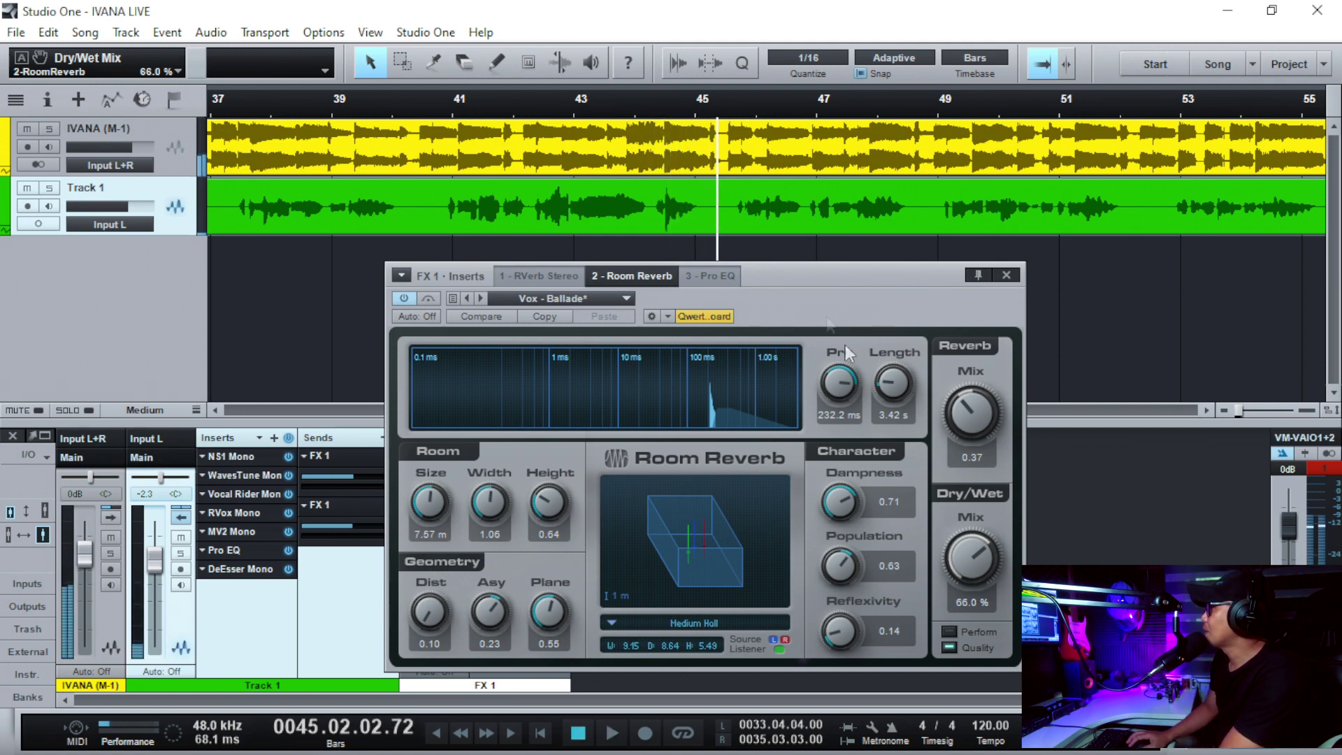
Lower the Room Reverb's Pre to 194.0 ms and audition the phrase from bar 44 twice
{"action": "left_click_drag", "start_coordinate": [843, 386], "coordinate": [847, 406]}
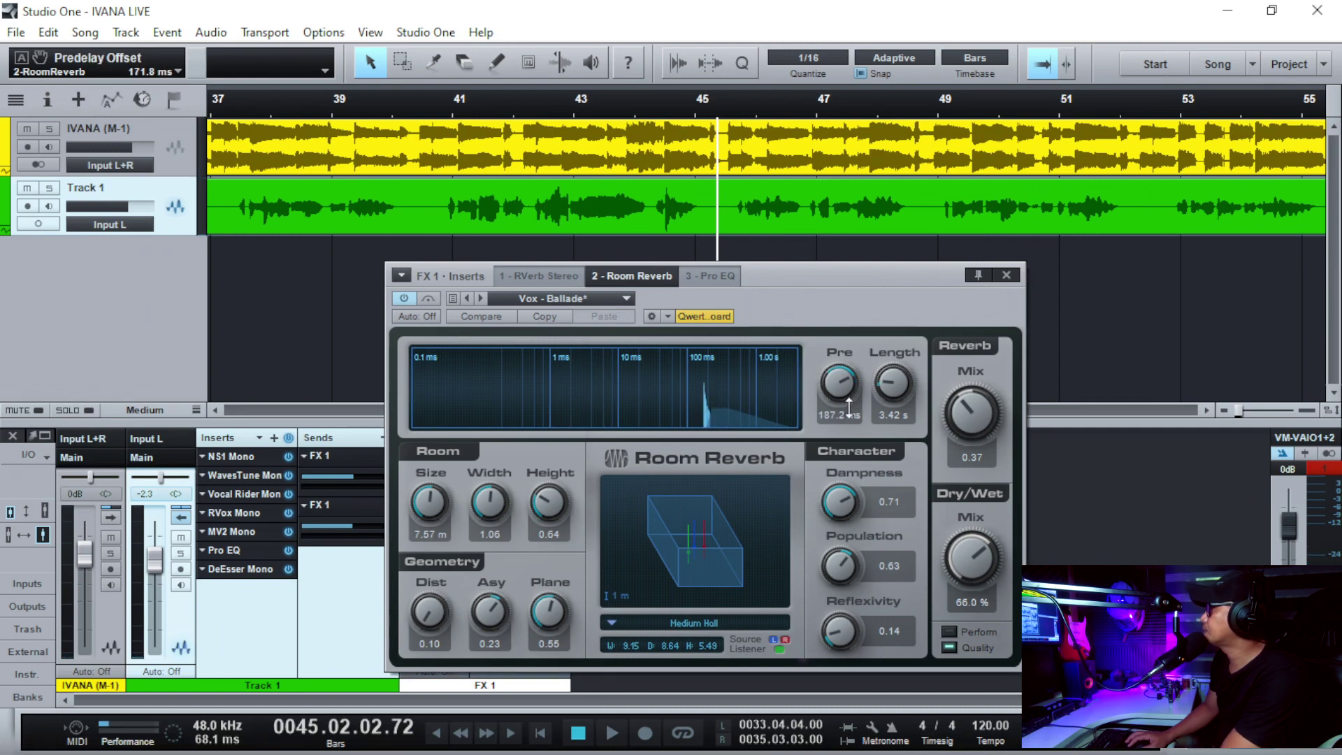
{"action": "left_click", "coordinate": [645, 95]}
{"action": "key", "text": "space"}
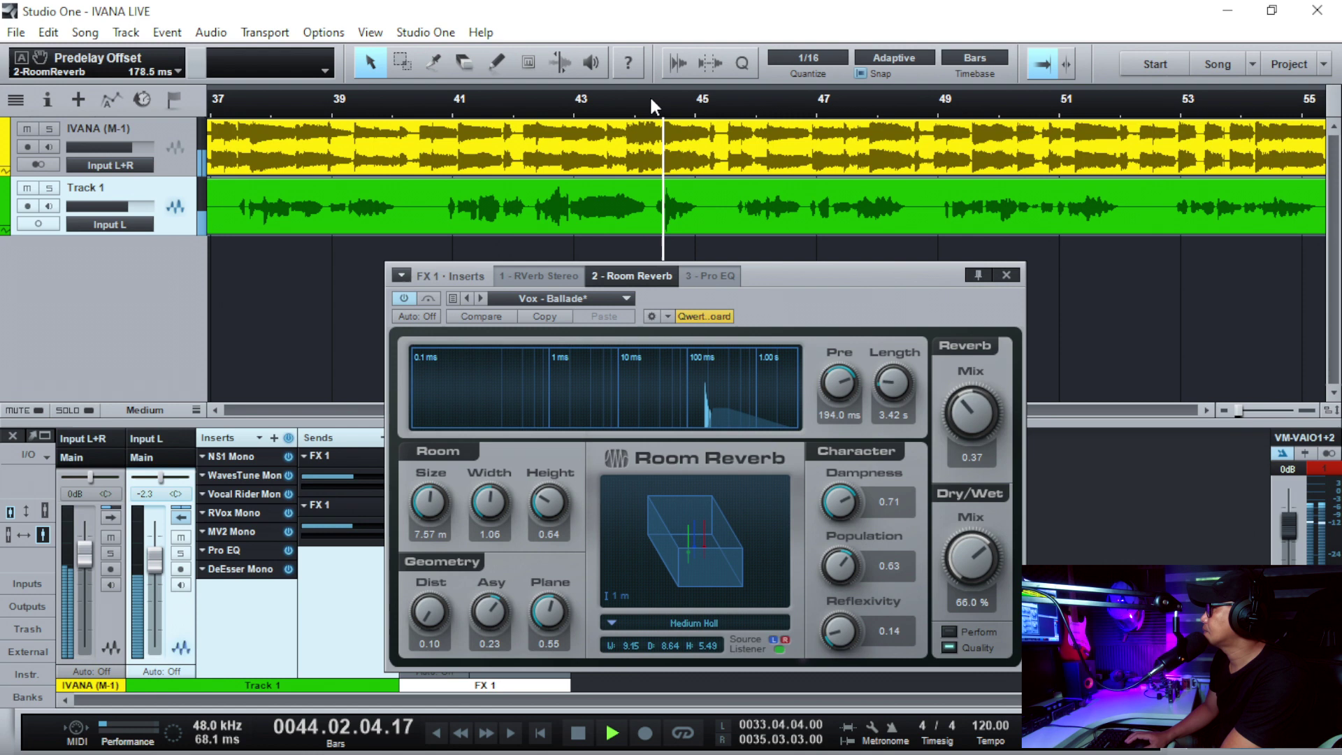
{"action": "key", "text": "space"}
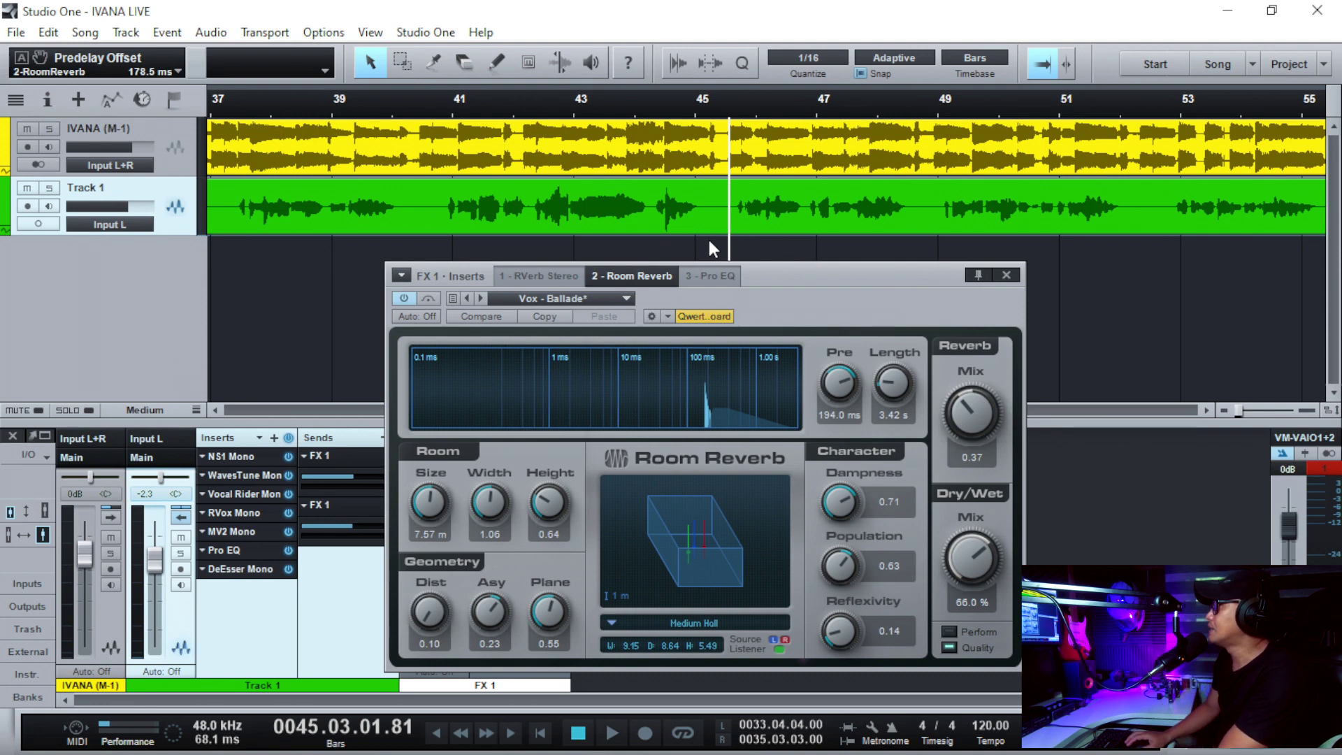
{"action": "left_click", "coordinate": [651, 104]}
{"action": "key", "text": "space"}
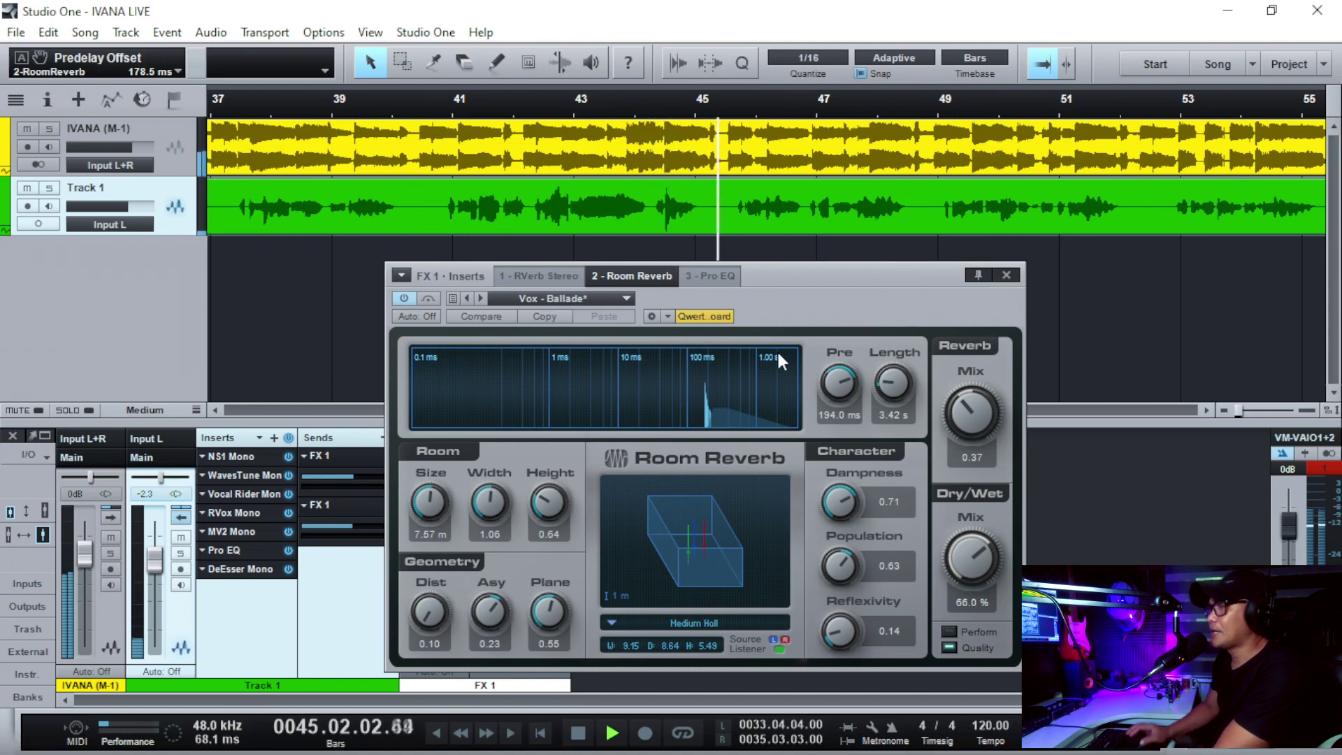
{"action": "key", "text": "space"}
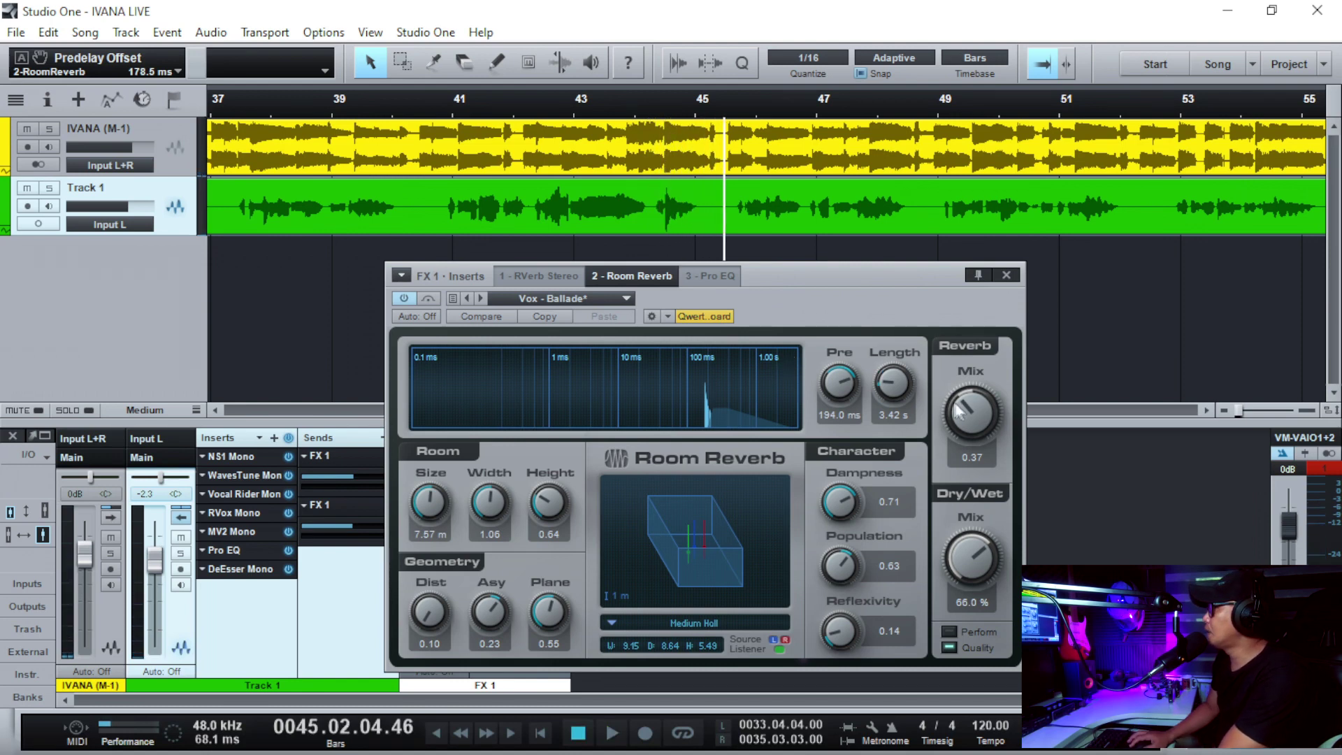
Set the Room Reverb's Length to 4.02 s and Pre to 250.2 ms, and replay from around bar 44
{"action": "left_click_drag", "start_coordinate": [902, 391], "coordinate": [850, 368]}
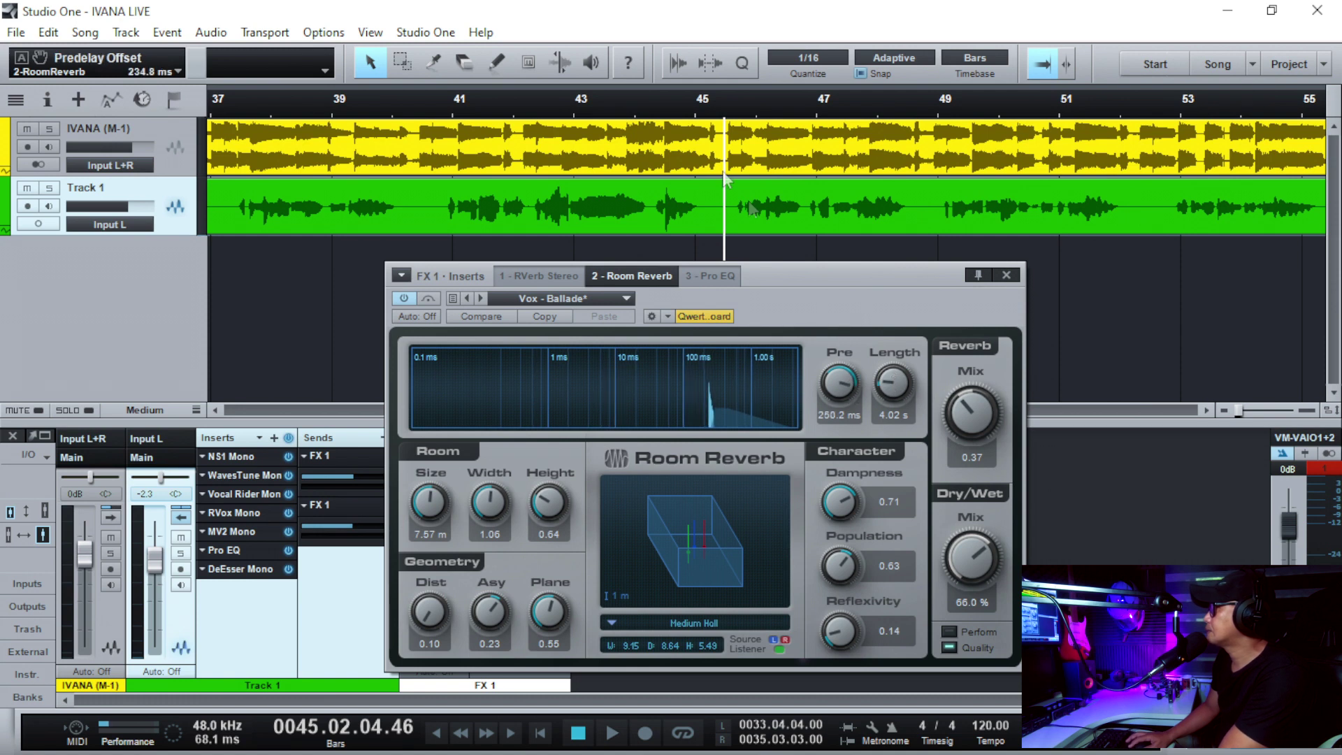
{"action": "left_click", "coordinate": [627, 105]}
{"action": "key", "text": "space"}
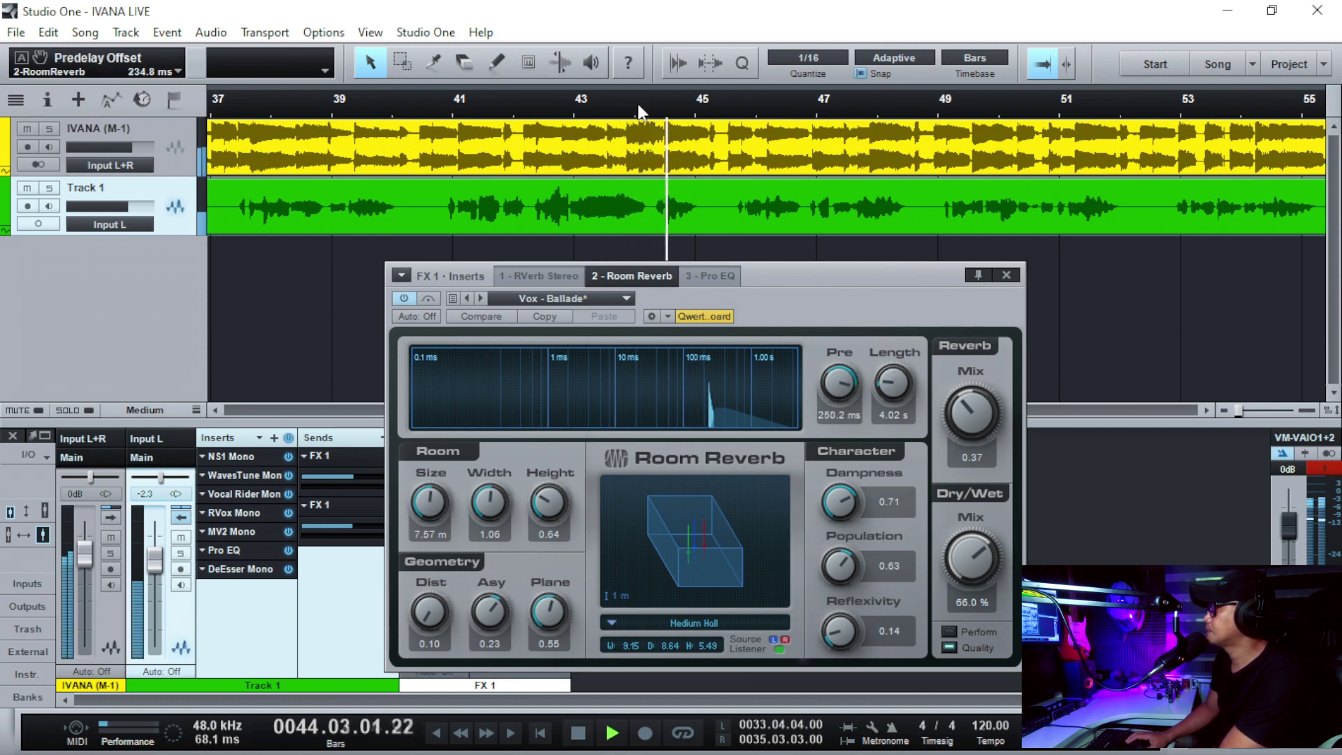
{"action": "key", "text": "space"}
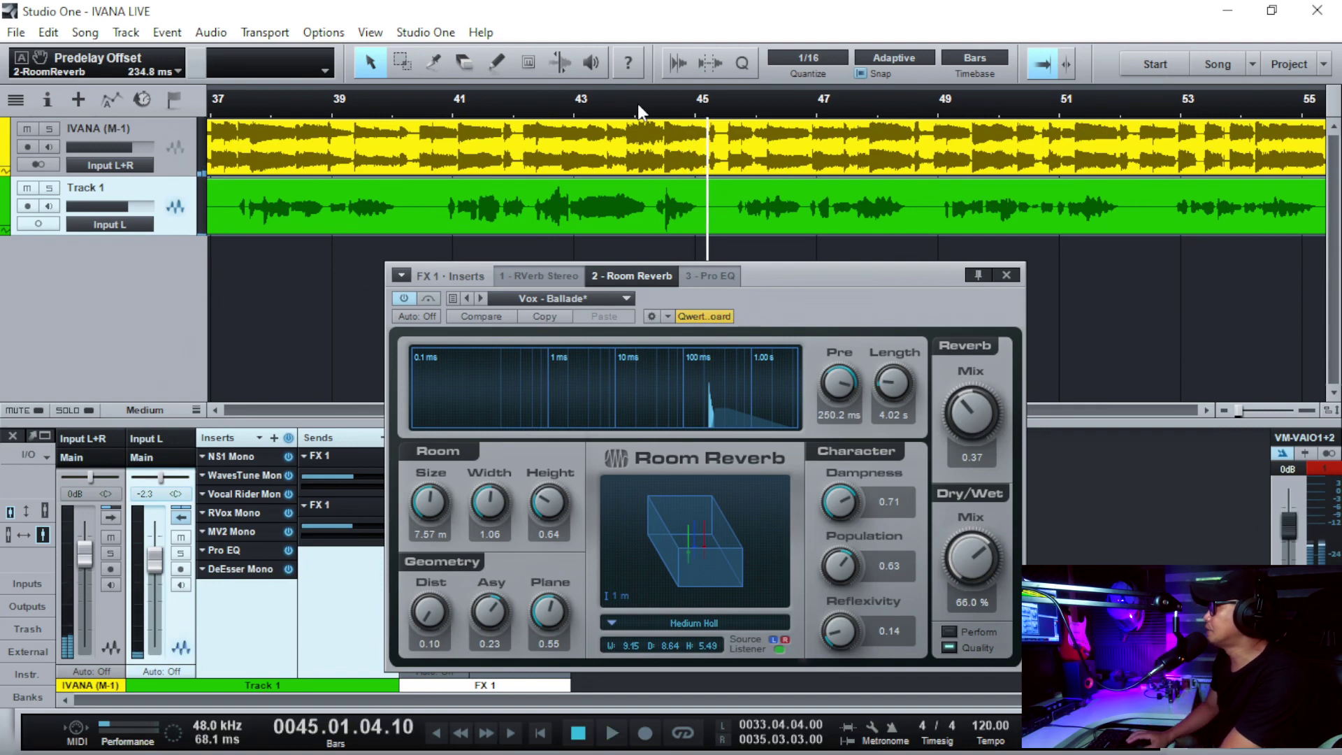
Reduce the Room Reverb's Pre to 97.2 ms and audition the phrase from around bar 44
{"action": "left_click_drag", "start_coordinate": [830, 381], "coordinate": [855, 467]}
{"action": "left_click", "coordinate": [632, 98]}
{"action": "key", "text": "space"}
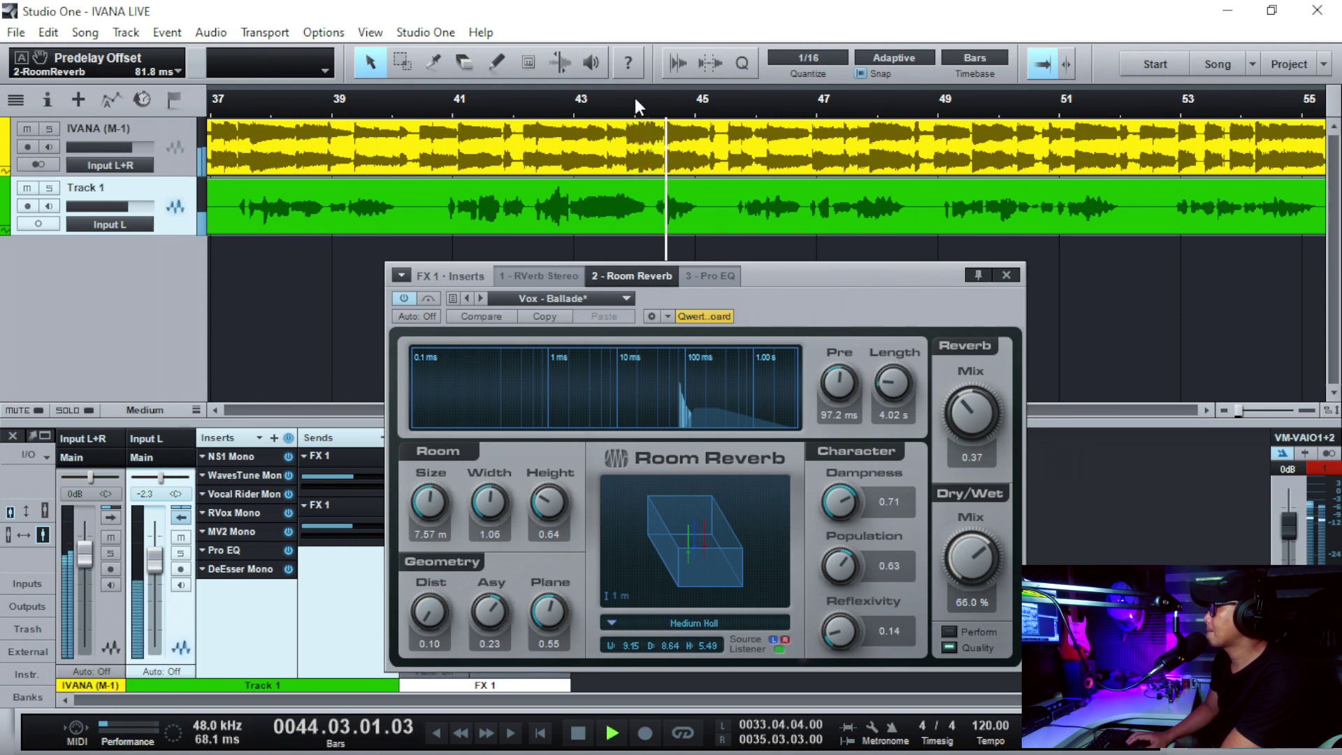
{"action": "key", "text": "space"}
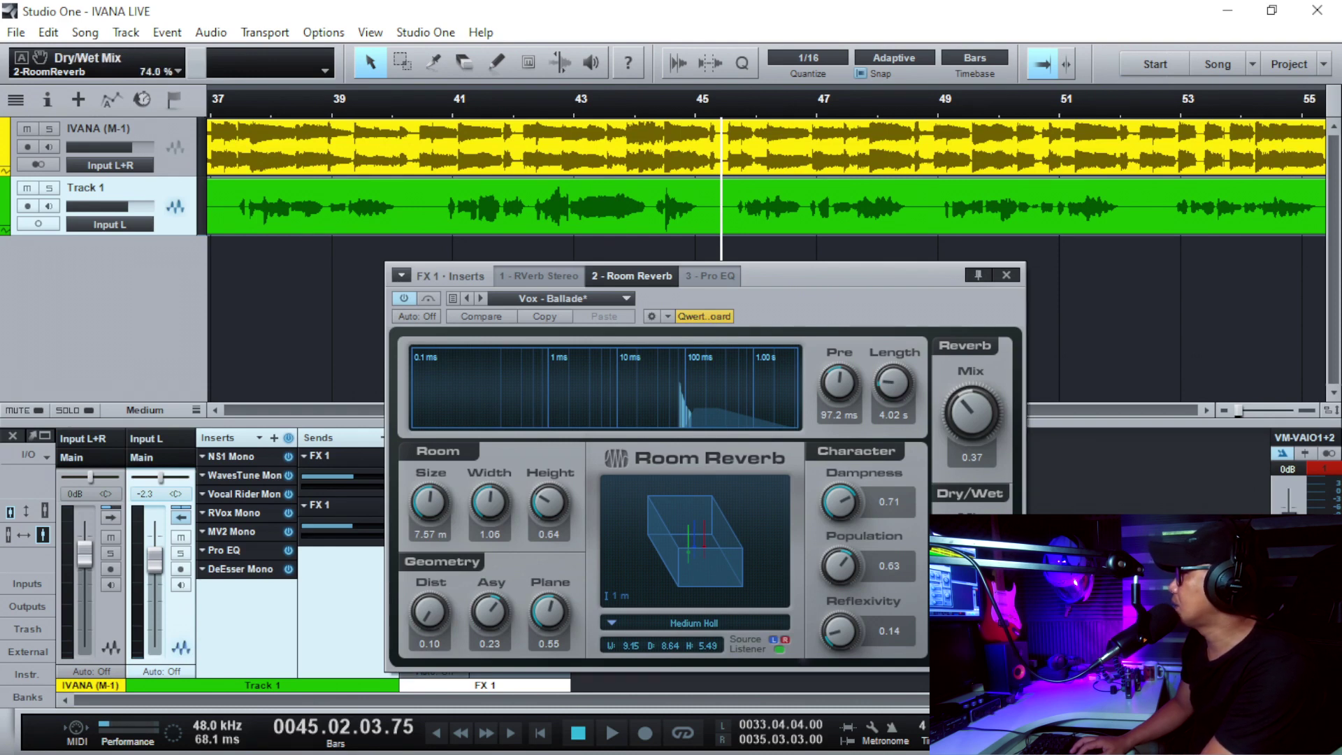
Set the Room Reverb's Dry/Wet Mix to 72.5% and replay the mix from bar 44
{"action": "left_click", "coordinate": [641, 107]}
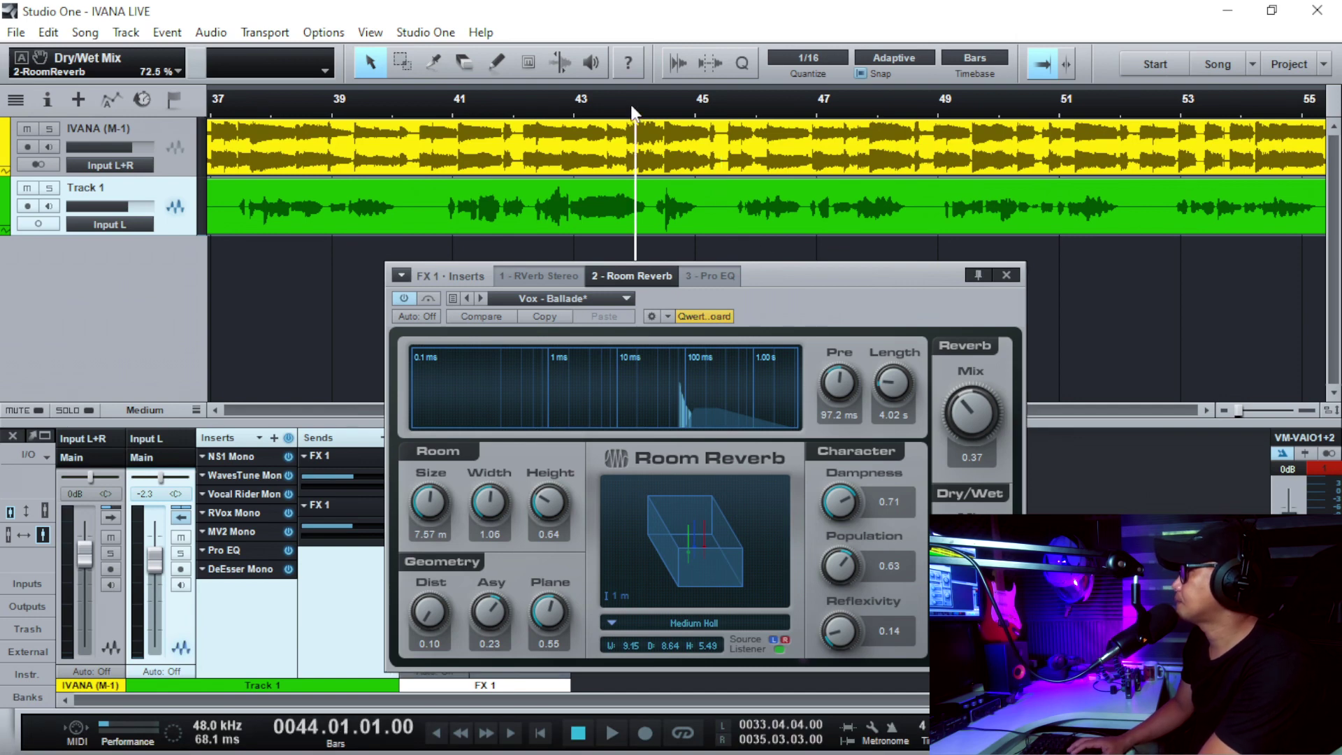
{"action": "key", "text": "space"}
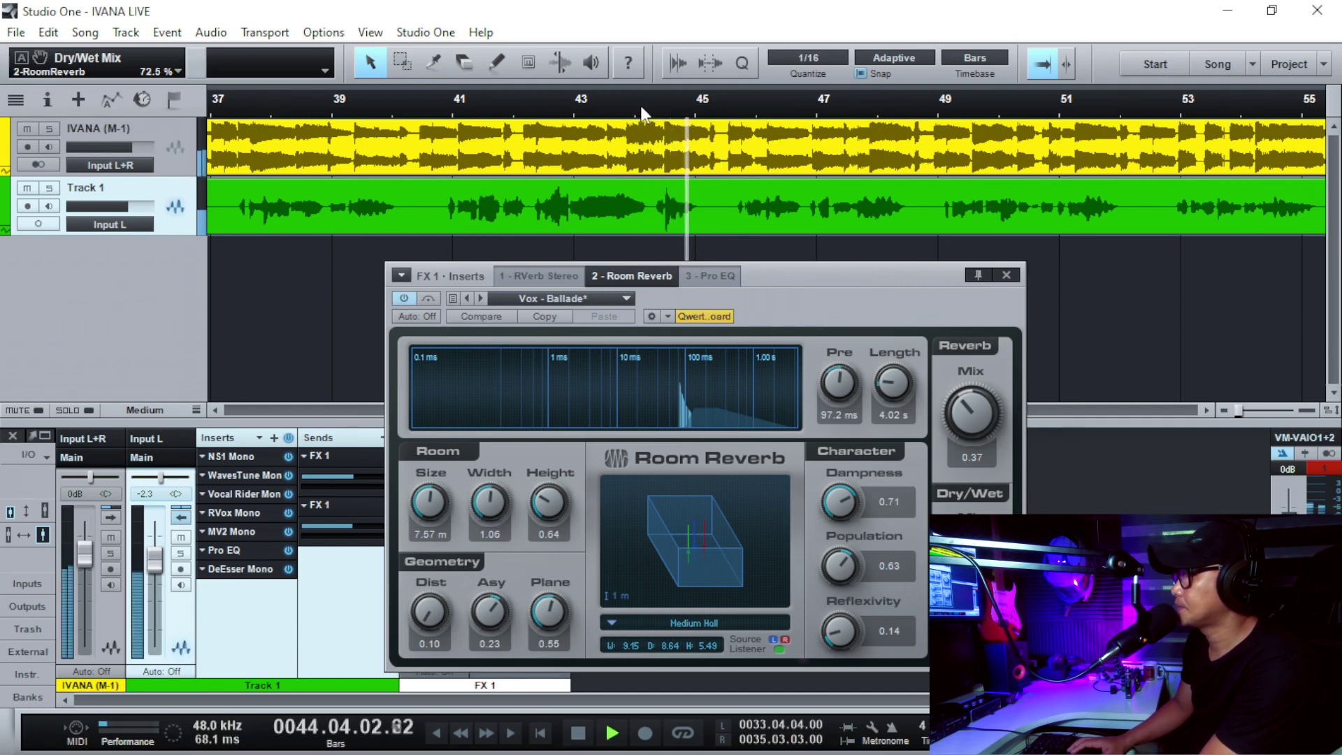
{"action": "key", "text": "space"}
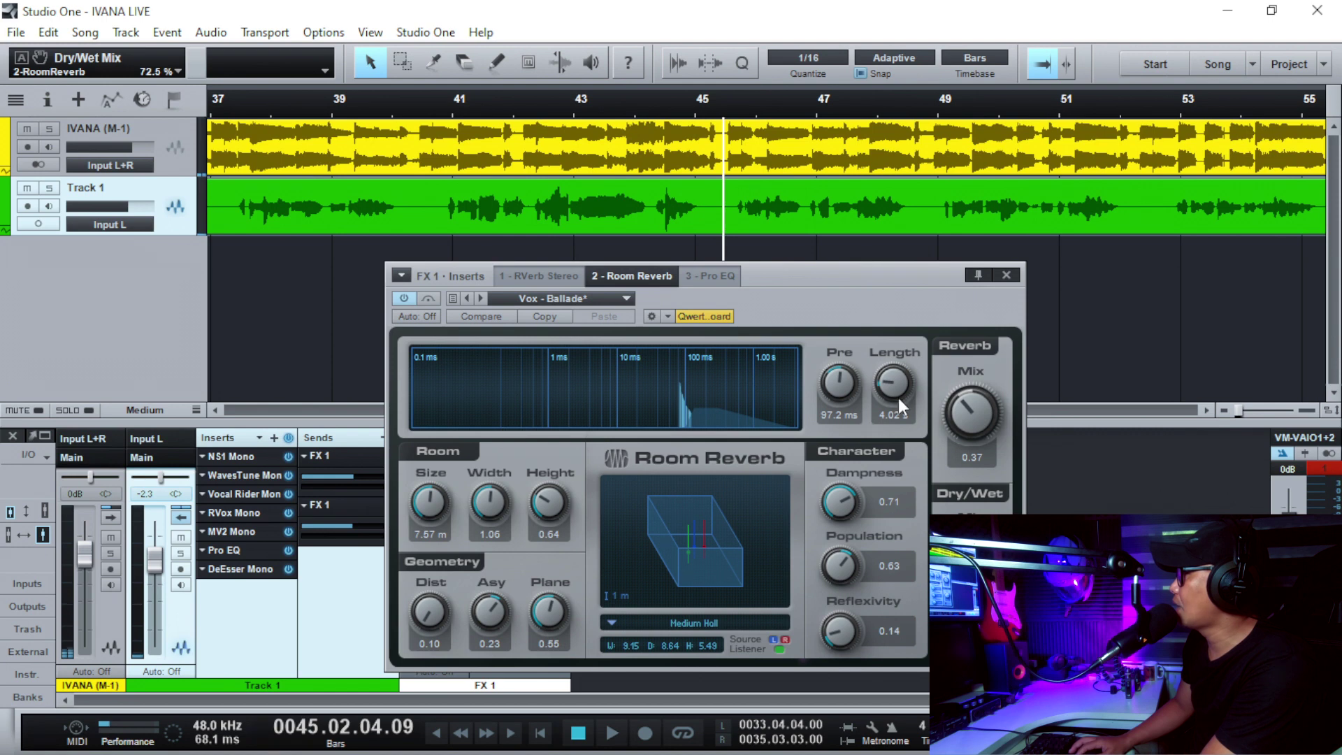
Increase the Room Reverb's Length to 6.42 s and replay the phrase around bar 44 twice
{"action": "left_click_drag", "start_coordinate": [895, 389], "coordinate": [895, 383]}
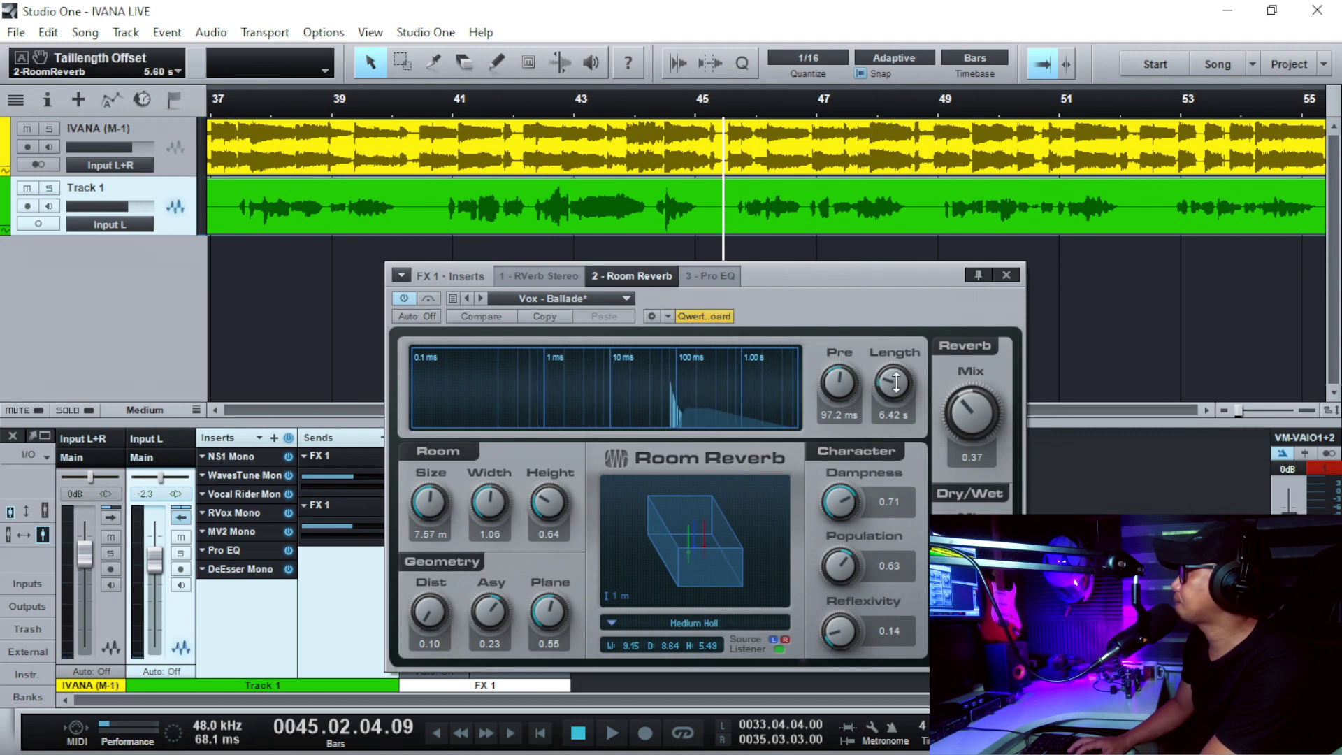
{"action": "left_click", "coordinate": [644, 99]}
{"action": "key", "text": "space"}
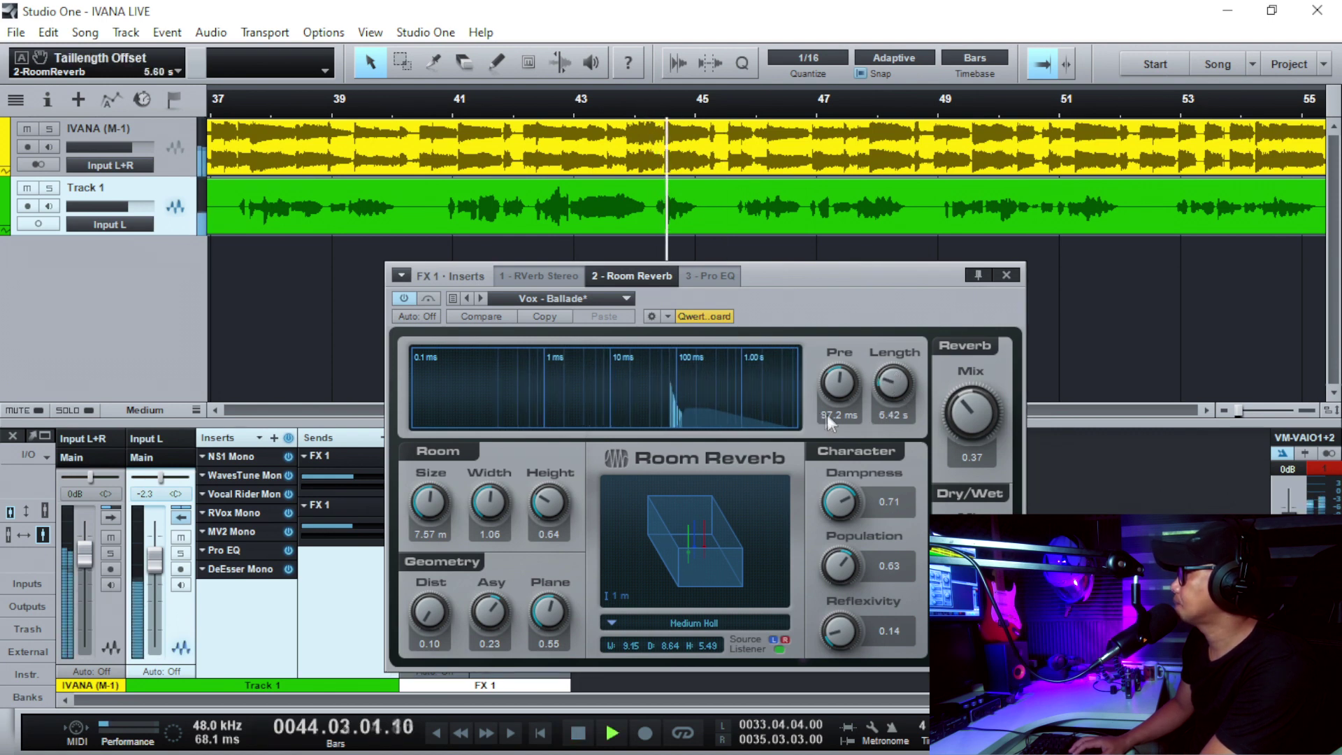
{"action": "key", "text": "space"}
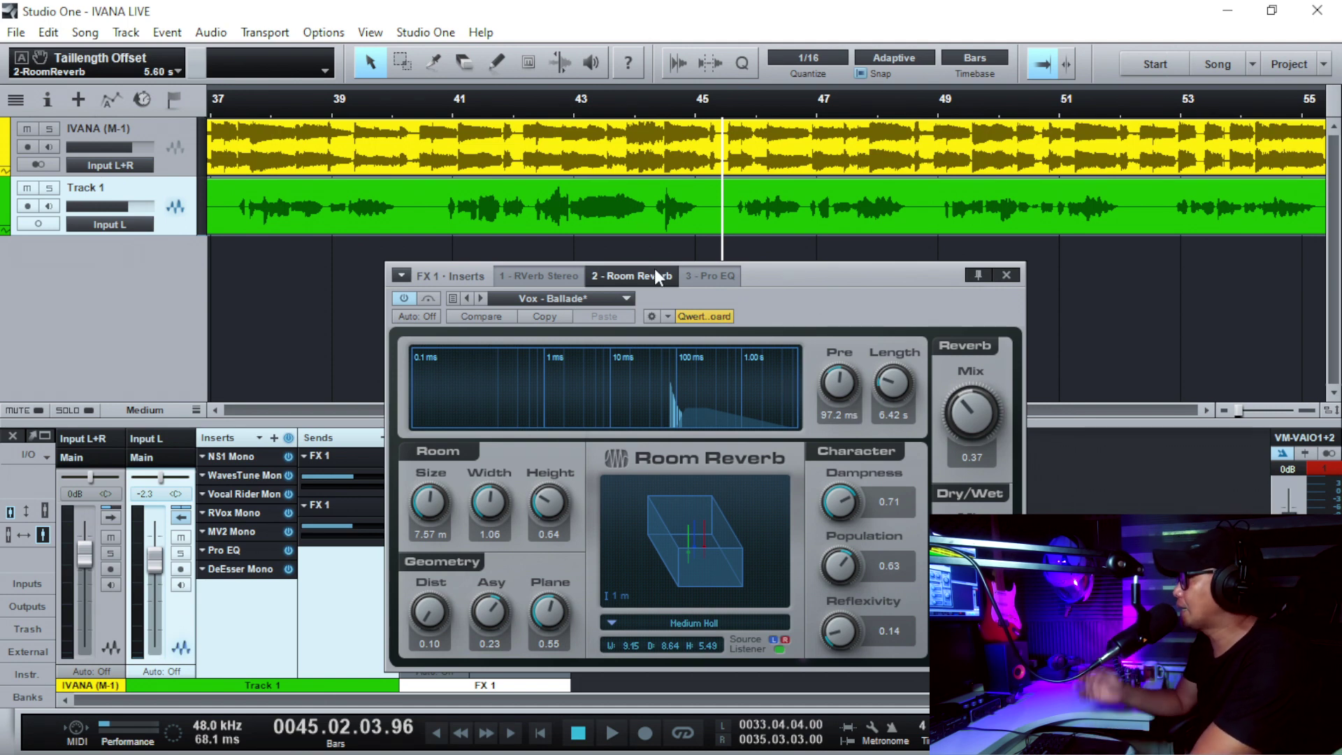
{"action": "left_click", "coordinate": [620, 111]}
{"action": "key", "text": "space"}
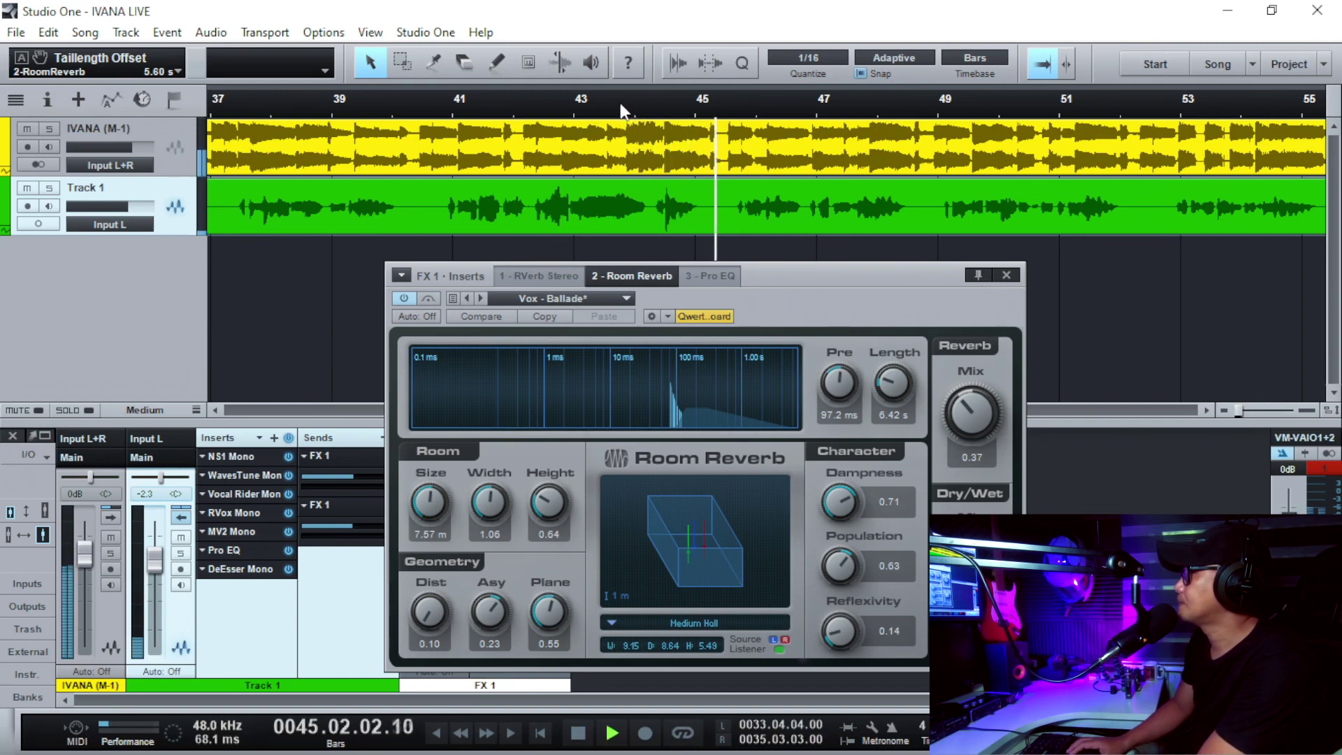
Stop playback and close the Room Reverb editor of FX 1
{"action": "key", "text": "space"}
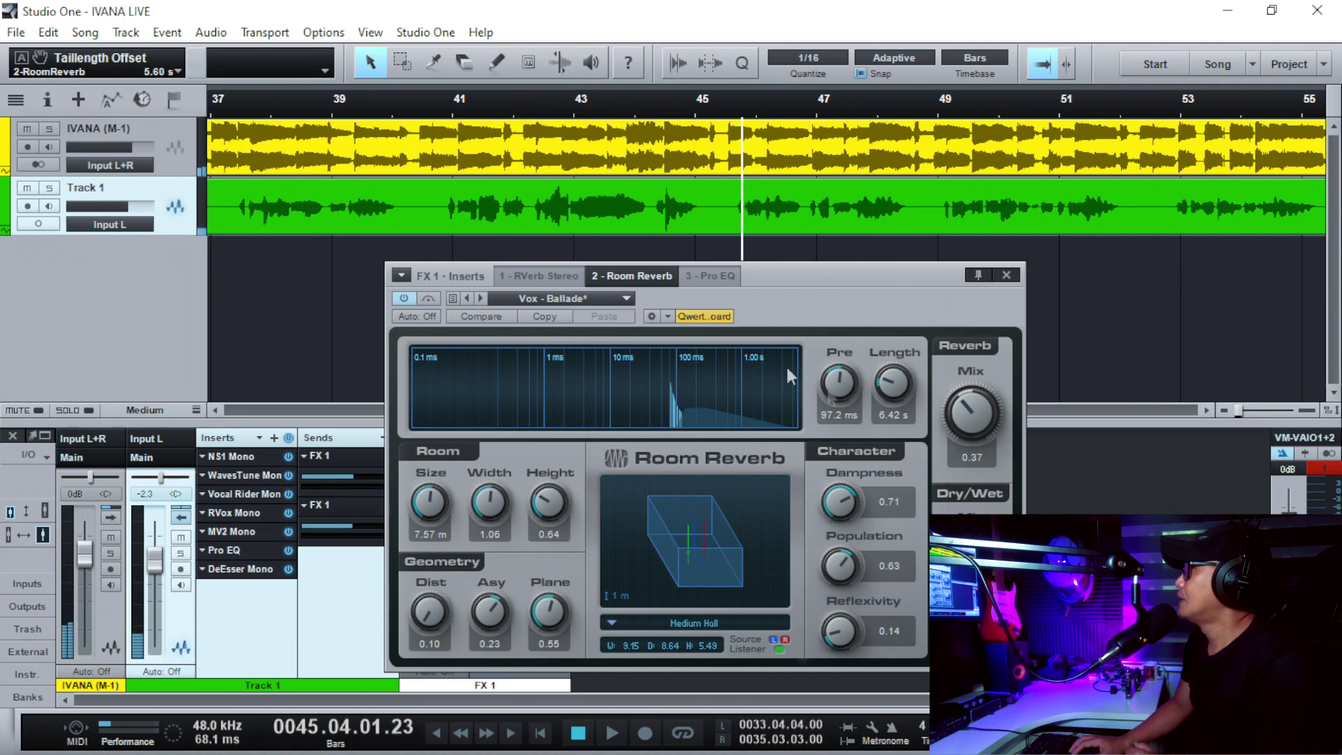
{"action": "left_click", "coordinate": [1007, 274]}
{"action": "scroll", "coordinate": [819, 113], "scroll_direction": "down", "scroll_amount": 5}
{"action": "scroll", "coordinate": [820, 114], "scroll_direction": "down", "scroll_amount": 2}
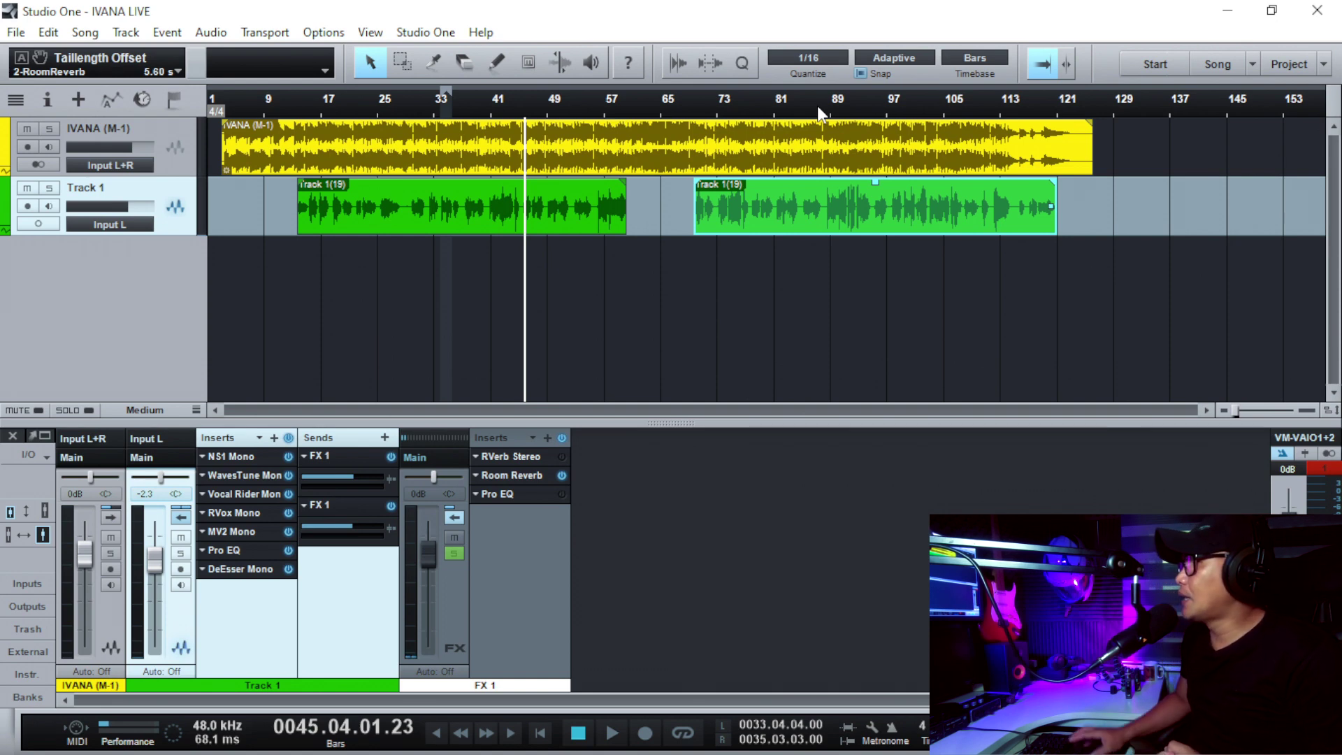
Review the NS1, WavesTune, RVox and MV2 inserts on Track 1 one after another
{"action": "left_click", "coordinate": [228, 459]}
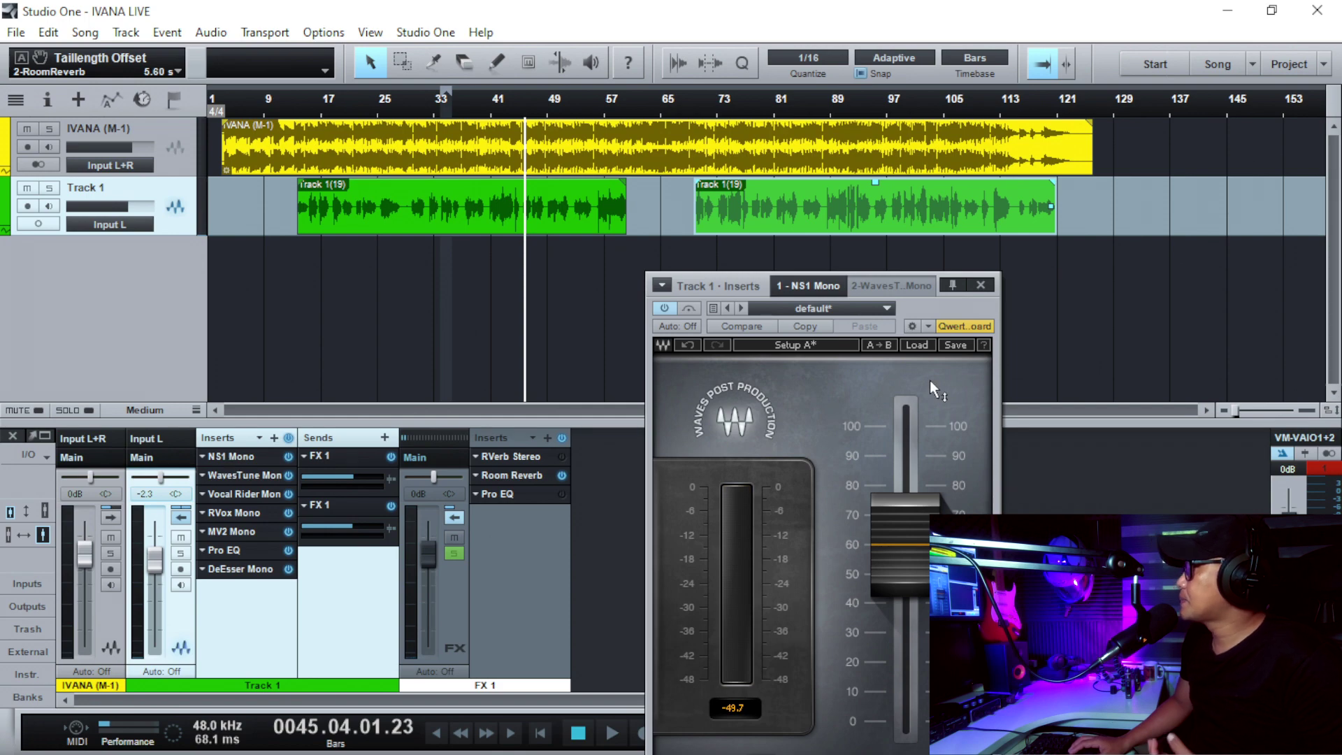
{"action": "left_click", "coordinate": [987, 285]}
{"action": "left_click", "coordinate": [228, 475]}
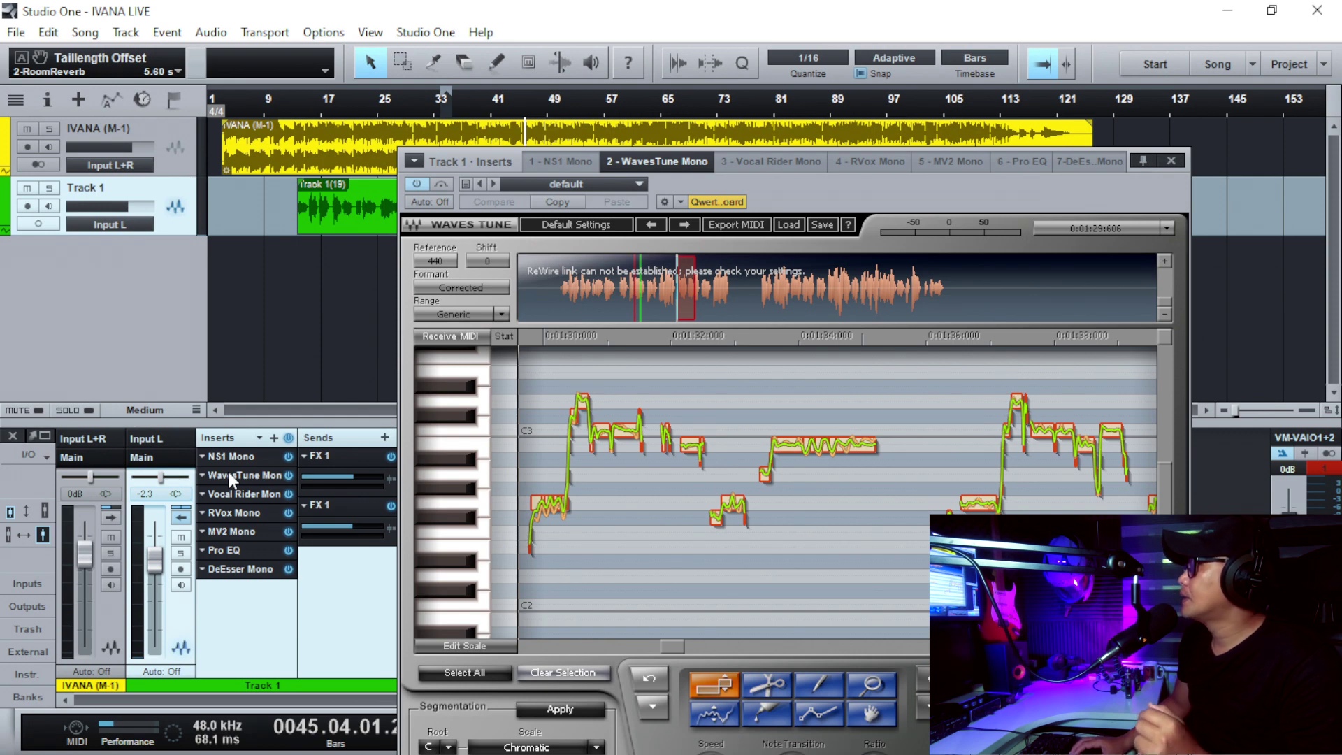
{"action": "left_click", "coordinate": [249, 511]}
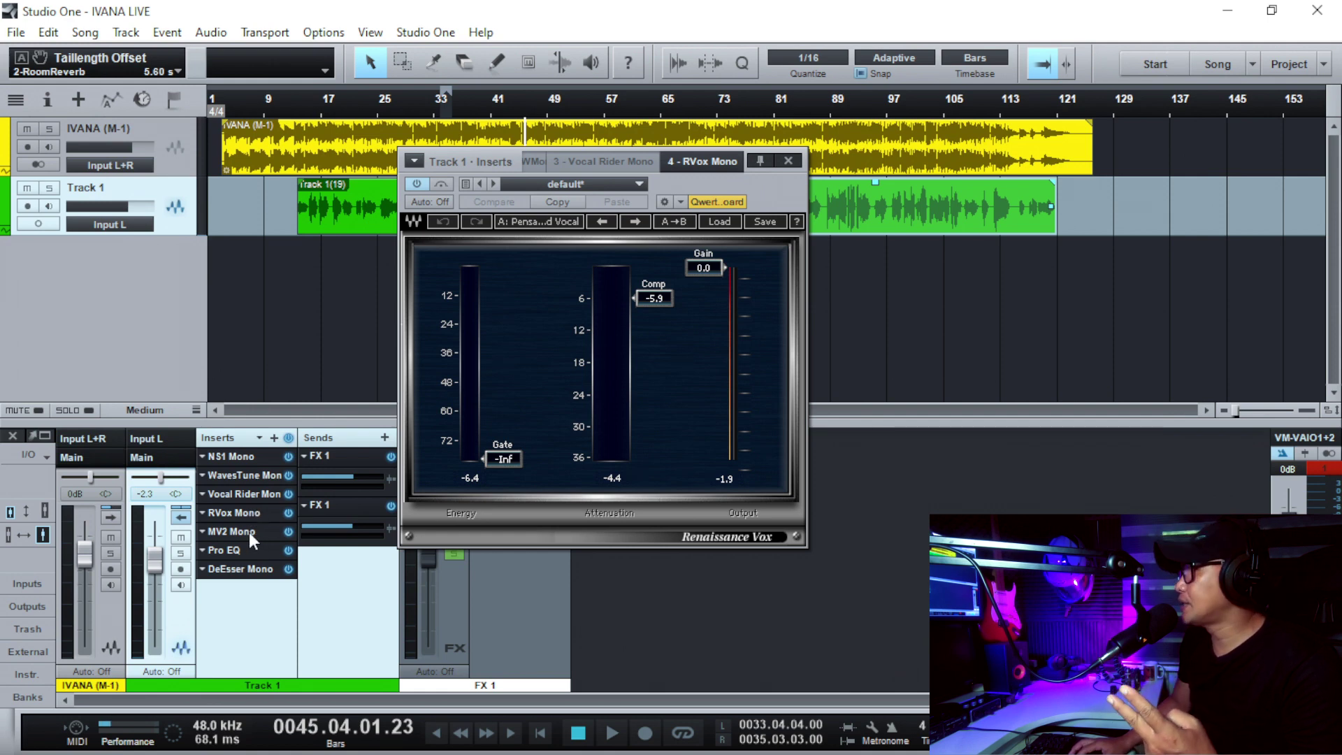
{"action": "left_click", "coordinate": [249, 532]}
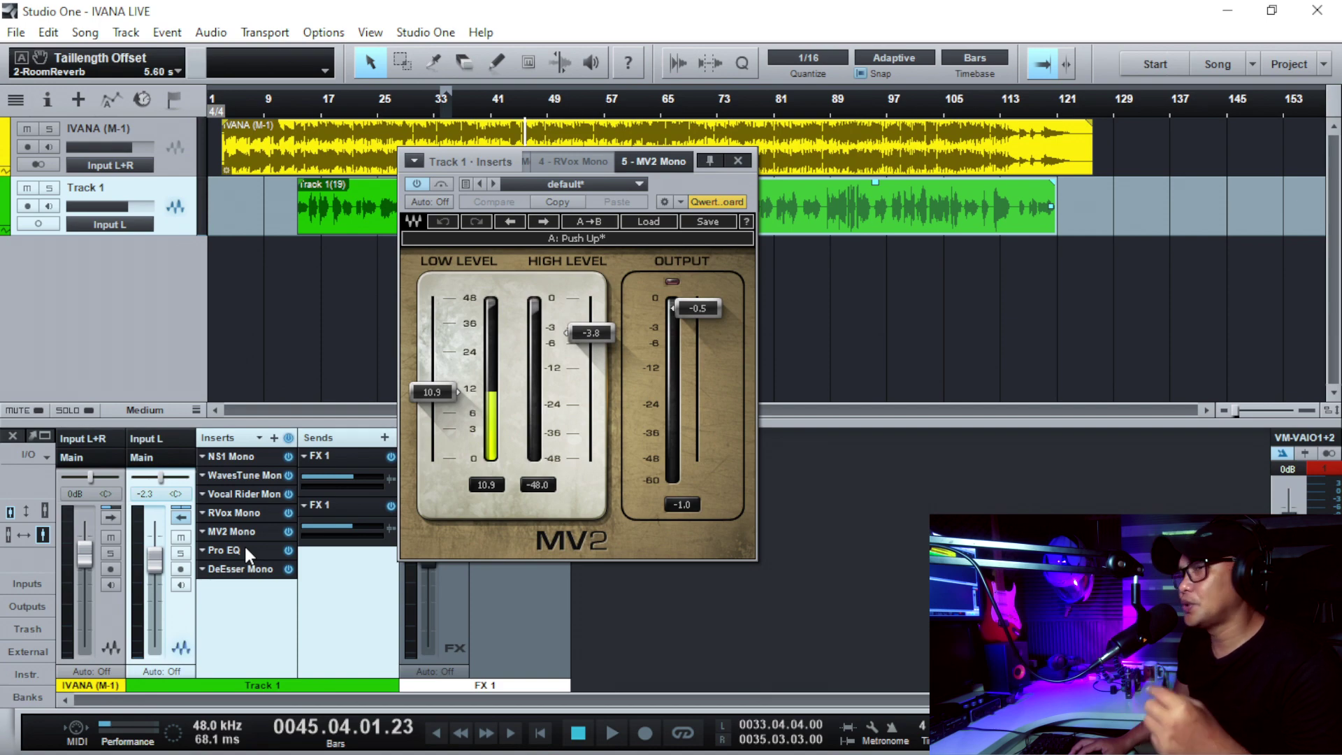
Examine Track 1's Pro EQ curve and DeEsser settings, then close the insert editor
{"action": "left_click", "coordinate": [227, 551]}
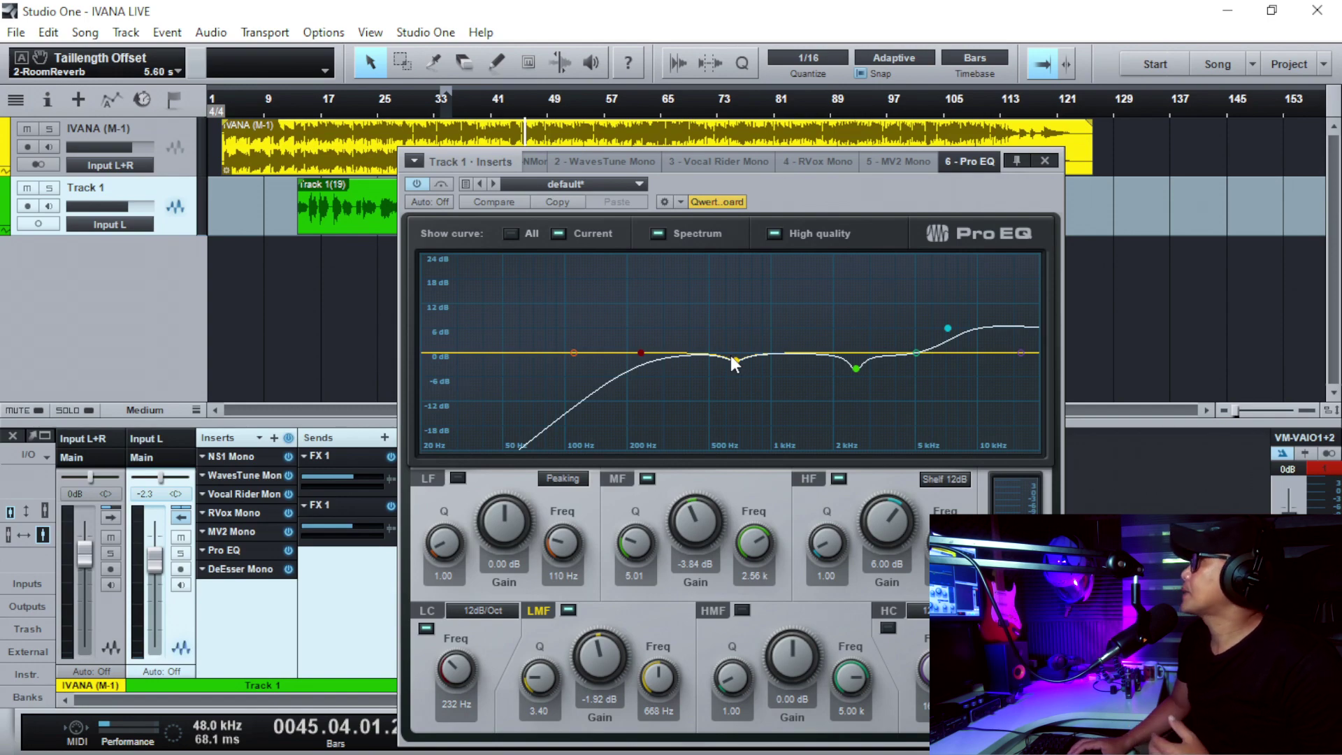
{"action": "left_click", "coordinate": [1045, 161]}
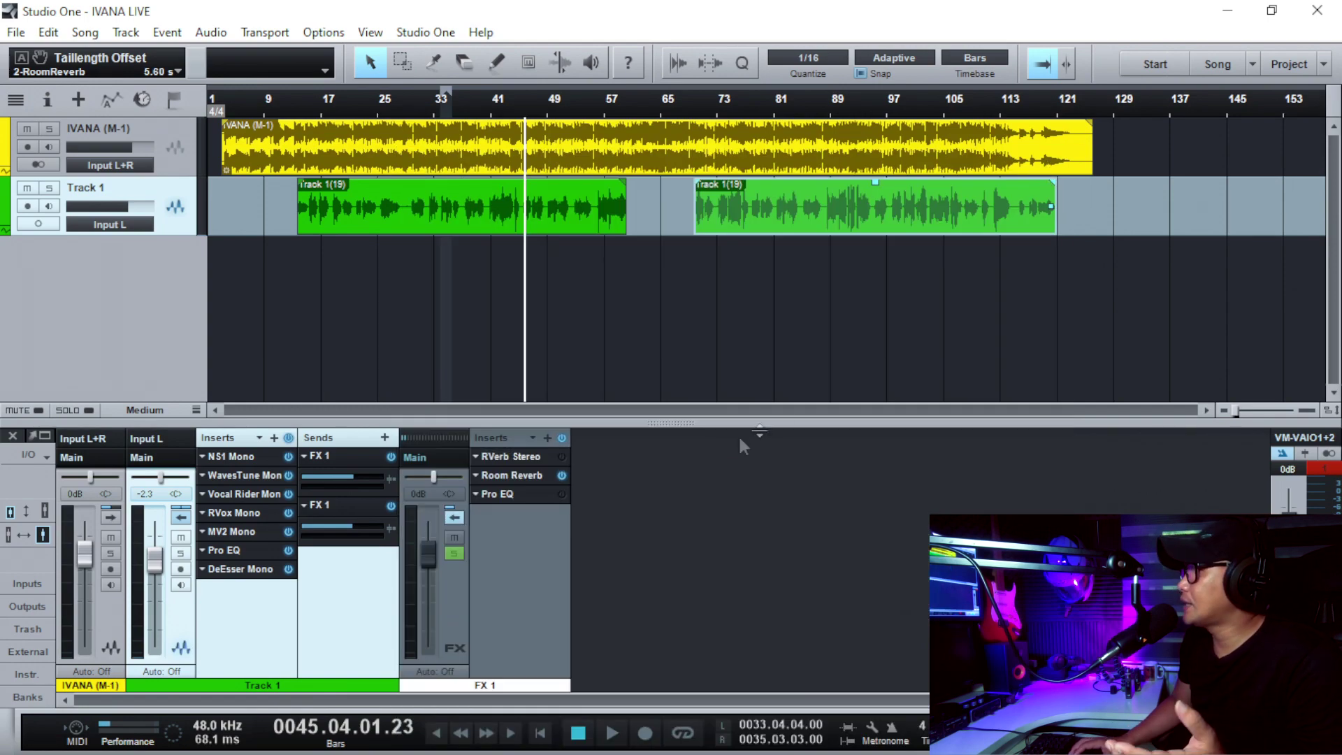
{"action": "left_click", "coordinate": [249, 570]}
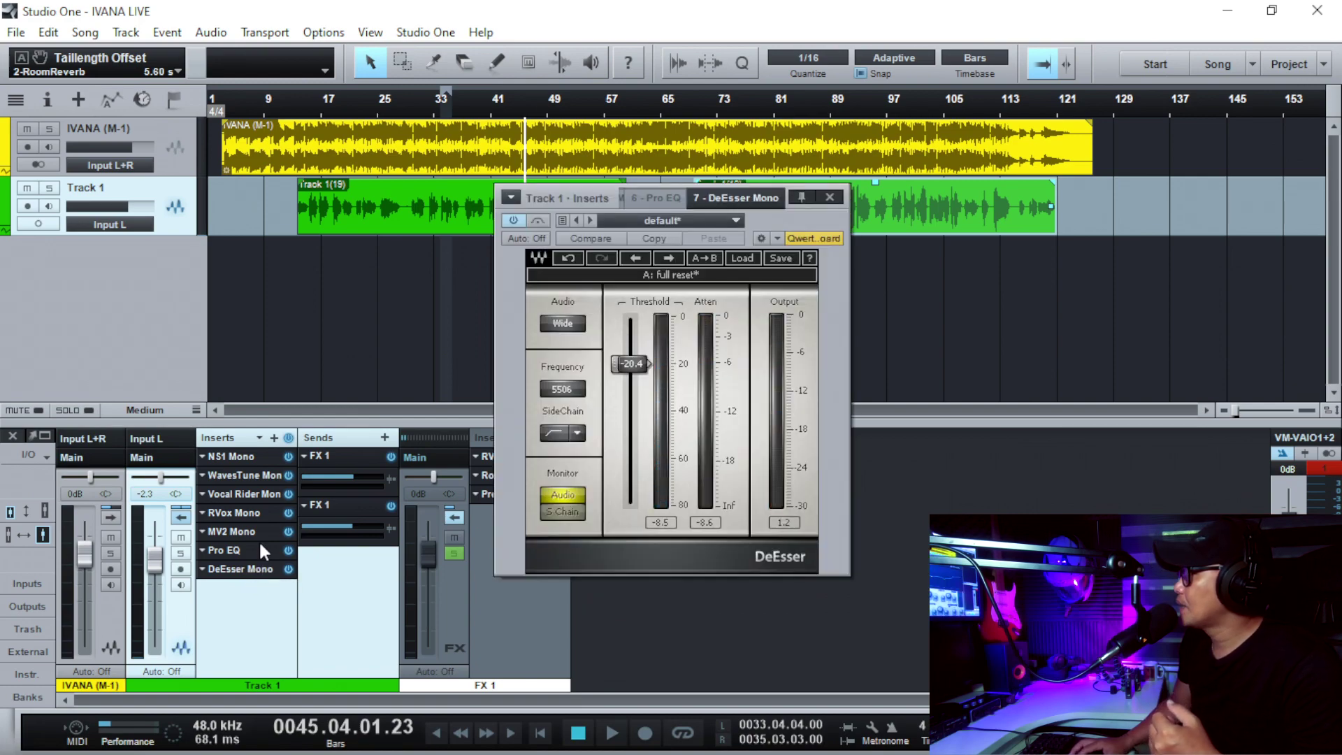
{"action": "left_click", "coordinate": [257, 546]}
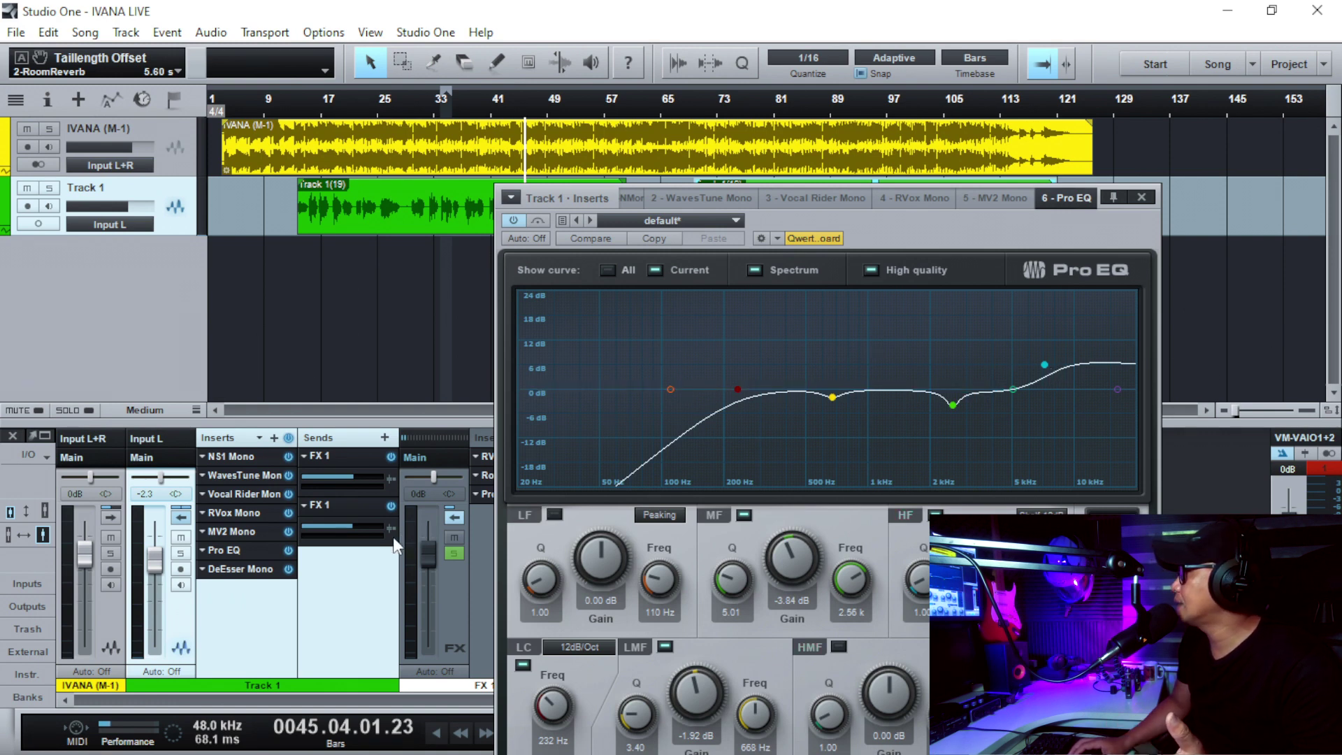
{"action": "left_click", "coordinate": [228, 571]}
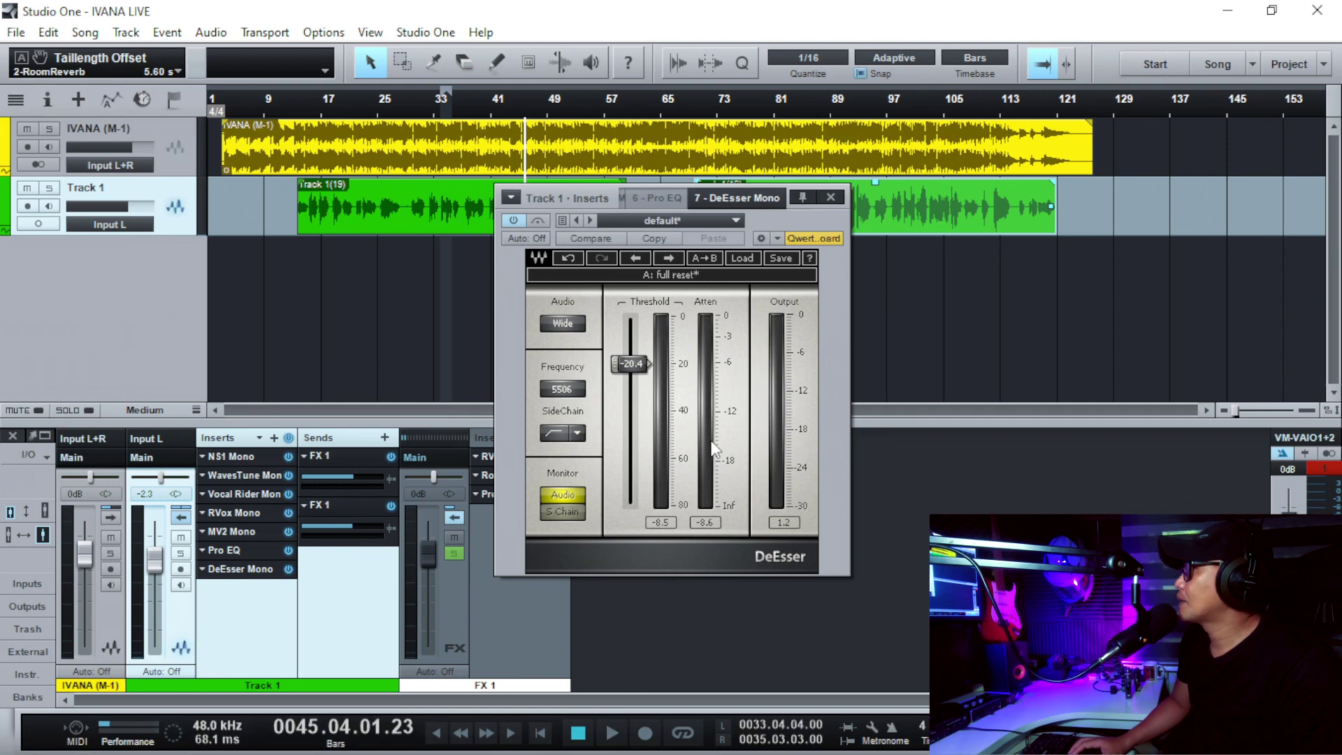
{"action": "left_click", "coordinate": [831, 197]}
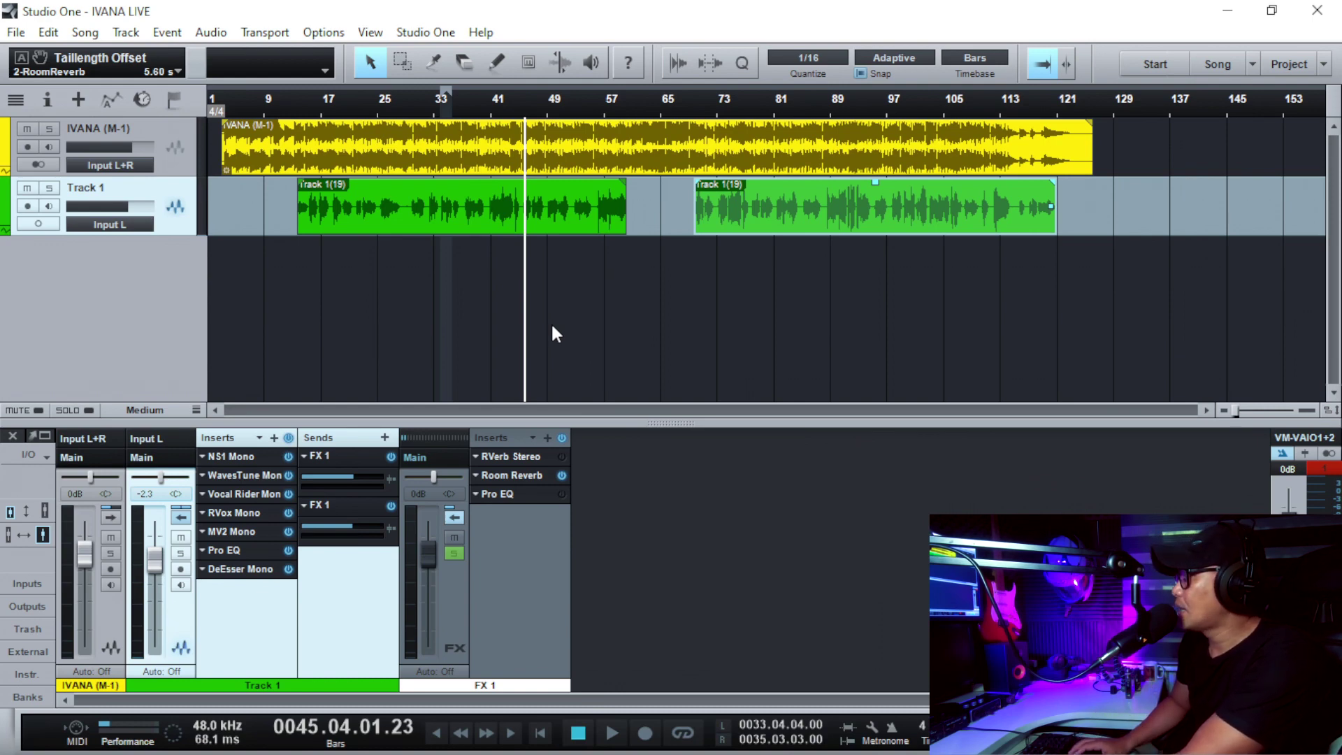
Enable the Pro EQ on FX 1 and set its low-cut frequency to 182 Hz
{"action": "left_click", "coordinate": [542, 494]}
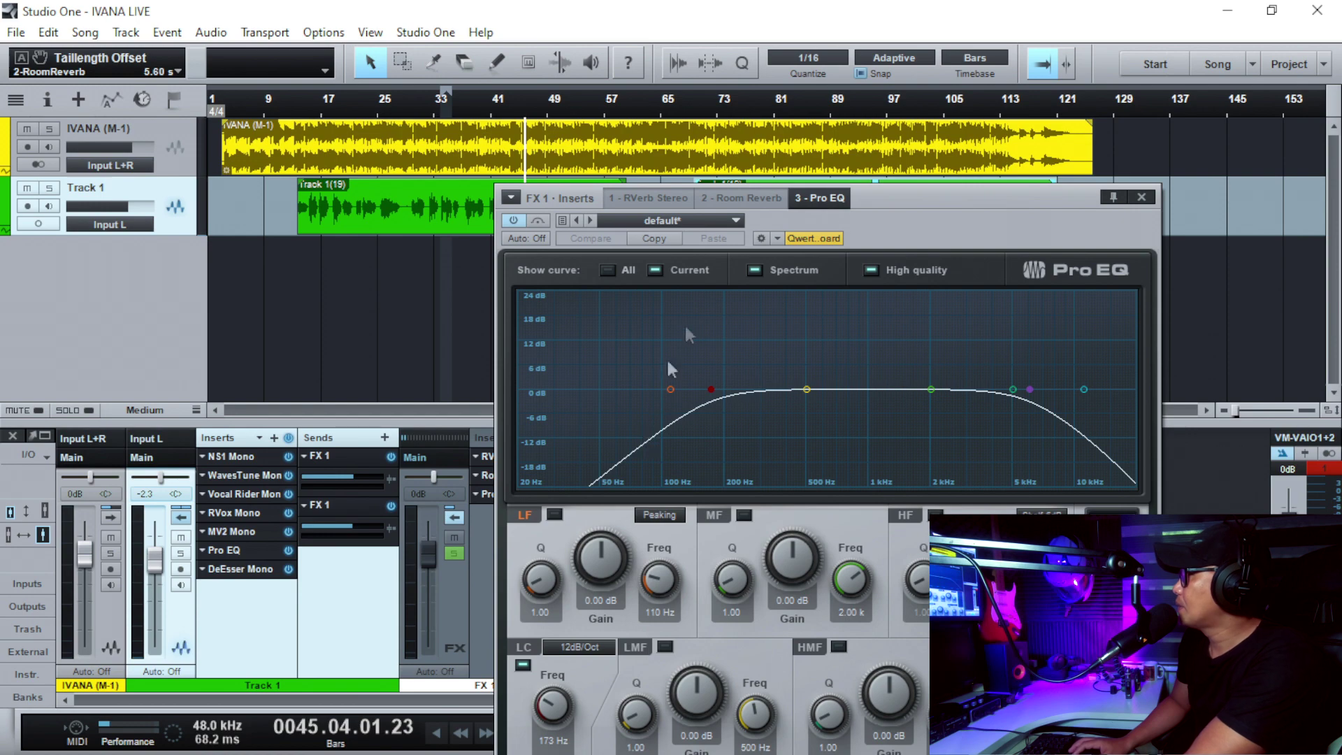
{"action": "left_click", "coordinate": [1141, 198]}
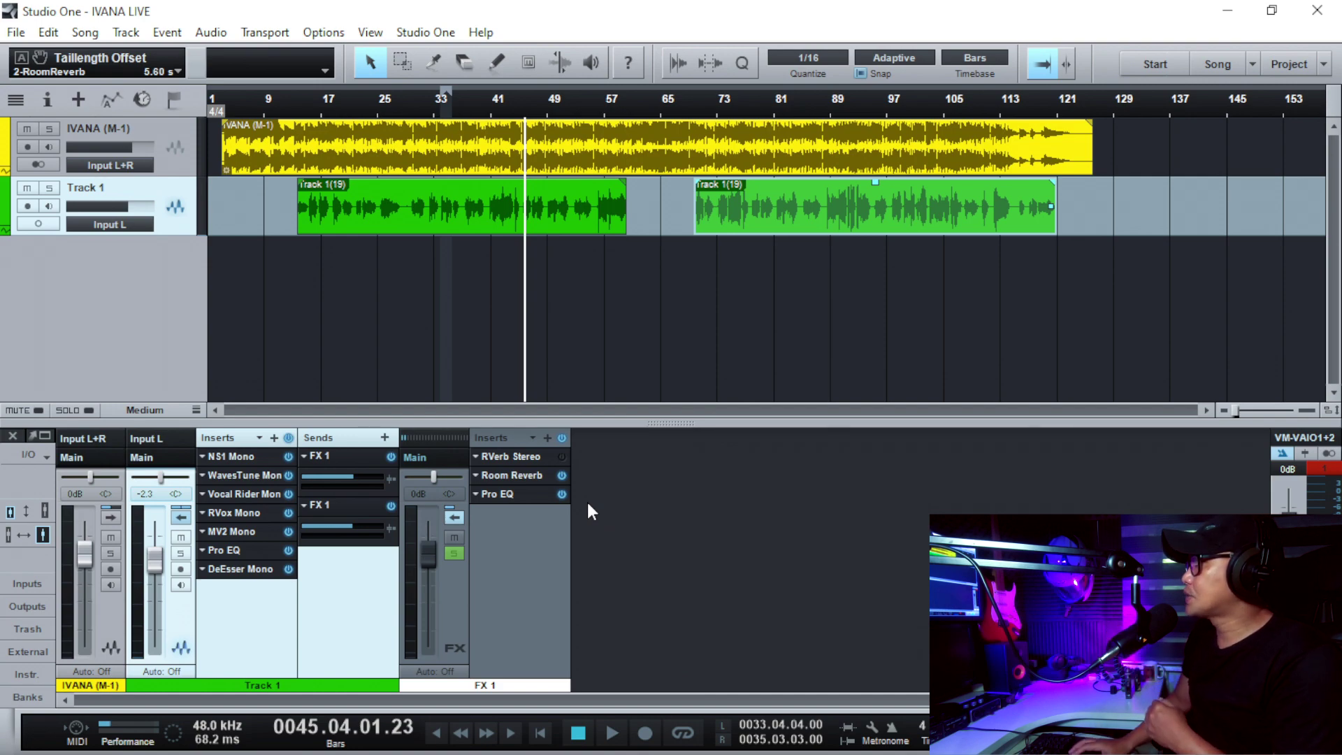
{"action": "left_click", "coordinate": [513, 492]}
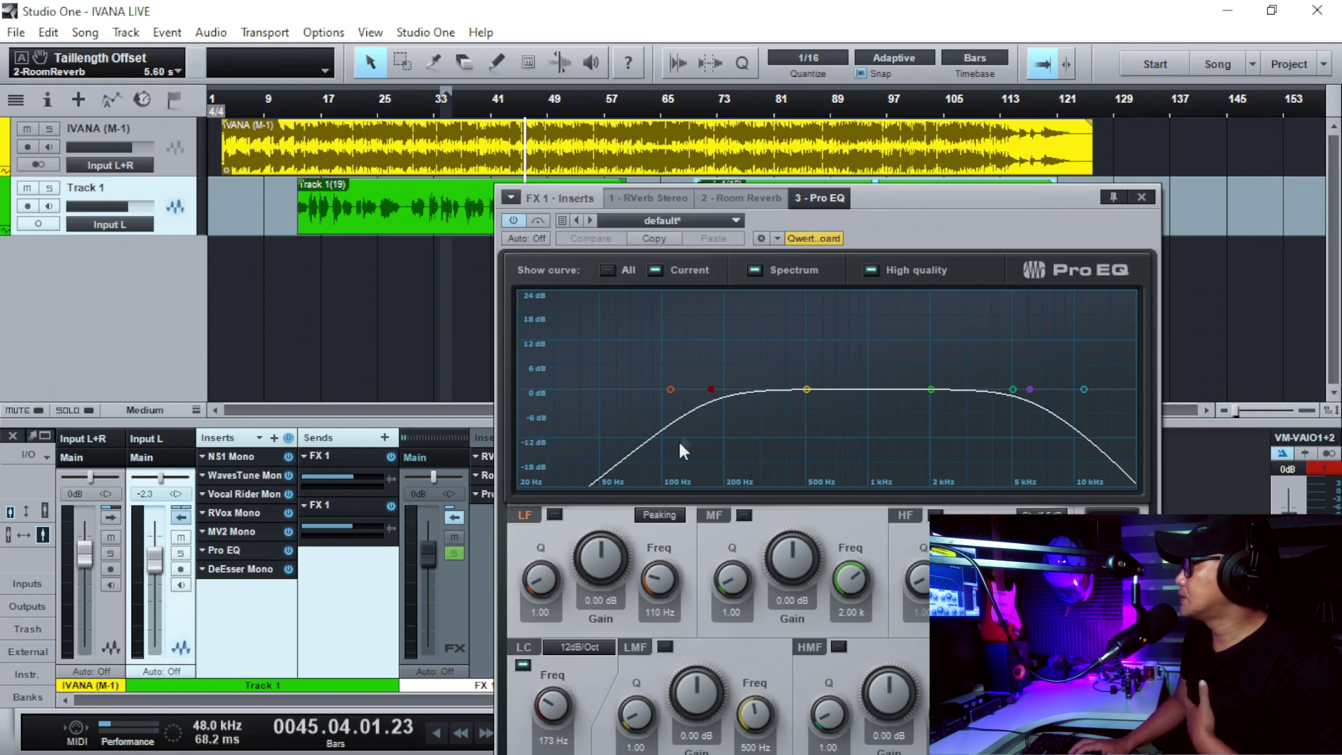
{"action": "left_click_drag", "start_coordinate": [709, 390], "coordinate": [712, 392]}
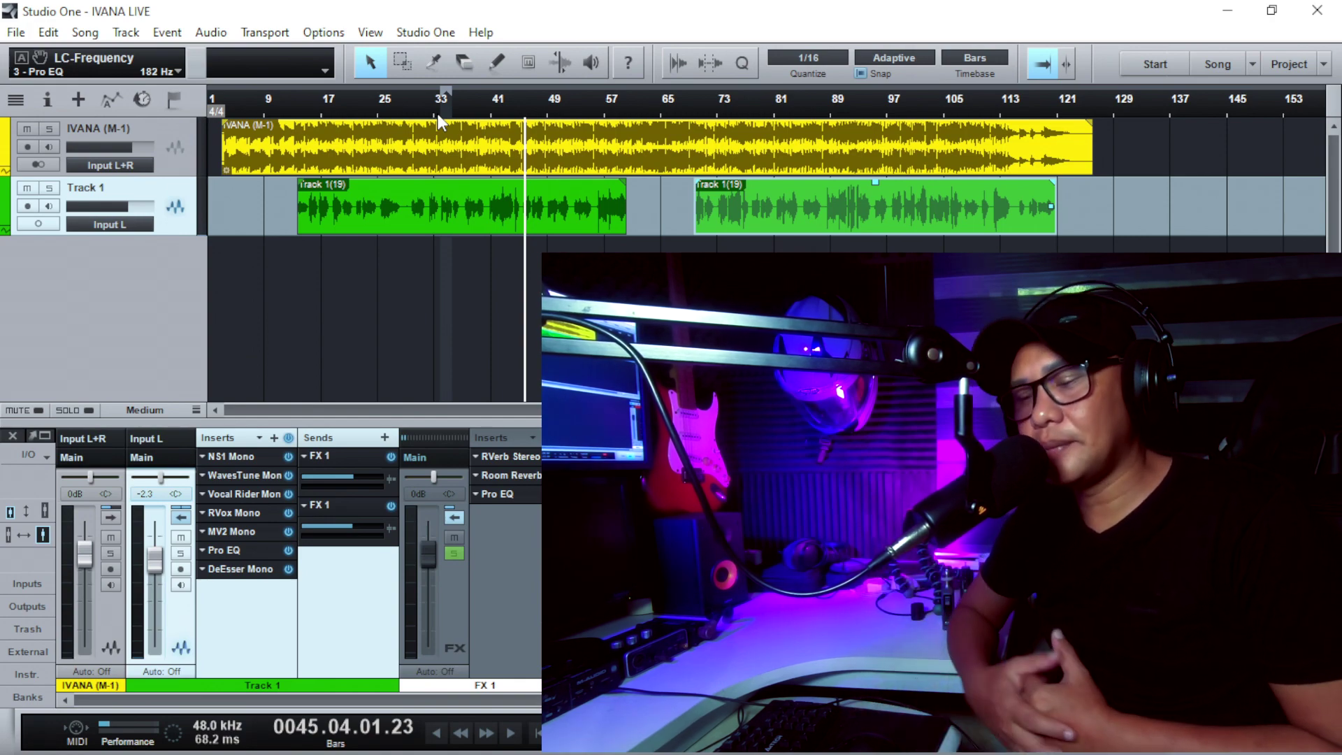
Place the playhead at bar 44, beat 2 in the arrangement
{"action": "left_click", "coordinate": [521, 113]}
{"action": "key", "text": "e"}
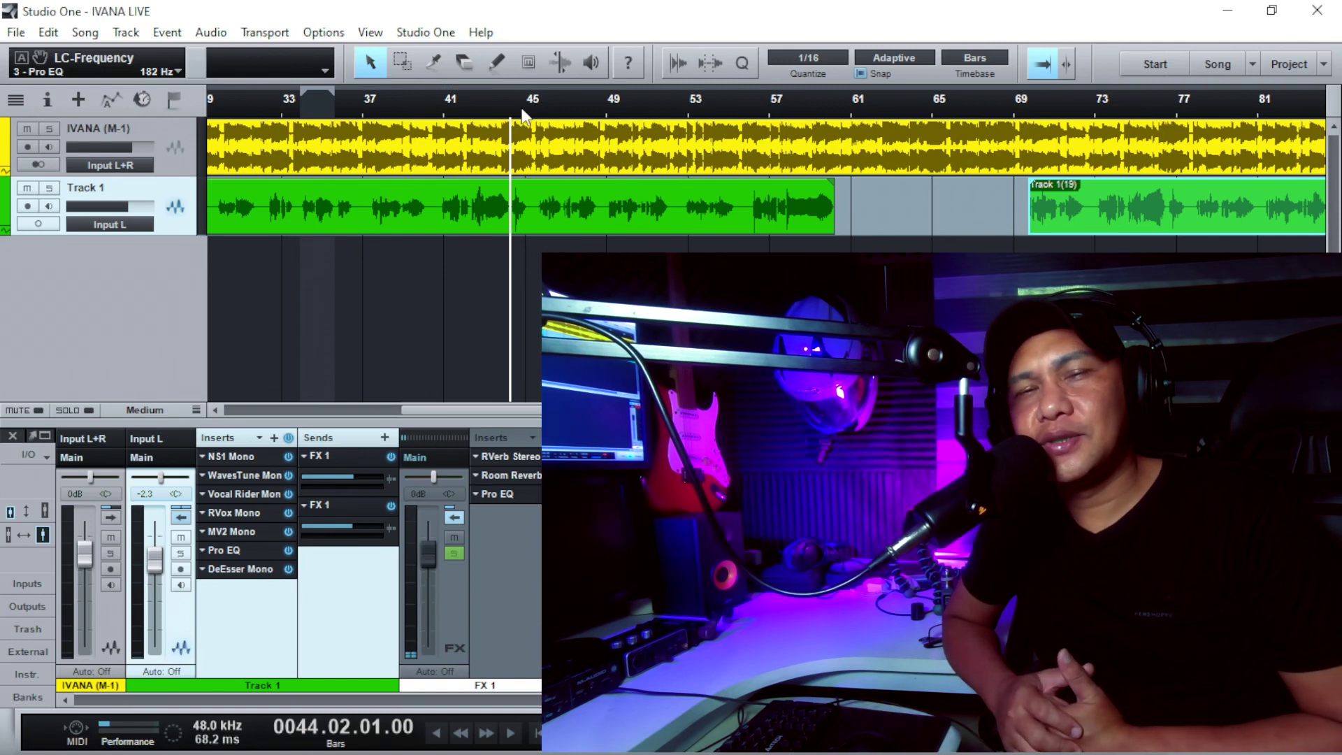